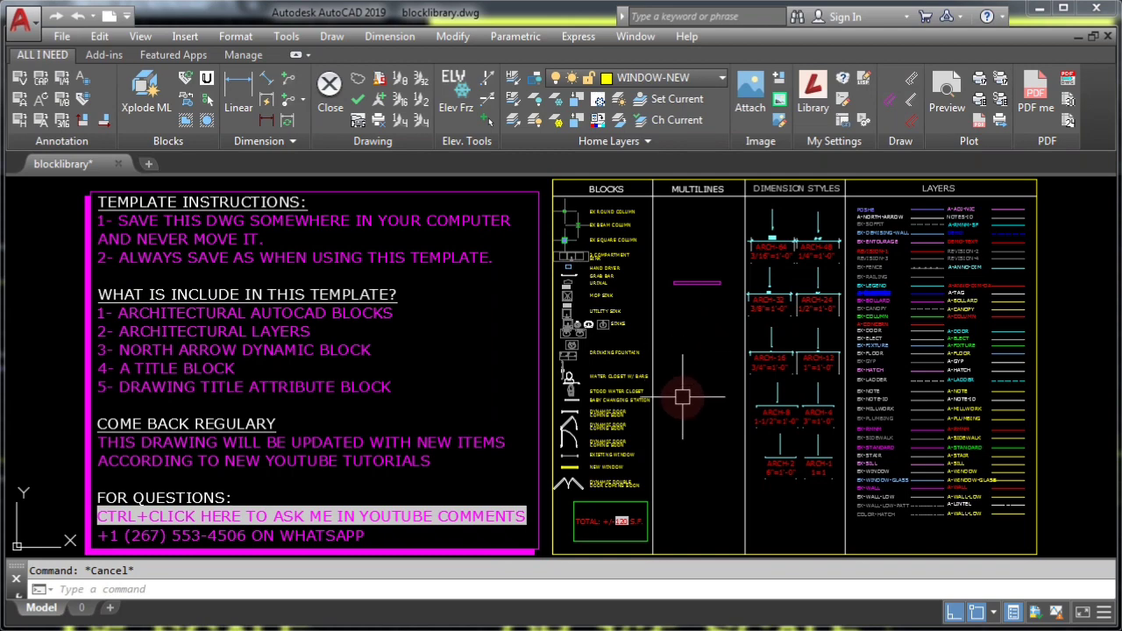
- Examine the parts and properties of the closed, half-open and fully open doors in the block library
scroll(603, 425, "up", 5)
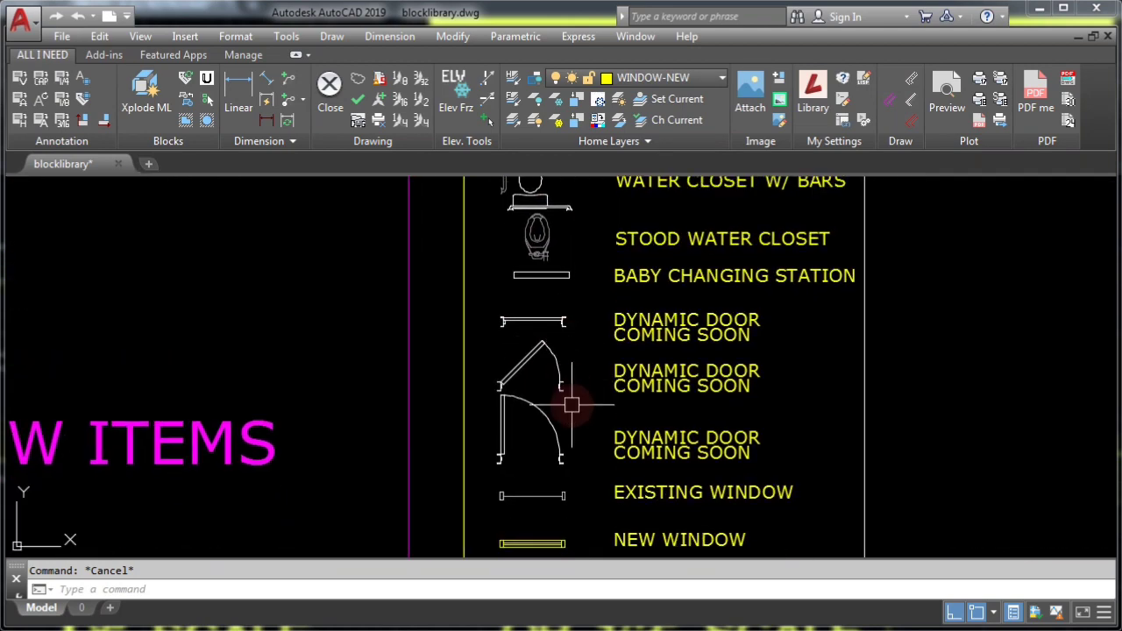
scroll(571, 405, "up", 3)
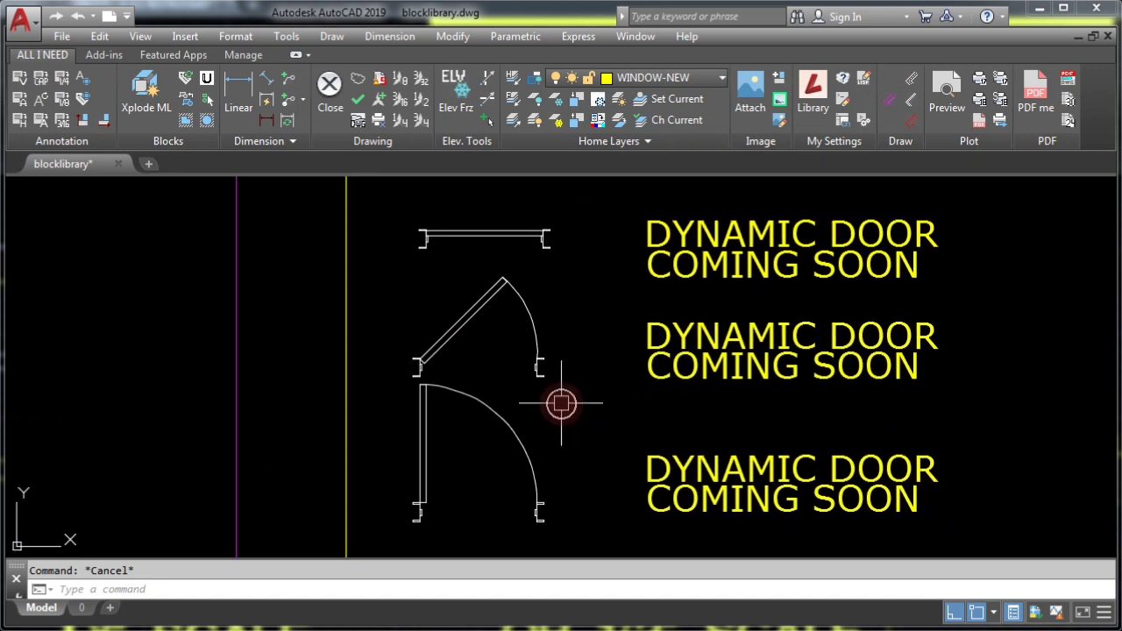
left_click(481, 239)
key("Escape")
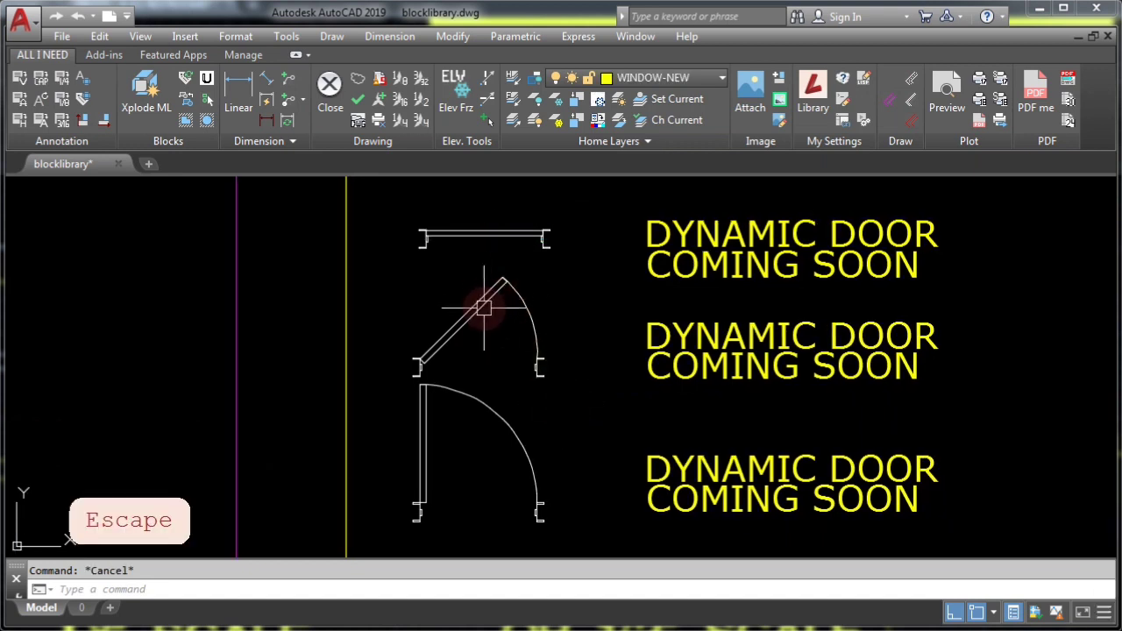
left_click(484, 307)
key("Escape")
left_click(501, 413)
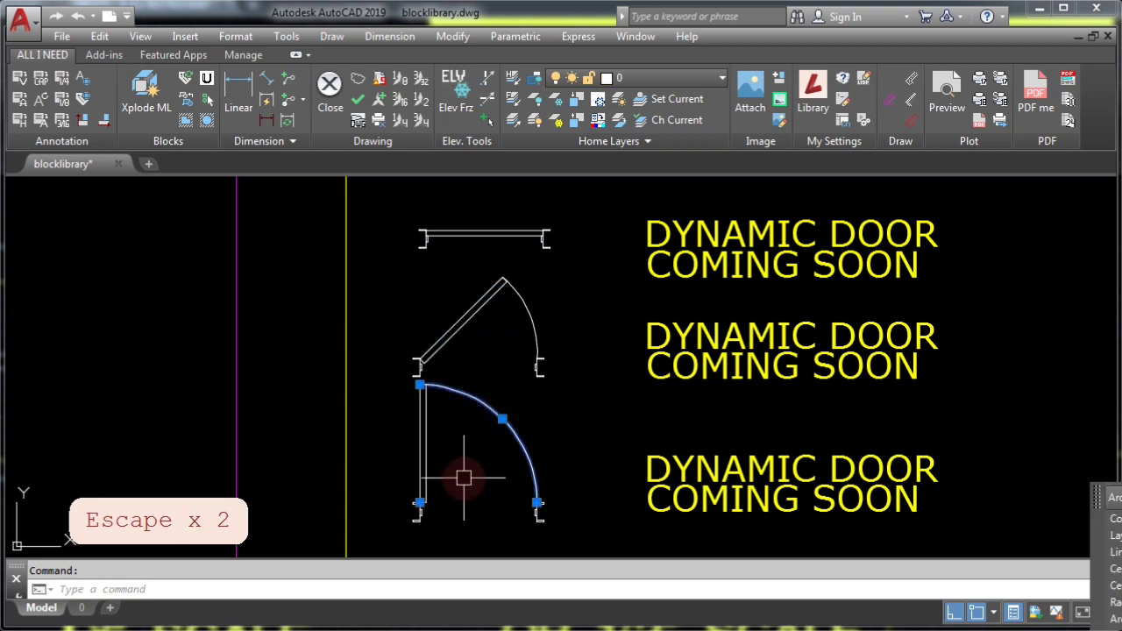
key("Escape")
left_click(421, 449)
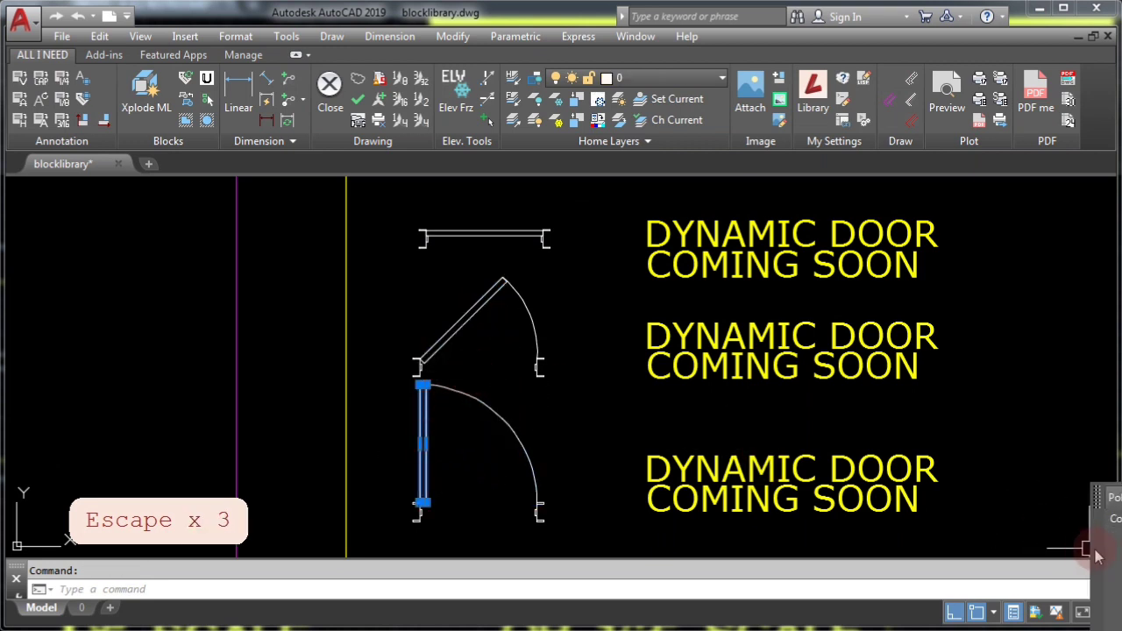
mouse_move(1098, 556)
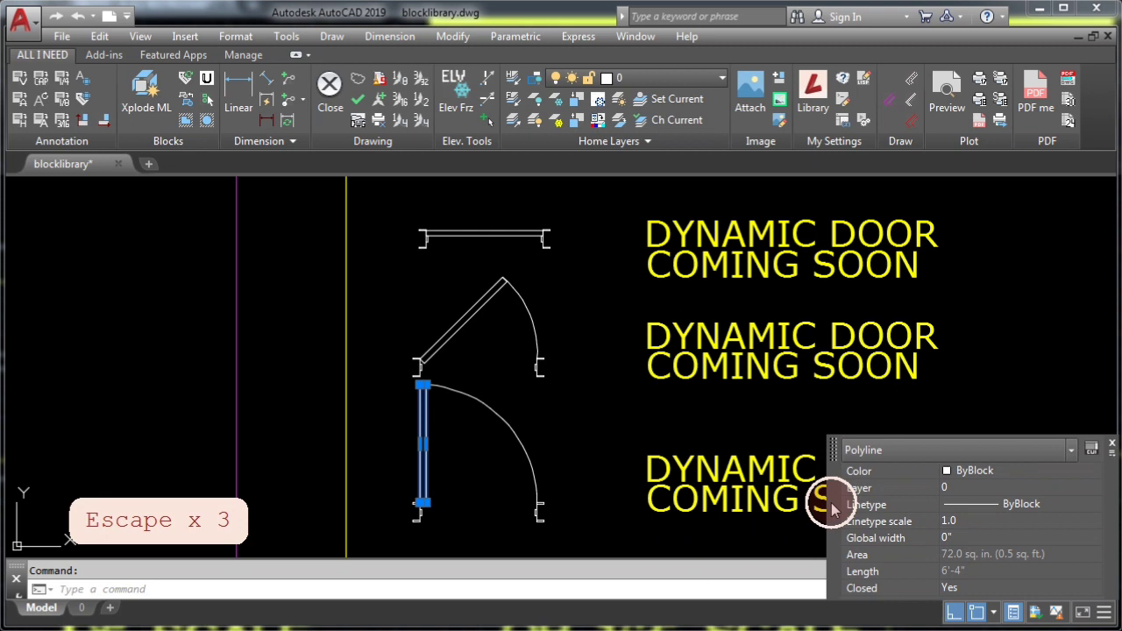
key("Escape")
left_click(467, 317)
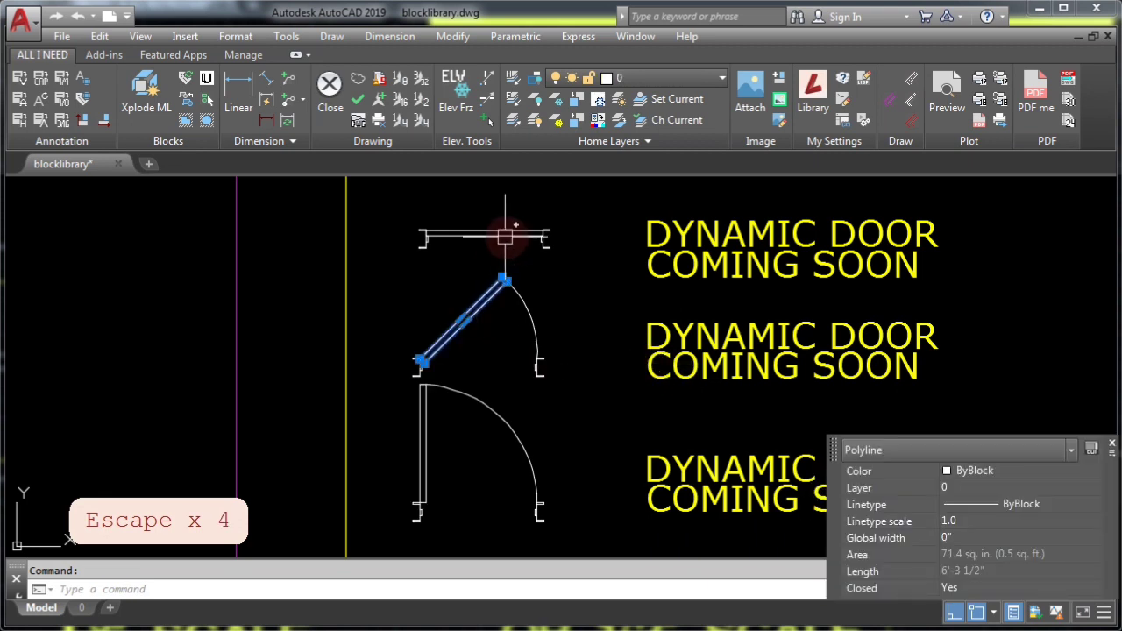
key("Escape")
- Copy the closed door and the fully open door to the clipboard
left_click(508, 235)
key("Escape")
key("ctrl+c")
key("Escape")
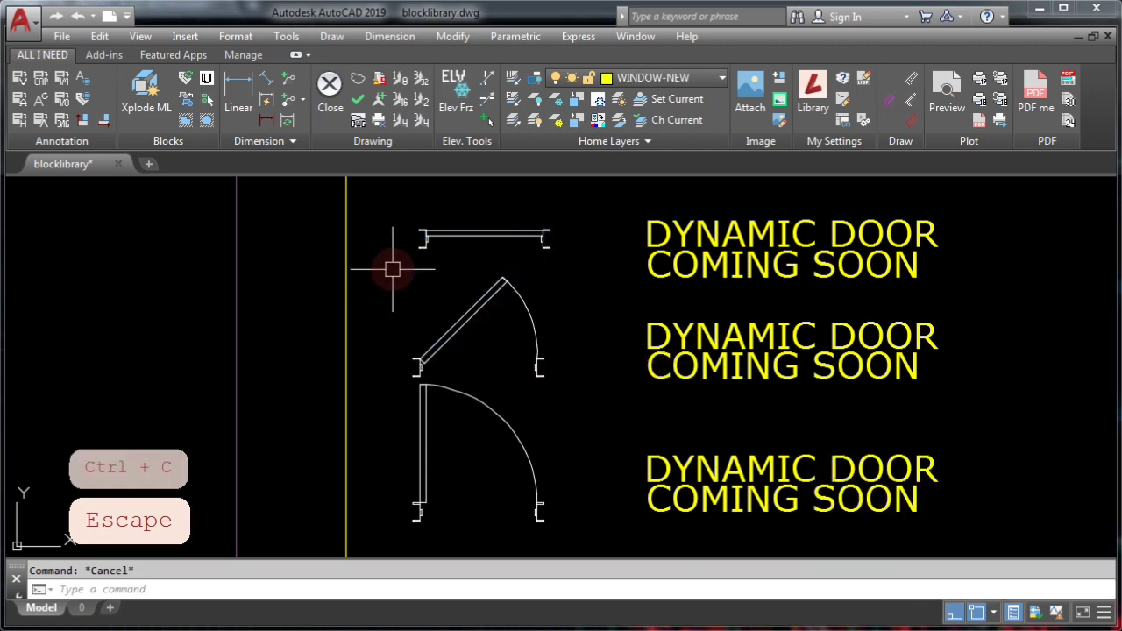
- Define the half-open door as a block named DYN-DOOR, with its base point at the hinge corner of the left jamb
left_click(394, 264)
left_click(561, 375)
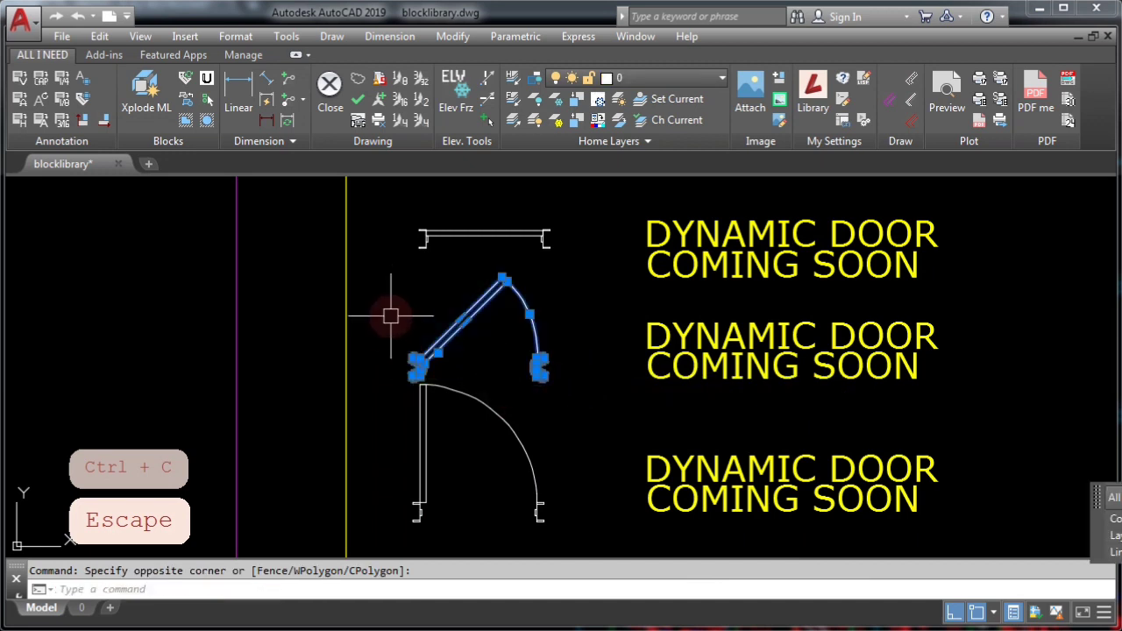
type("BLOC")
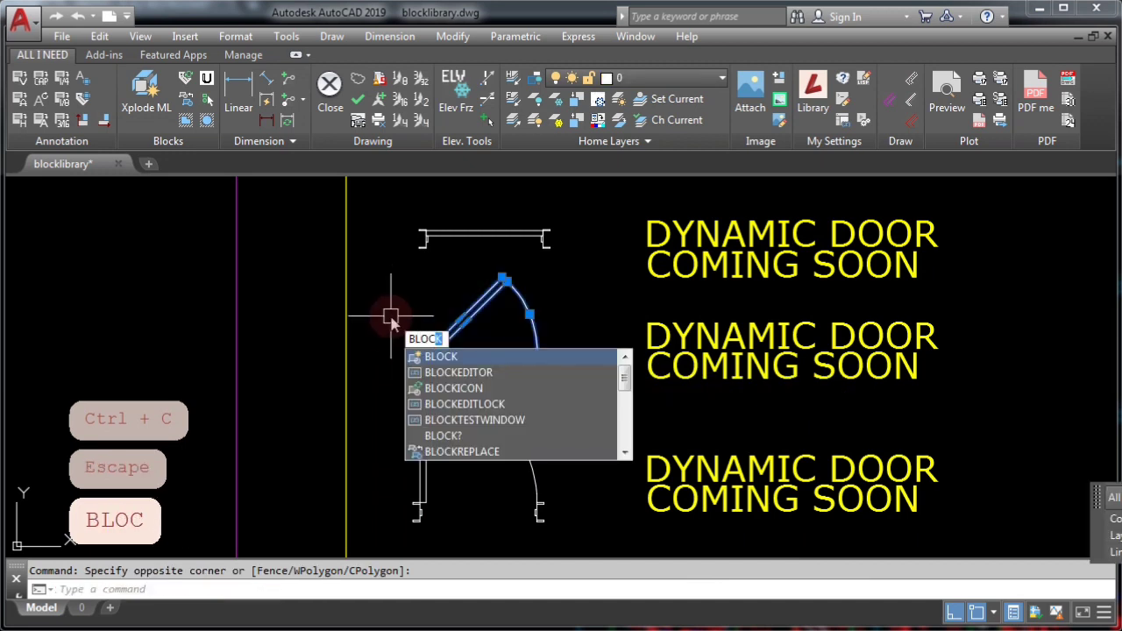
key("Return")
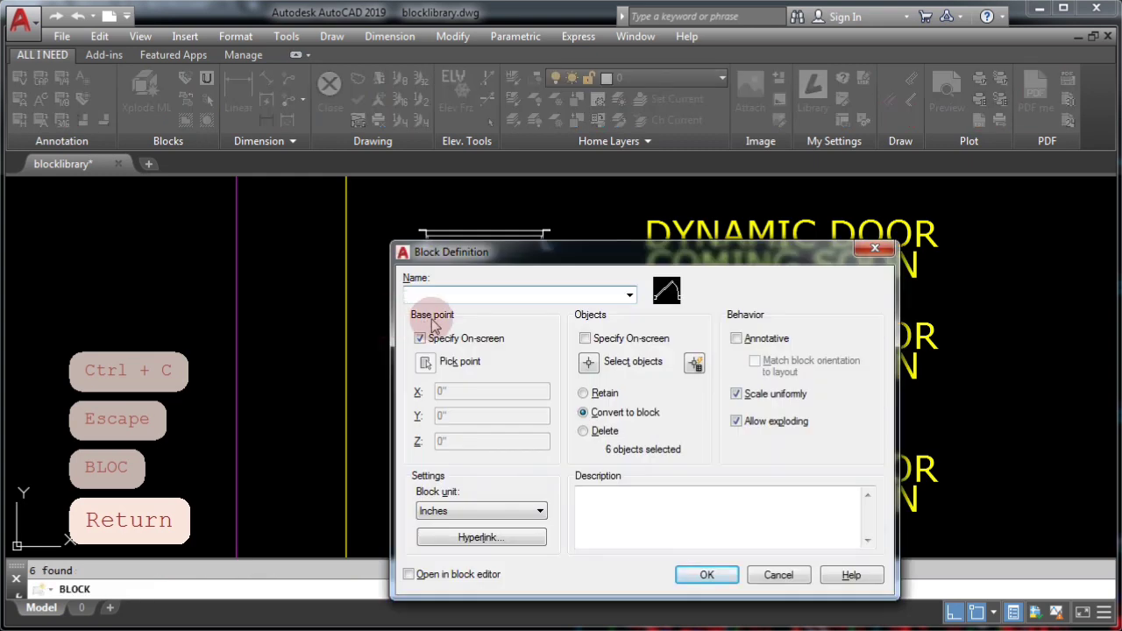
type("DYN-DOOR")
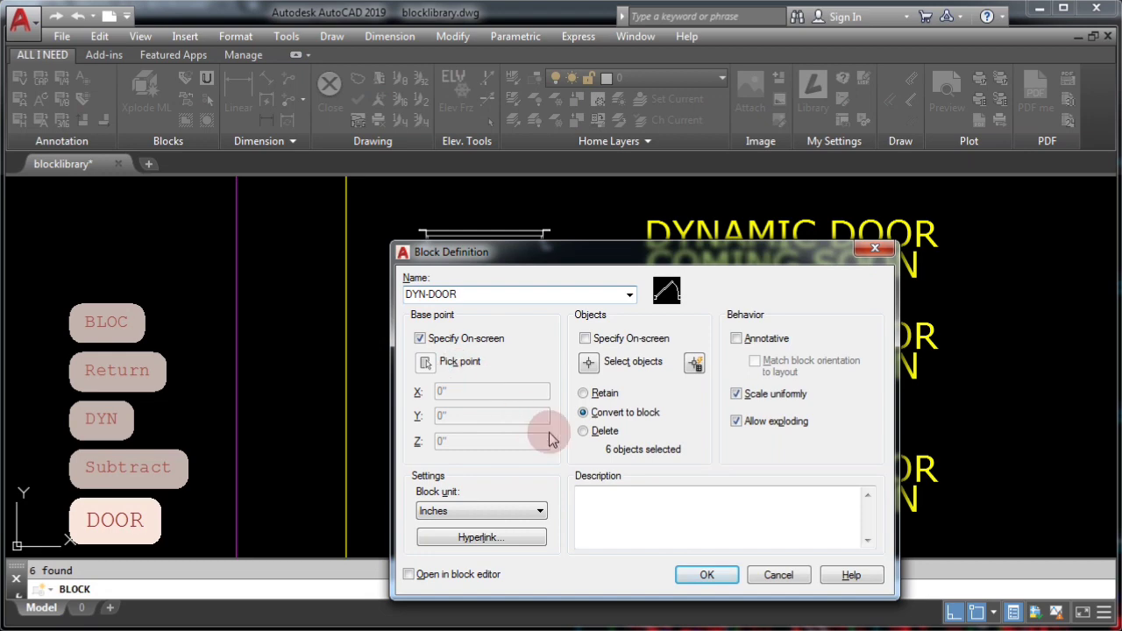
left_click(704, 590)
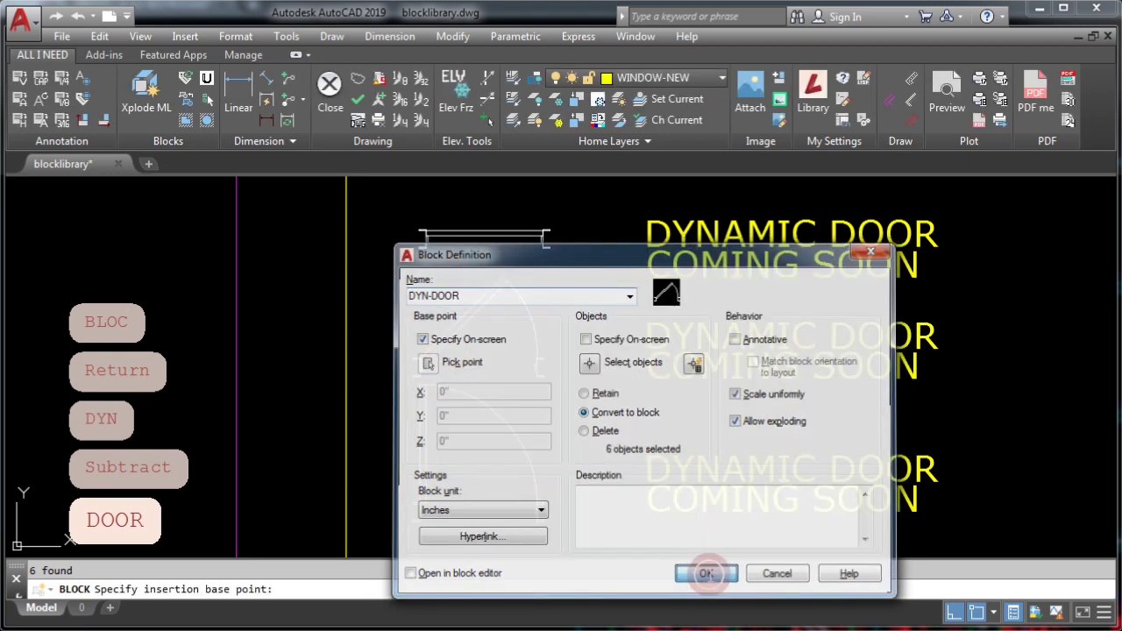
scroll(413, 359, "up", 5)
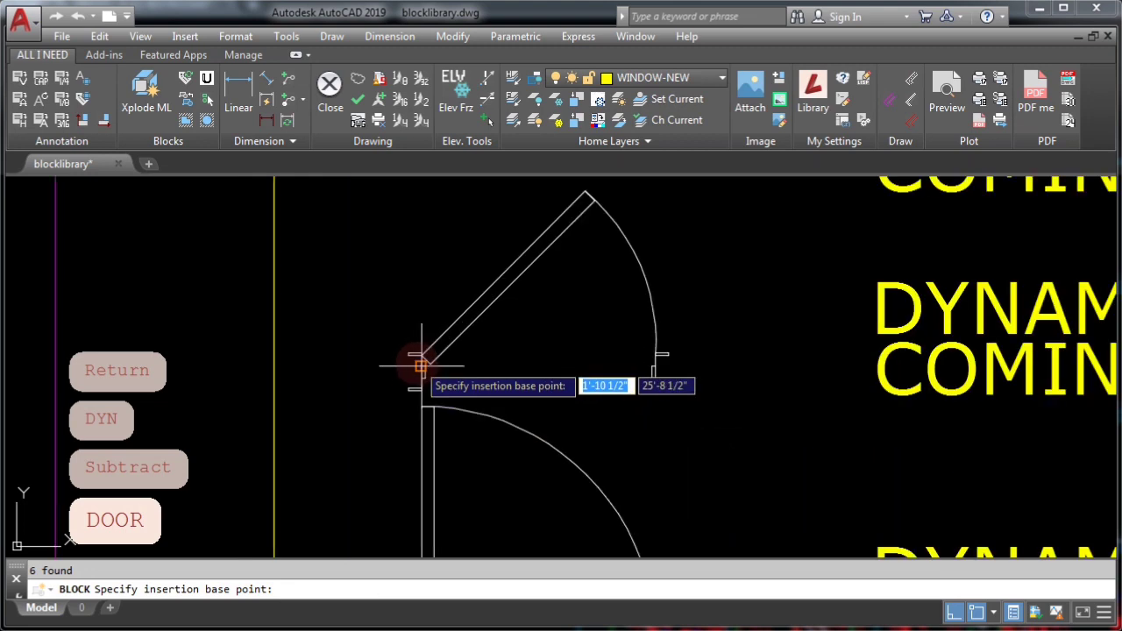
left_click(432, 333)
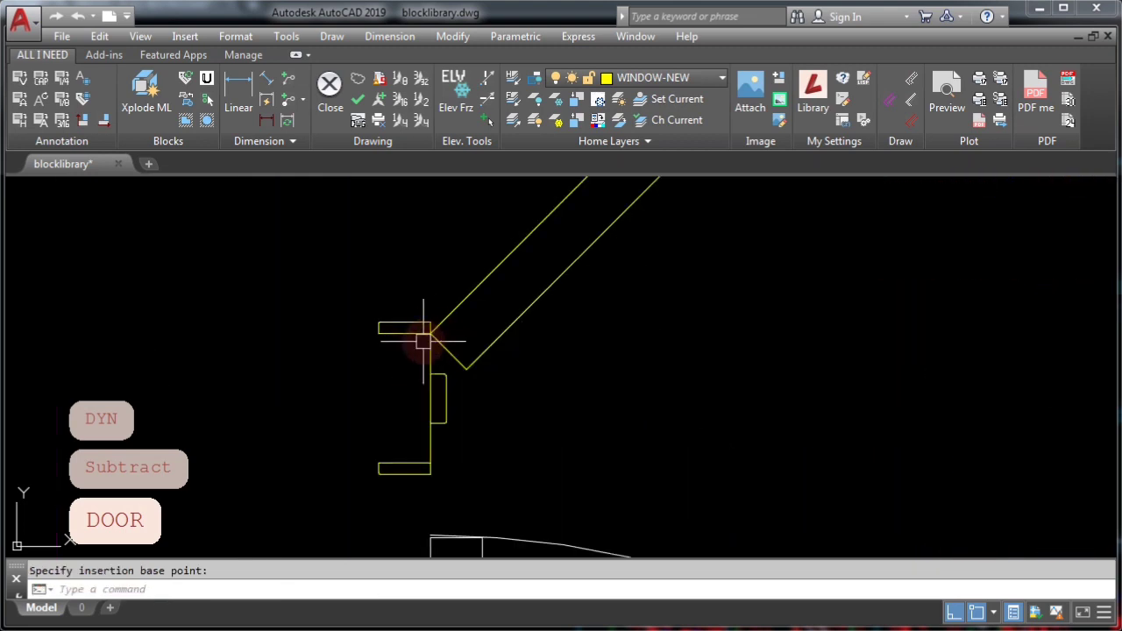
- Open the DYN-DOOR block in the Block Editor
scroll(438, 360, "down", 4)
middle_click_drag(497, 353, 518, 352)
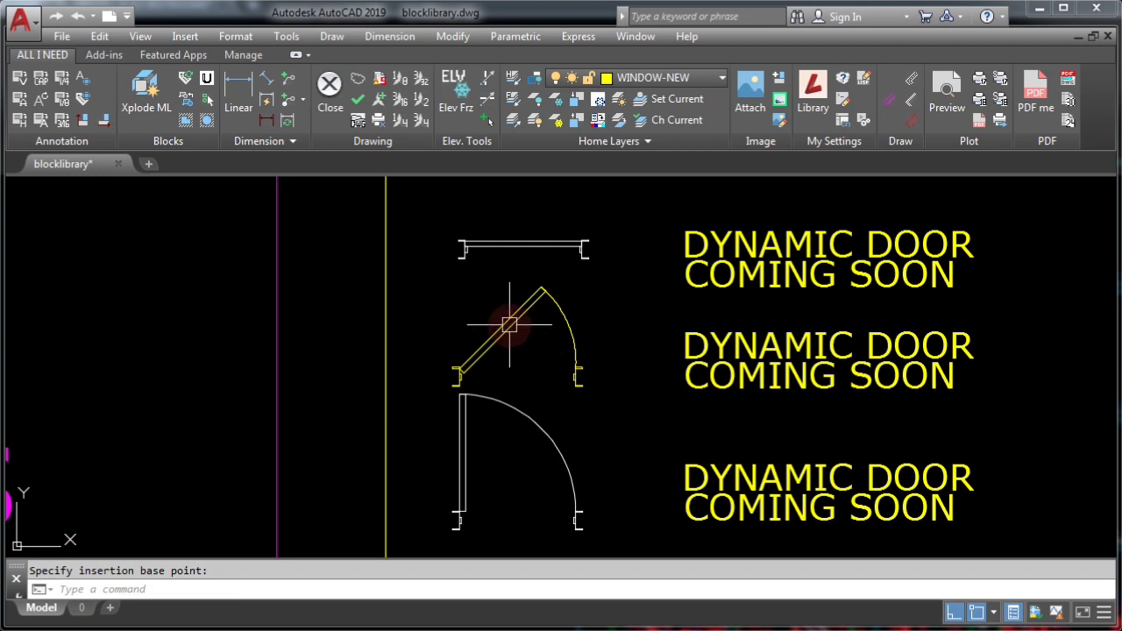
left_click(510, 325)
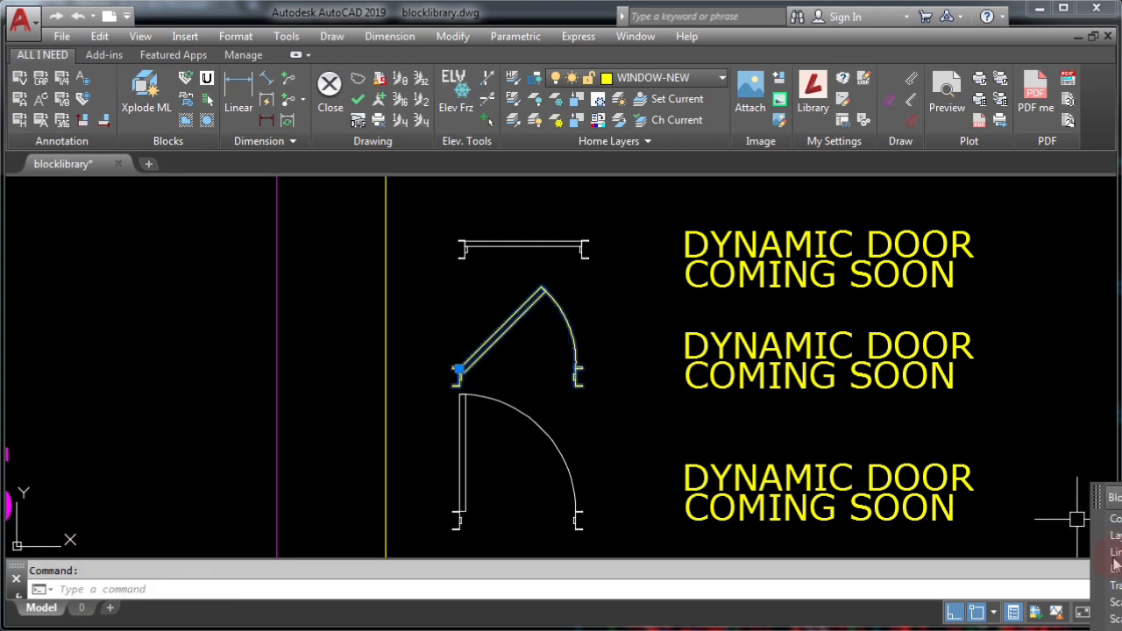
mouse_move(1115, 565)
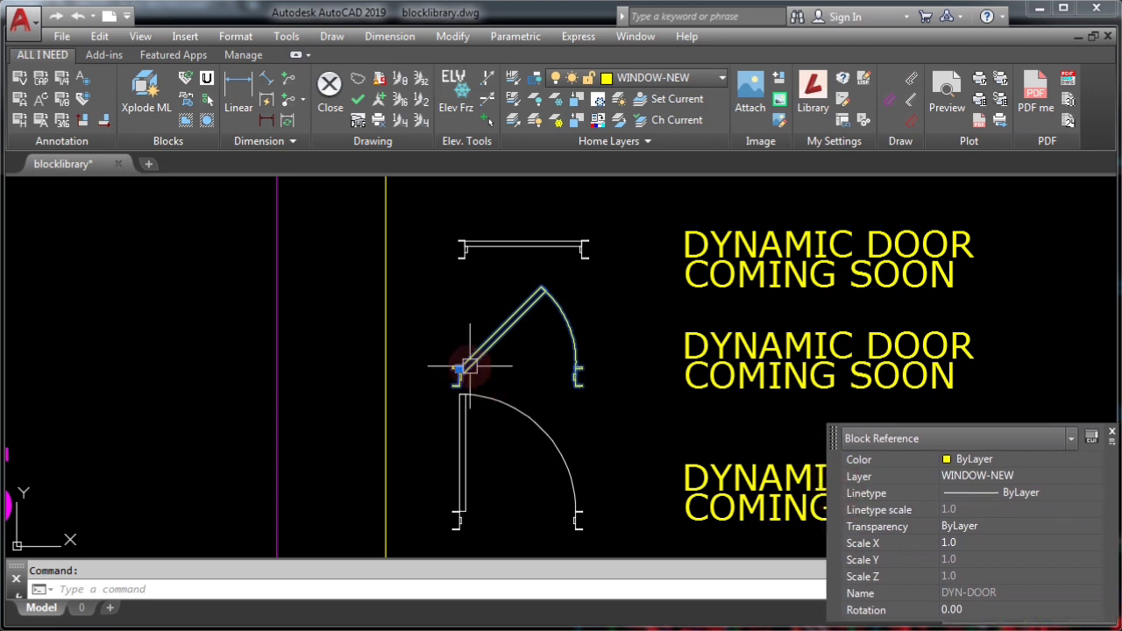
right_click(497, 319)
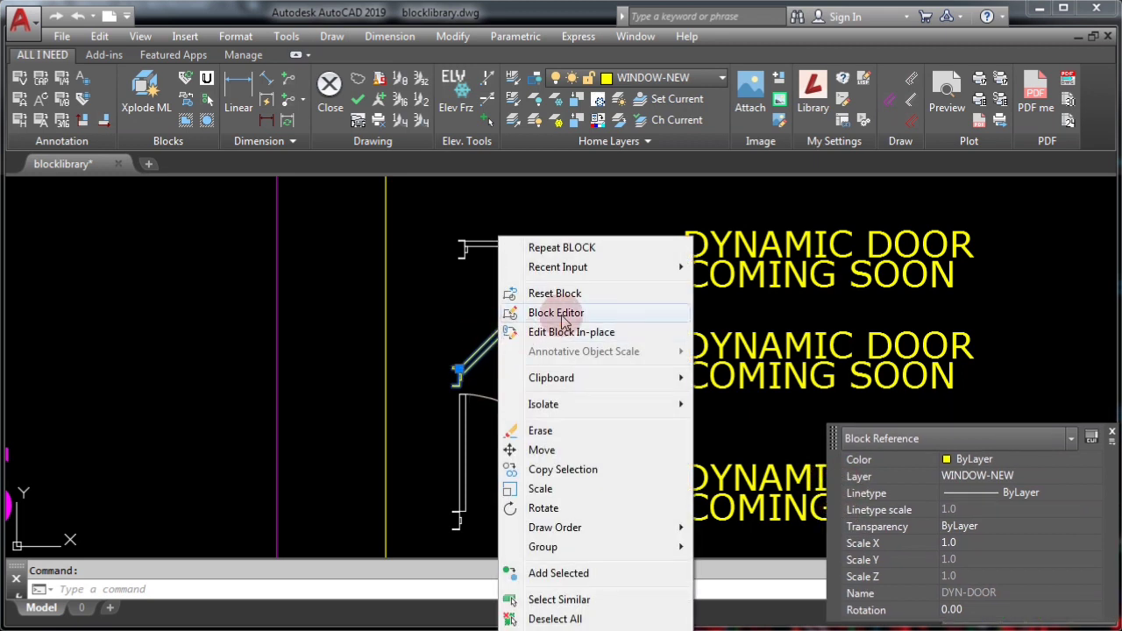
left_click(561, 315)
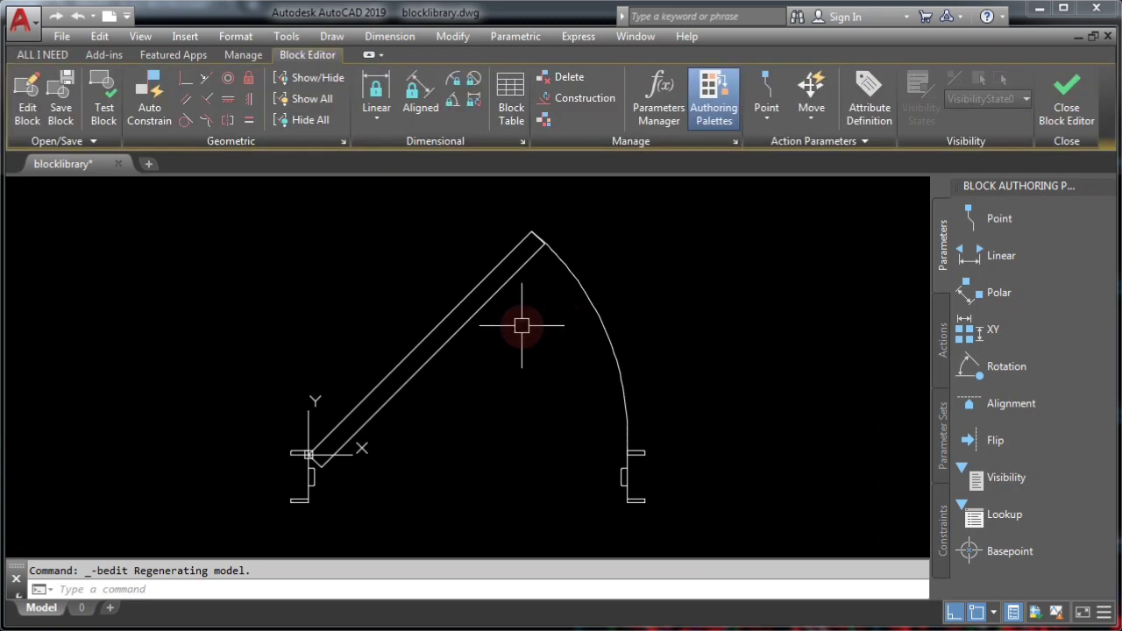
- Paste the copied closed and fully open doors into the block, to the right of the half-open door
scroll(516, 374, "down", 3)
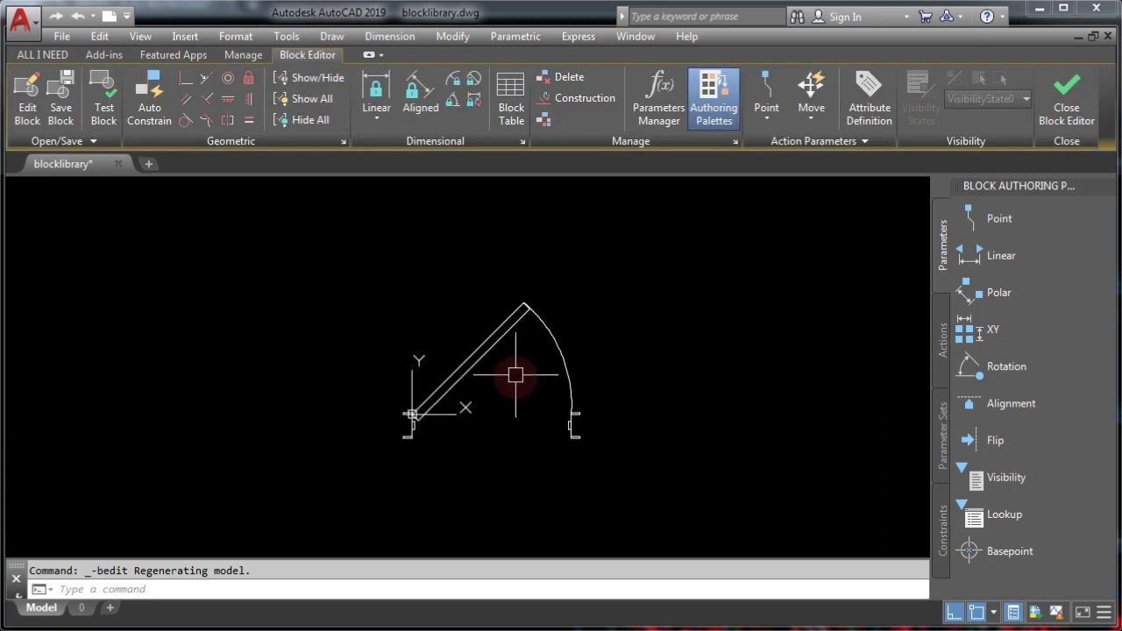
key("ctrl+v")
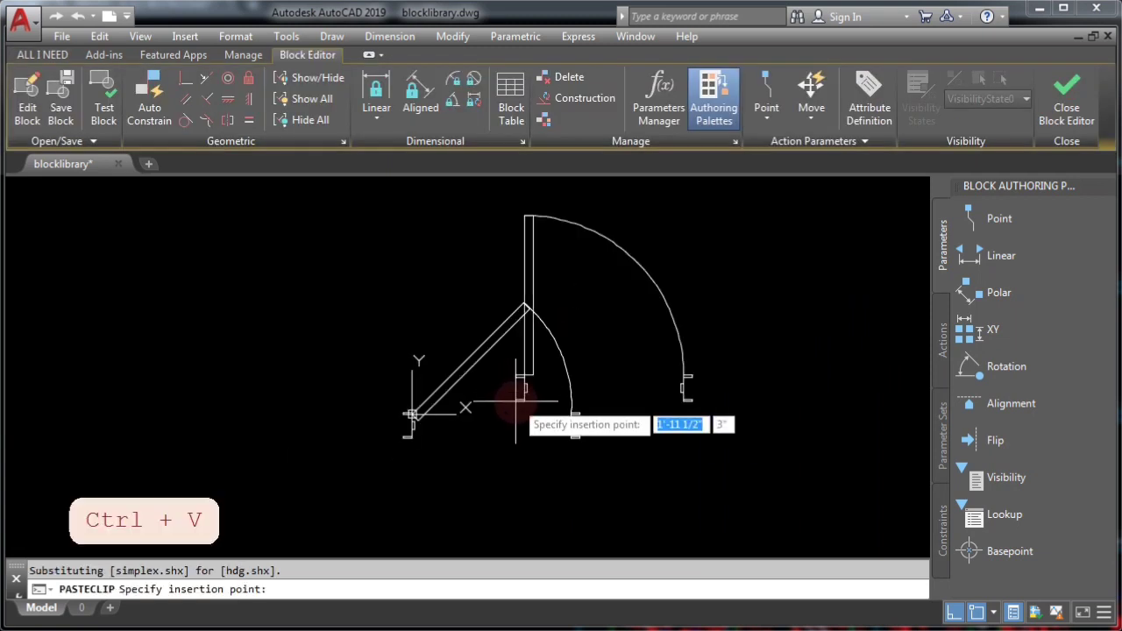
scroll(516, 410, "down", 3)
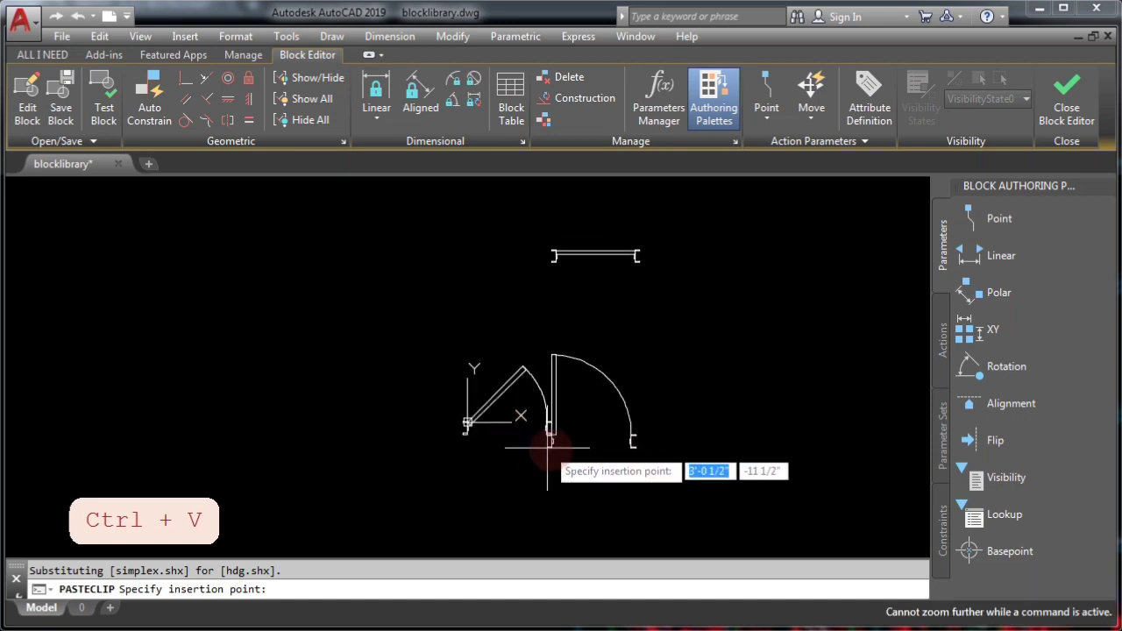
left_click(603, 451)
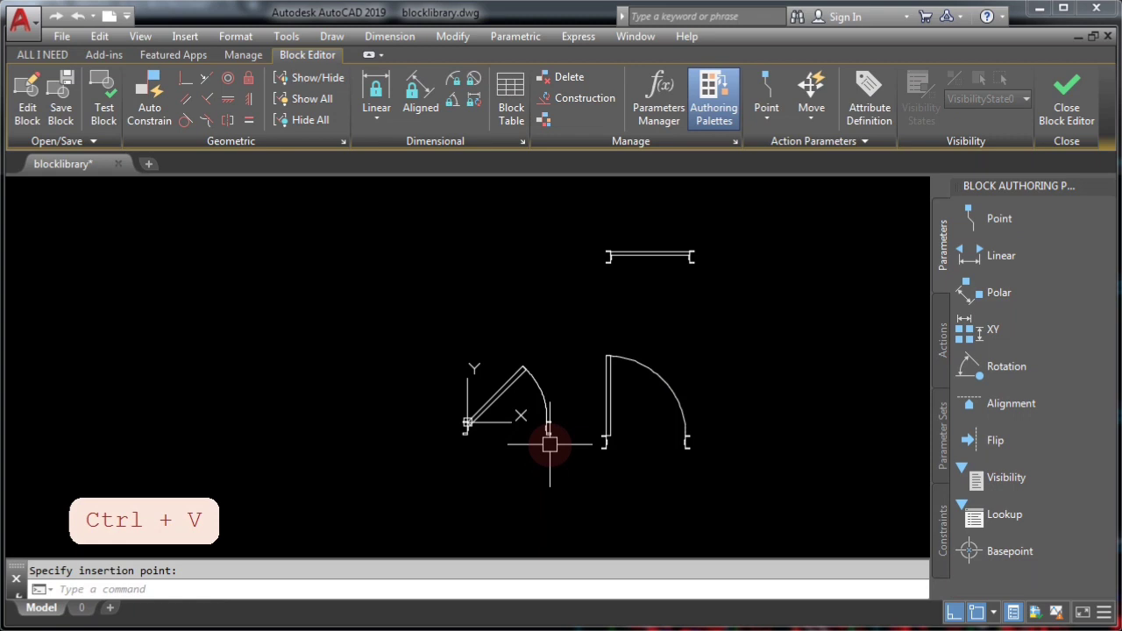
- Move the fully open door onto the half-open door, aligning its left jamb's hinge corner with the block's origin
scroll(573, 407, "up", 3)
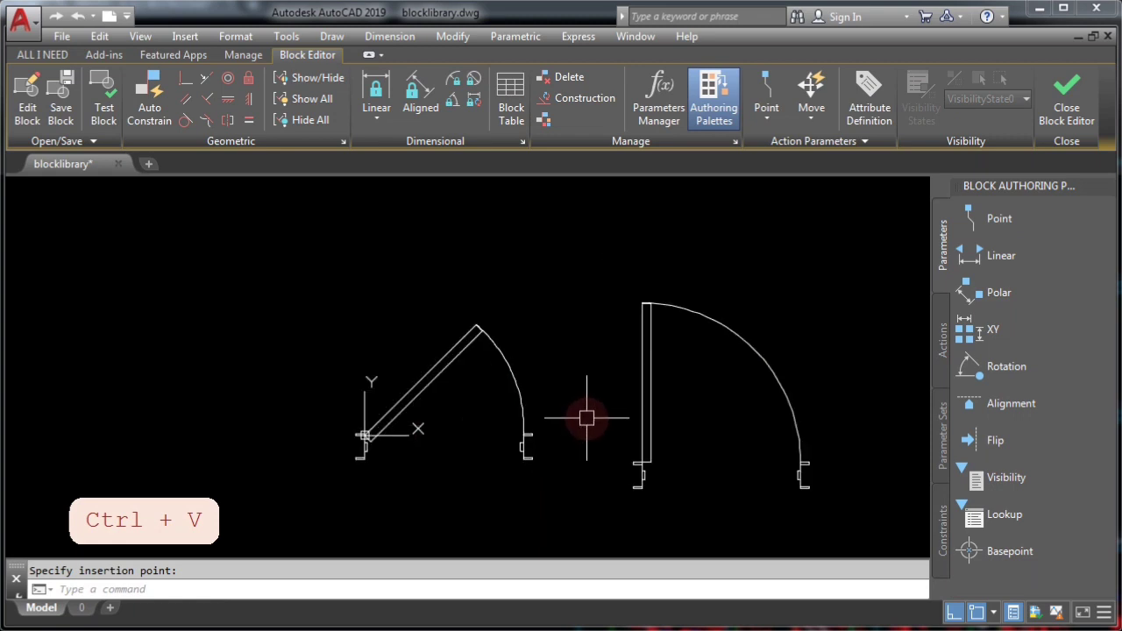
scroll(586, 418, "down", 3)
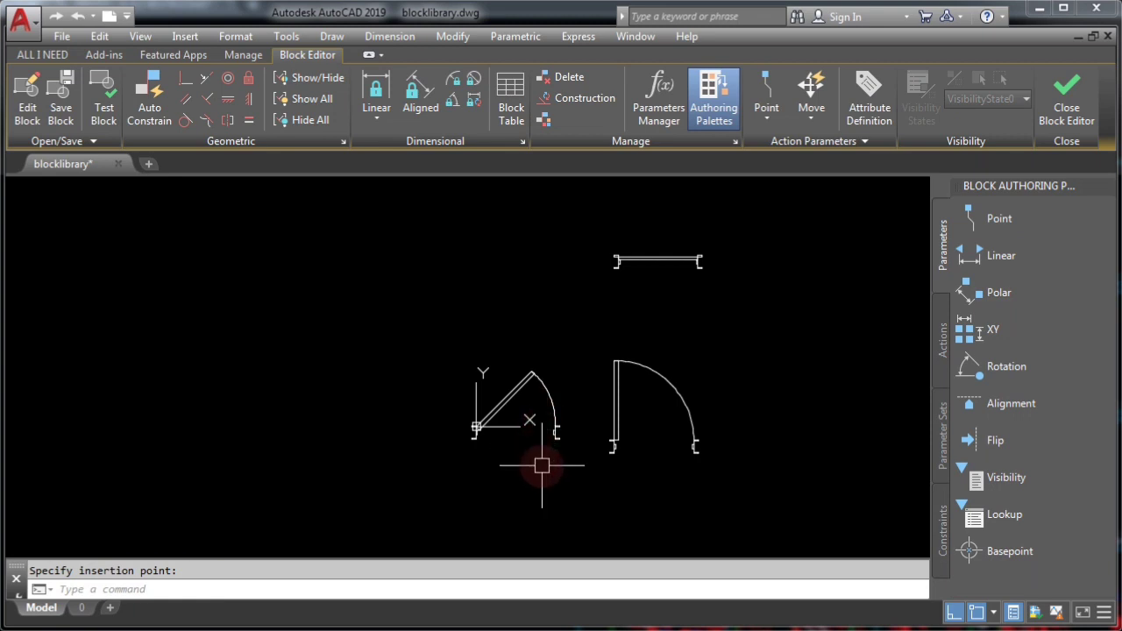
left_click(787, 490)
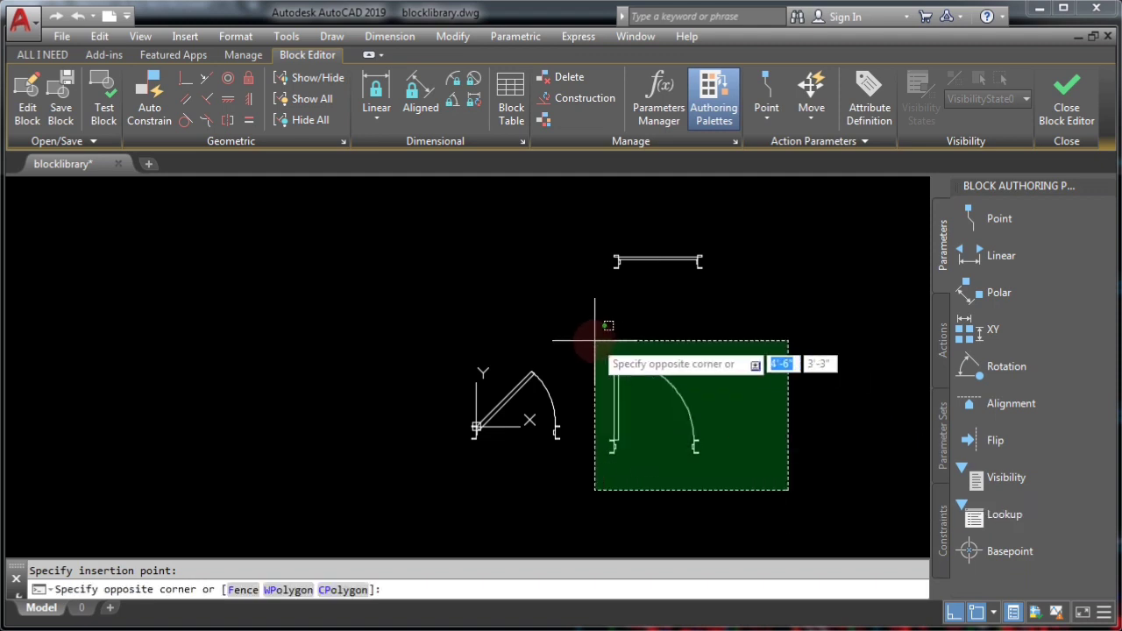
left_click(595, 340)
type("m")
key("space")
scroll(597, 443, "up", 5)
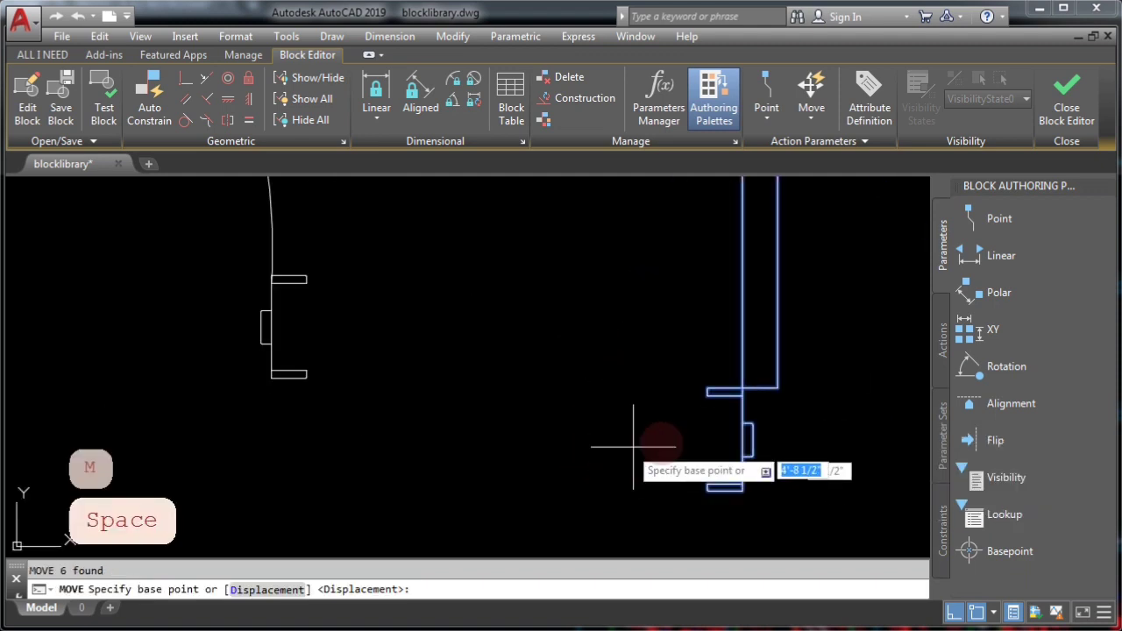
left_click(741, 397)
scroll(745, 395, "down", 4)
scroll(500, 355, "up", 4)
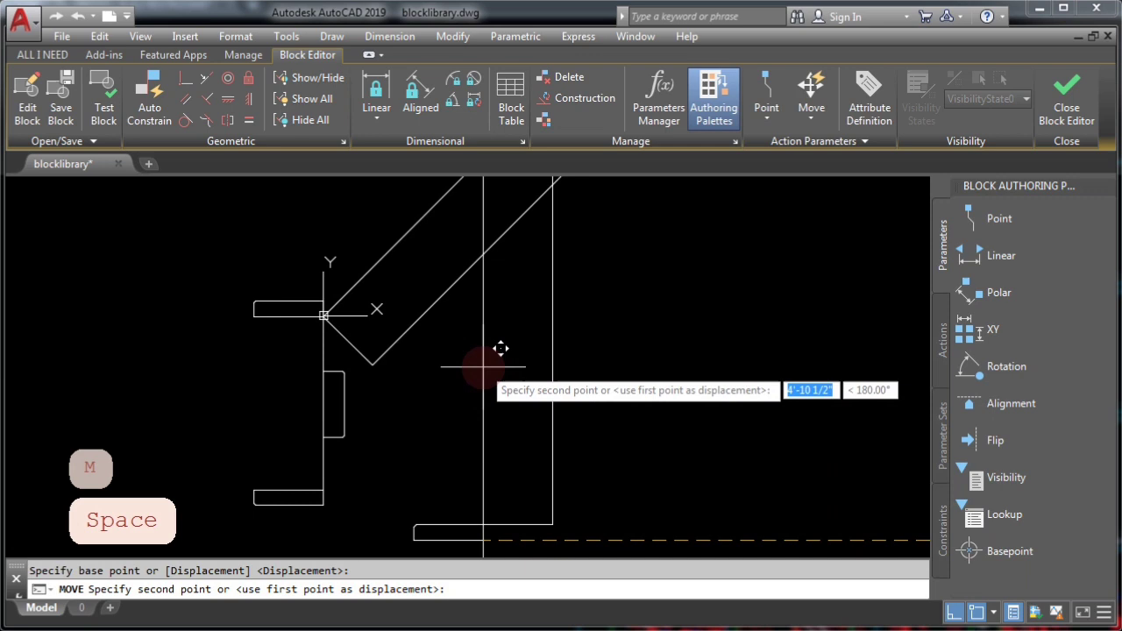
left_click(322, 316)
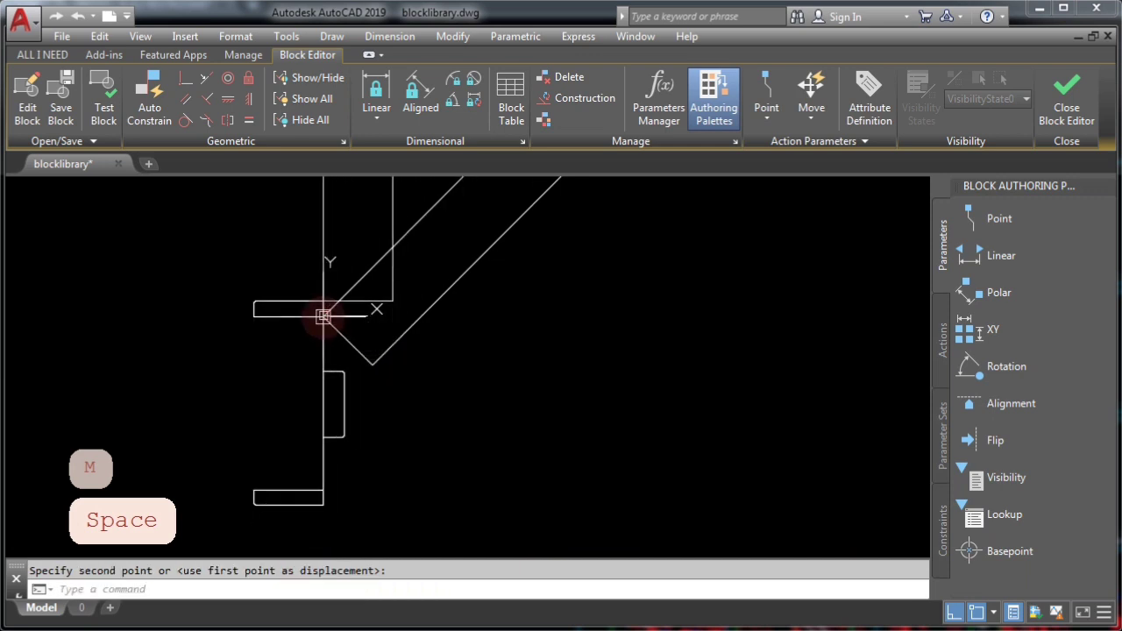
- Move the fully open door 5' horizontally to the right, clear of the half-open door
scroll(446, 426, "down", 5)
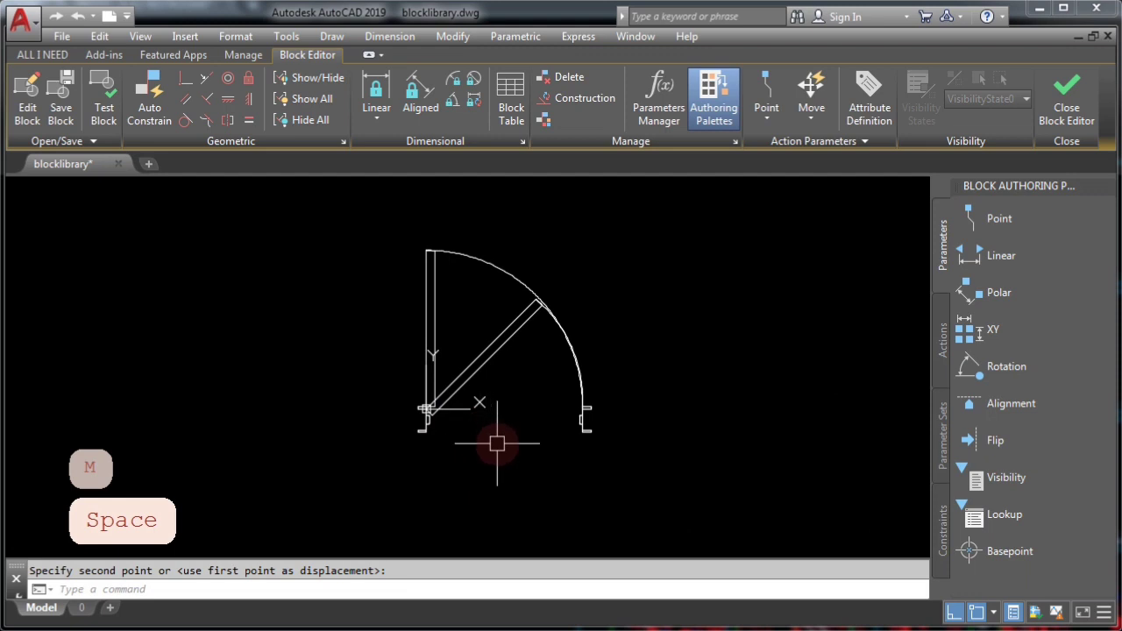
type("m")
key("space")
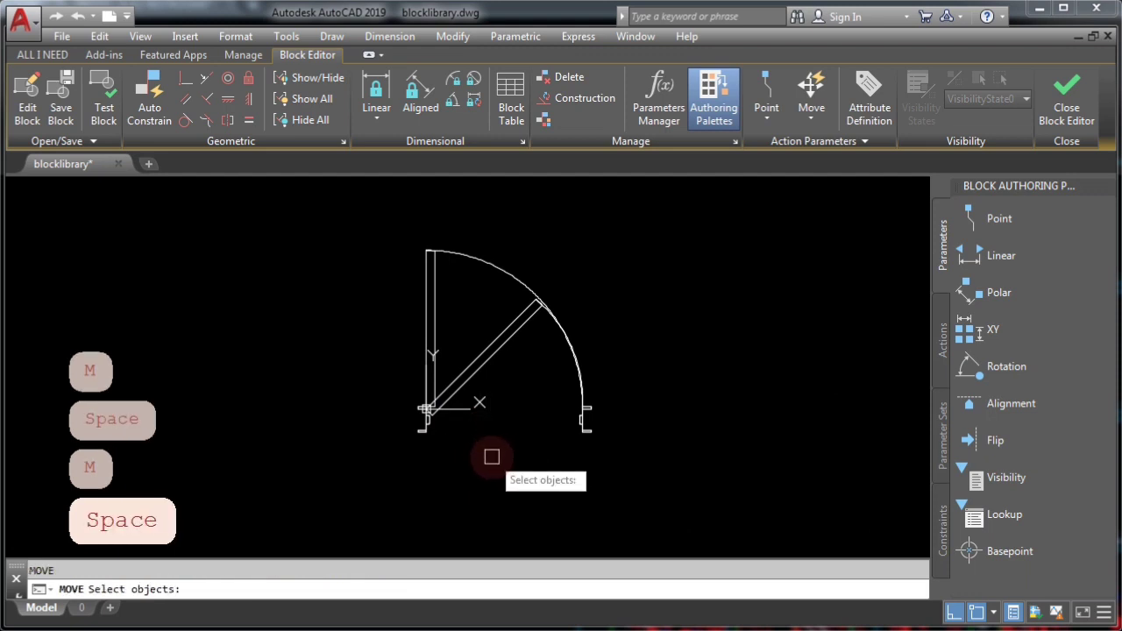
type("p")
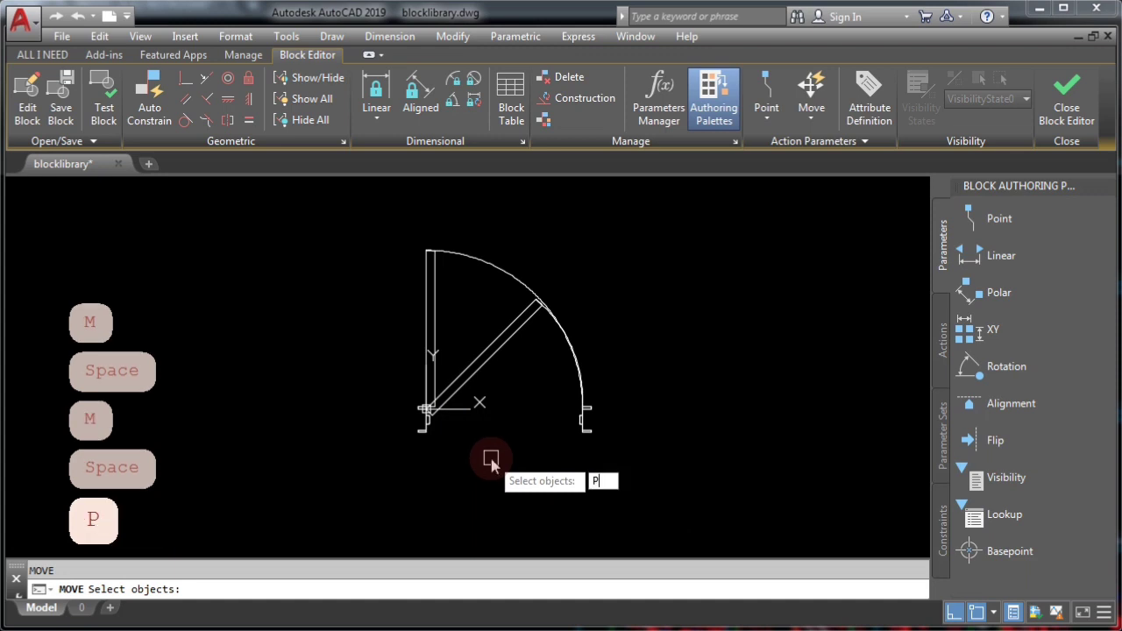
key("Return")
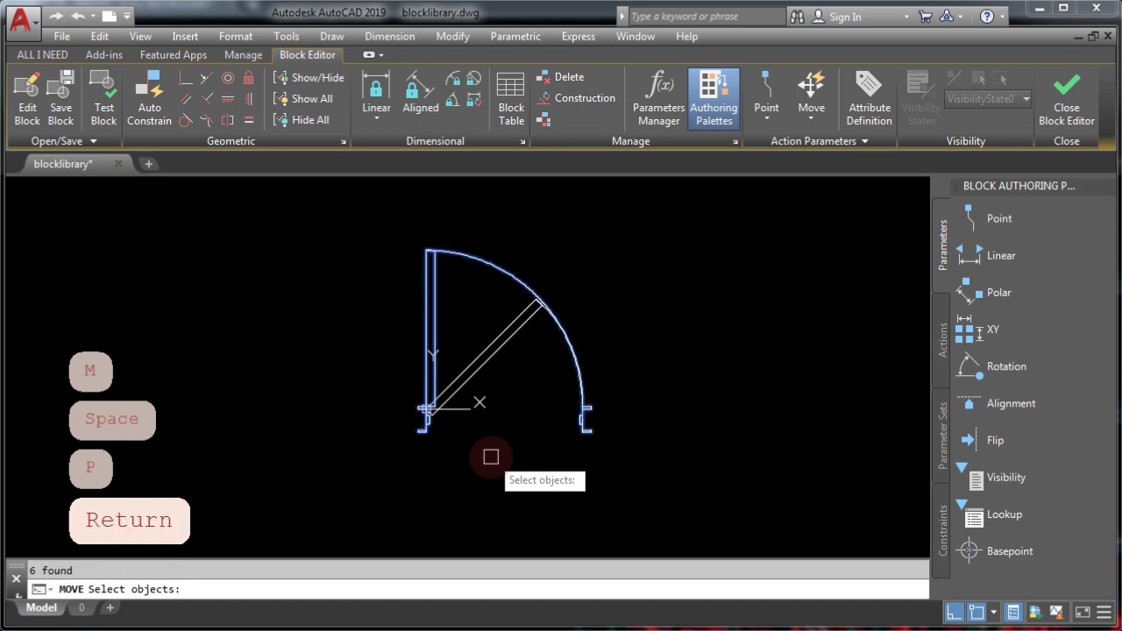
key("Return")
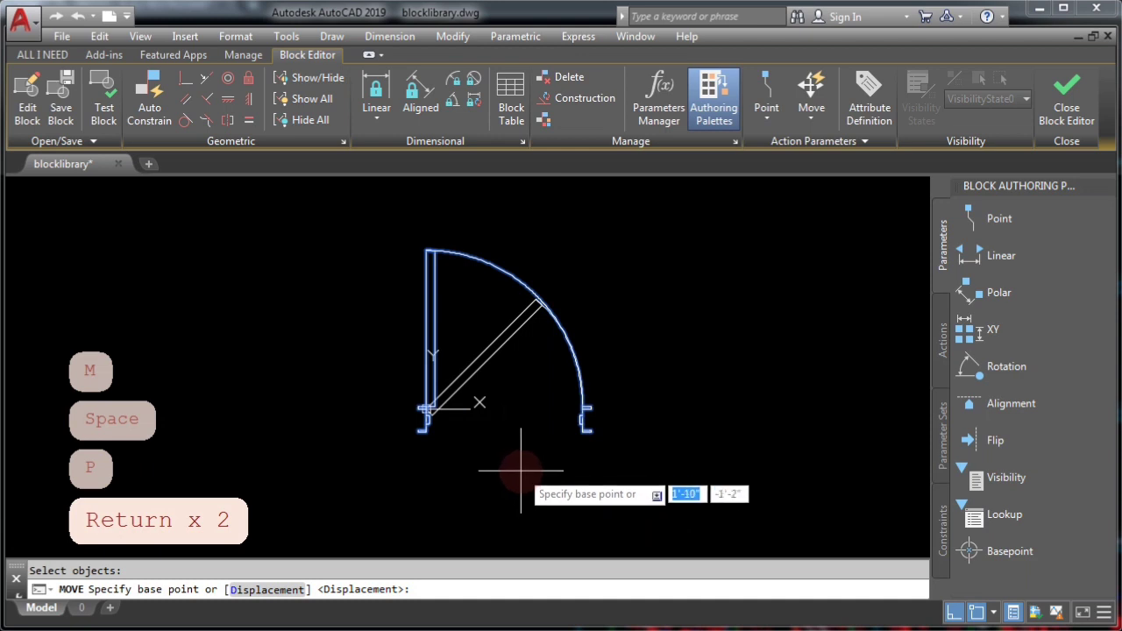
scroll(521, 471, "down", 1)
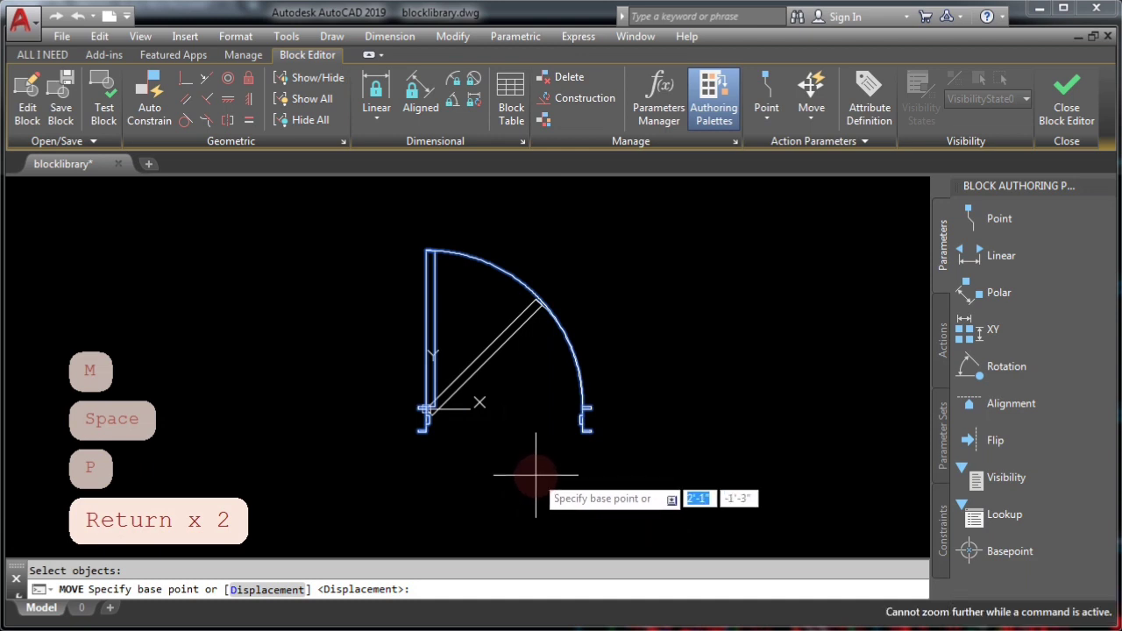
left_click(538, 475)
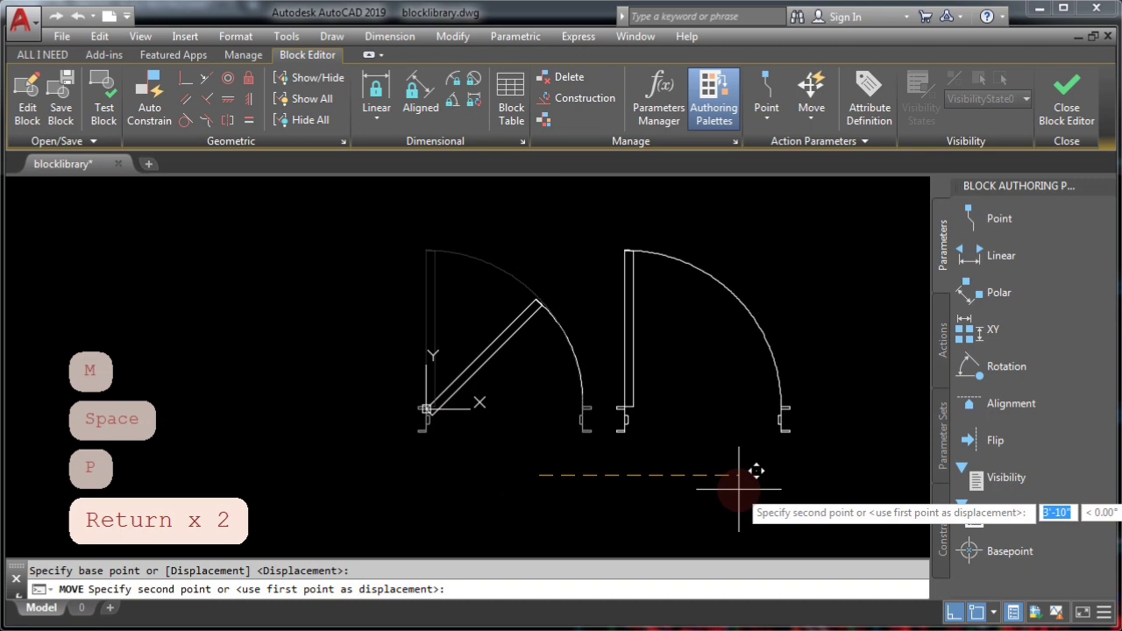
type("5")
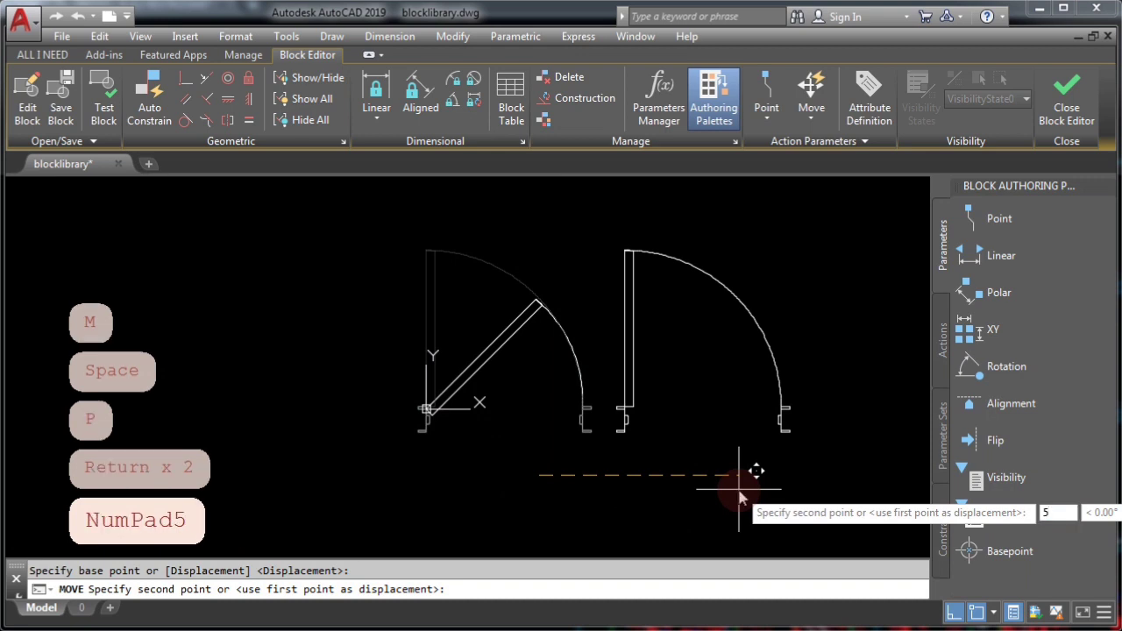
type("'")
key("Return")
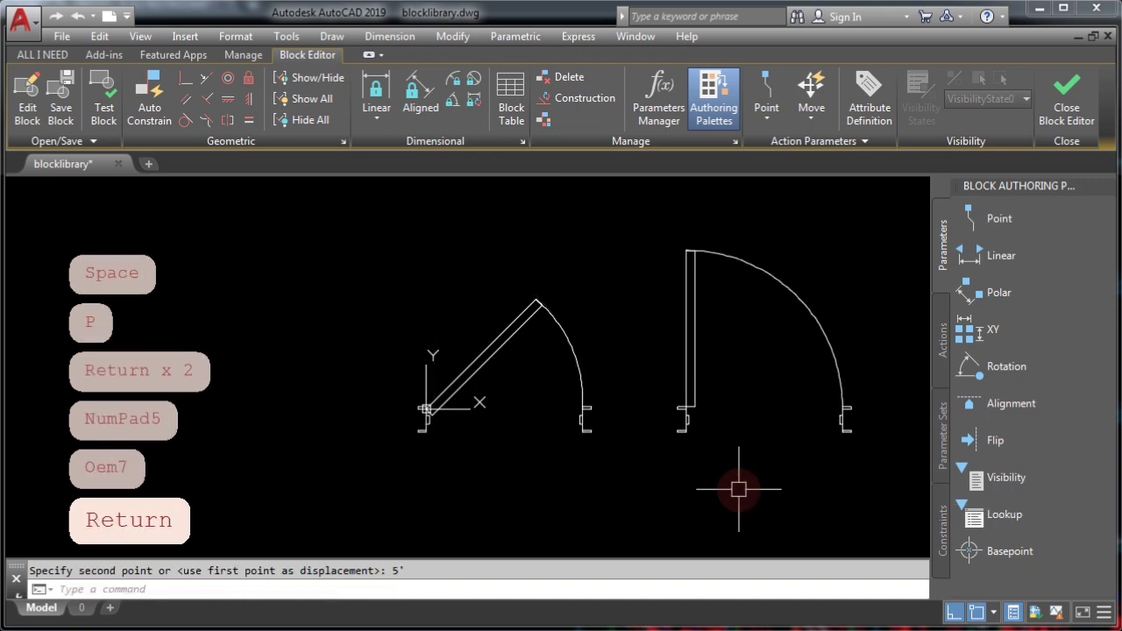
- Change the color of all the fully open door's objects to Yellow
scroll(676, 473, "down", 2)
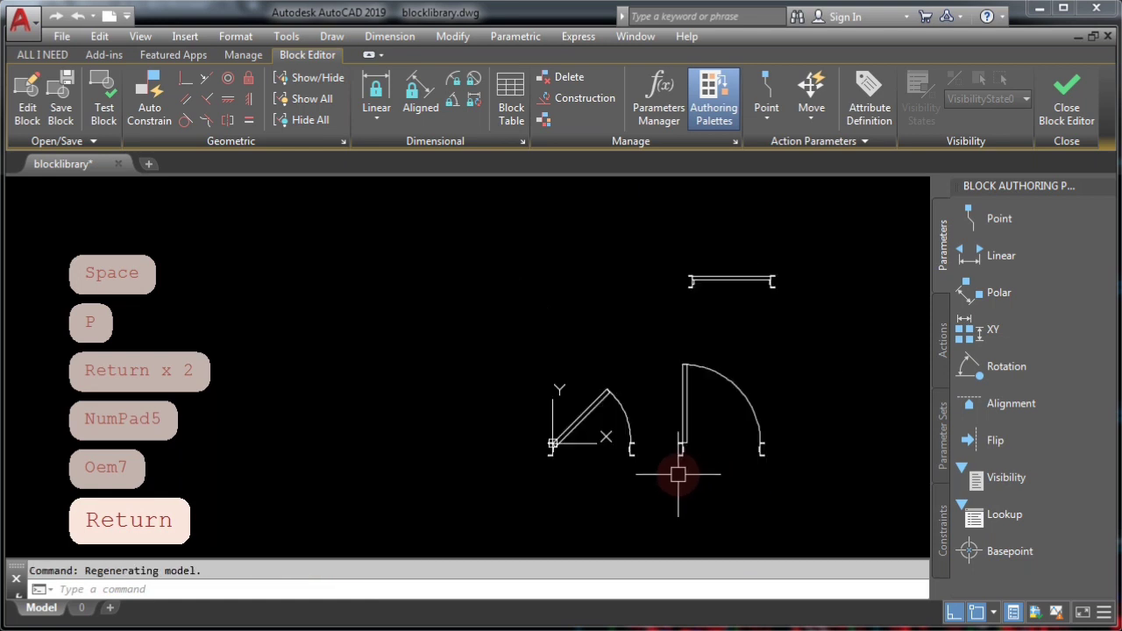
middle_click_drag(776, 442, 671, 438)
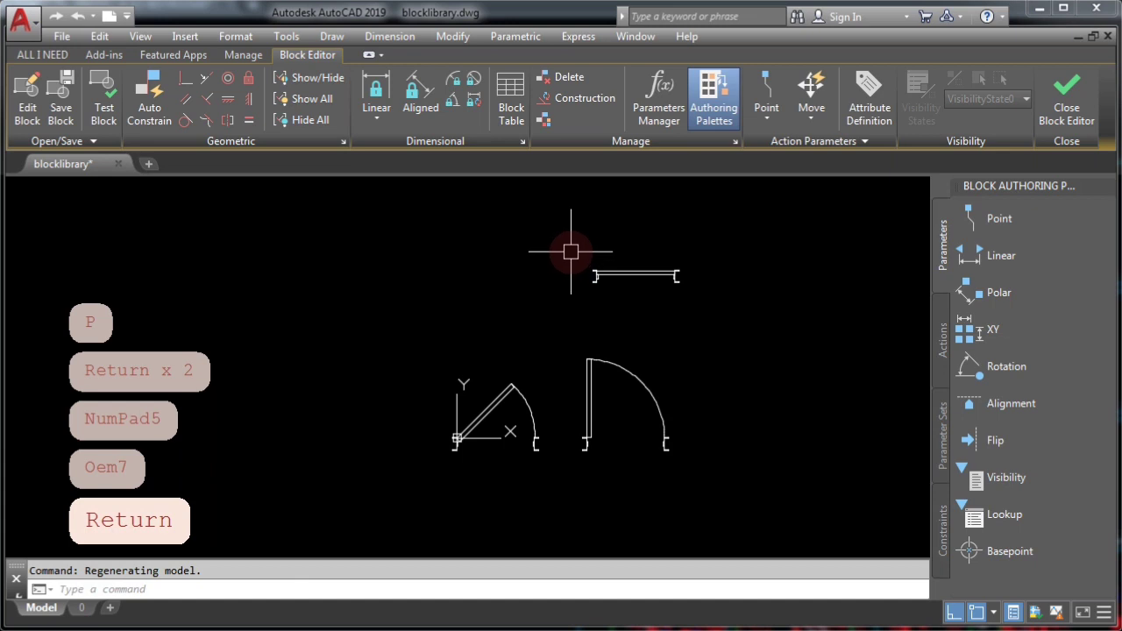
left_click(557, 326)
left_click(698, 478)
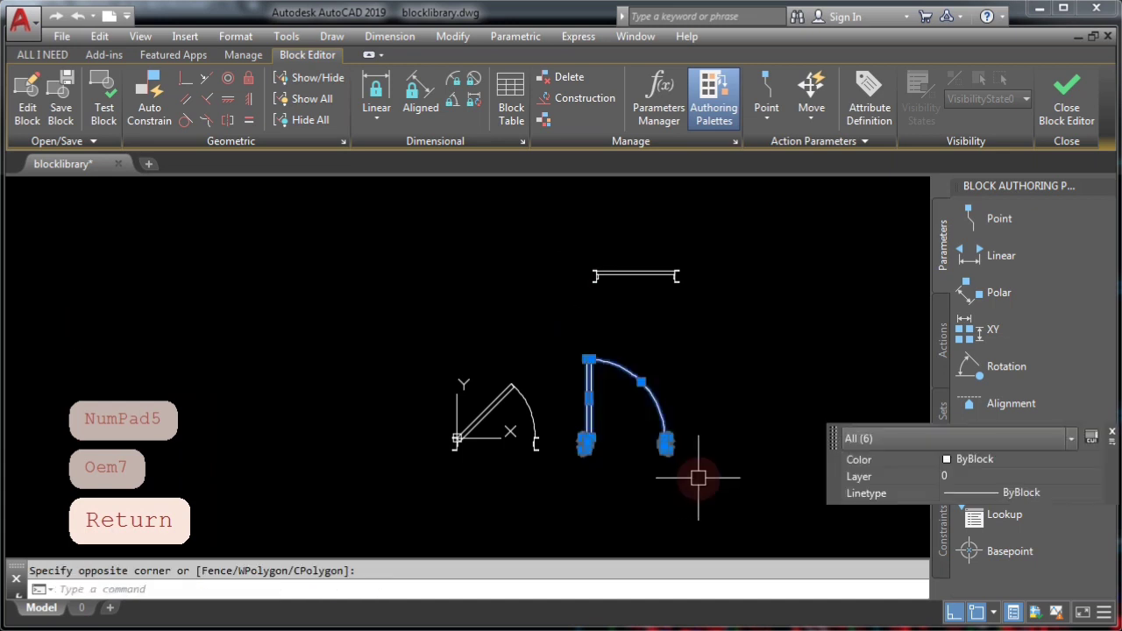
left_click(972, 459)
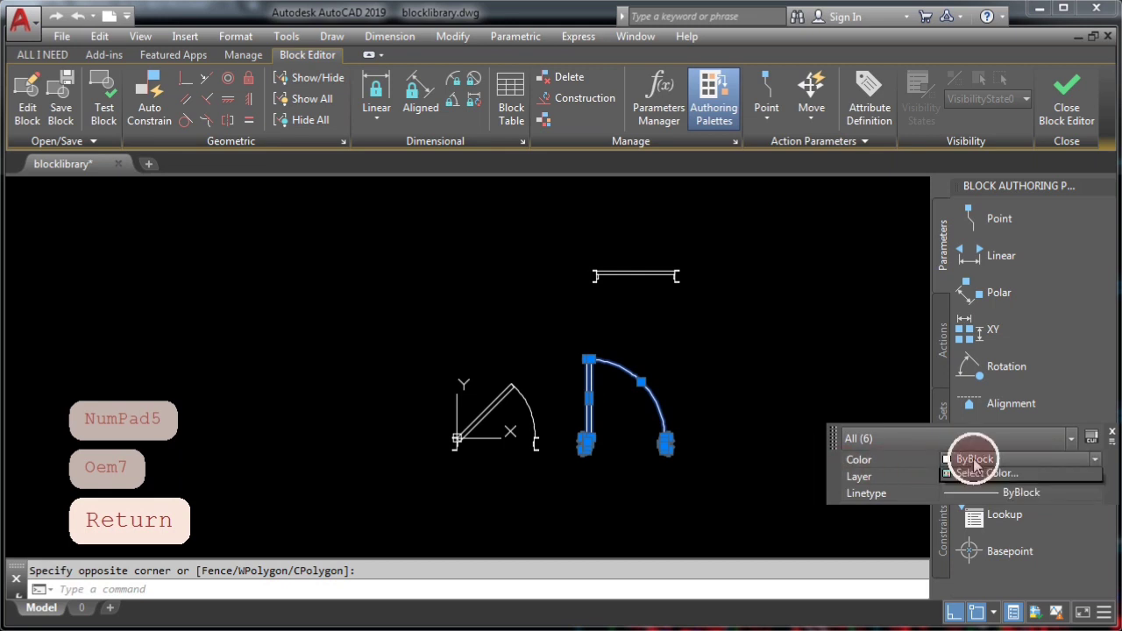
left_click(973, 523)
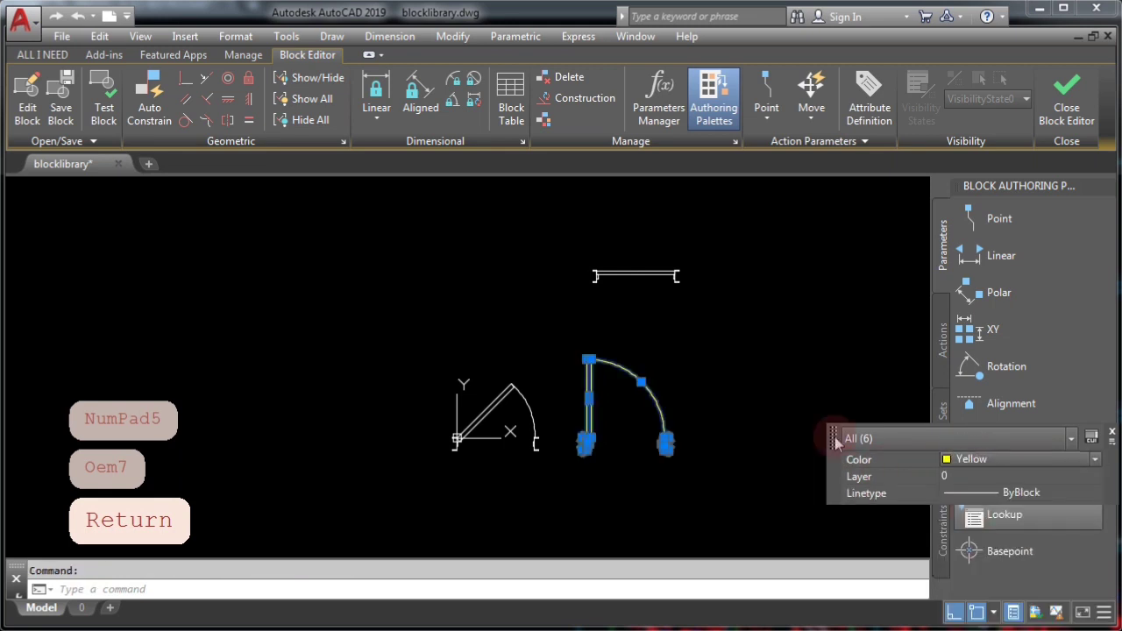
key("Escape")
- Move the closed door onto the half-open door, aligning its left jamb's hinge corner with the block's origin
left_click(564, 258)
left_click(747, 318)
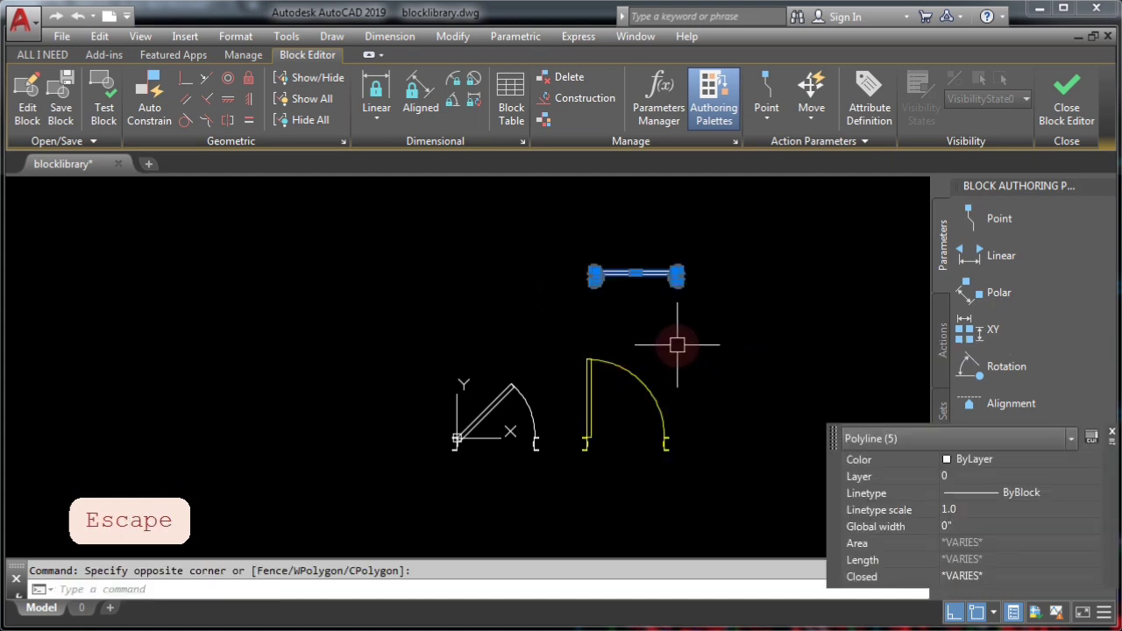
type("m")
key("space")
scroll(599, 254, "up", 5)
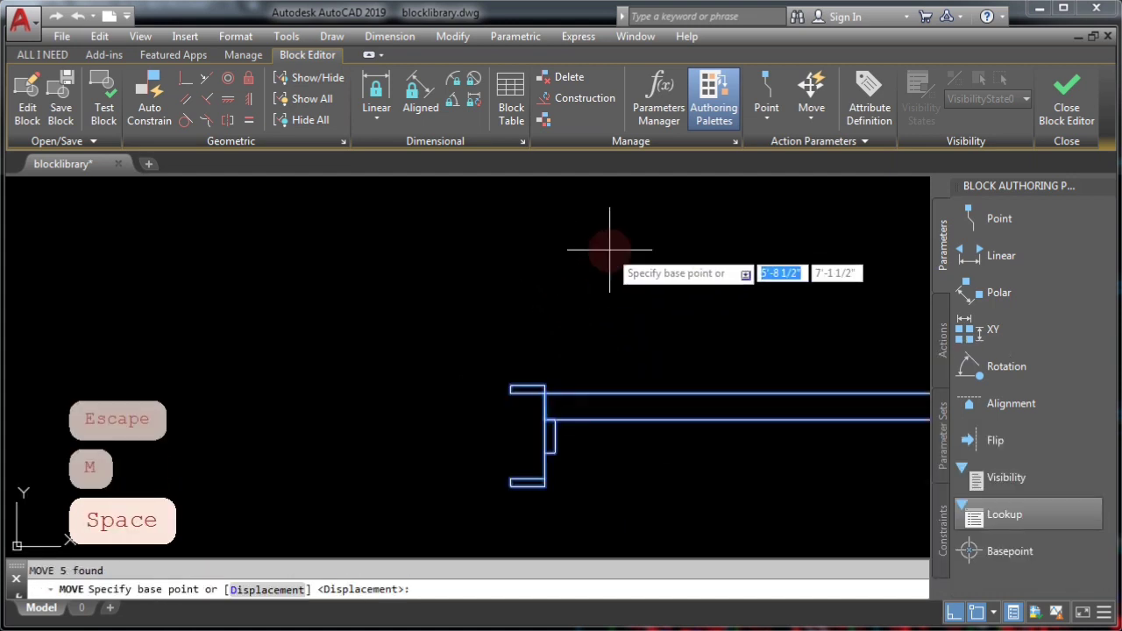
left_click(541, 392)
scroll(538, 388, "down", 3)
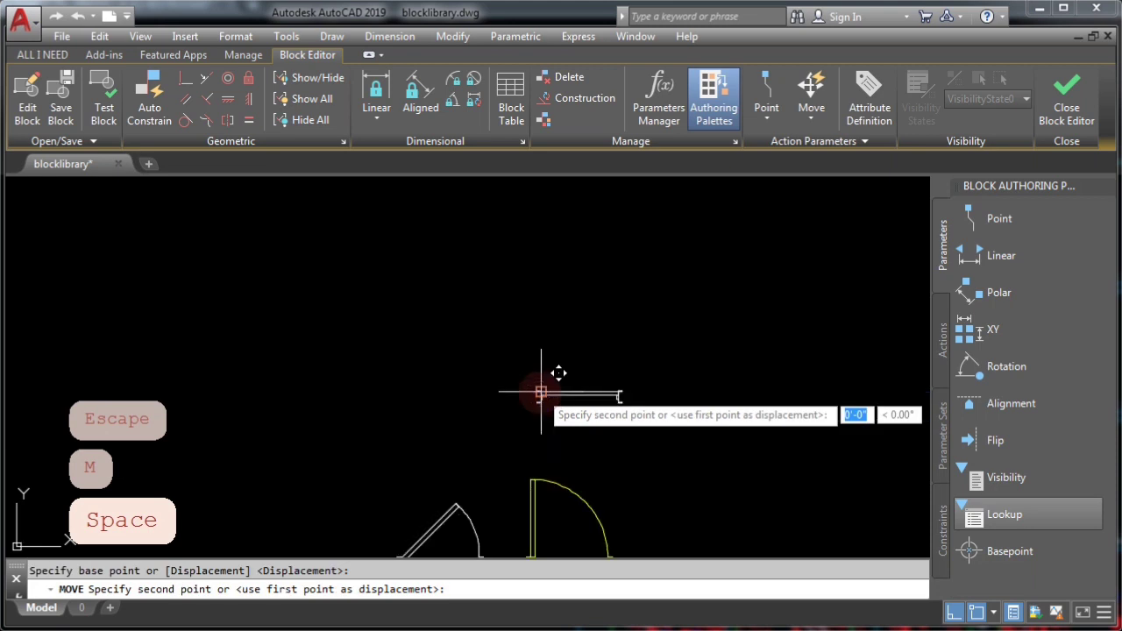
scroll(474, 373, "up", 3)
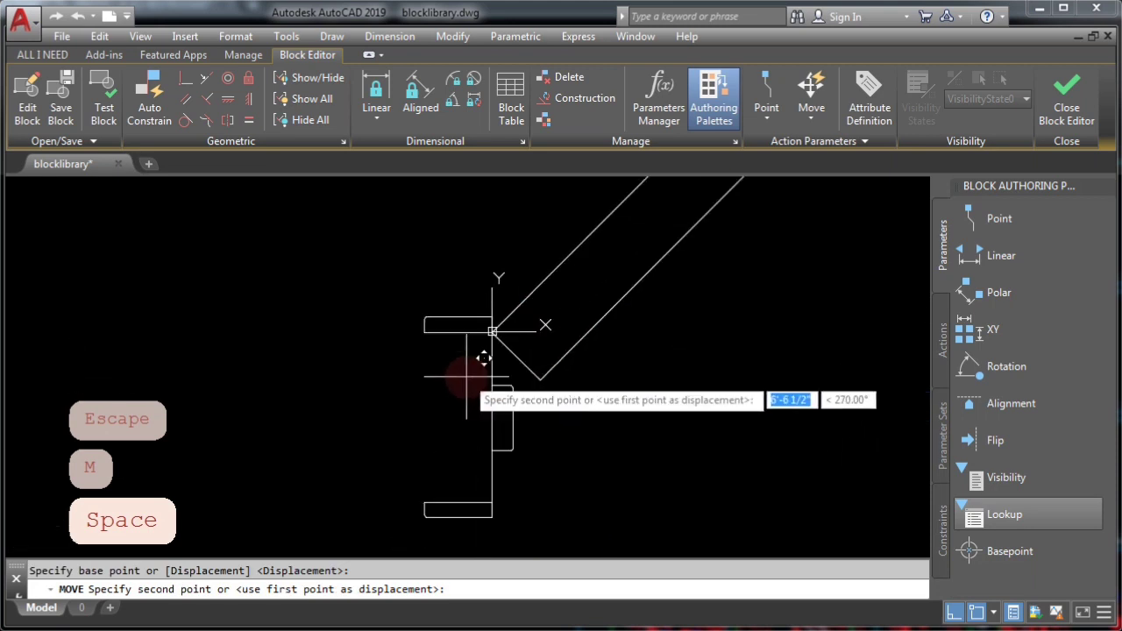
left_click(491, 328)
scroll(528, 411, "down", 5)
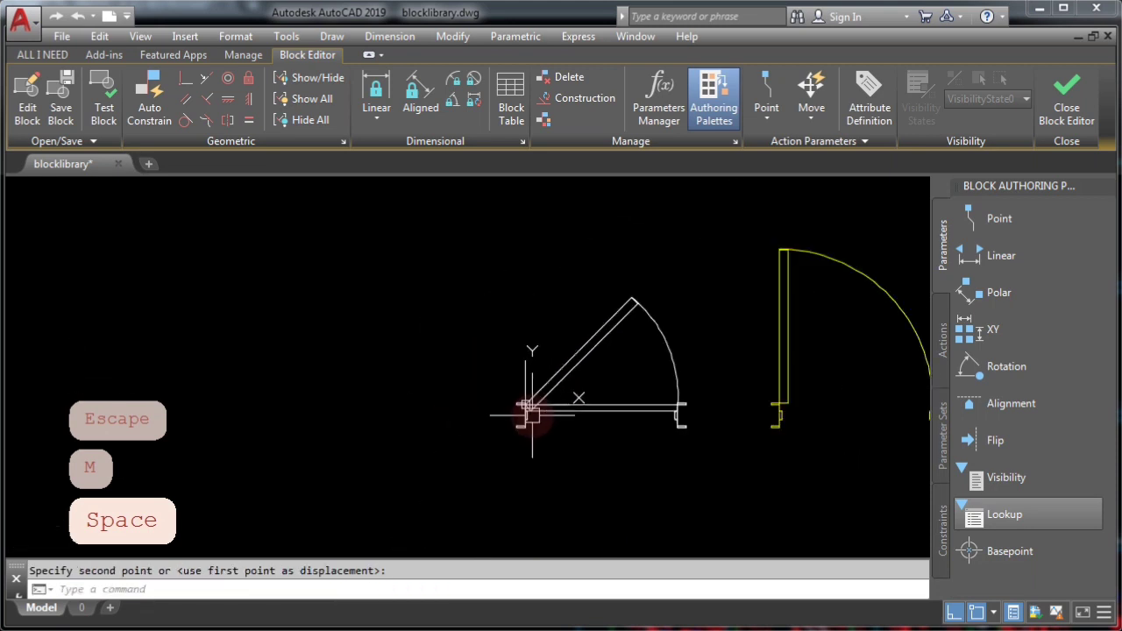
- Move the closed door 5' horizontally to the left of the half-open door
type("m")
key("Return")
type("p")
key("Return")
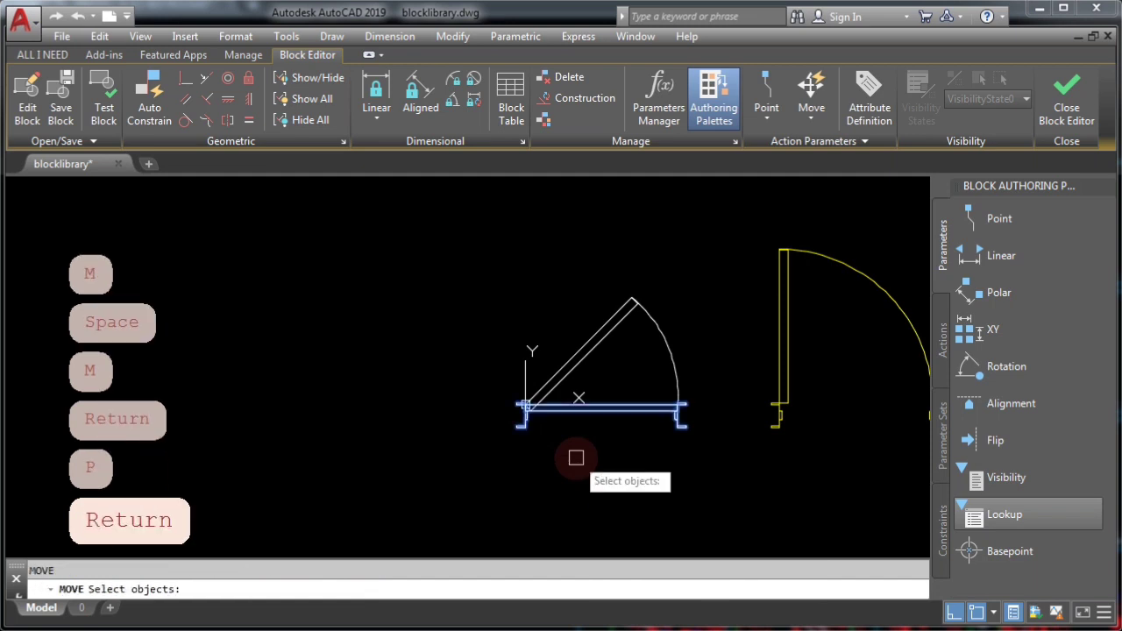
key("Return")
left_click(584, 473)
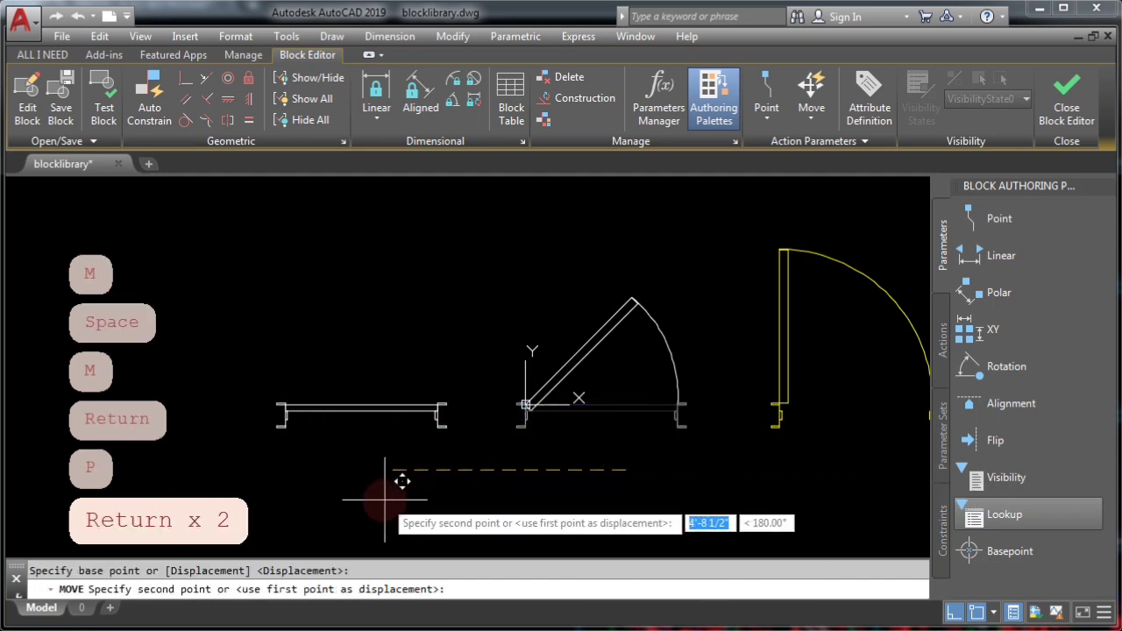
type("5'")
key("Return")
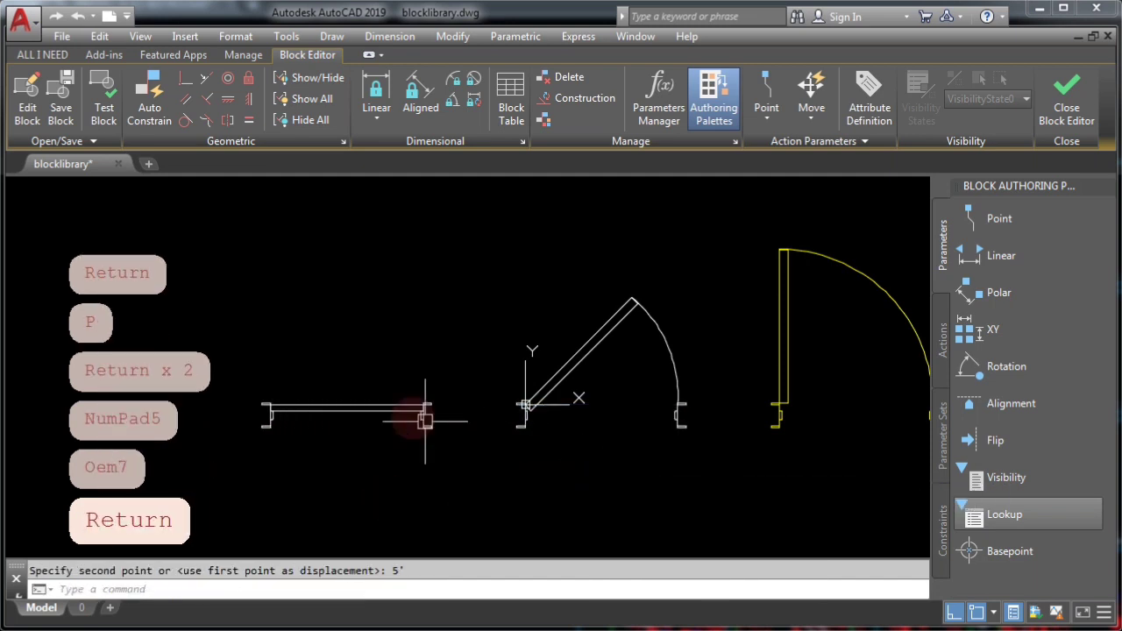
- Change the closed door's color to Green and fit all three doors in view
left_click(242, 381)
left_click(465, 491)
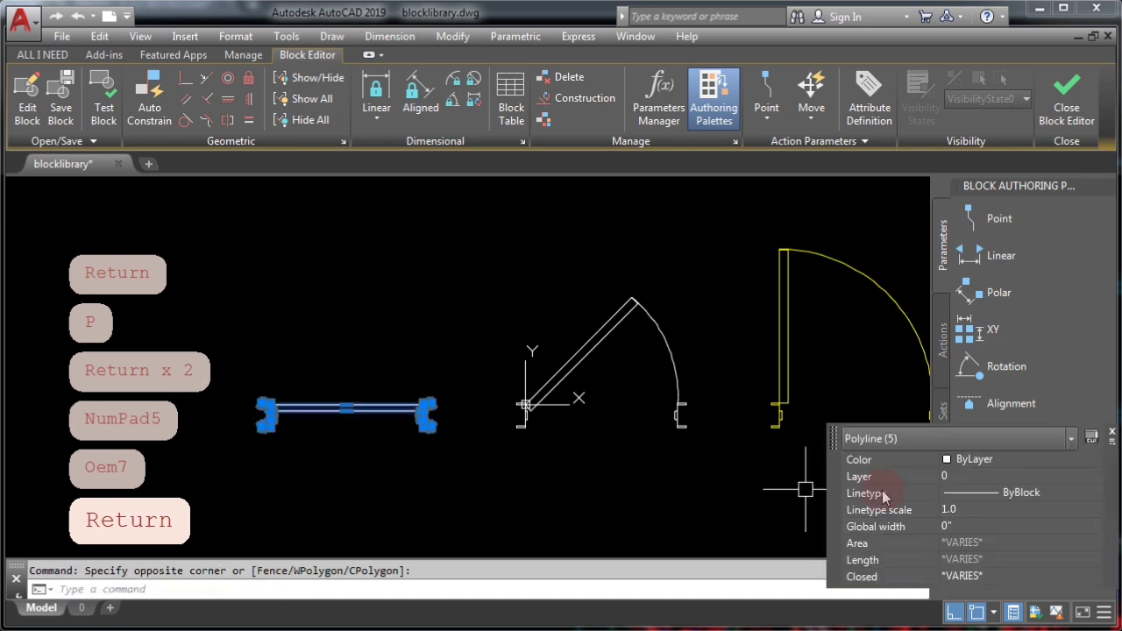
left_click(982, 461)
left_click(982, 461)
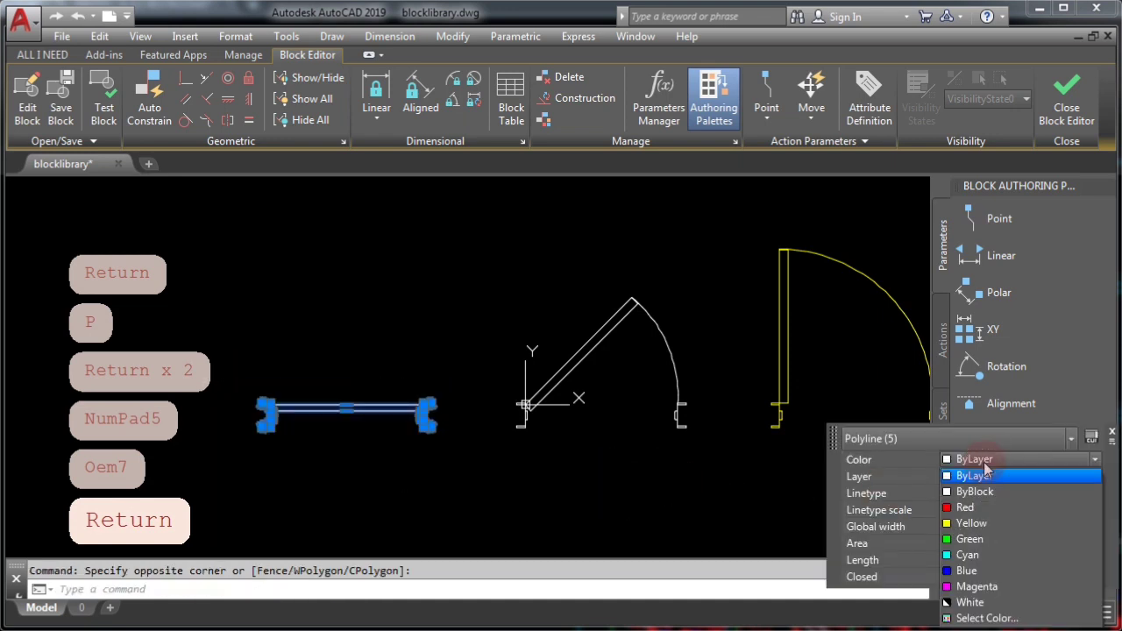
left_click(992, 536)
key("Escape")
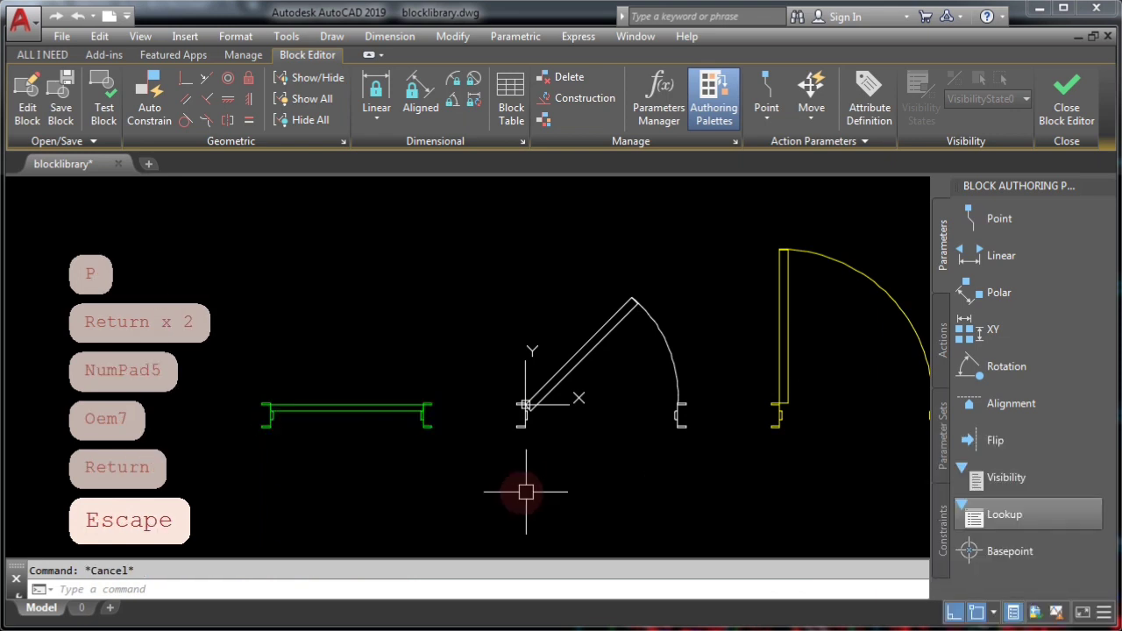
middle_click(484, 453)
middle_click(484, 453)
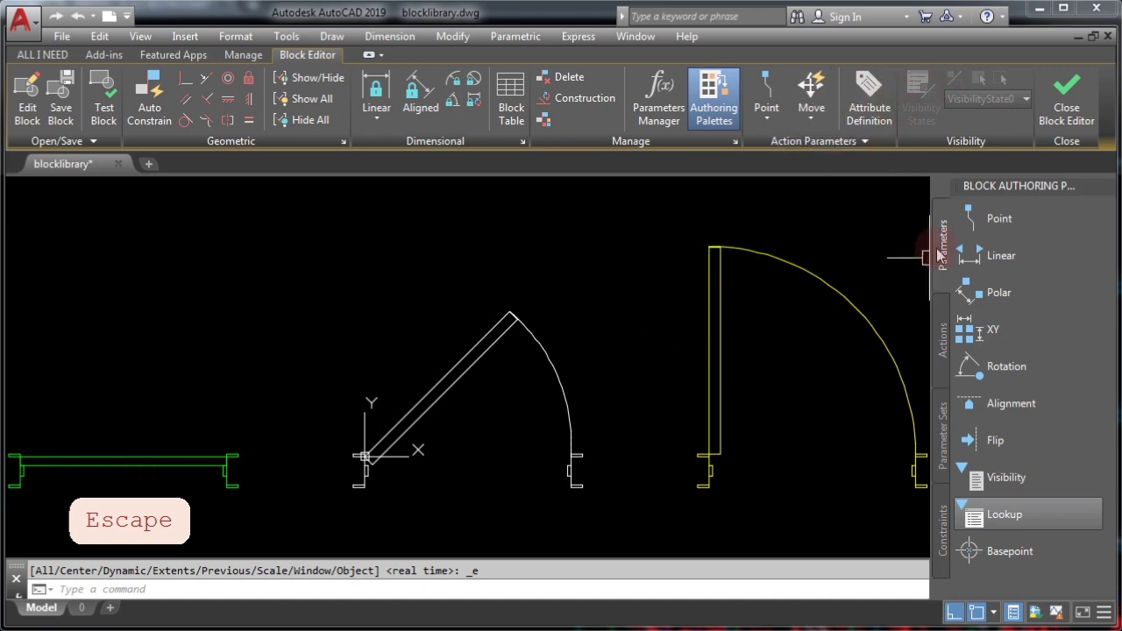
- Add a visibility parameter to the block, placed directly above the half-open door's hinge corner
left_click(1106, 188)
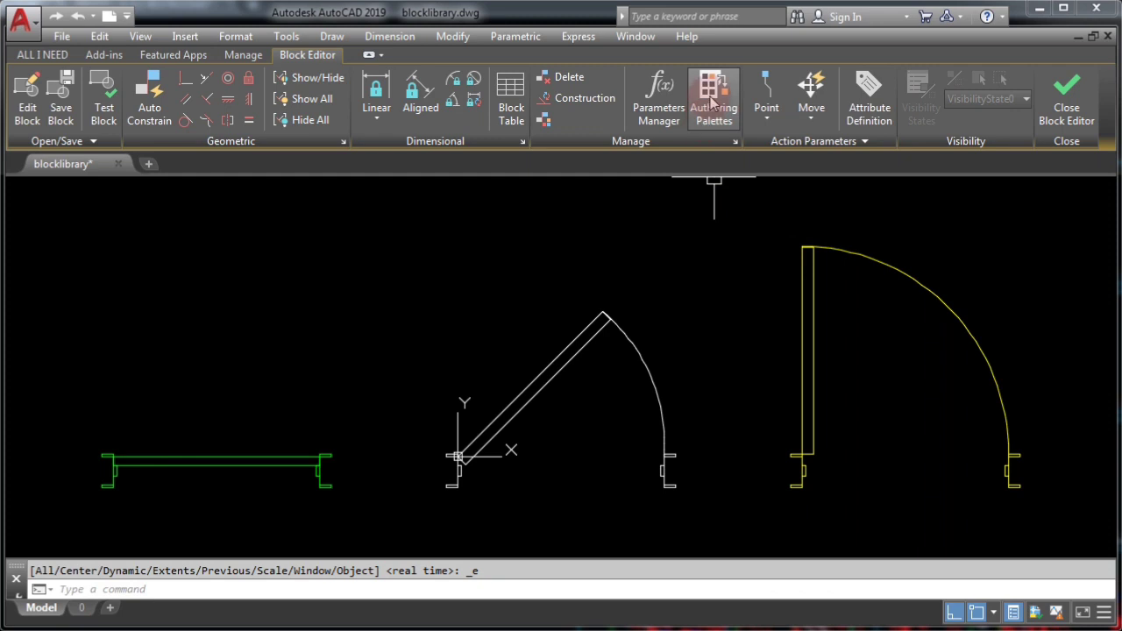
left_click(712, 102)
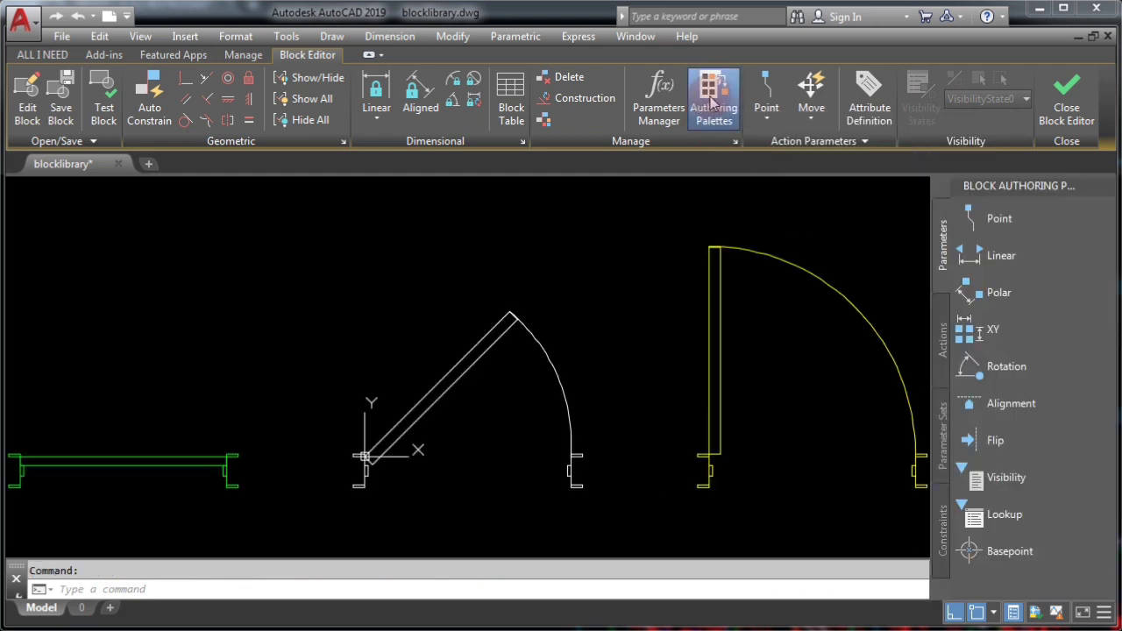
left_click(999, 292)
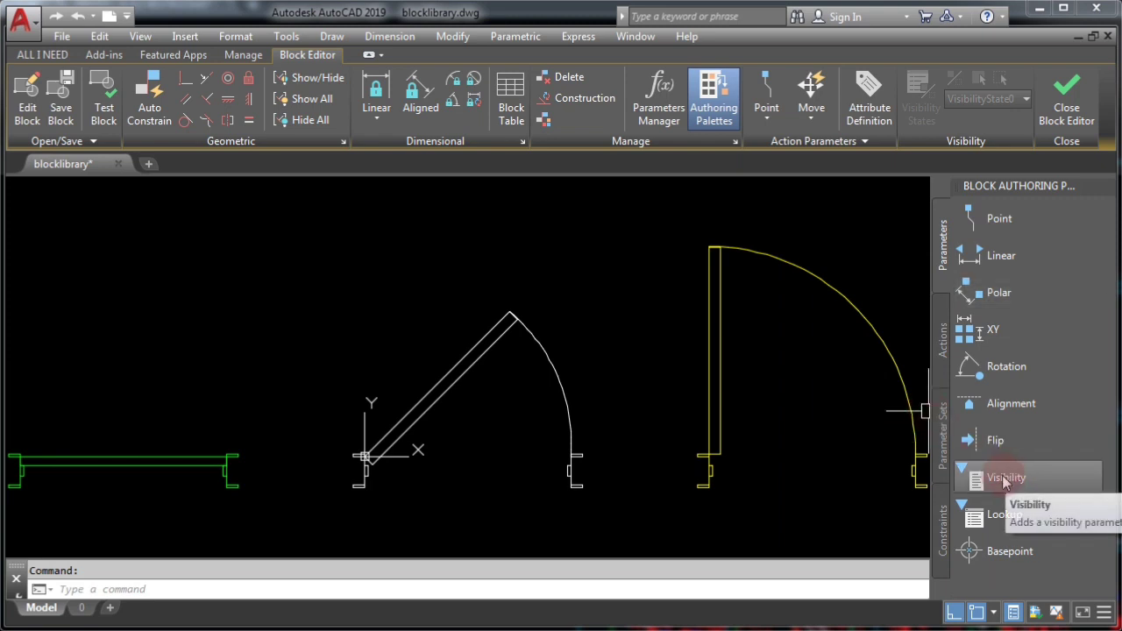
left_click(955, 475)
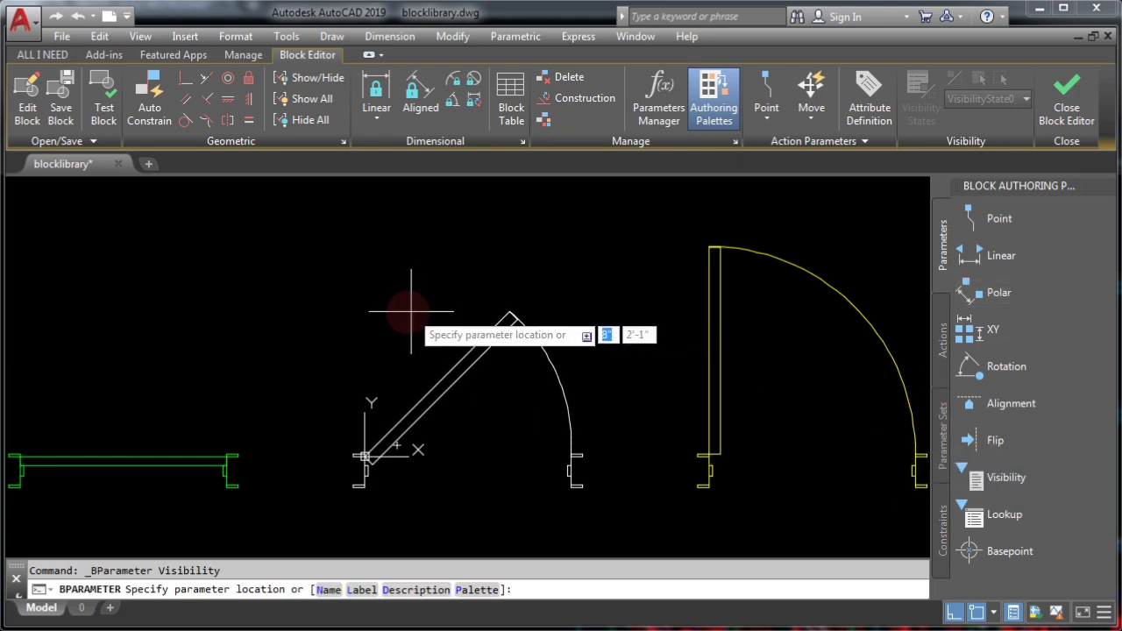
left_click(366, 341)
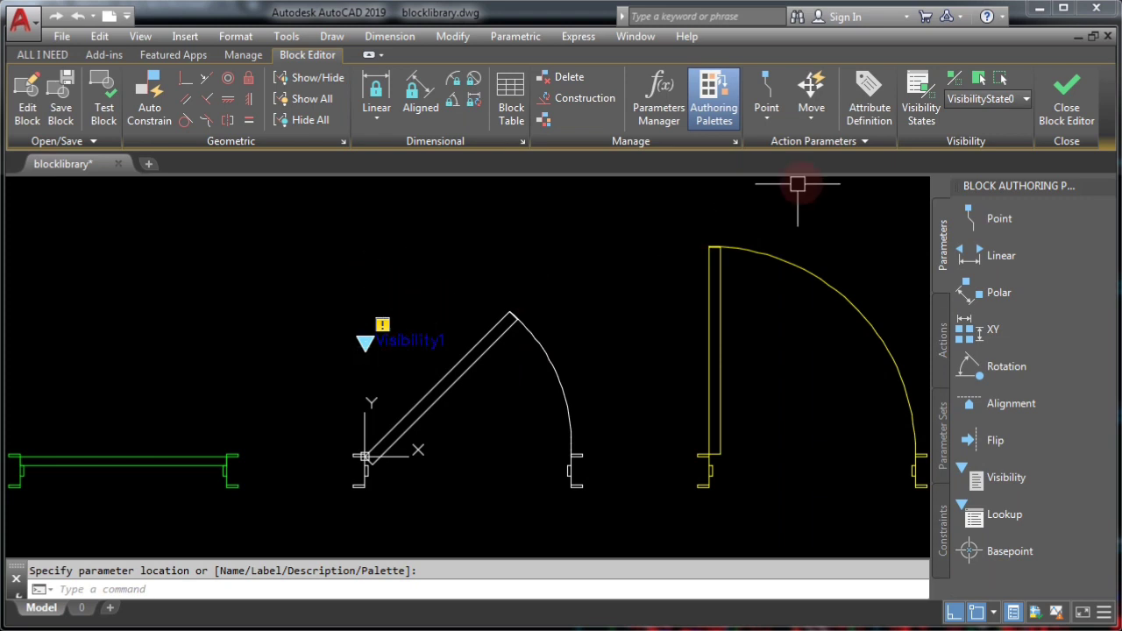
- Rename the block's default visibility state to EXISTING
left_click(917, 106)
left_click_drag(751, 326, 747, 243)
left_click(800, 362)
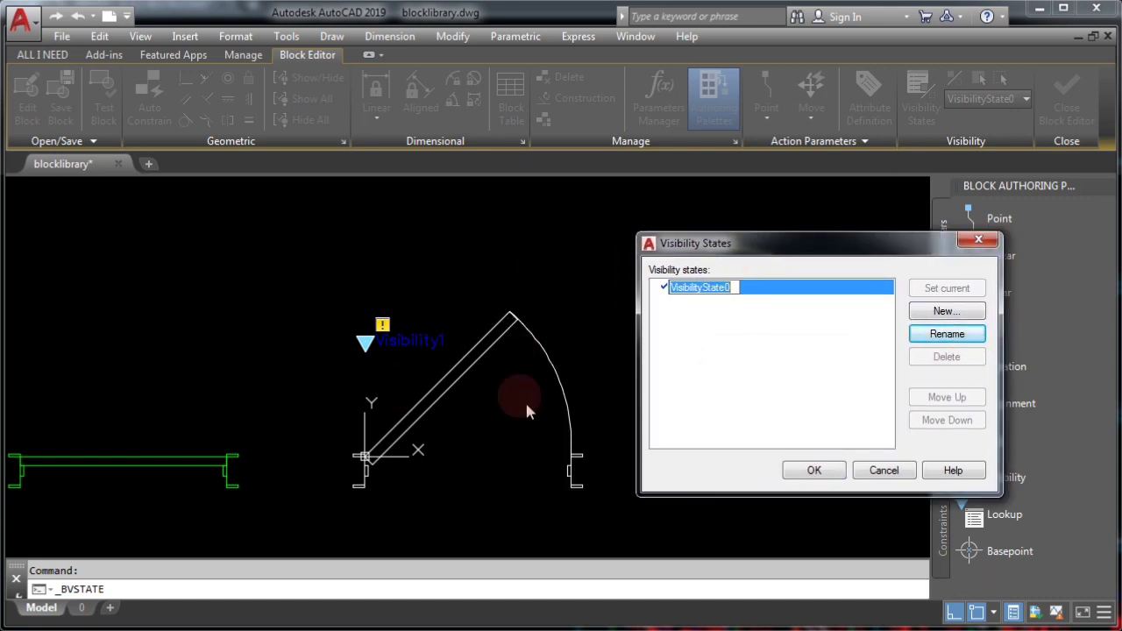
type("EXISTING")
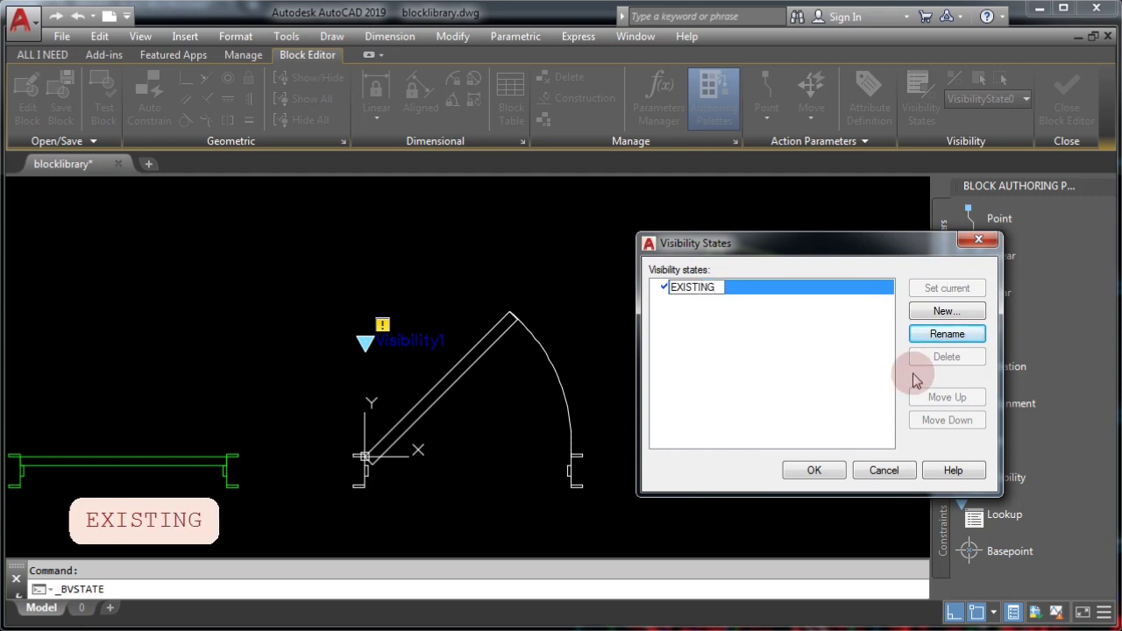
left_click(885, 340)
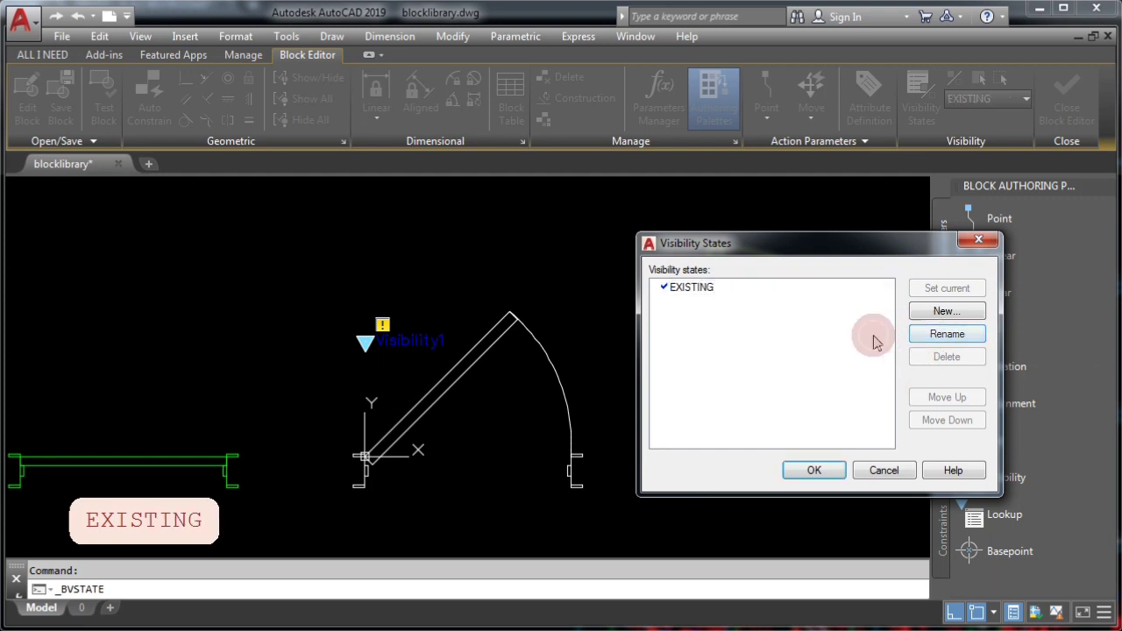
- Add two visibility states, NEW and SHUT, that leave the visibility of existing objects unchanged, and accept the state list
left_click(946, 315)
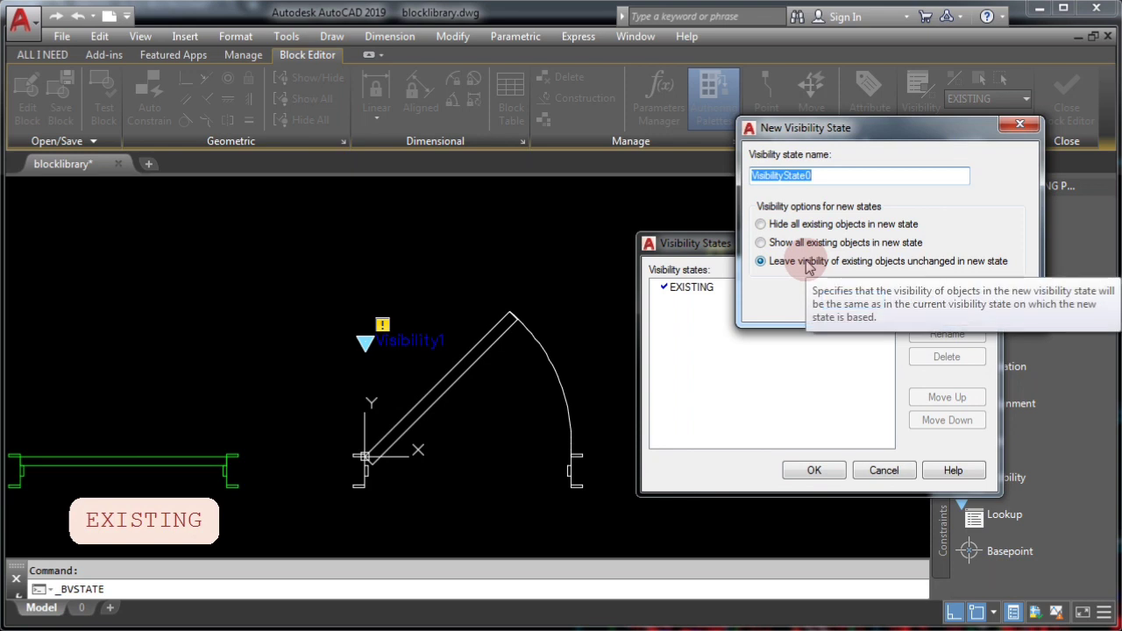
type("NEW")
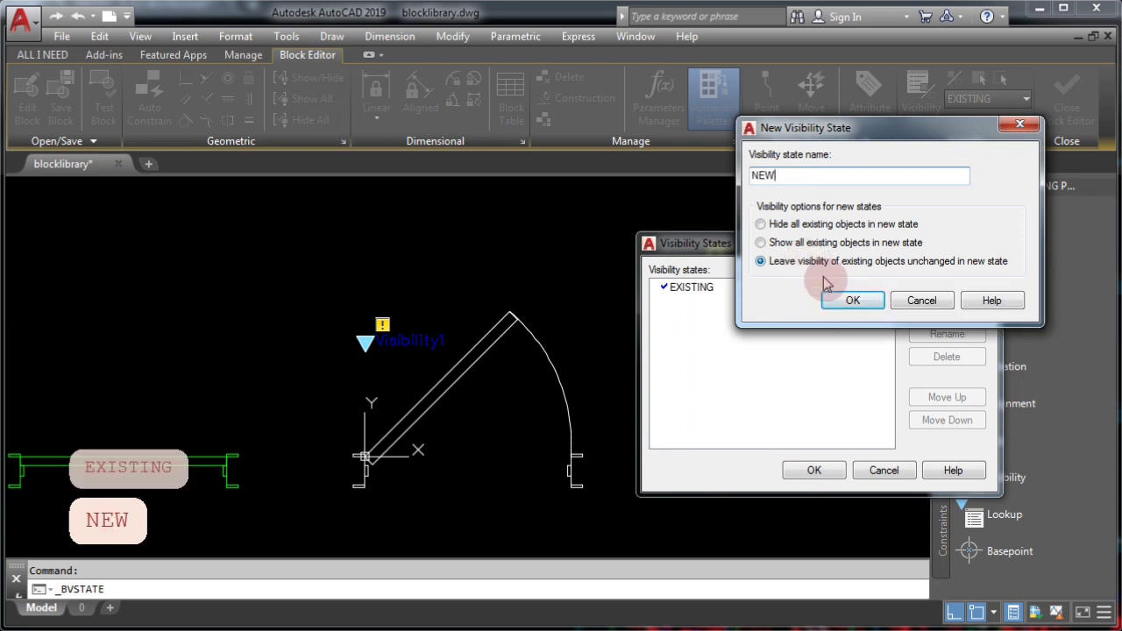
left_click(851, 300)
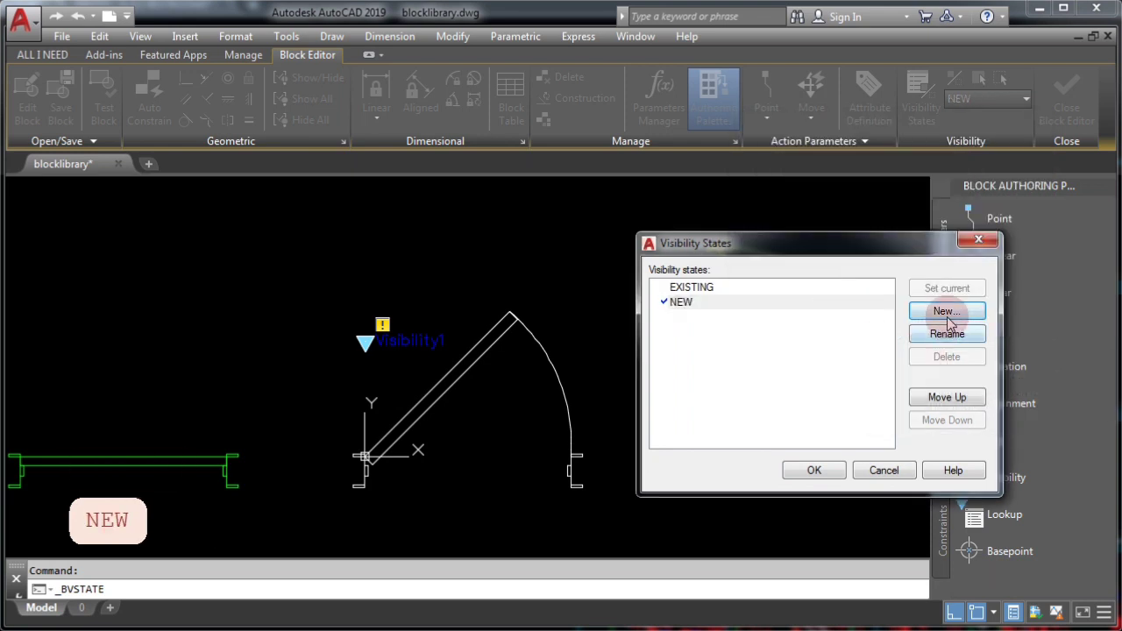
left_click(947, 312)
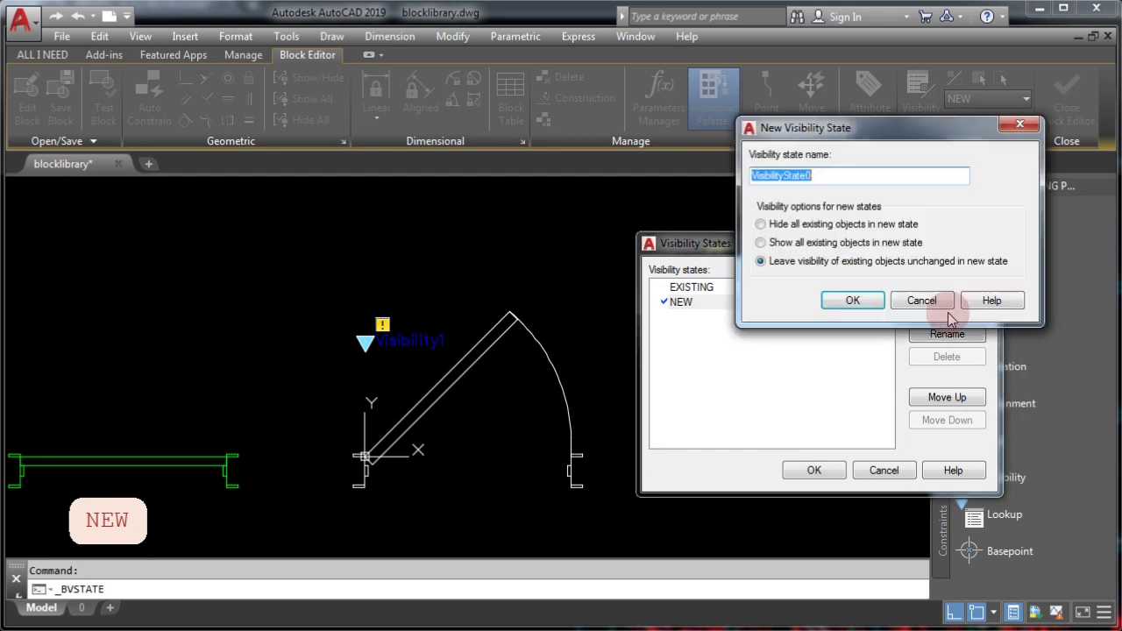
type("SHUT")
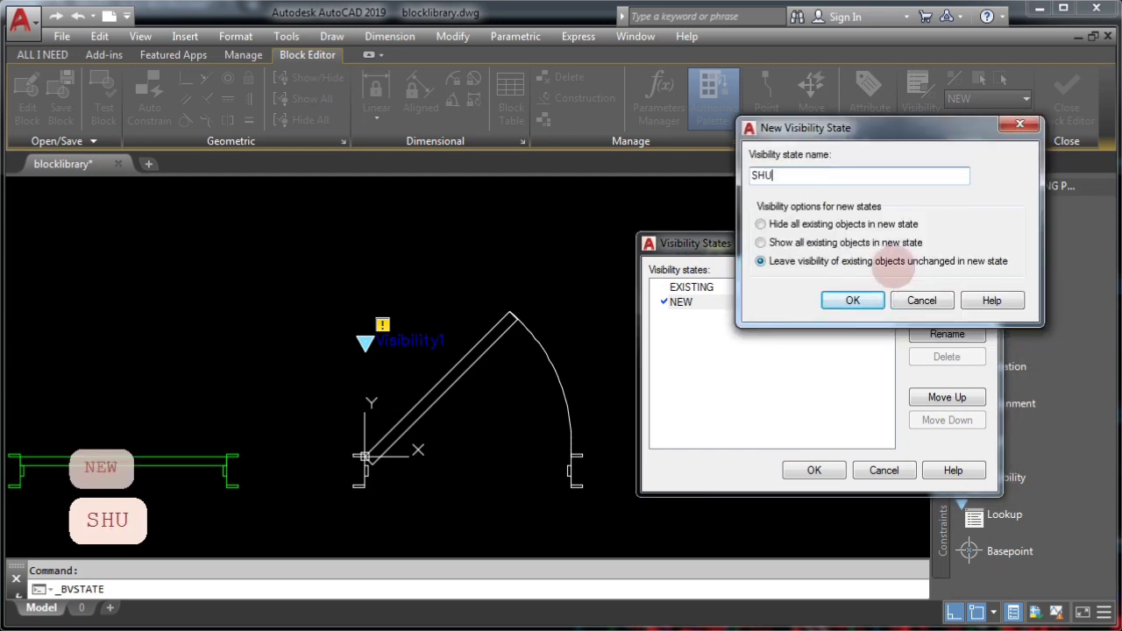
left_click(855, 301)
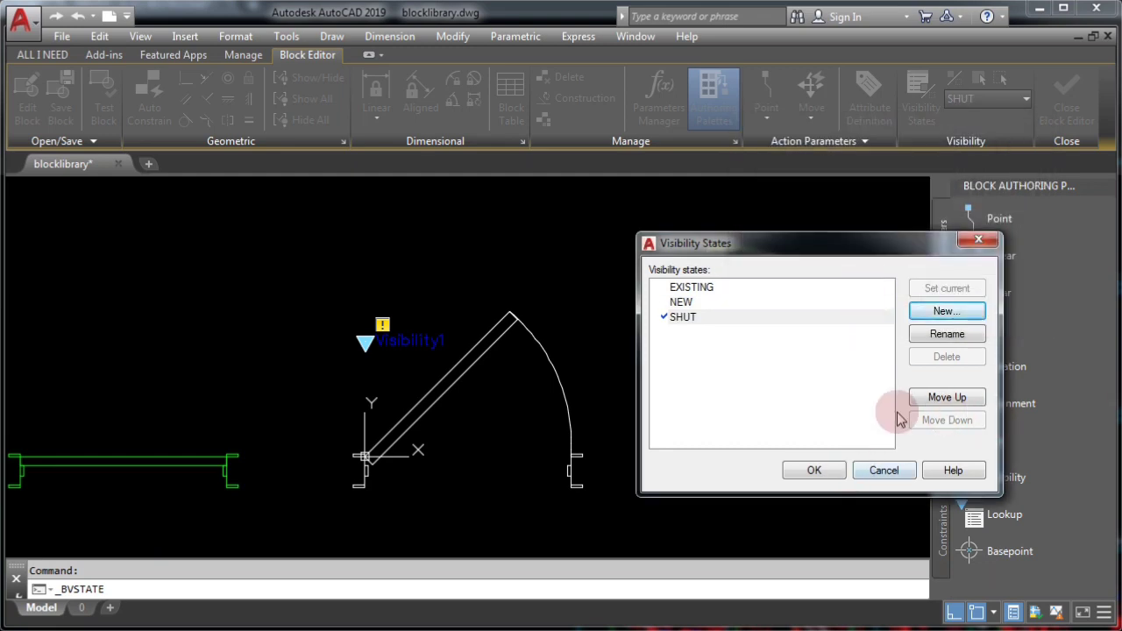
left_click(814, 469)
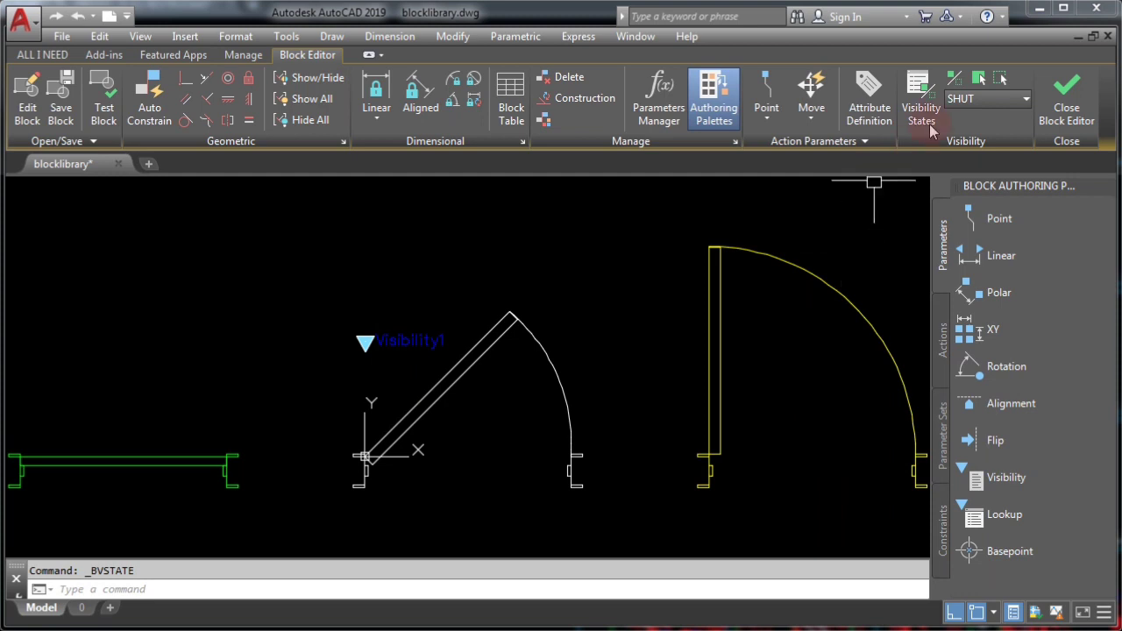
- Make EXISTING the current visibility state and hide the yellow fully open door and the green closed door in it
left_click(970, 101)
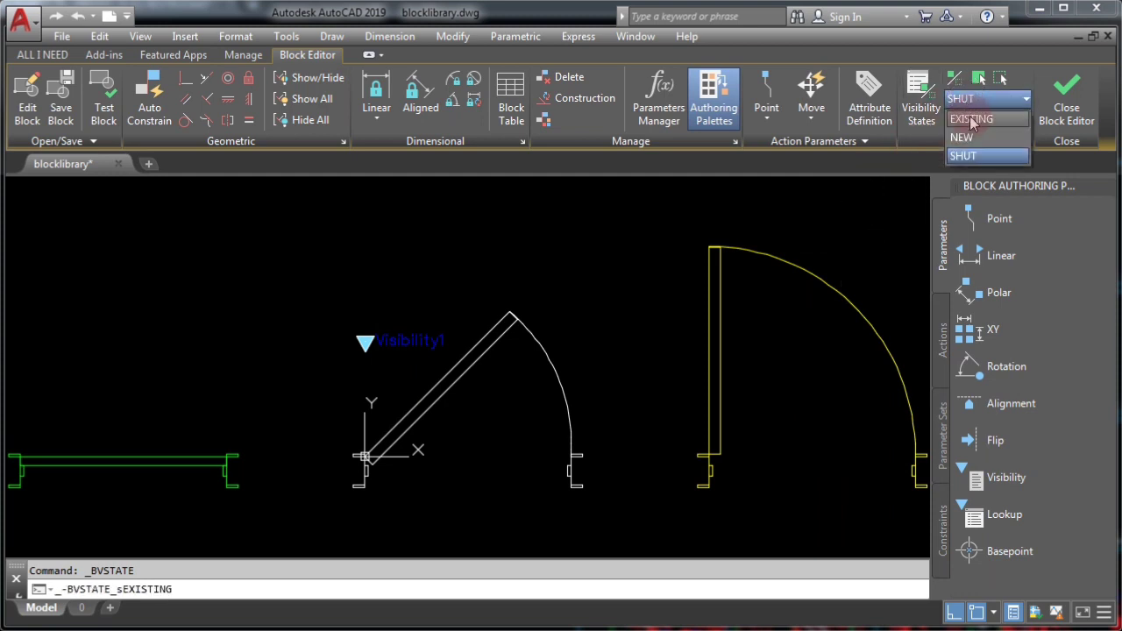
left_click(971, 120)
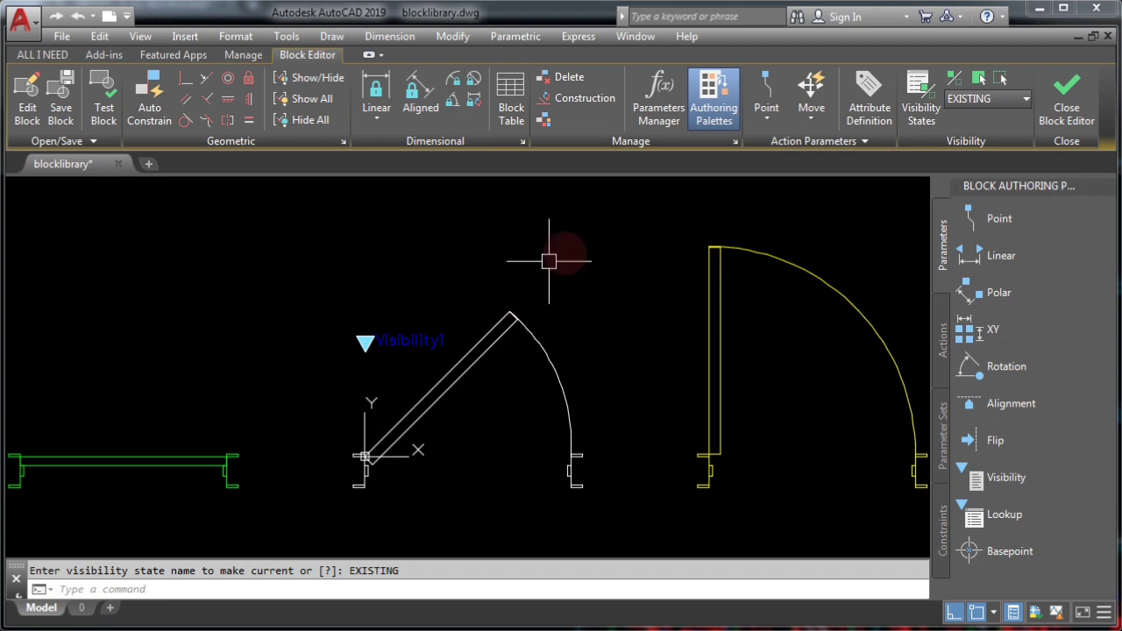
scroll(587, 274, "down", 3)
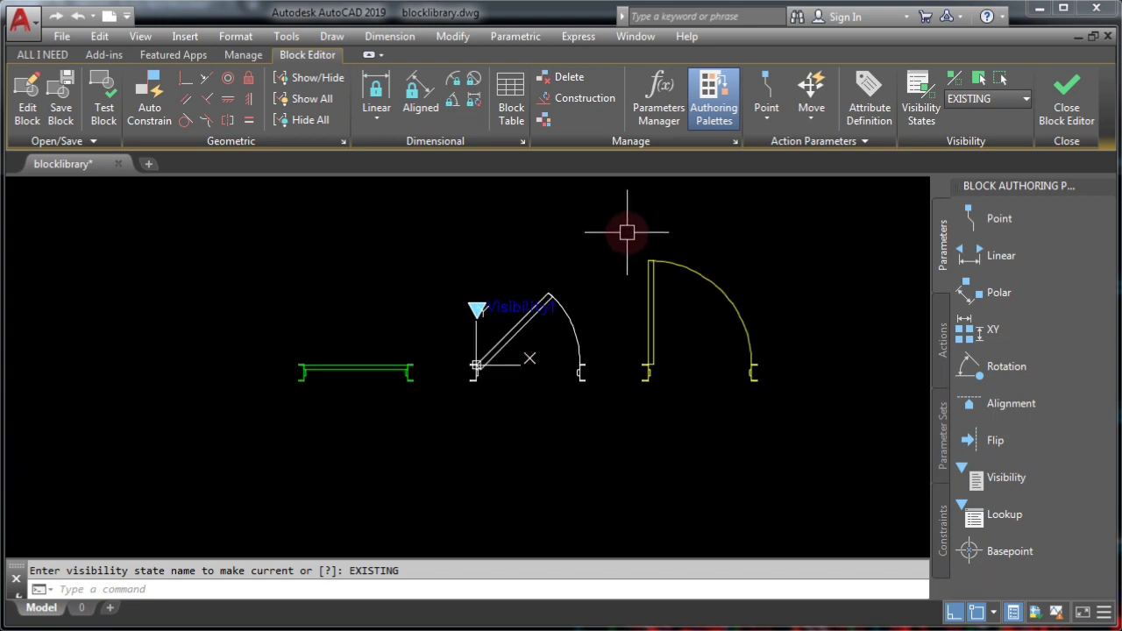
left_click(627, 233)
left_click(802, 403)
left_click(261, 328)
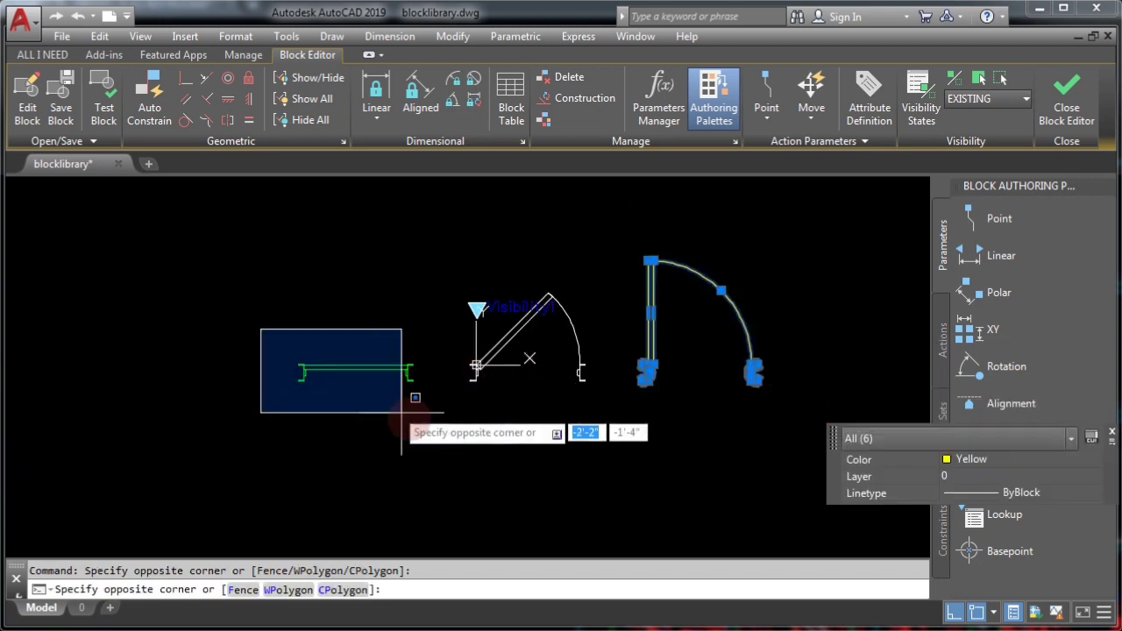
left_click(401, 412)
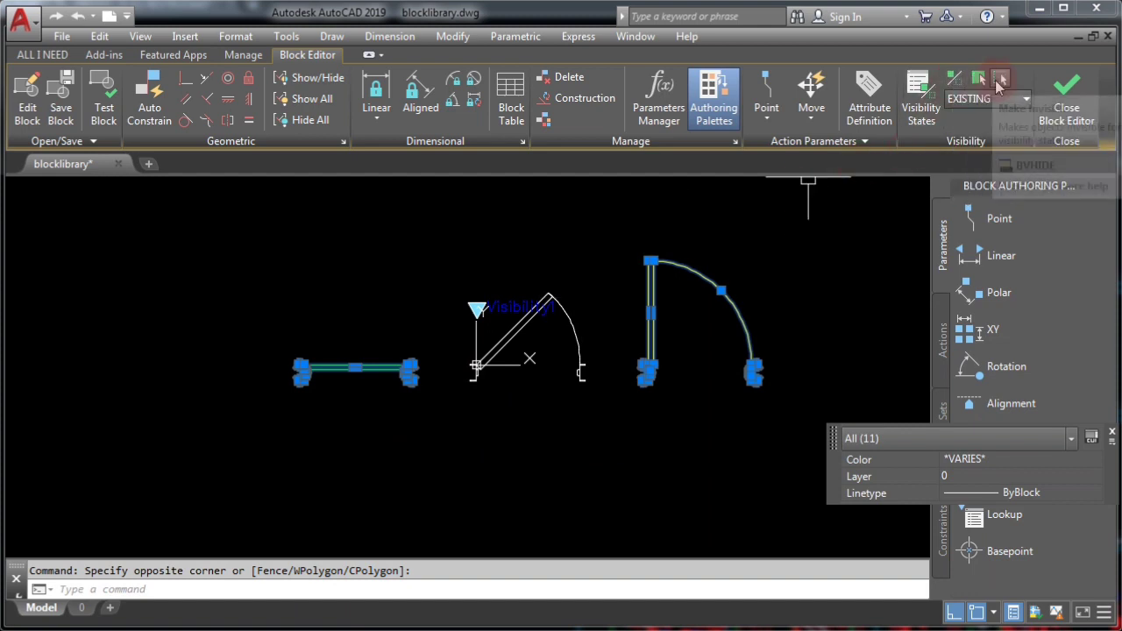
left_click(1000, 79)
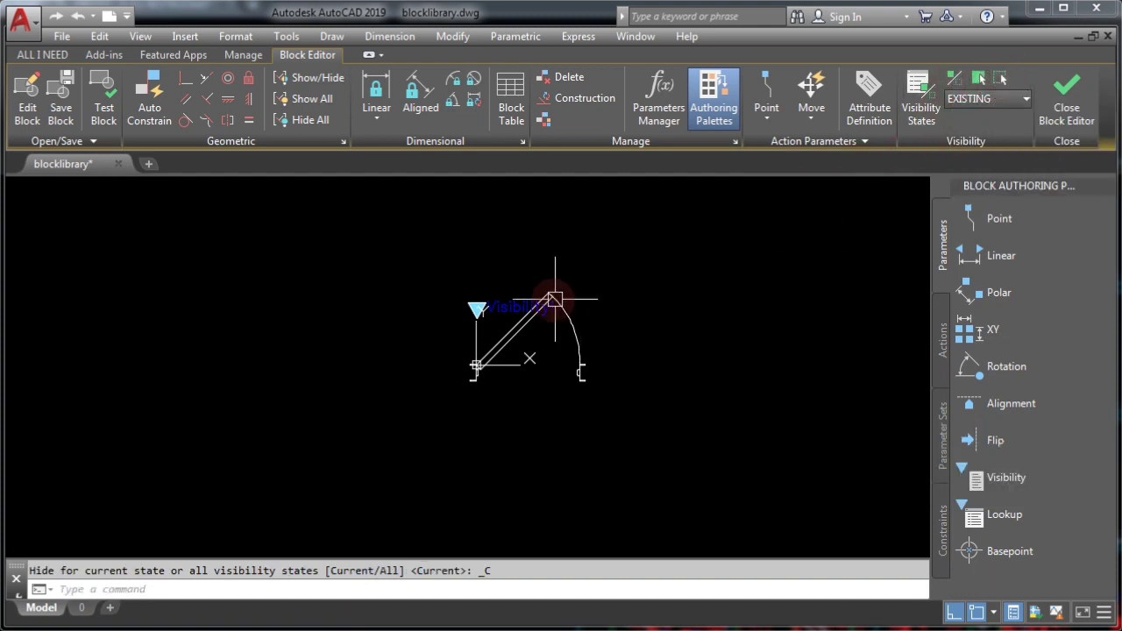
- Make NEW the current visibility state and hide the closed and half-open doors in it, keeping the visibility parameter out of the selection
left_click(998, 103)
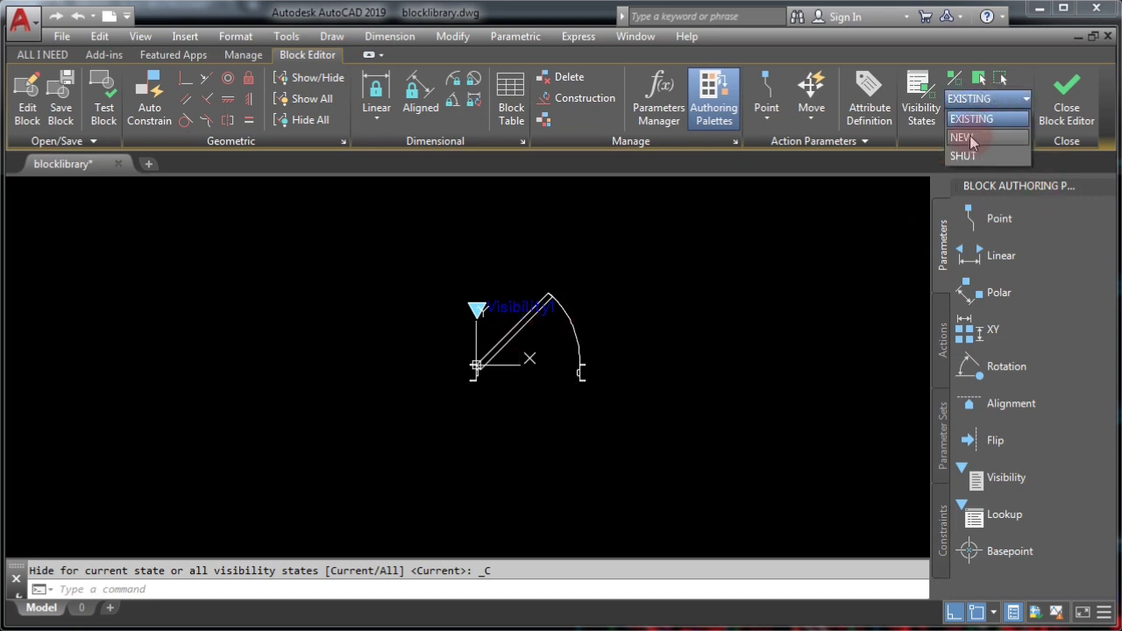
left_click(973, 132)
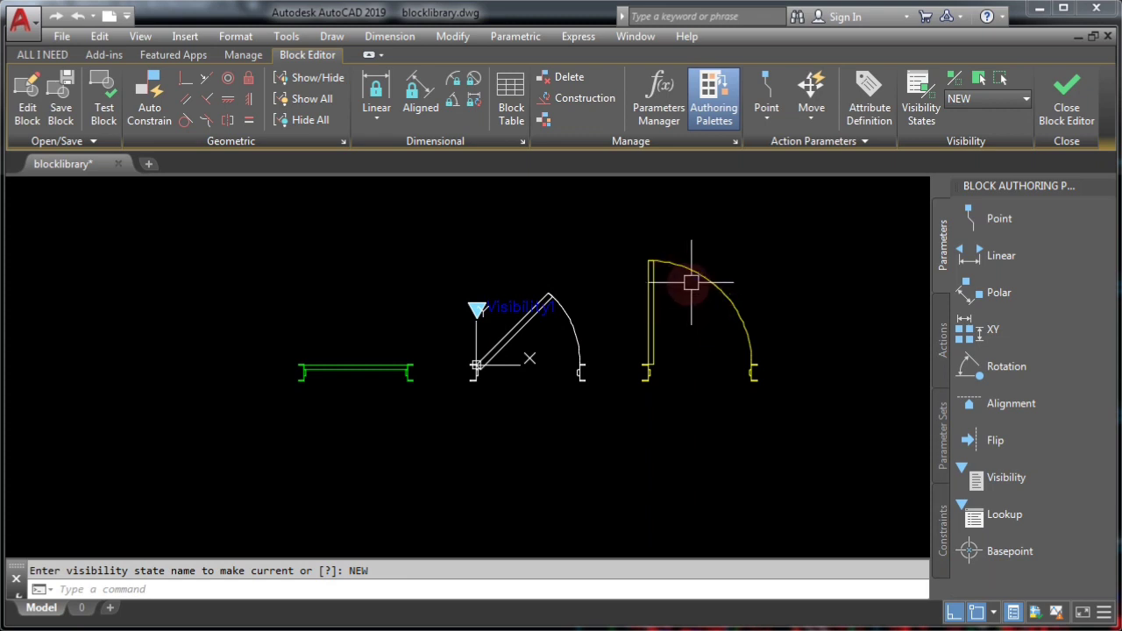
left_click(276, 268)
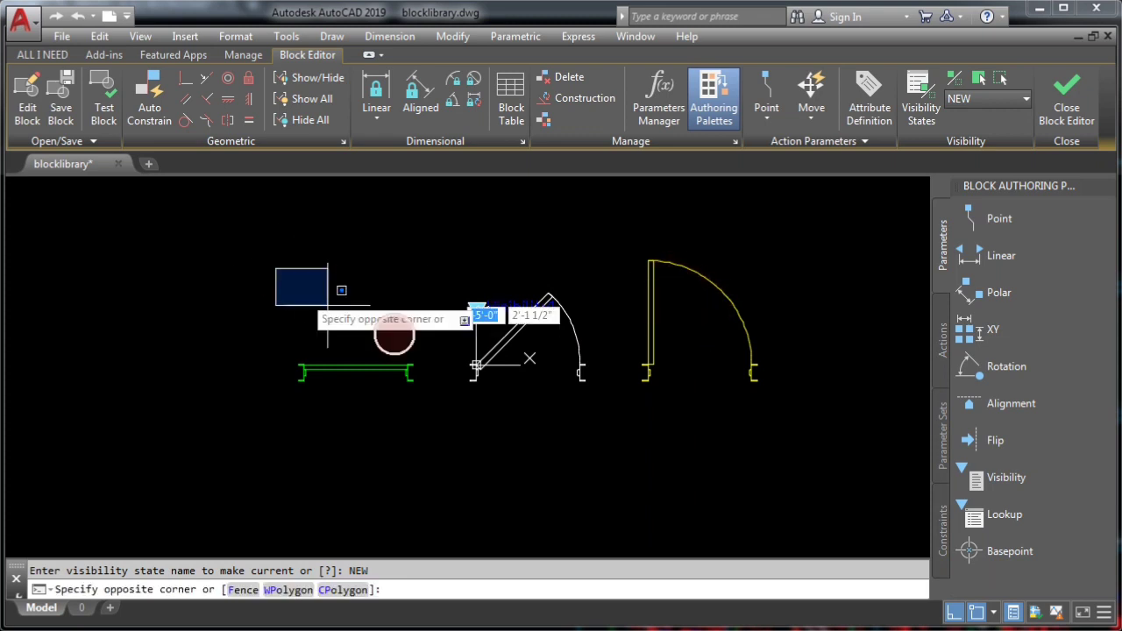
left_click(624, 460)
scroll(485, 317, "up", 3)
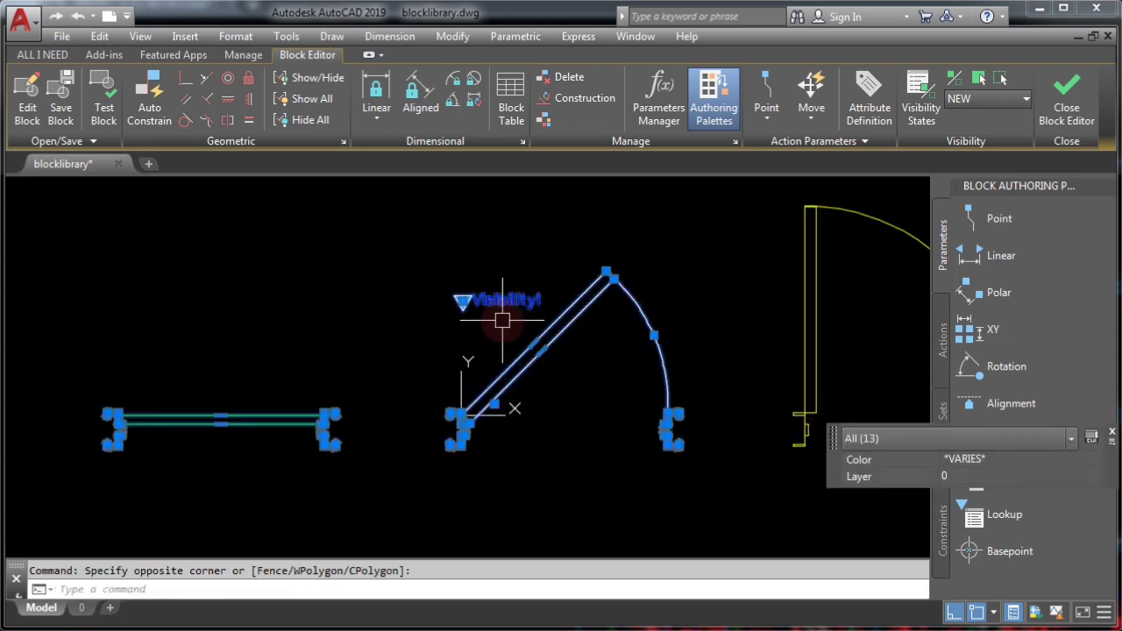
left_click(501, 238, "shift")
left_click(452, 294, "shift")
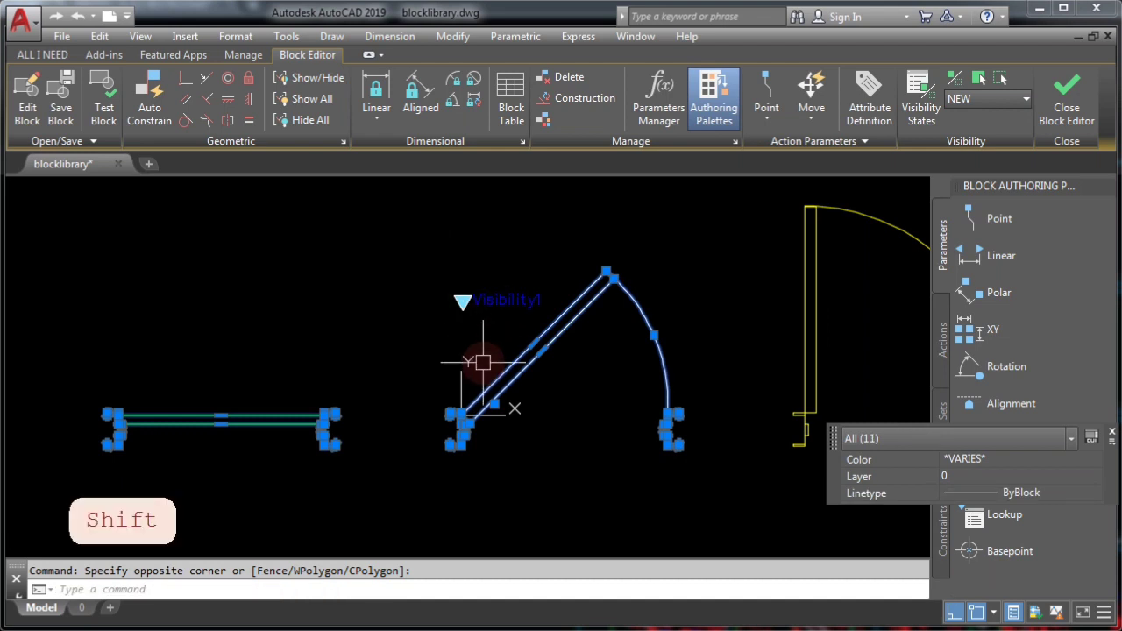
scroll(483, 362, "down", 3)
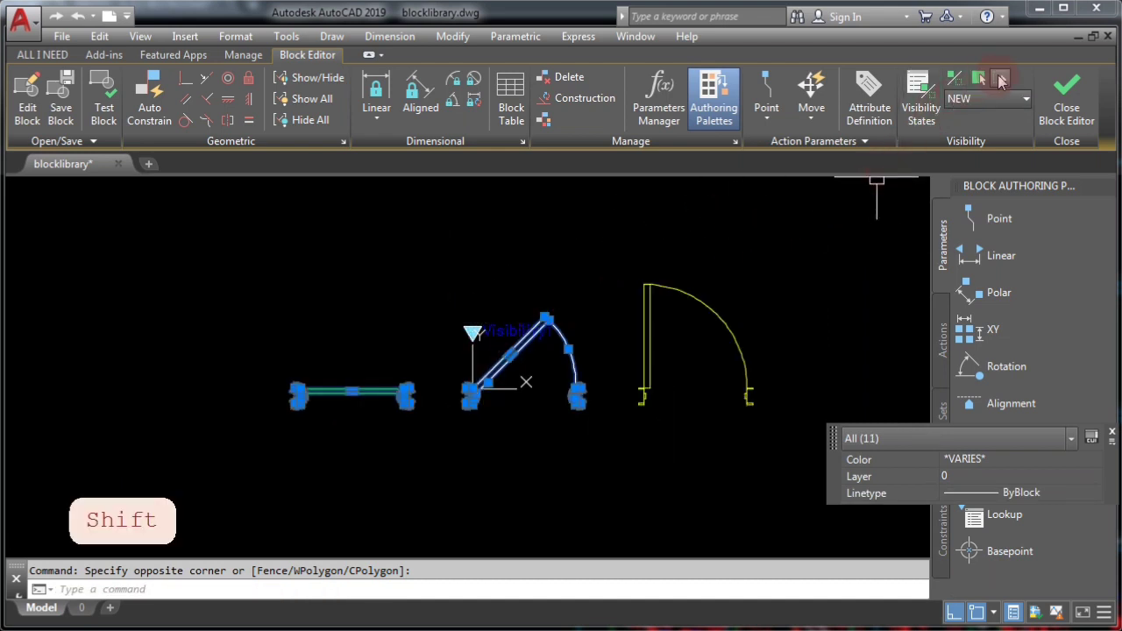
left_click(1002, 81)
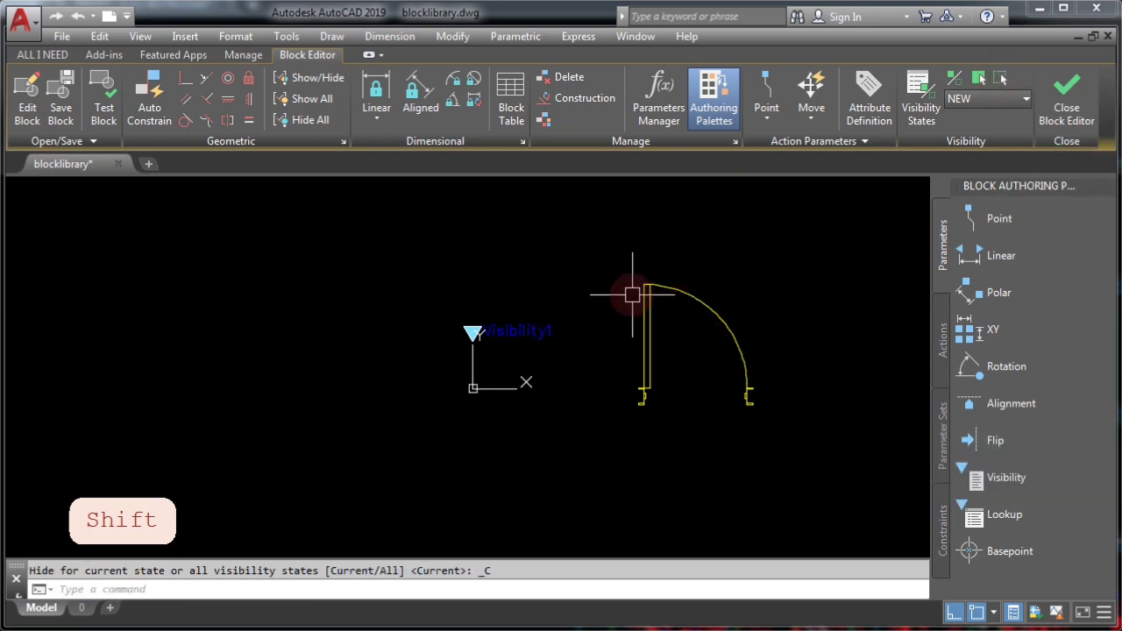
left_click(628, 268)
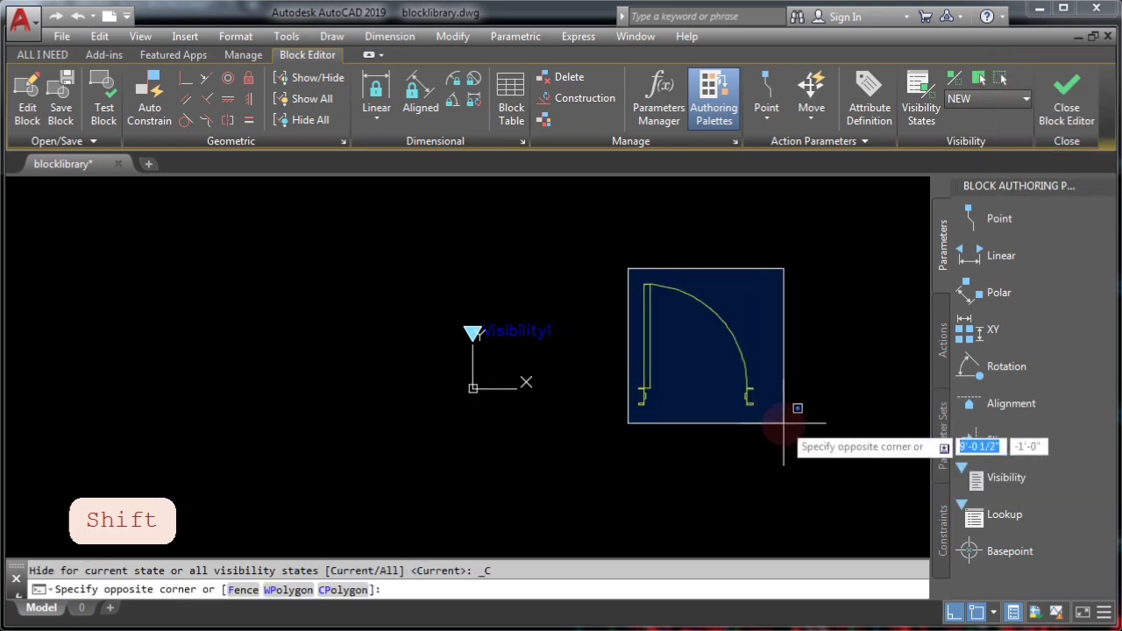
left_click(671, 261, "shift")
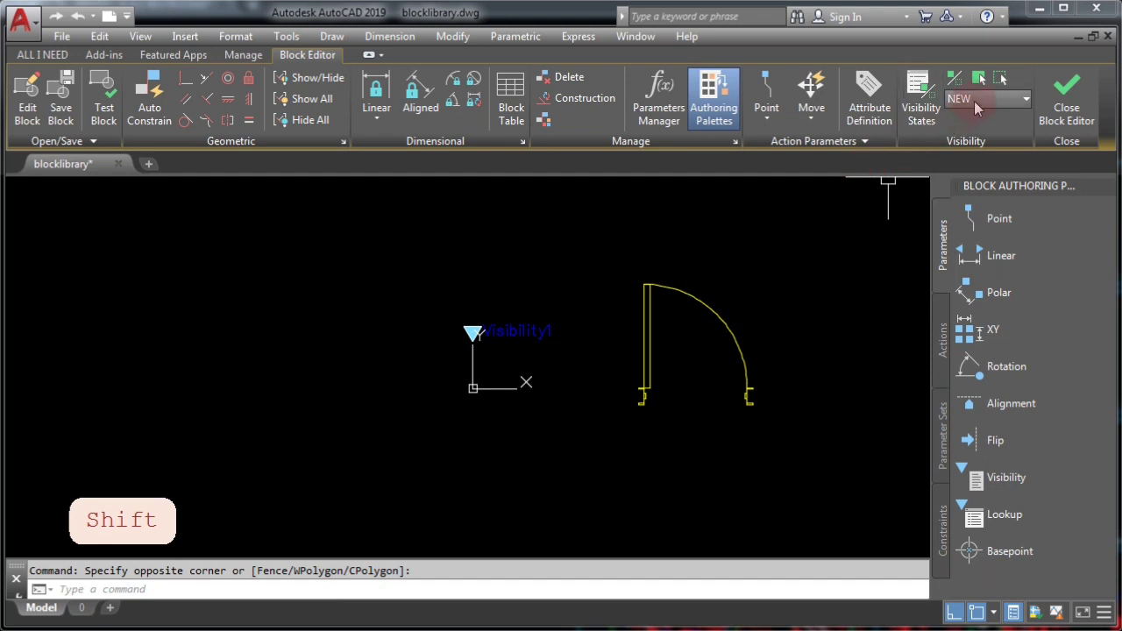
- Make SHUT the current visibility state and hide the half-open and fully open doors in it
left_click(974, 101)
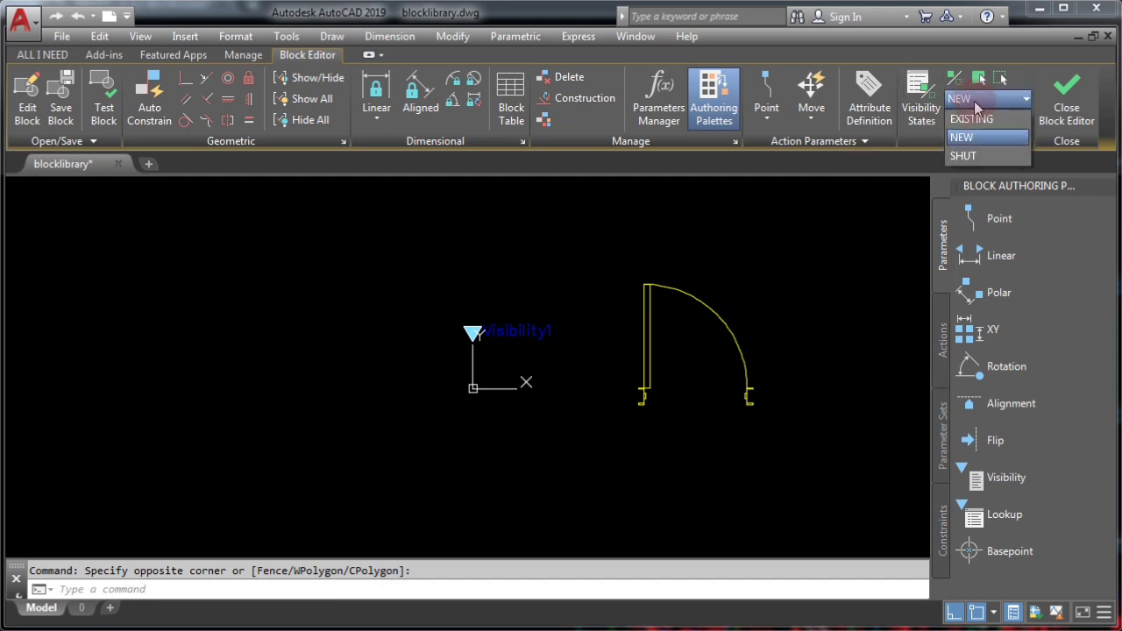
left_click(961, 155)
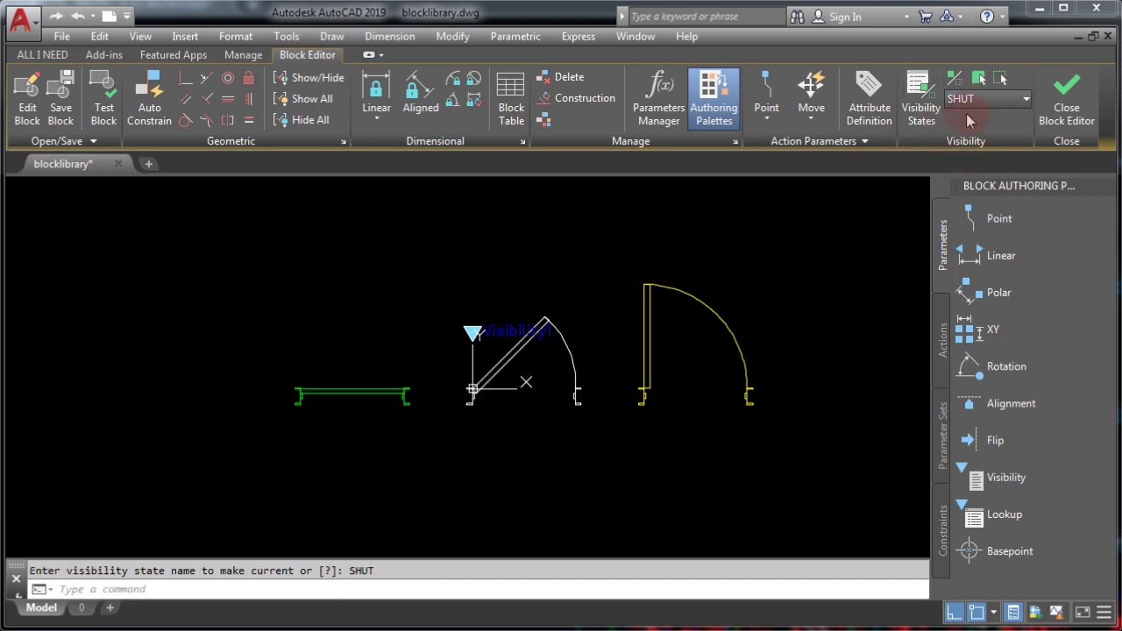
scroll(574, 325, "up", 3)
key("Escape")
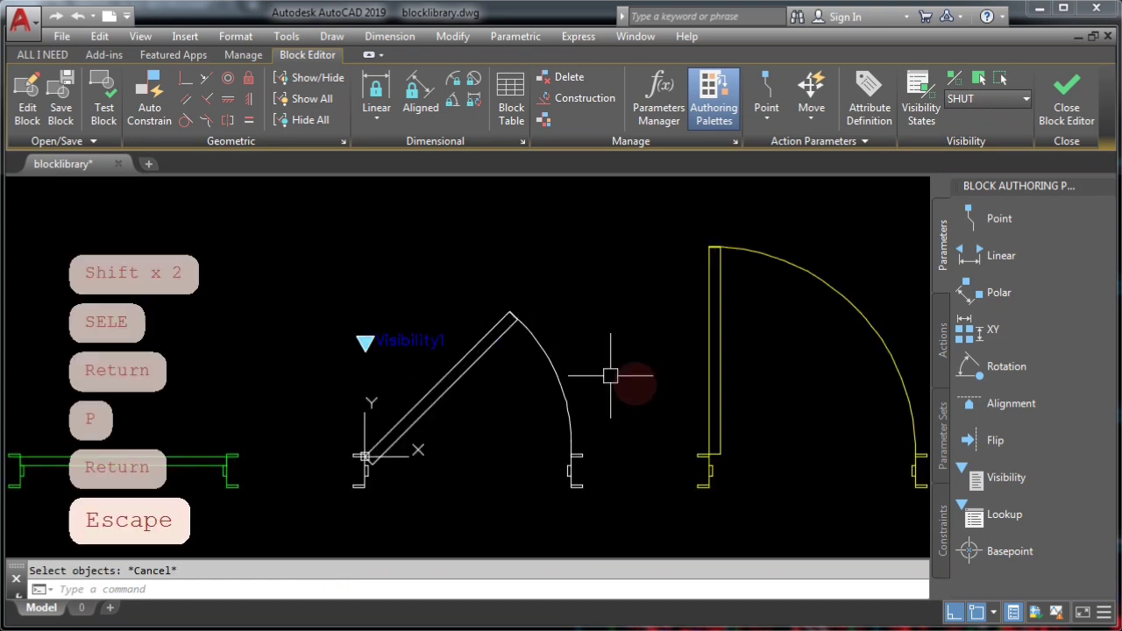
left_click(916, 525)
left_click(459, 238)
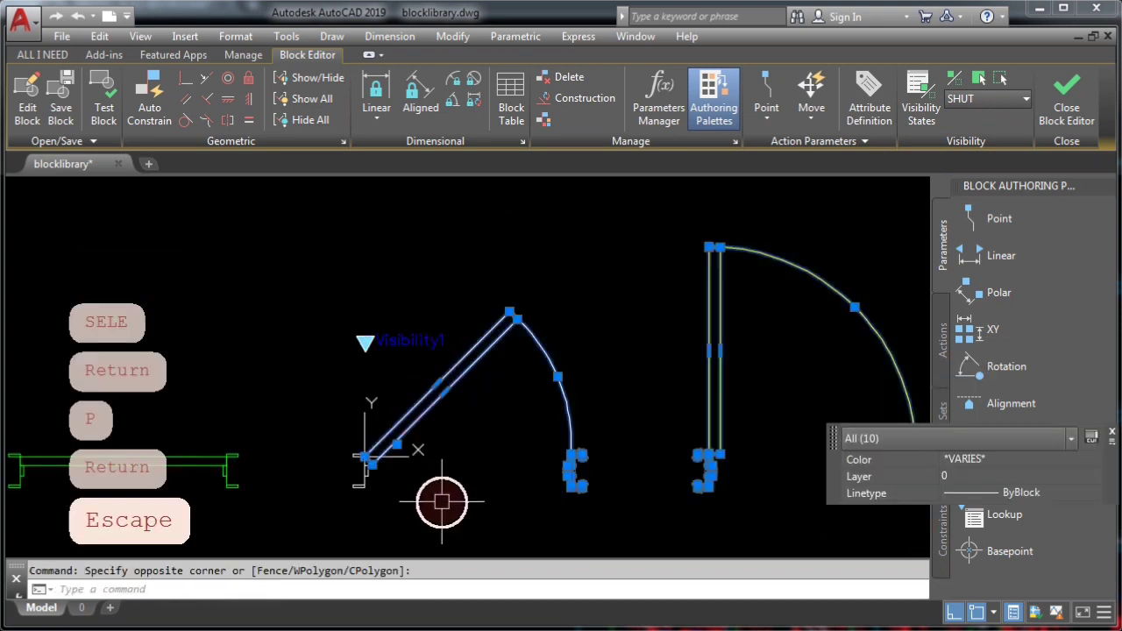
left_click(293, 401)
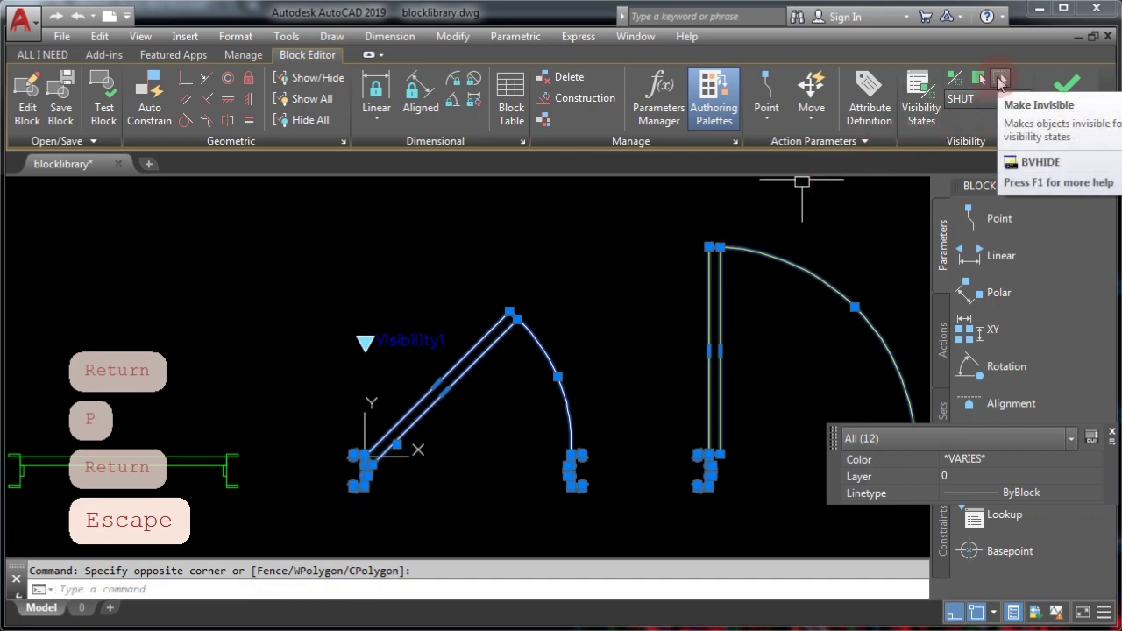
left_click(999, 81)
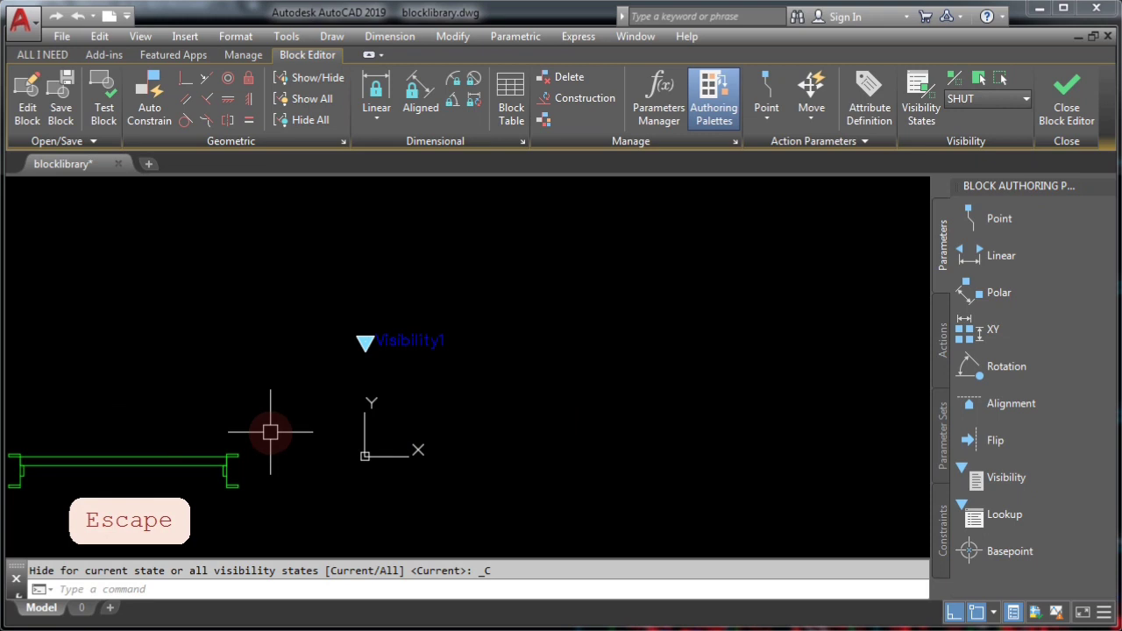
- Move the green closed door 5' horizontally to the right, onto the block's origin
middle_click_drag(270, 431, 356, 420)
left_click(73, 409)
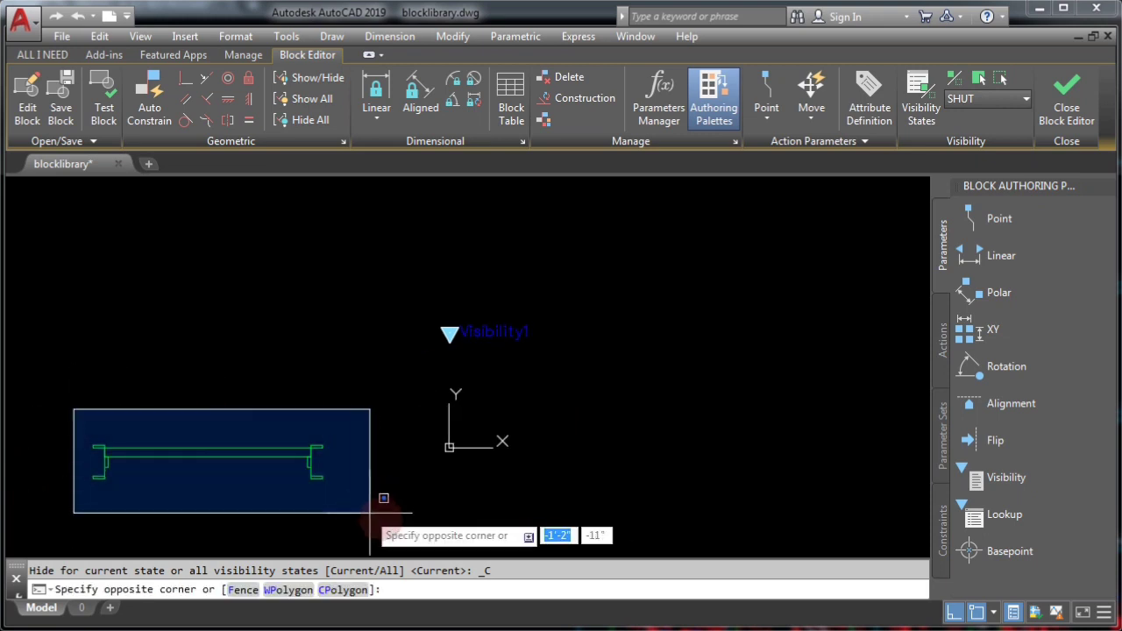
left_click(370, 513)
type("m")
key("space")
left_click(271, 361)
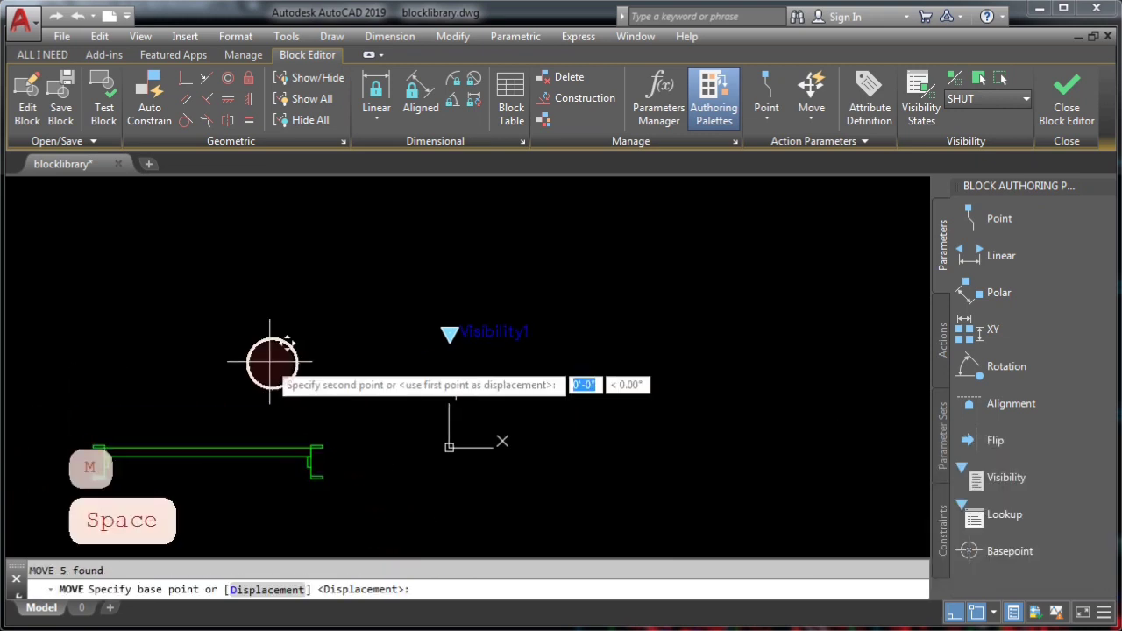
type("5'")
key("Return")
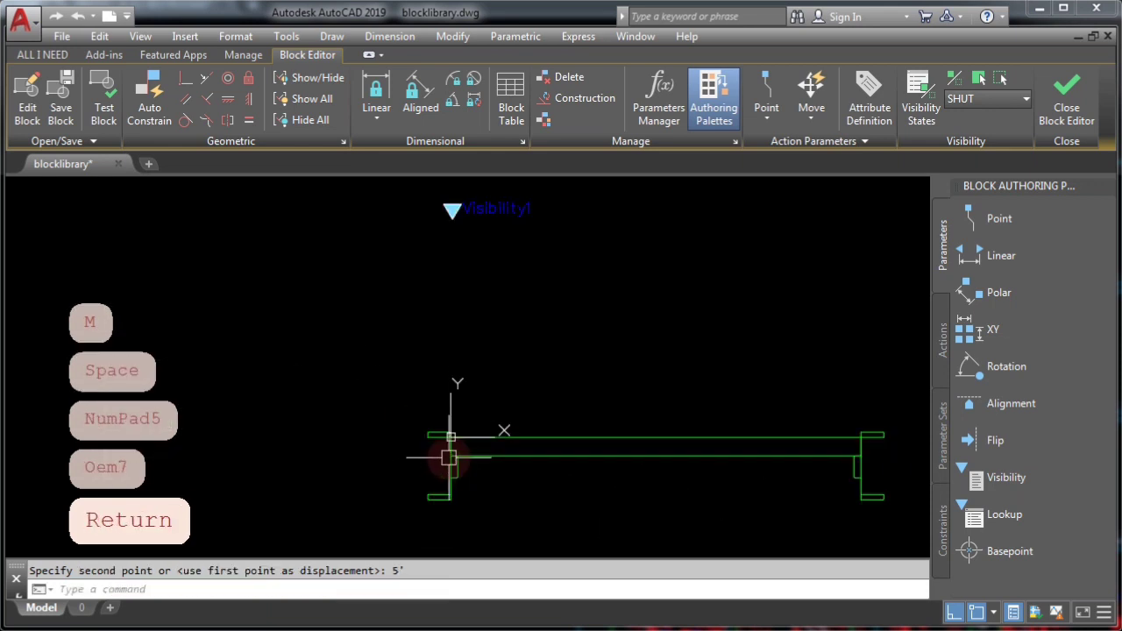
- Switch to the NEW visibility state and move the yellow fully open door 5' horizontally to the left, onto the block's origin
left_click(986, 99)
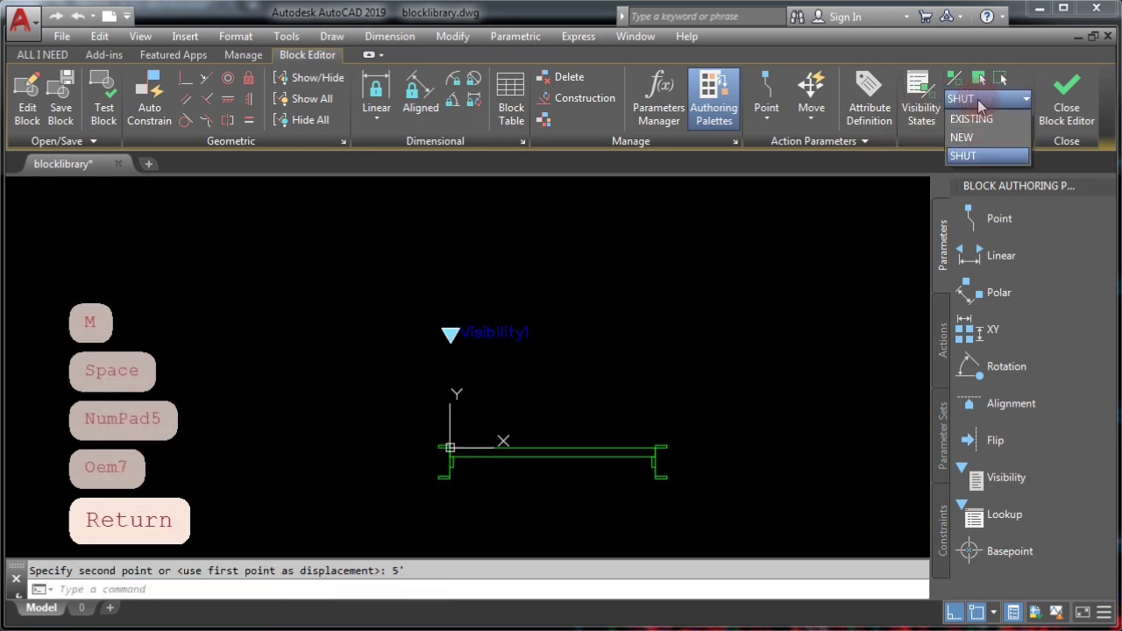
left_click(957, 154)
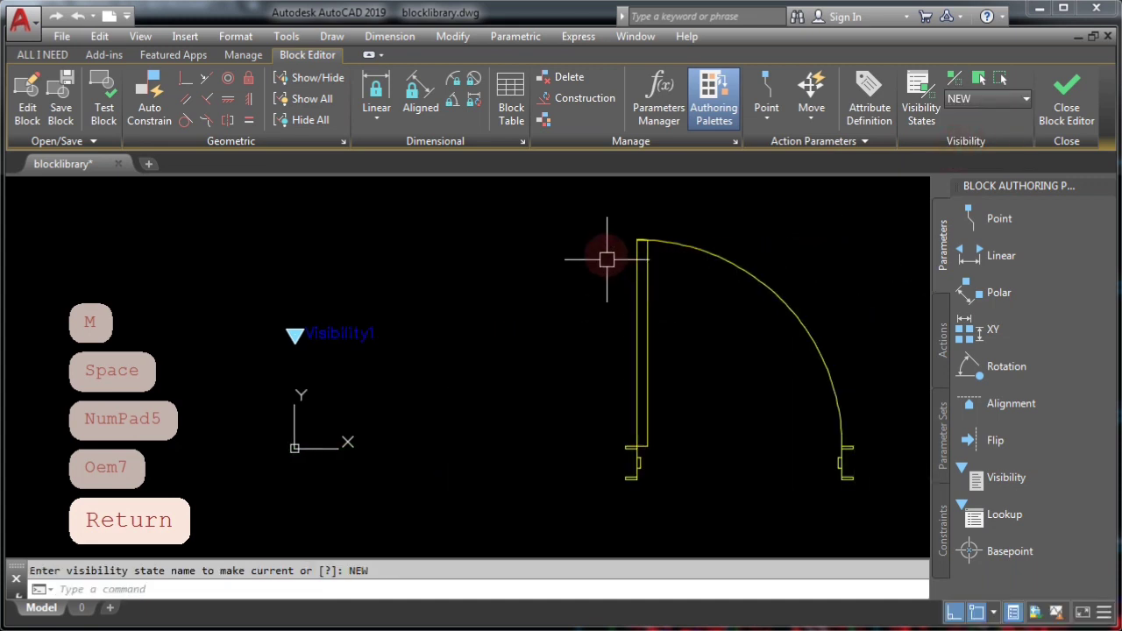
left_click(601, 228)
left_click(892, 508)
type("m")
key("space")
left_click(627, 473)
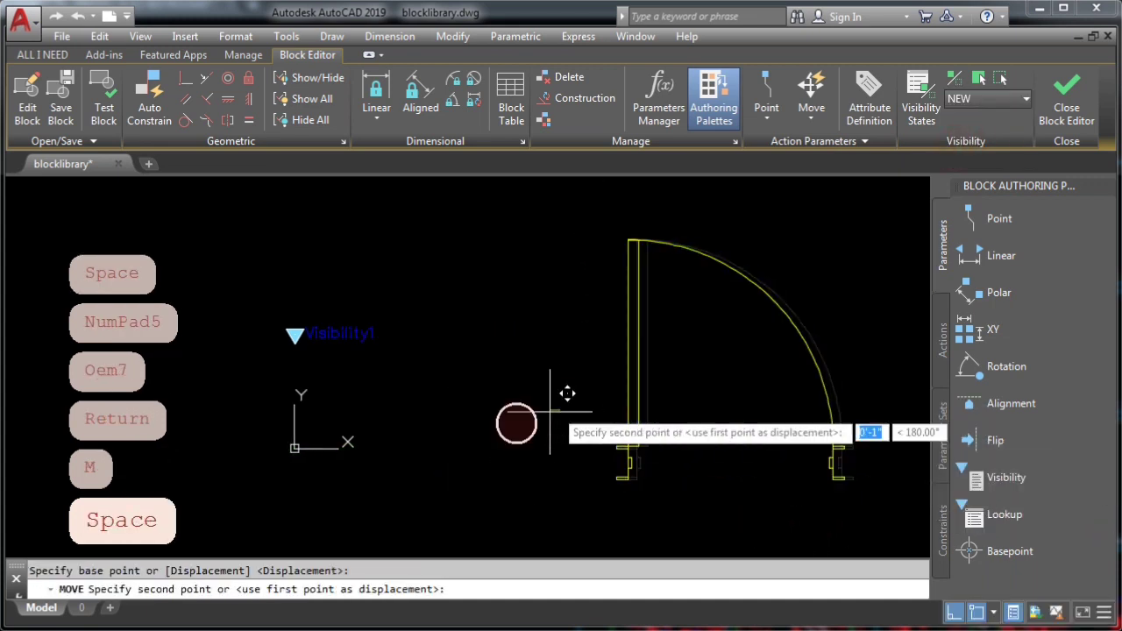
type("5'")
key("Return")
scroll(296, 458, "up", 5)
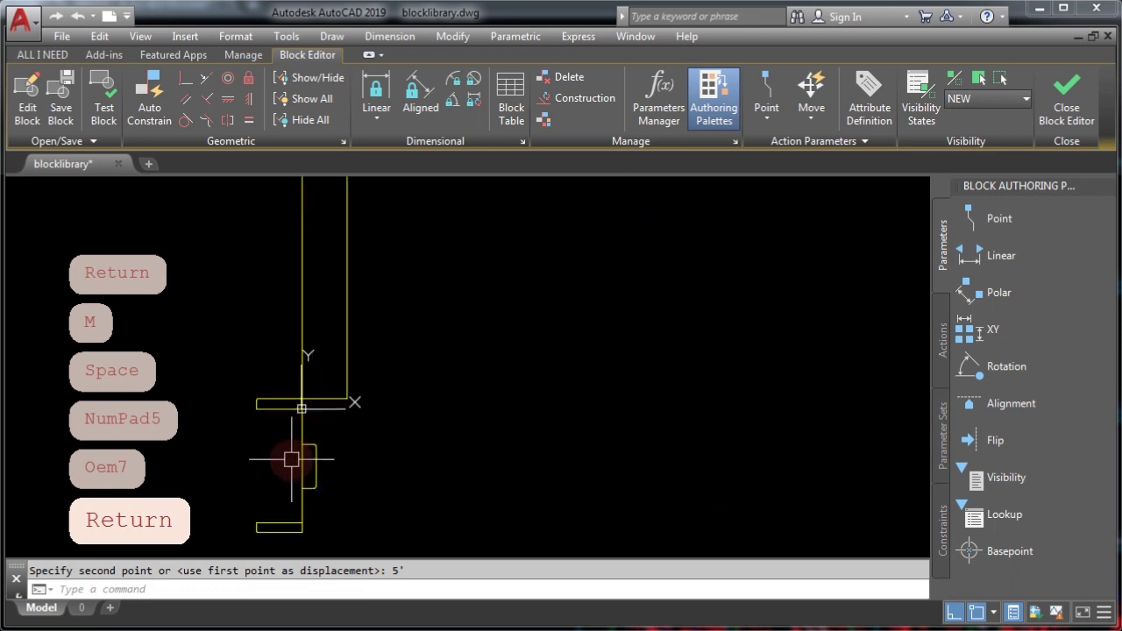
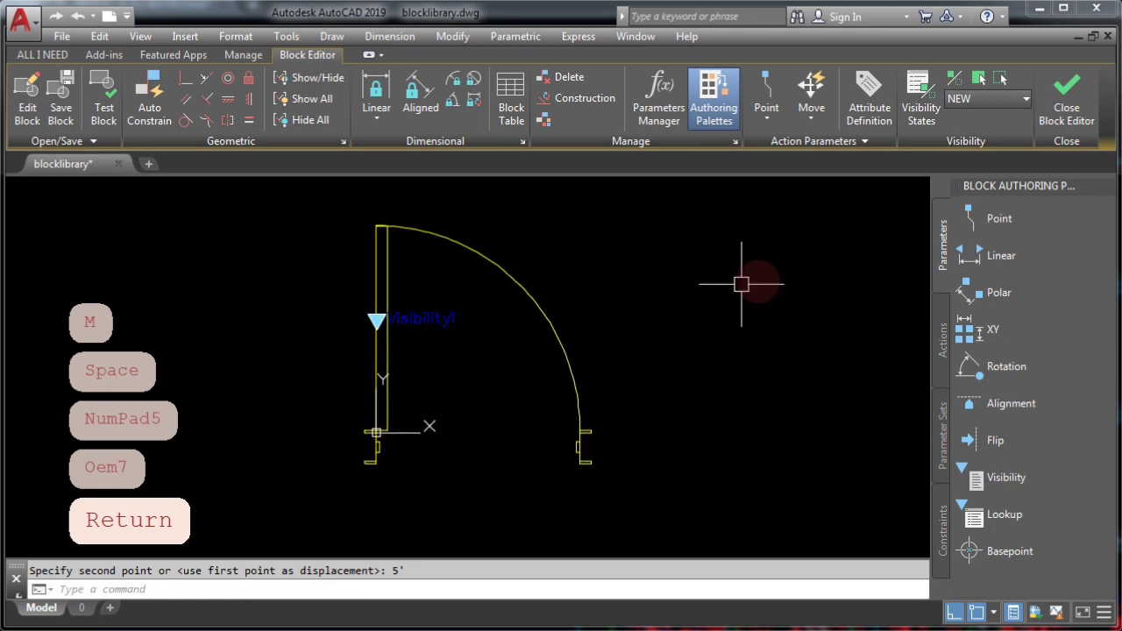
- Make EXISTING the current visibility state of the door block
left_click(985, 103)
left_click(975, 112)
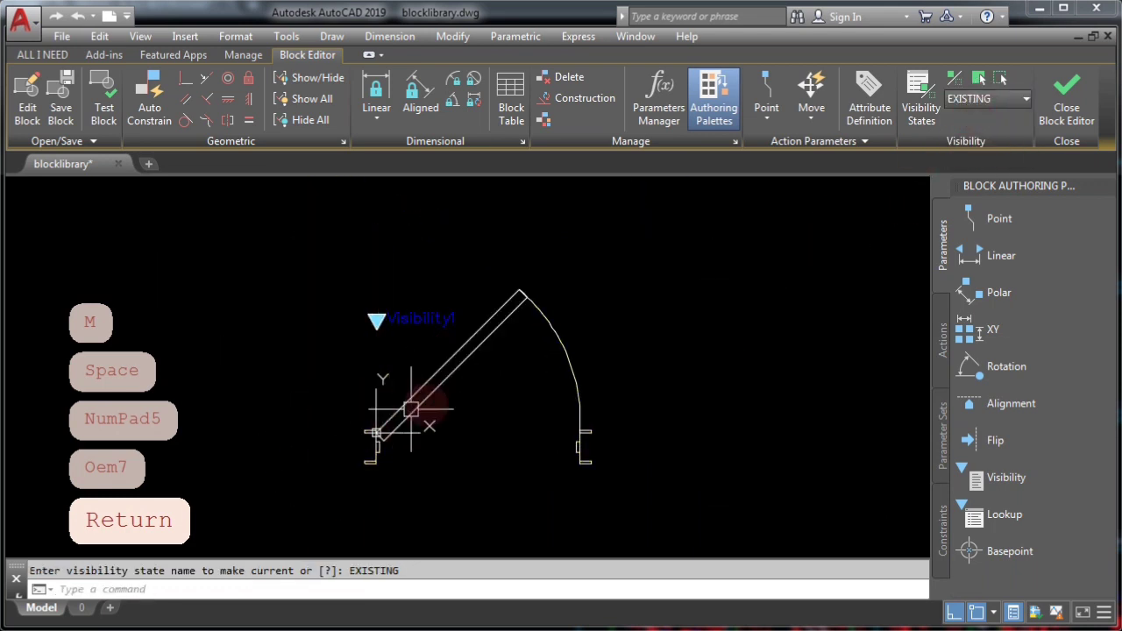
middle_click(654, 331)
middle_click(653, 332)
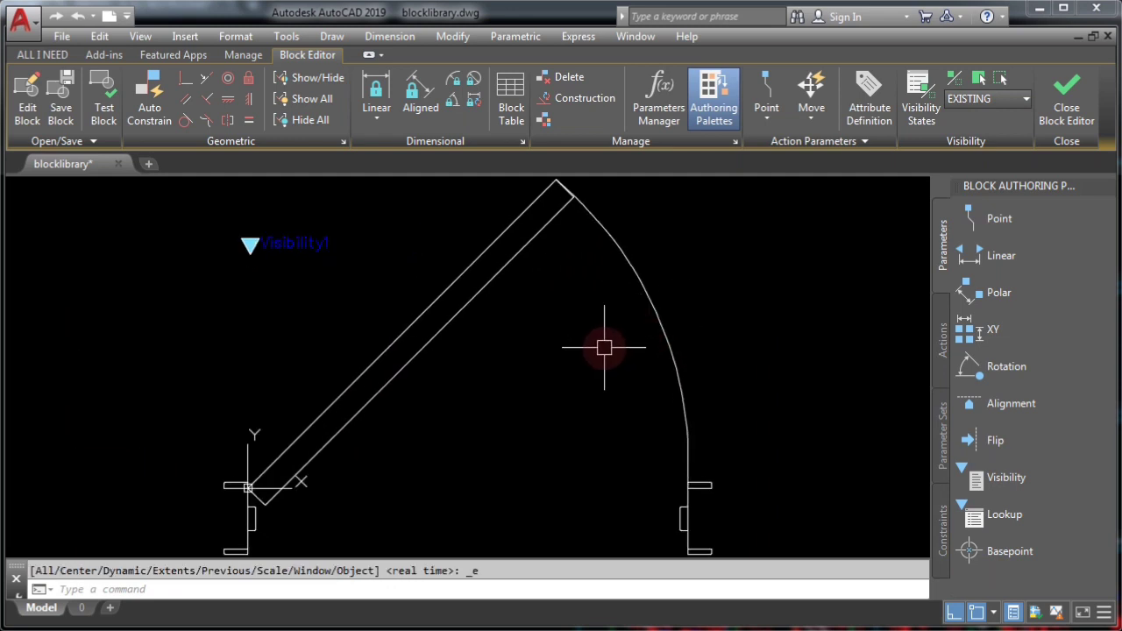
scroll(604, 348, "down", 3)
key("Escape")
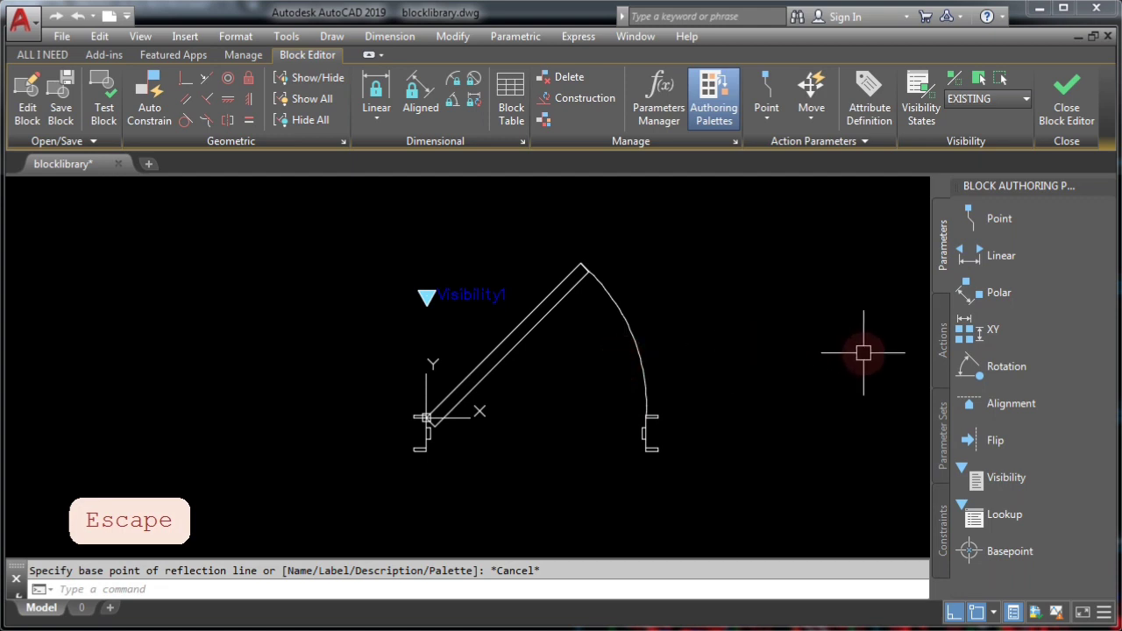
- Add a horizontal linear parameter across the door opening from the origin to the opposite jamb, placing its label about 10 1/2" below
left_click(982, 255)
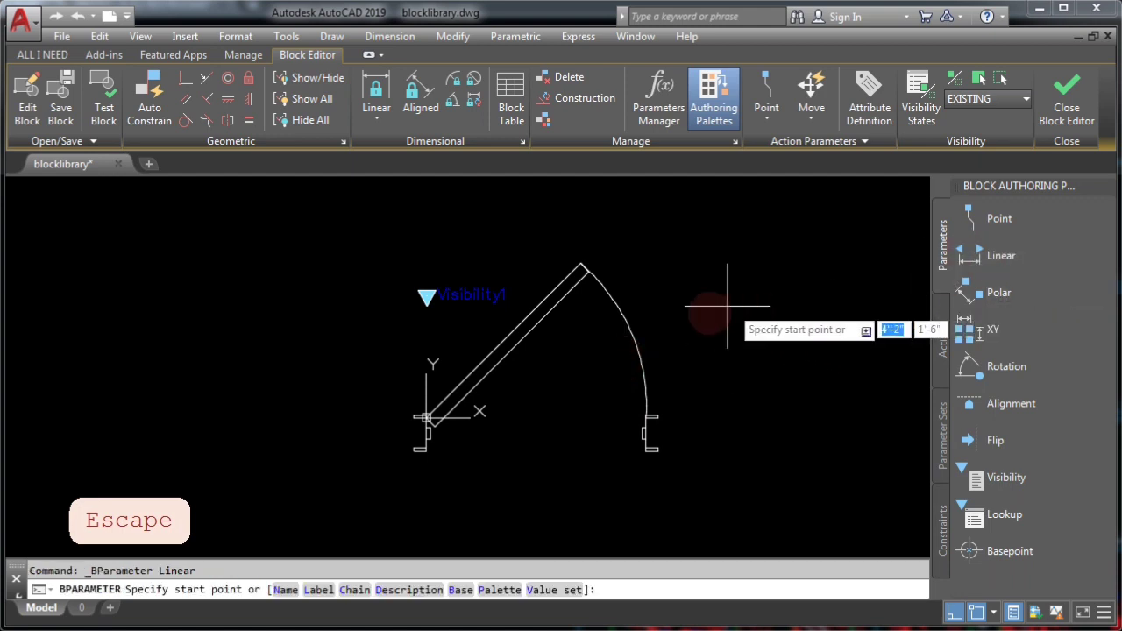
scroll(439, 443, "up", 3)
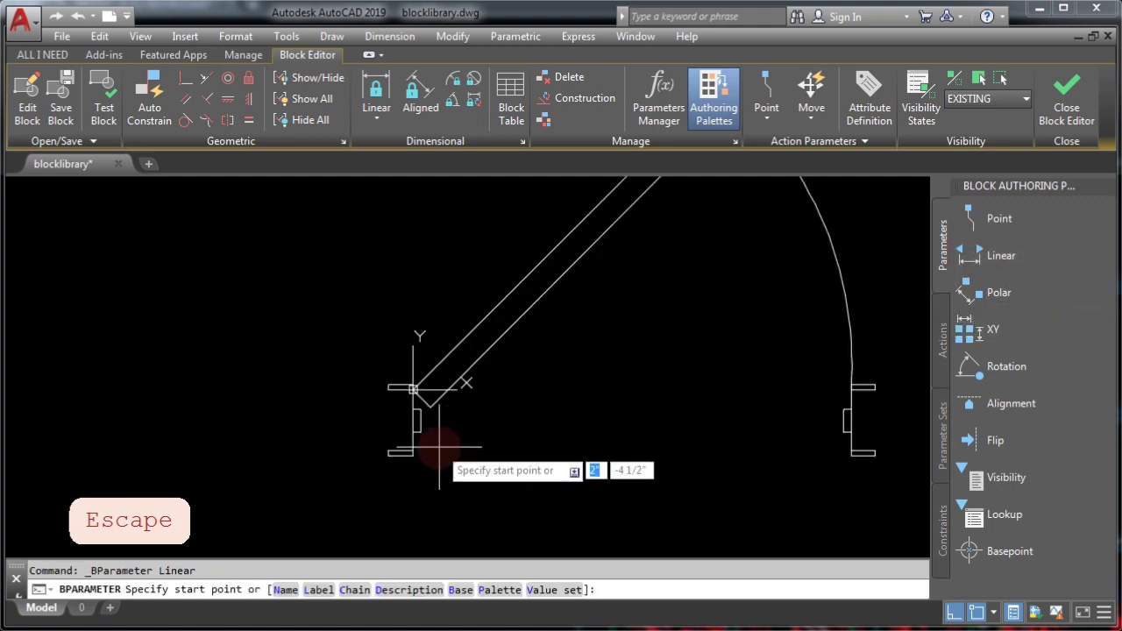
left_click(412, 389)
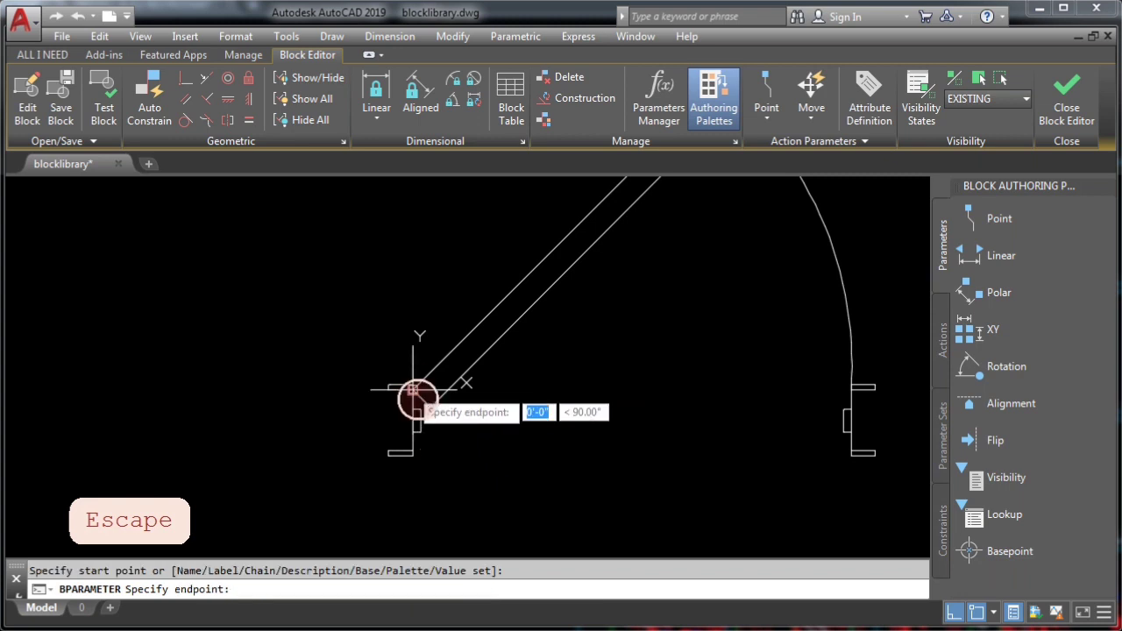
left_click(852, 389)
scroll(639, 403, "down", 3)
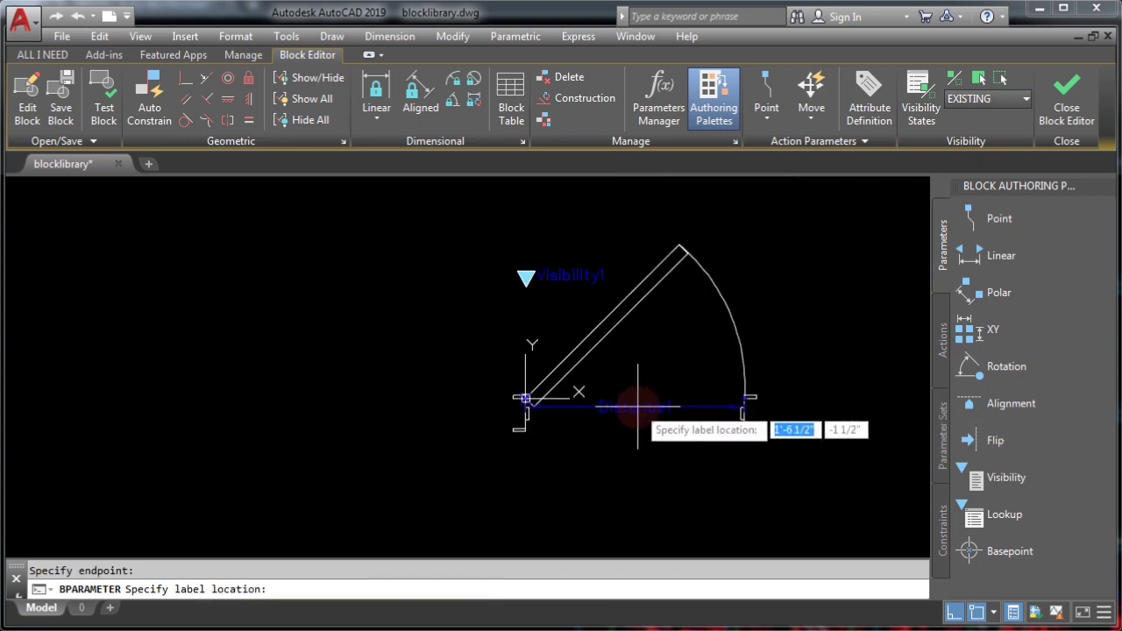
left_click(637, 462)
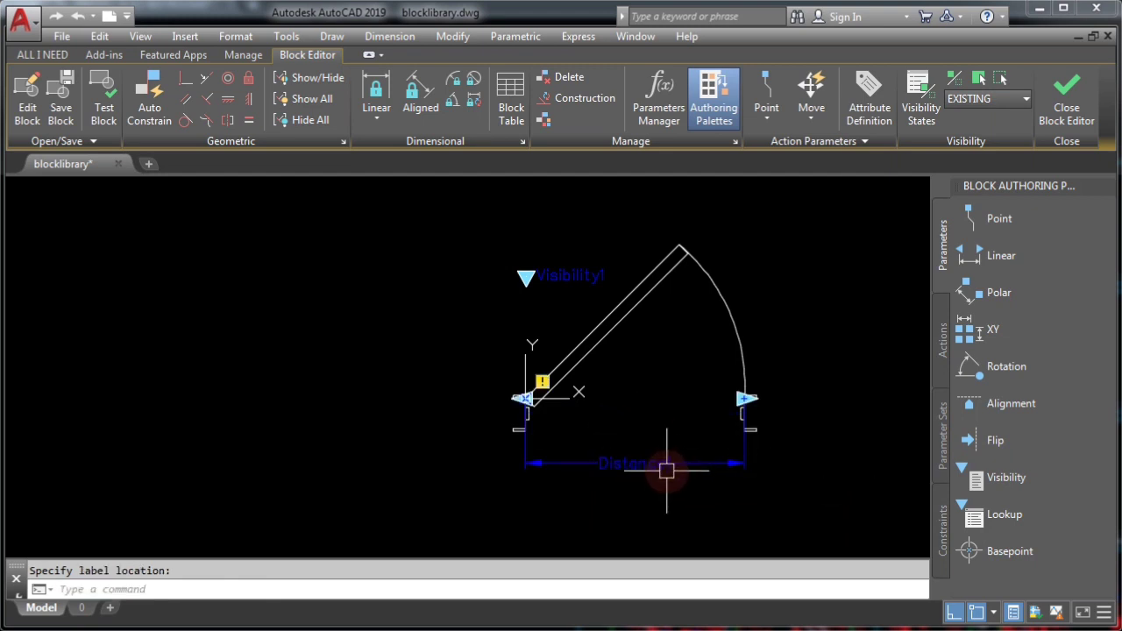
- Set the number of grips of the door-width linear parameter to 1 in its properties
left_click(593, 463)
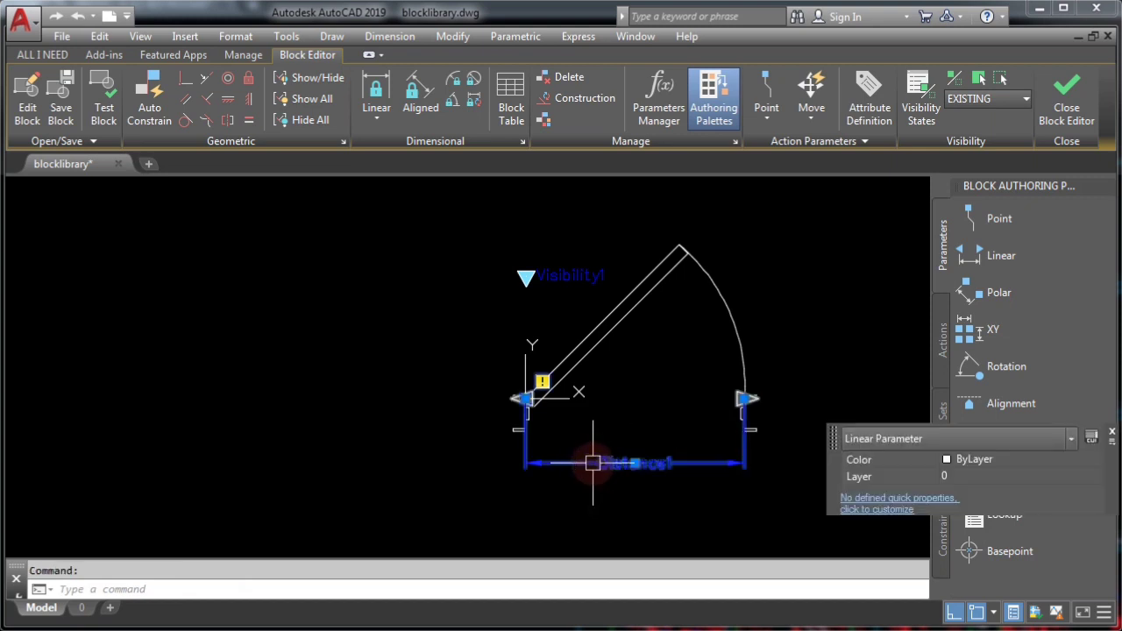
type("PR")
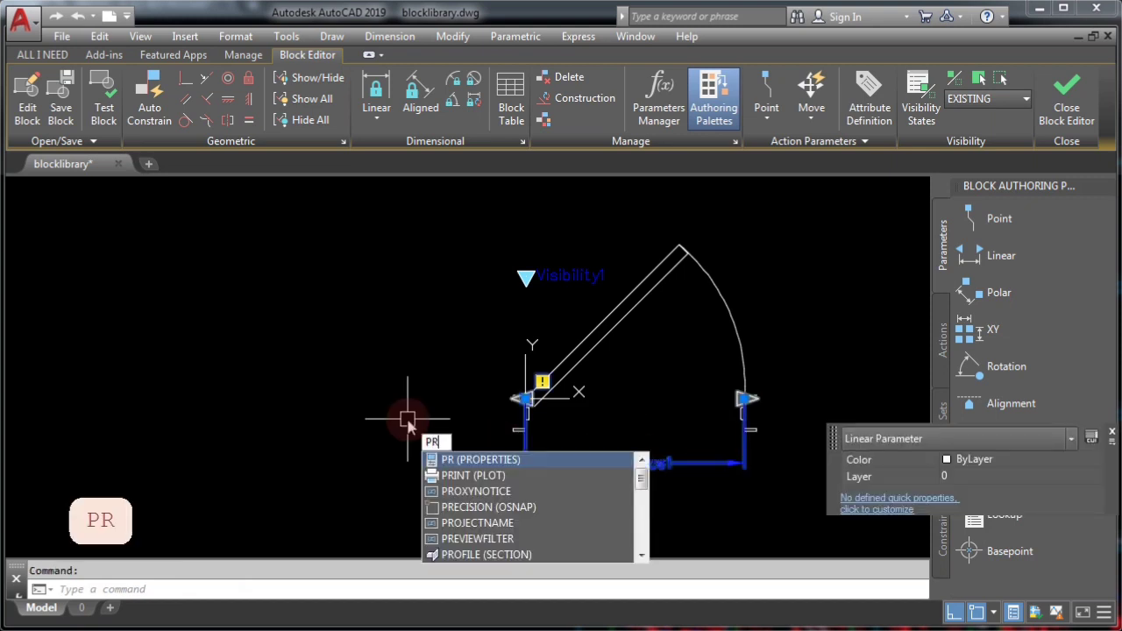
key("Return")
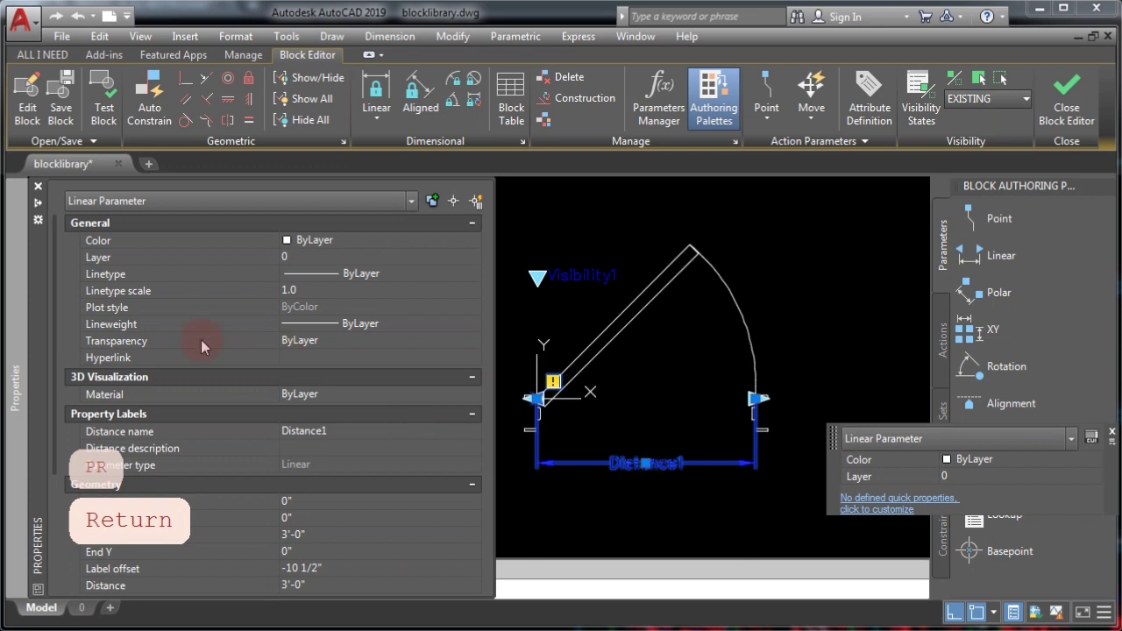
left_click_drag(53, 378, 48, 559)
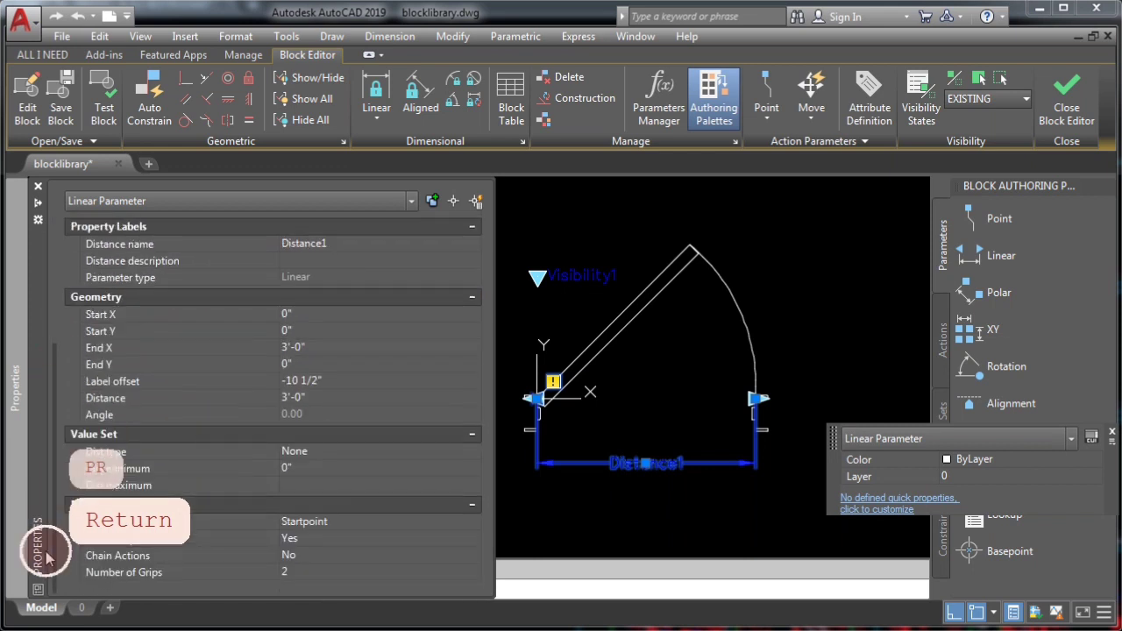
left_click(289, 572)
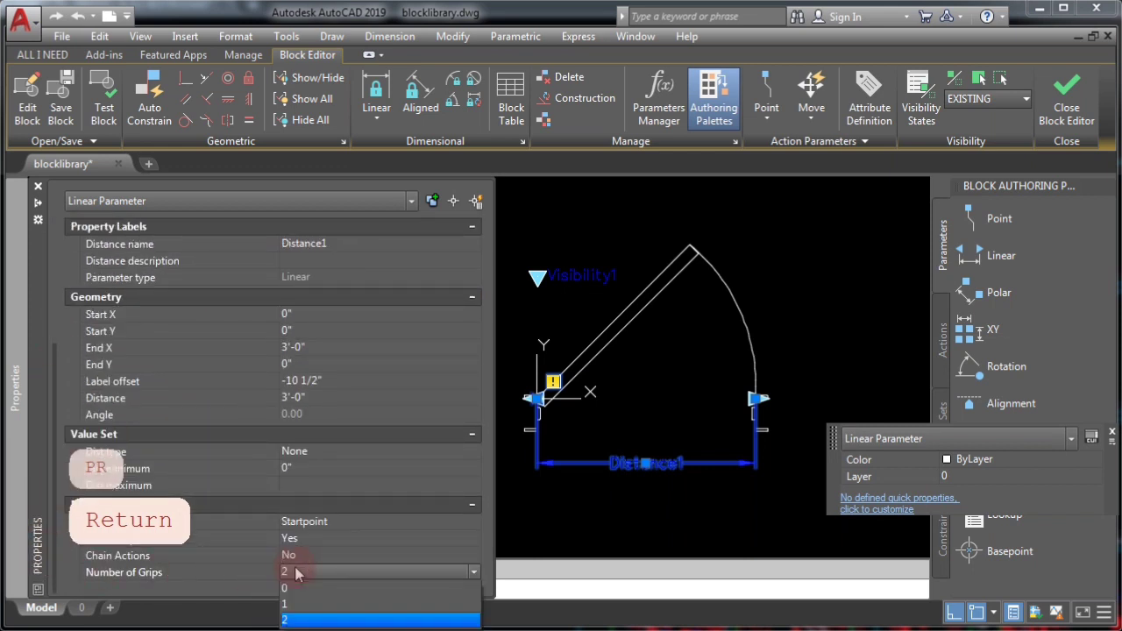
left_click(289, 605)
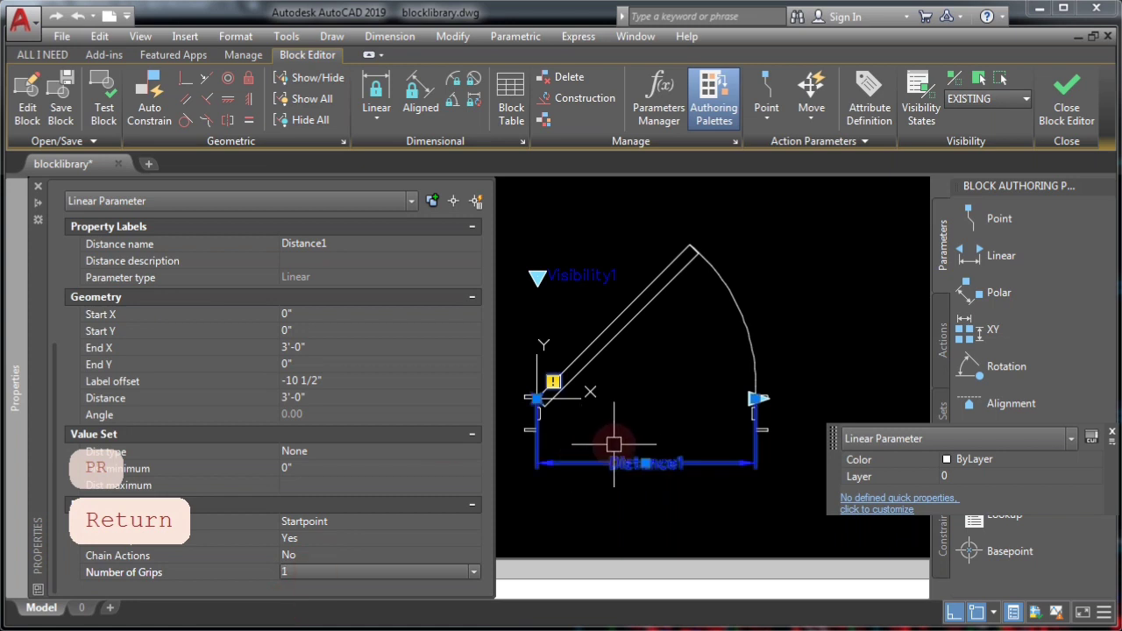
key("ctrl+1")
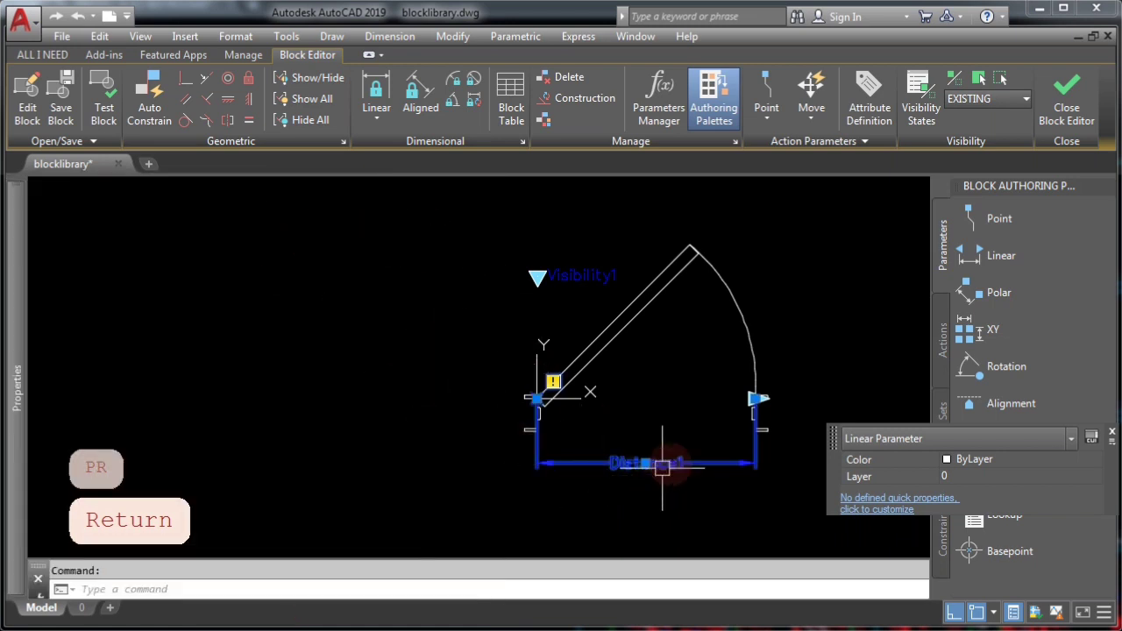
key("Escape")
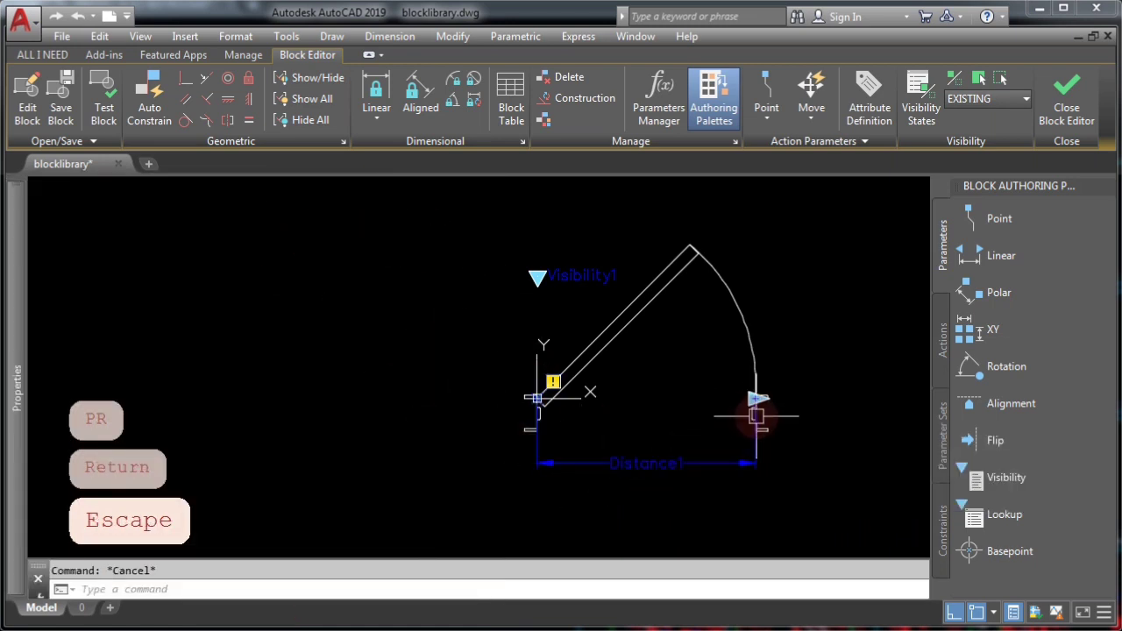
- Start a Stretch action on Distance1, associate it with the endpoint at the far jamb, and frame that jamb and the arc's lower end
scroll(756, 416, "up", 3)
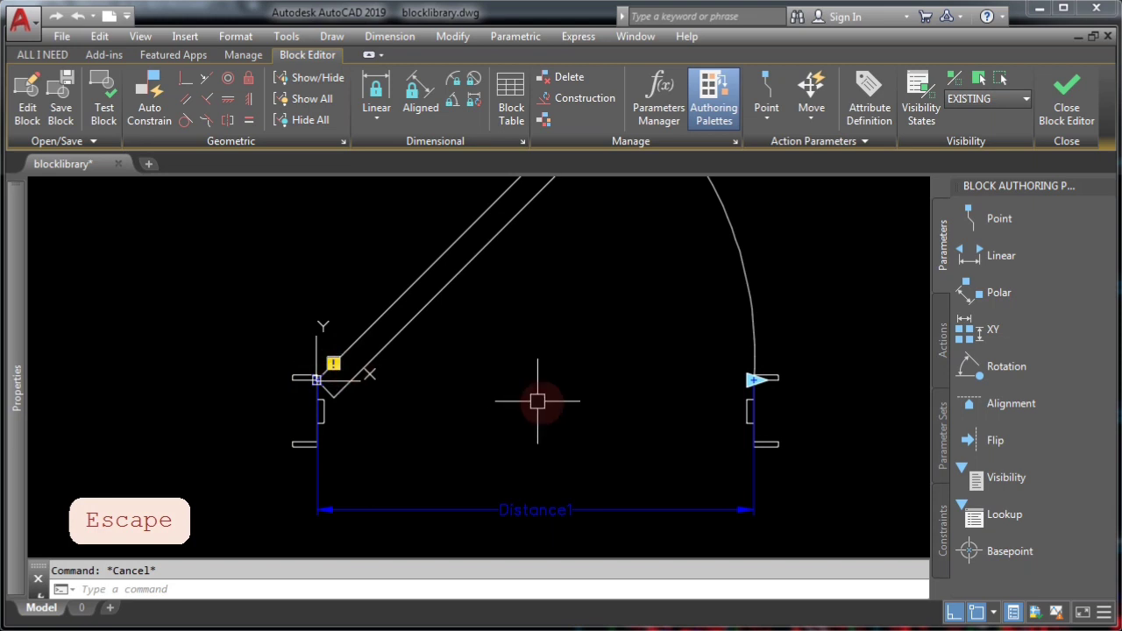
left_click(942, 342)
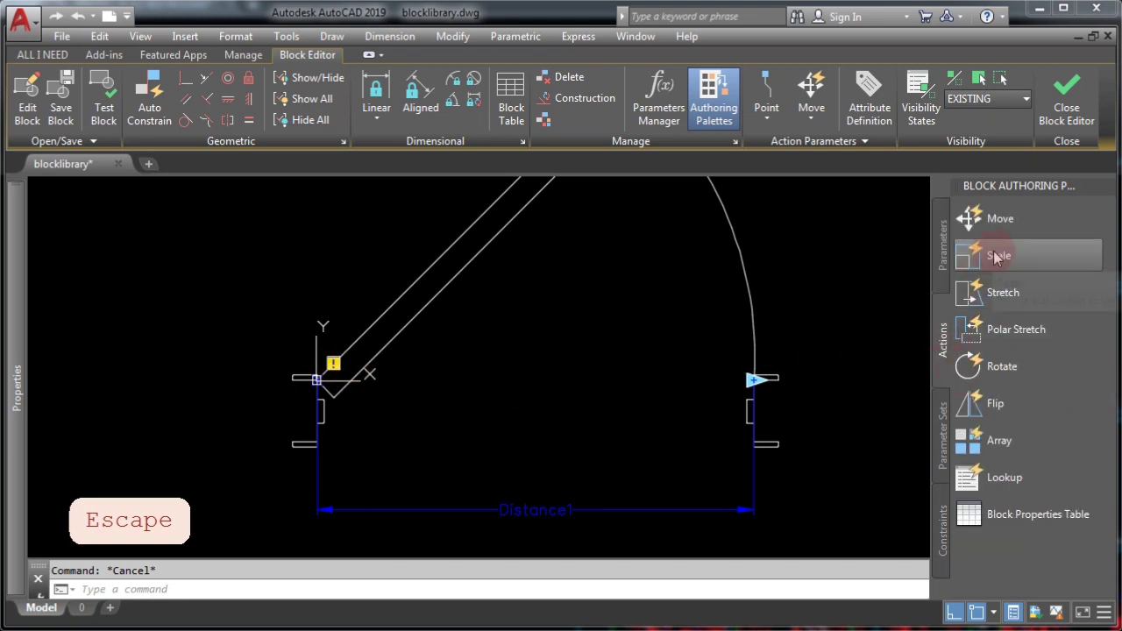
left_click(1019, 294)
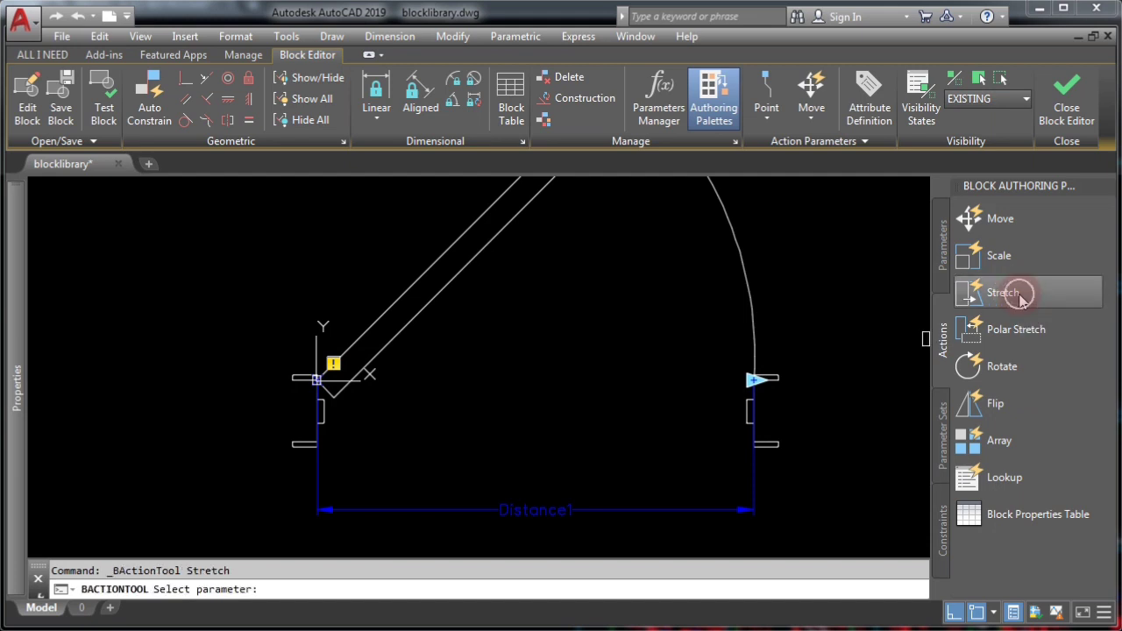
scroll(618, 368, "down", 3)
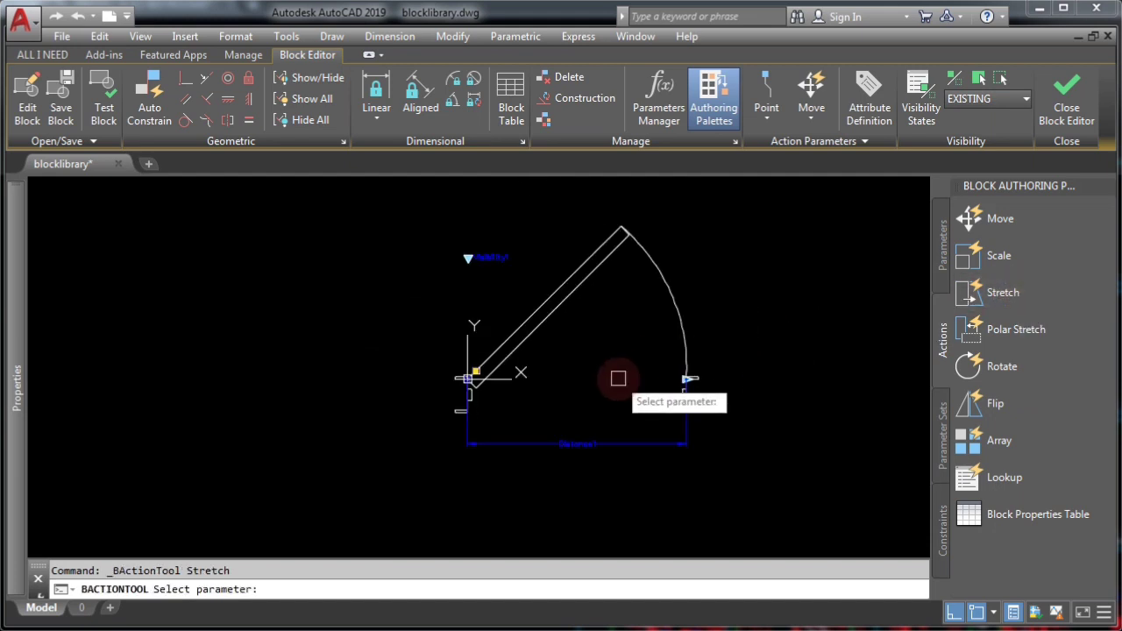
left_click(571, 444)
scroll(689, 380, "up", 5)
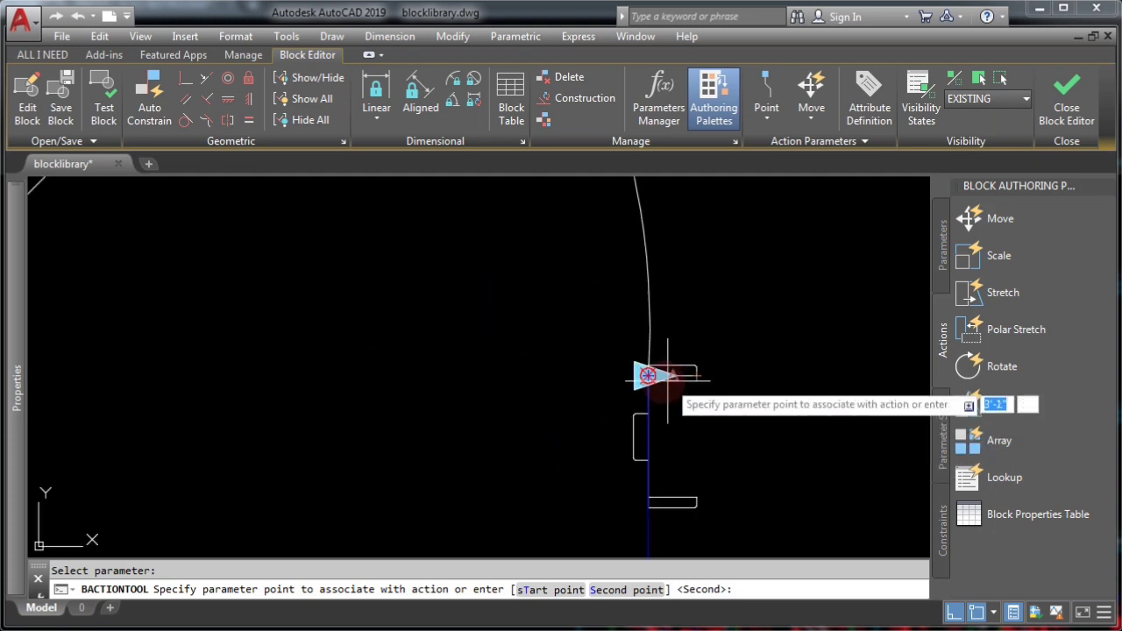
left_click(647, 375)
left_click(282, 600)
scroll(601, 390, "down", 5)
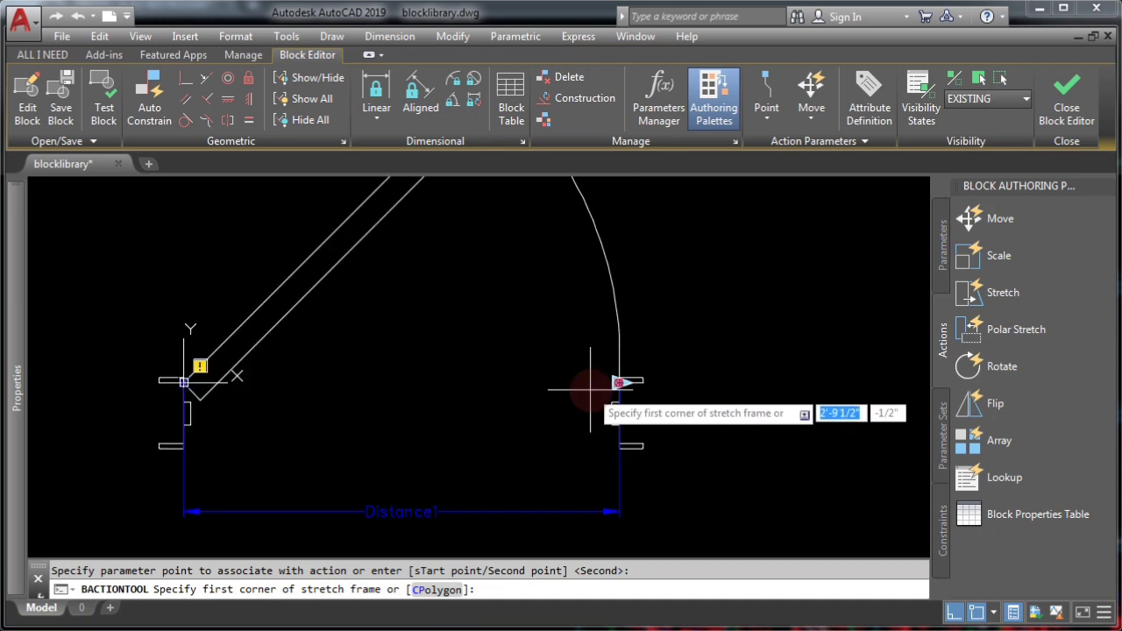
left_click(692, 460)
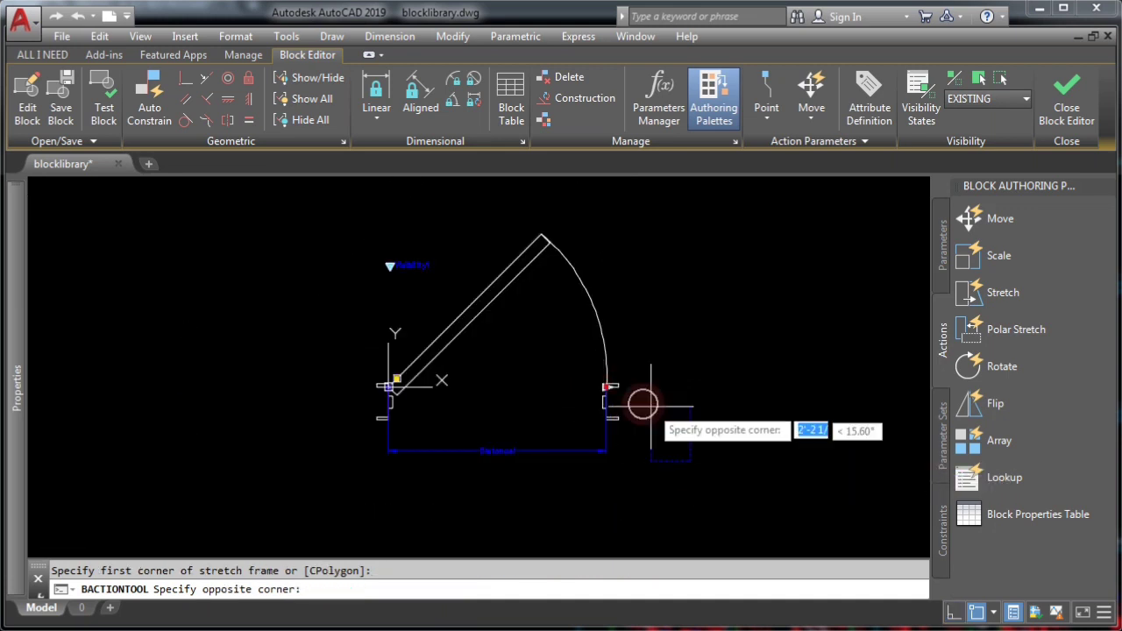
left_click(558, 355)
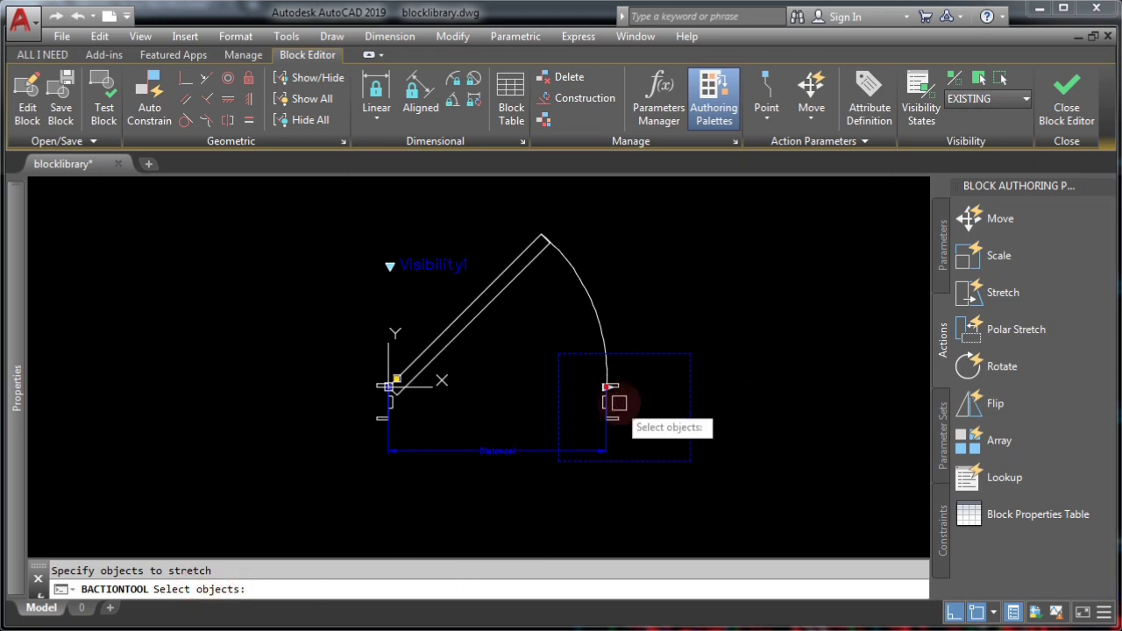
- Select the far jamb's objects with a window as the objects to stretch and complete the Stretch action
scroll(609, 393, "up", 6)
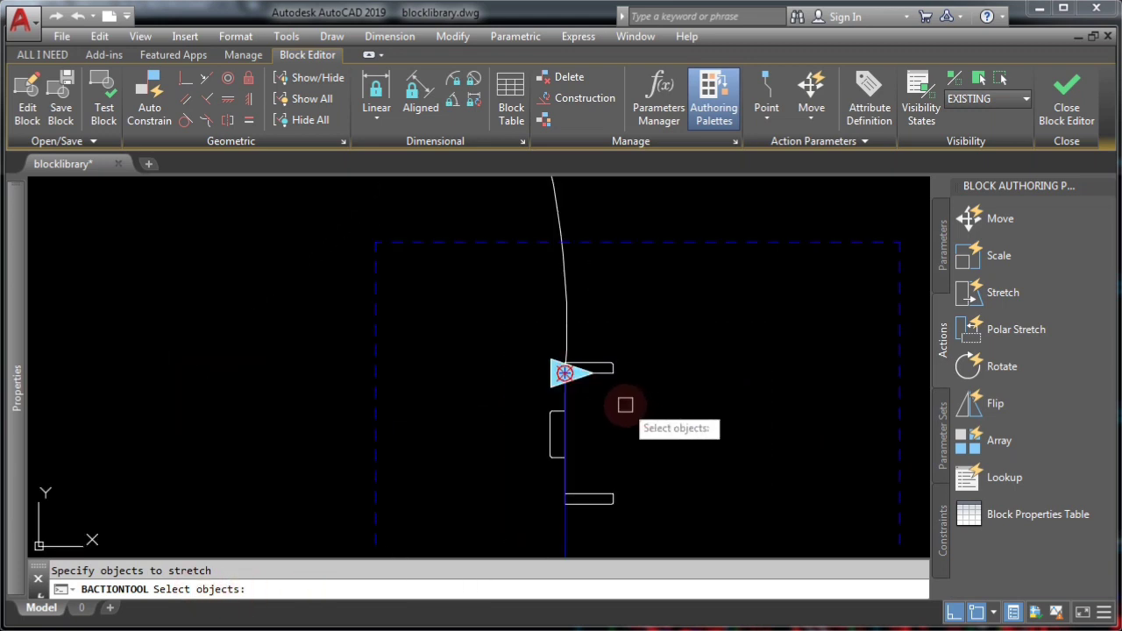
scroll(626, 403, "down", 3)
left_click(565, 366)
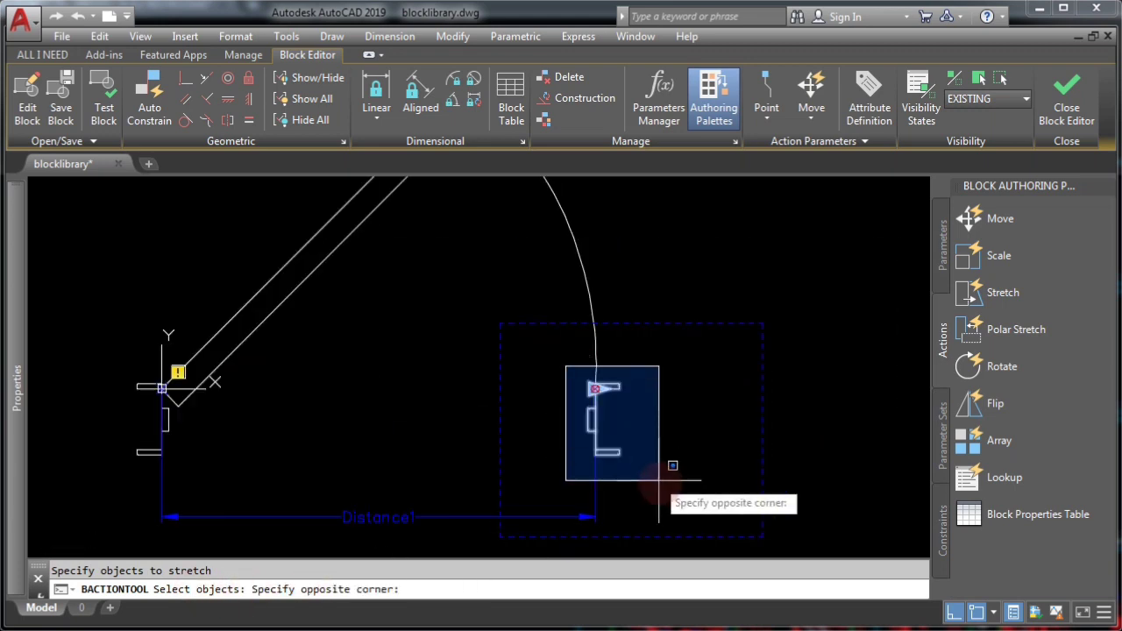
left_click(670, 469)
scroll(670, 444, "down", 2)
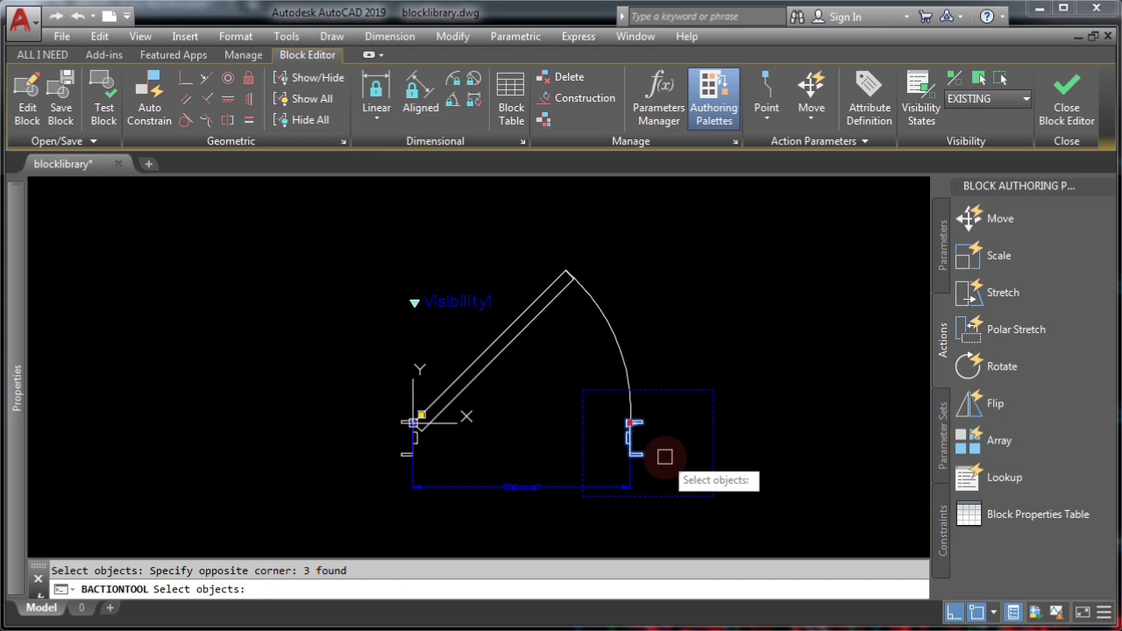
key("Return")
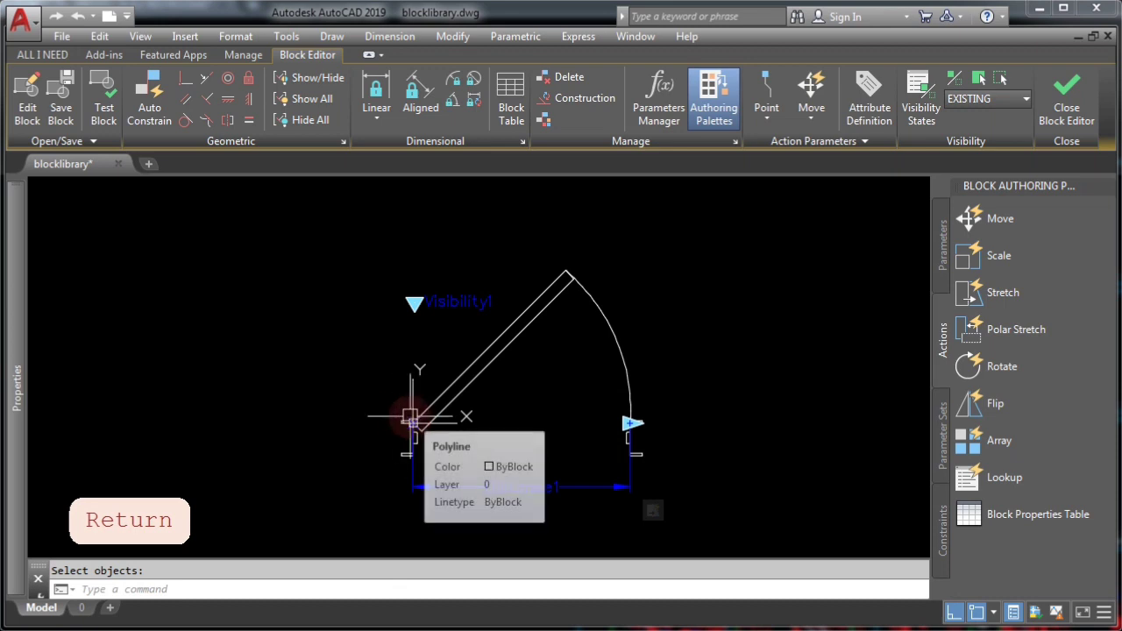
key("Escape")
key("Escape")
key("Escape")
key("Escape")
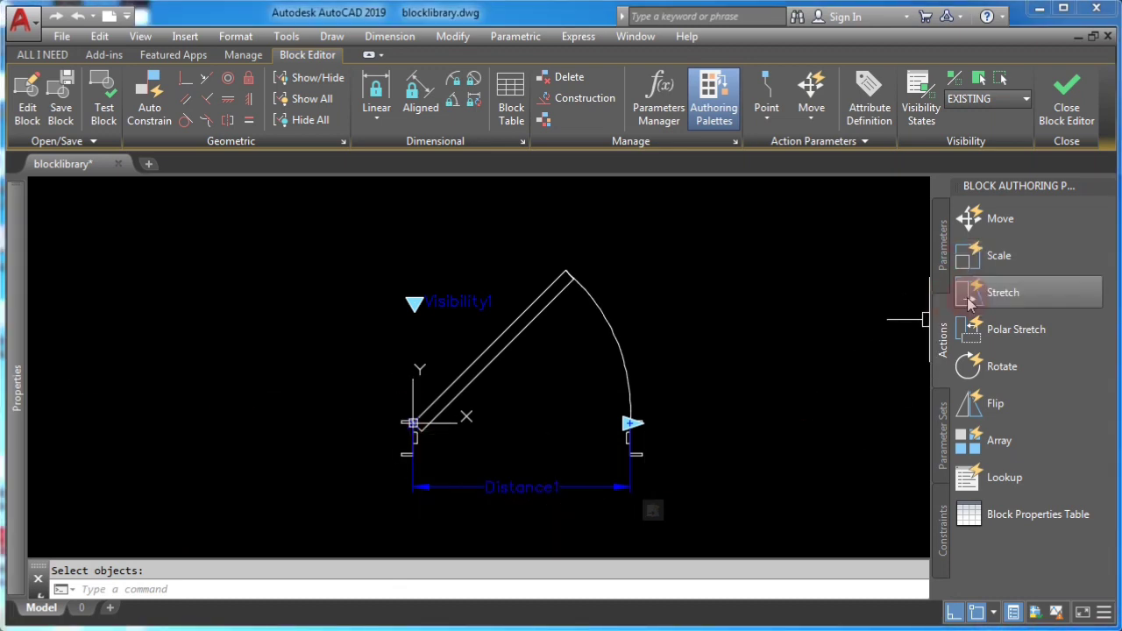
- Add a vertical linear parameter along the hinge-side jamb from the origin down to its lower flange, with the label outside the door
left_click(943, 261)
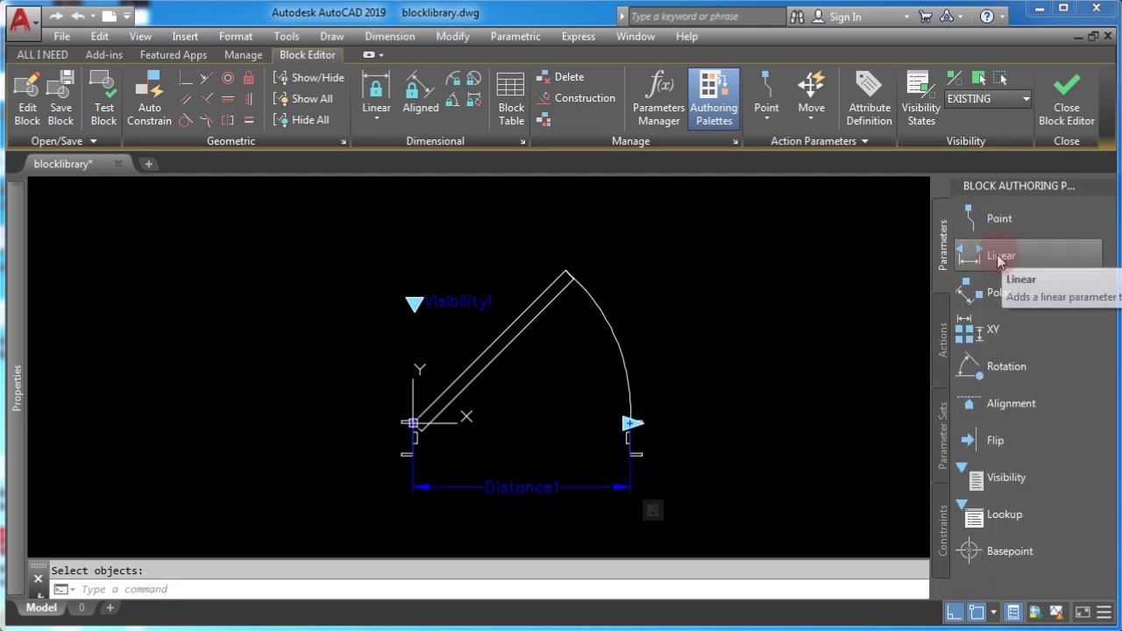
left_click(998, 255)
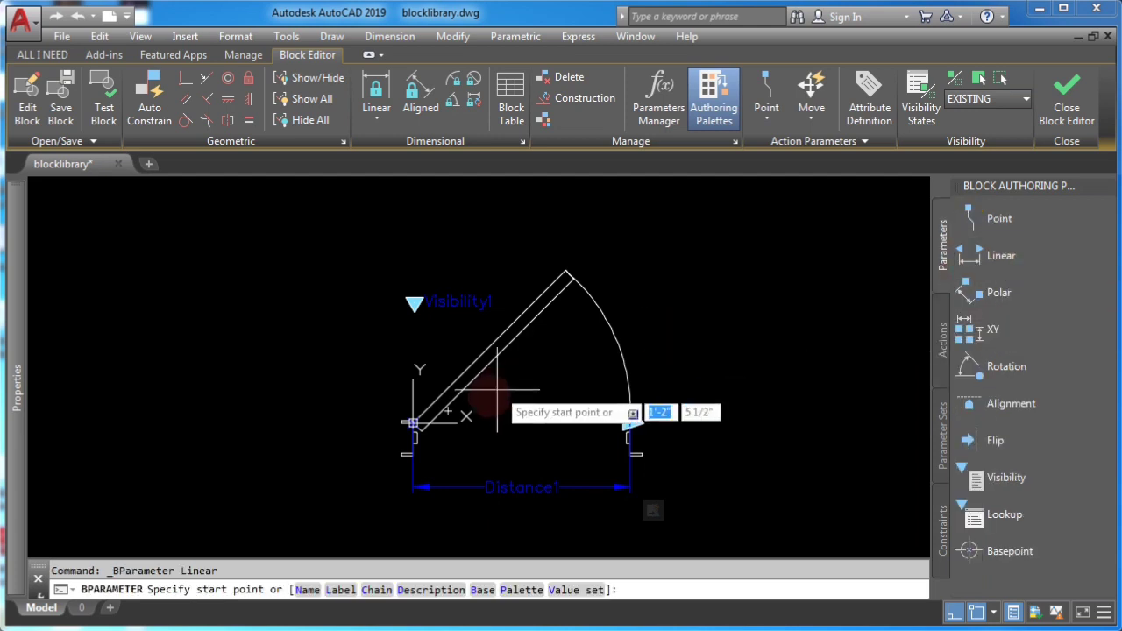
scroll(404, 443, "up", 6)
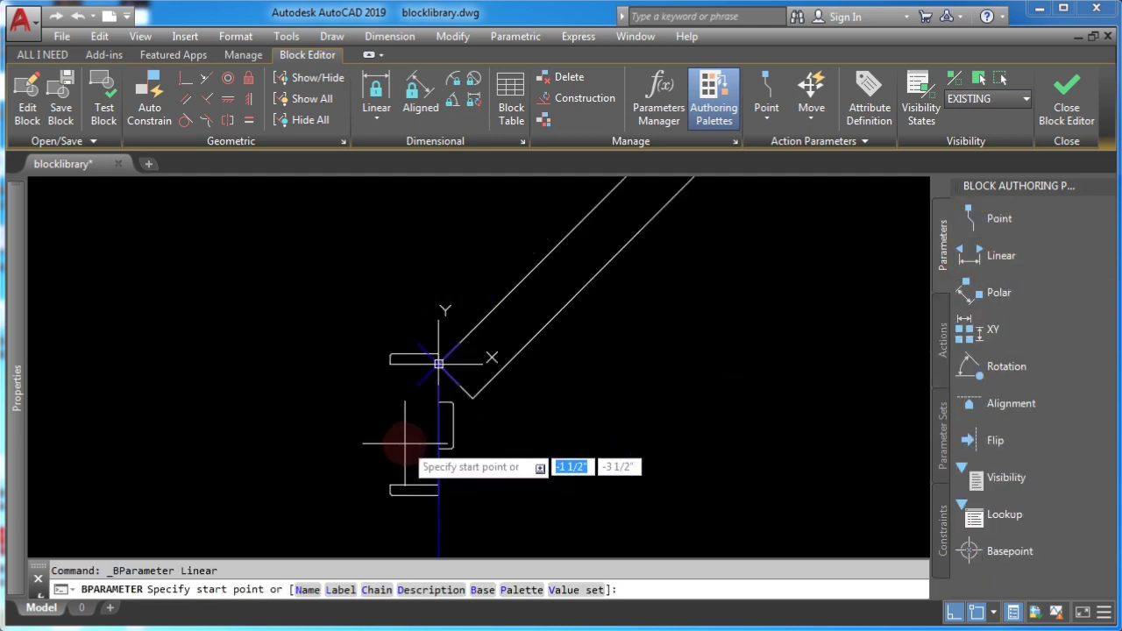
left_click(438, 364)
left_click(439, 489)
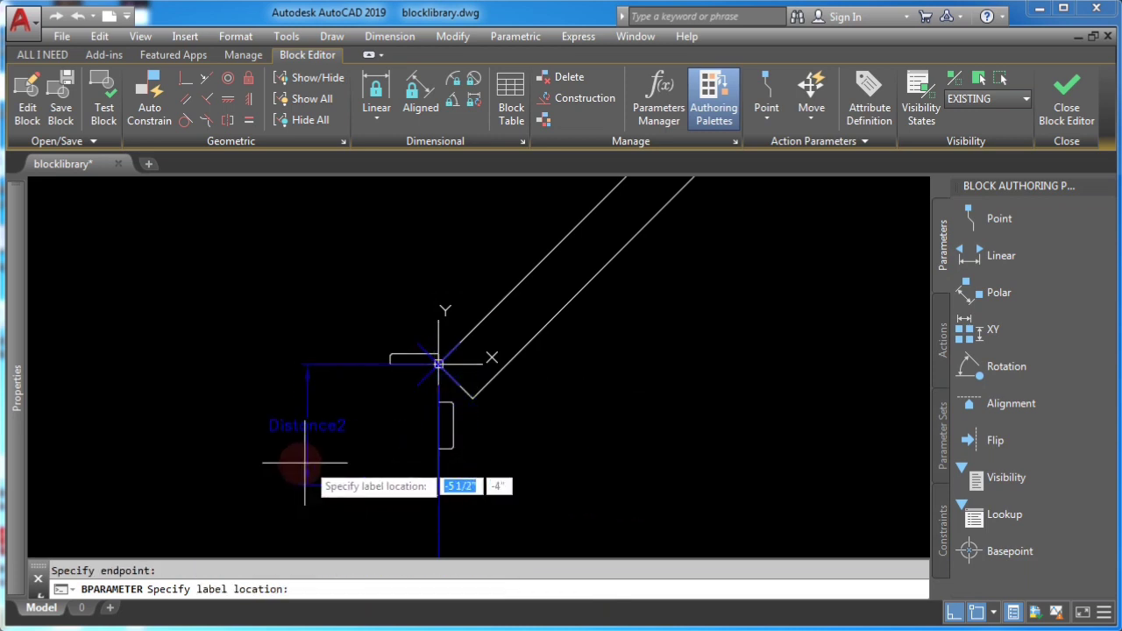
scroll(300, 463, "down", 2)
left_click(219, 471)
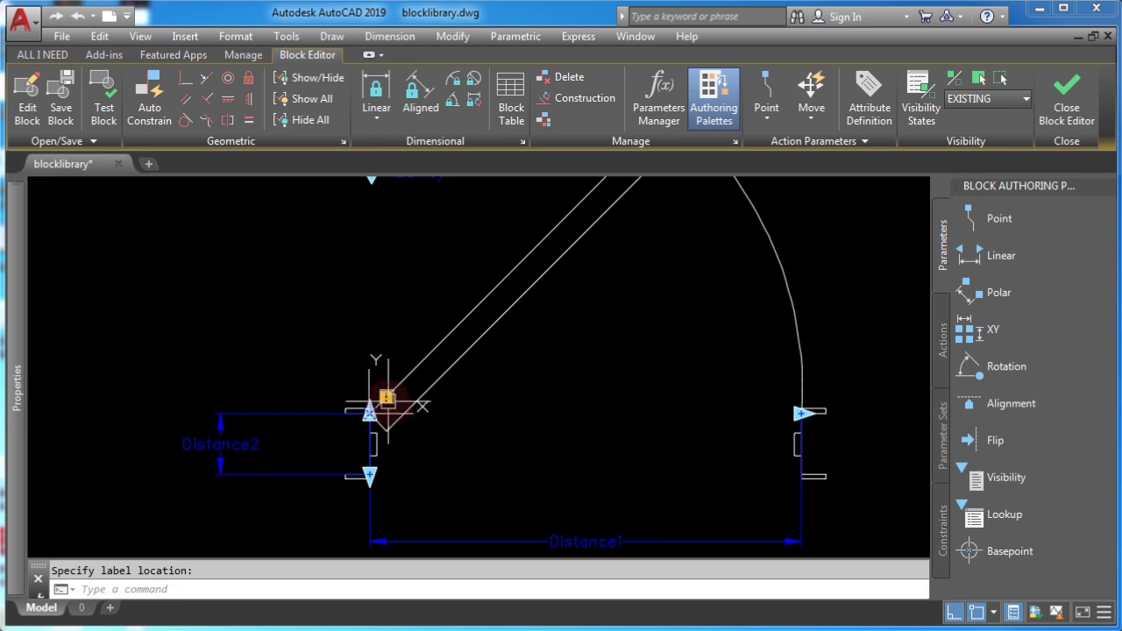
- Start a Stretch action on Distance2, associate it with the lower endpoint, and frame the lower ends of both jambs
left_click(944, 346)
left_click(975, 289)
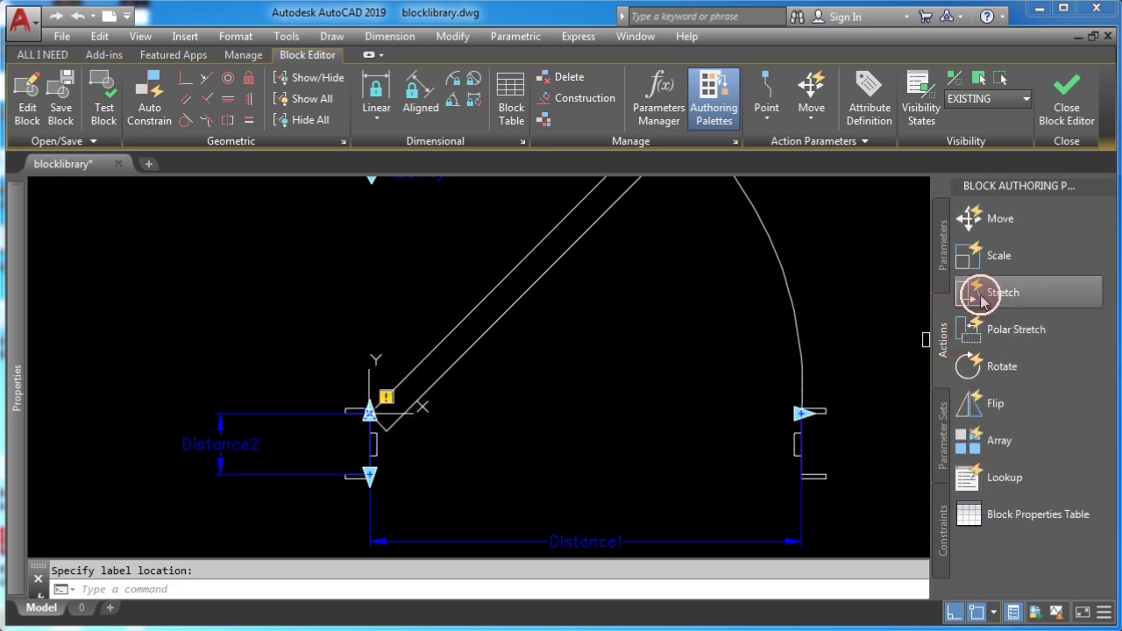
left_click(220, 444)
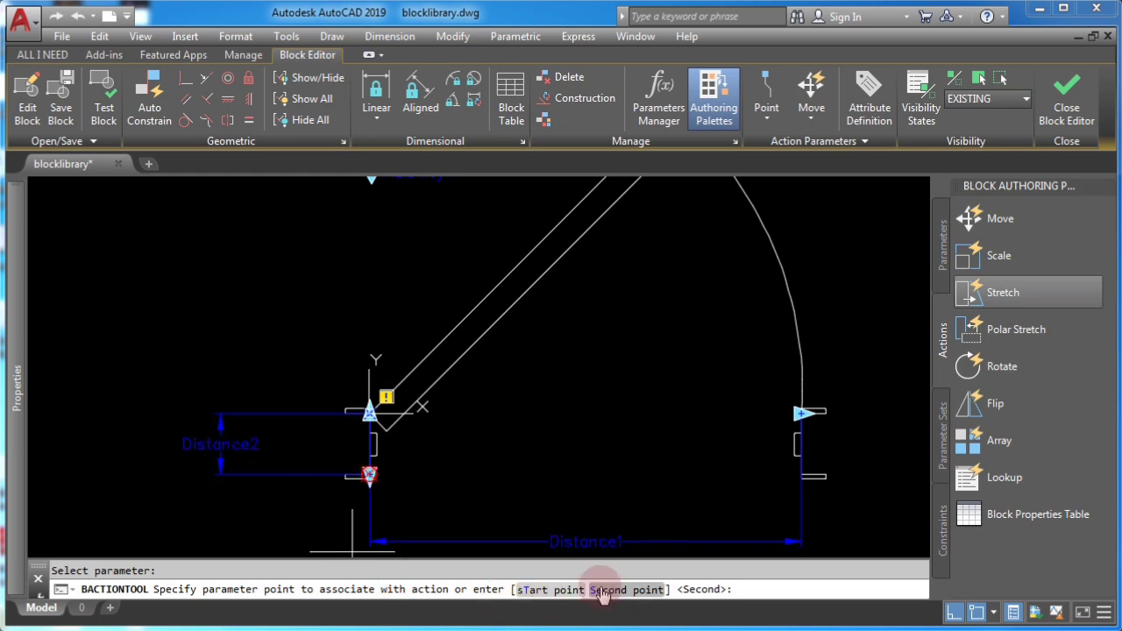
left_click(369, 476)
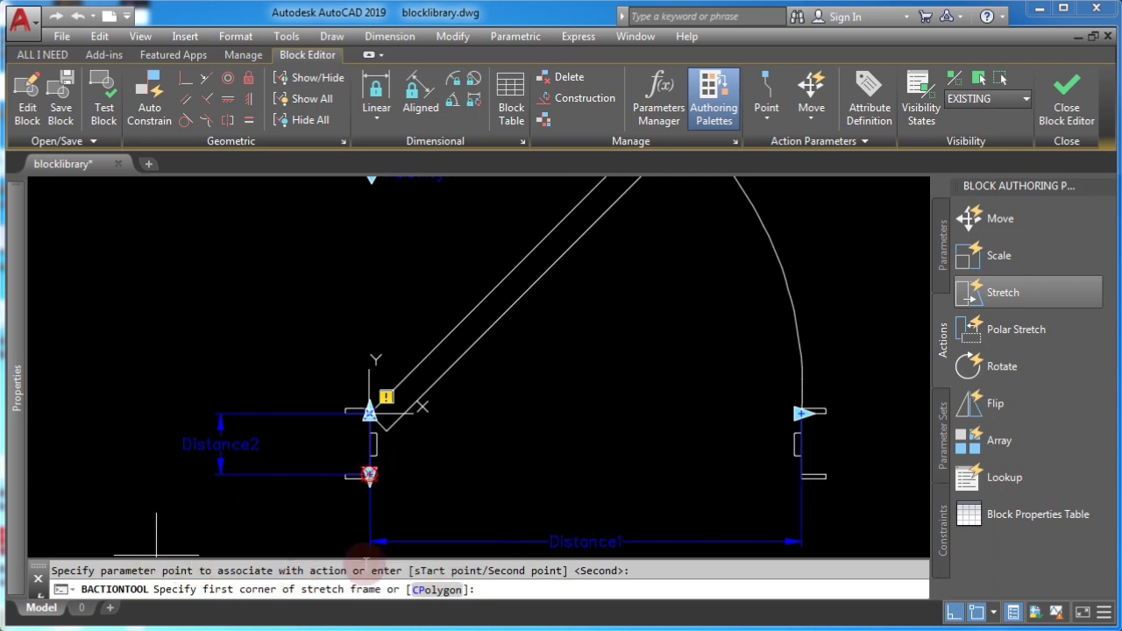
scroll(409, 439, "down", 3)
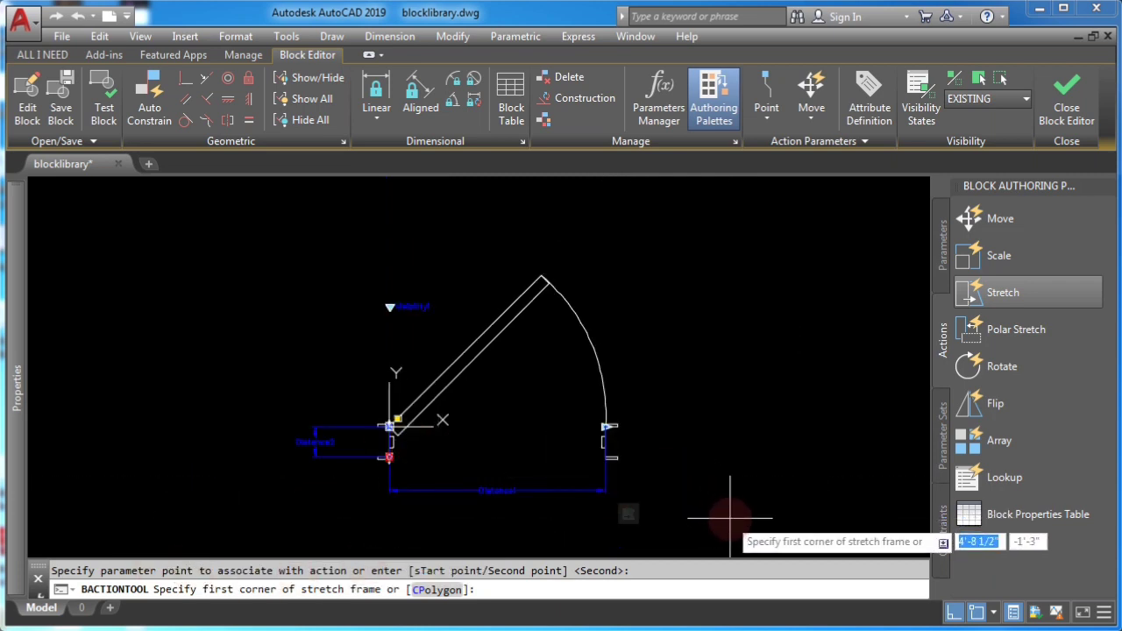
left_click(691, 526)
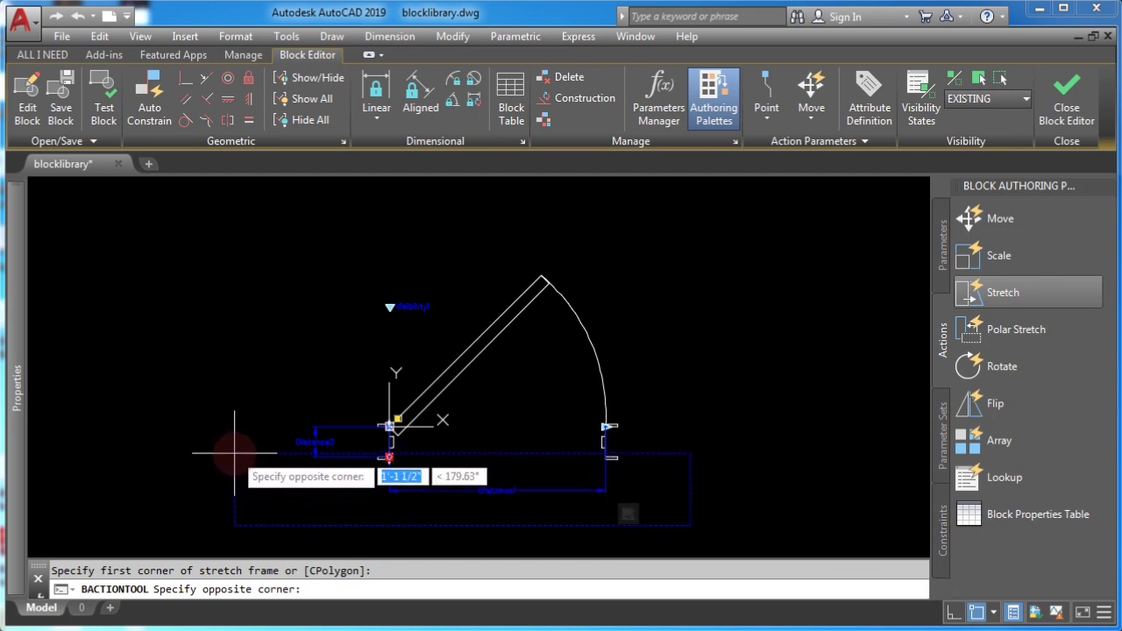
scroll(233, 451, "up", 3)
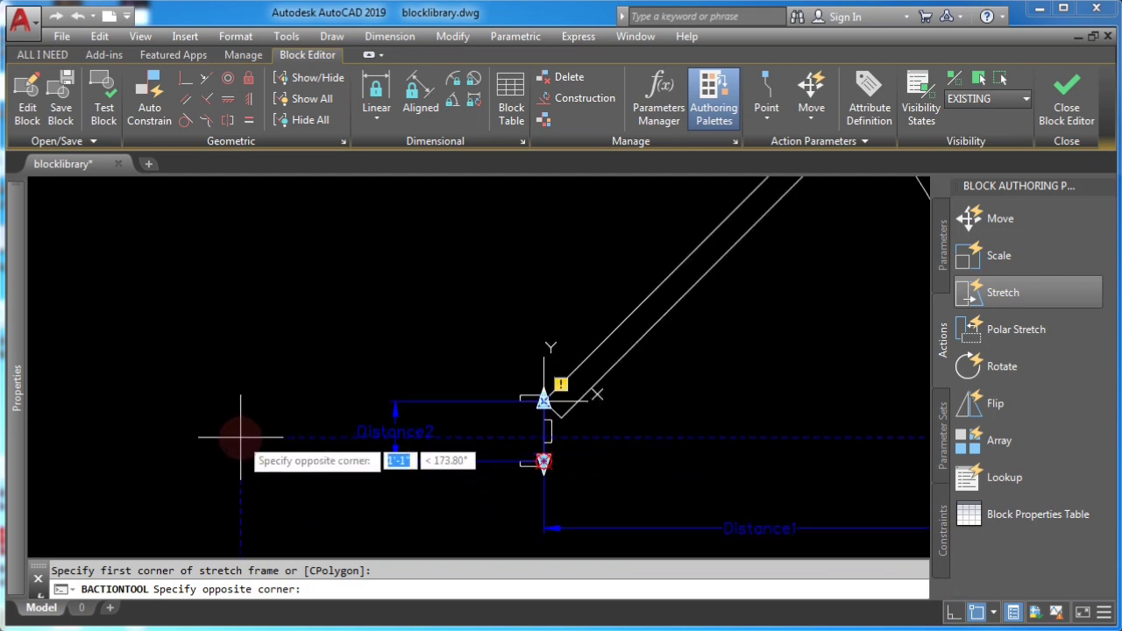
scroll(241, 436, "down", 3)
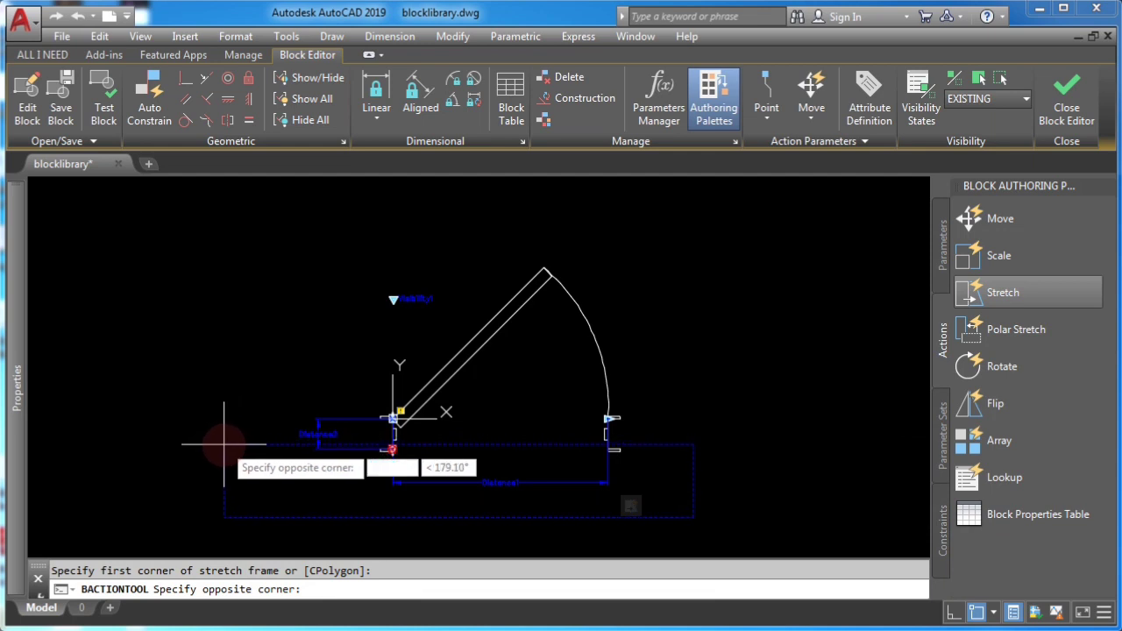
left_click(223, 443)
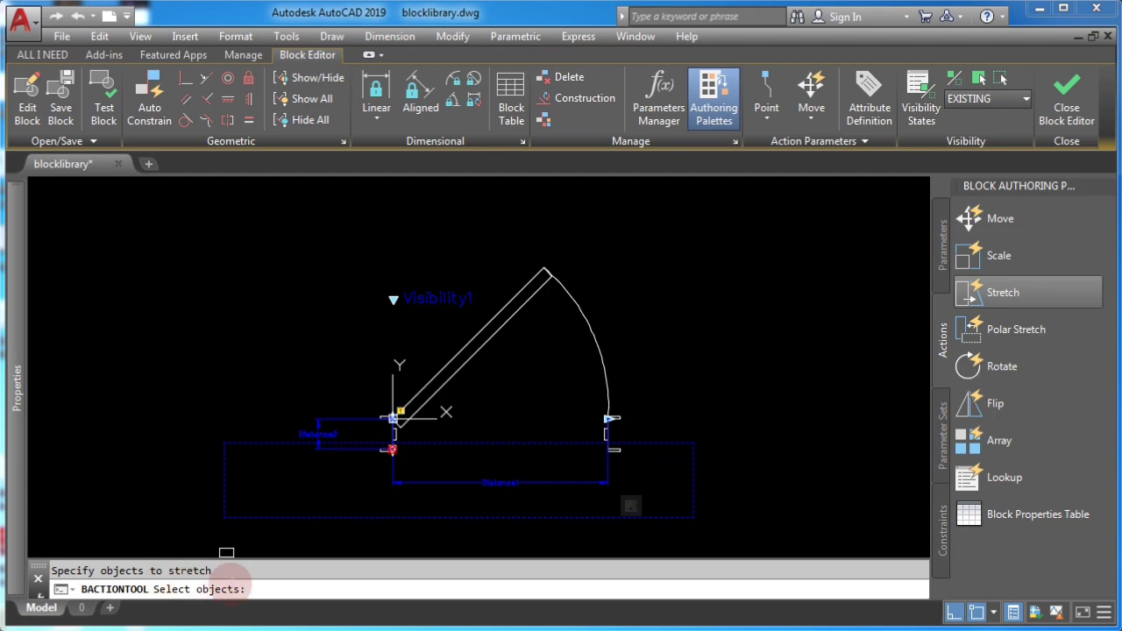
- Select both jambs, the grip at the hinge jamb's lower end and the Distance2 parameter as stretch objects, and complete the action
scroll(382, 458, "up", 3)
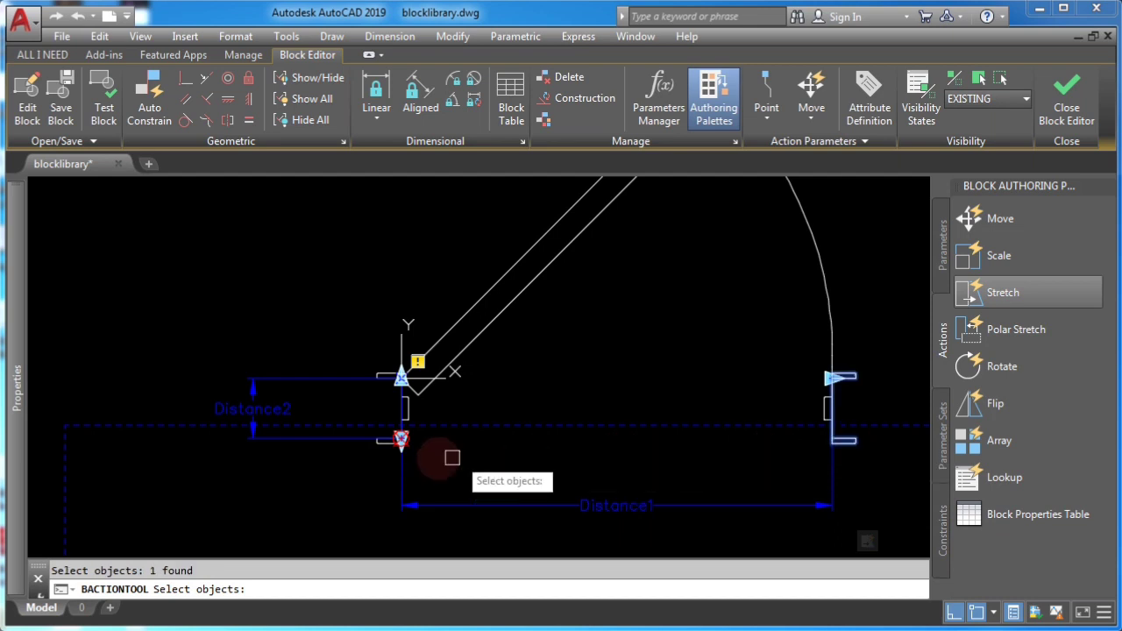
left_click(377, 443)
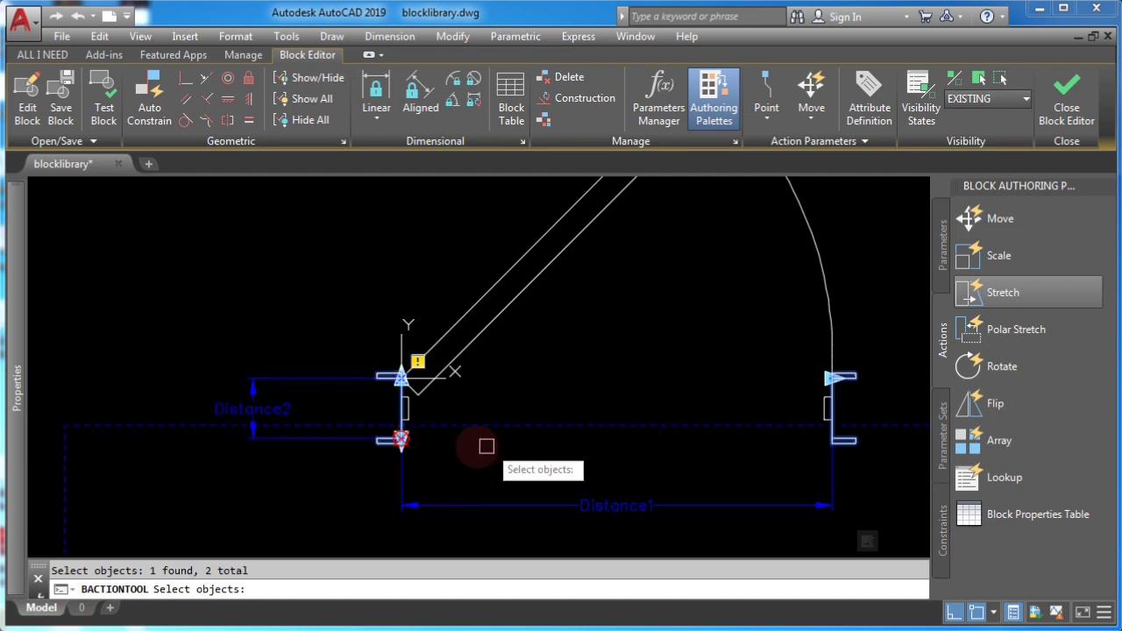
scroll(401, 447, "up", 5)
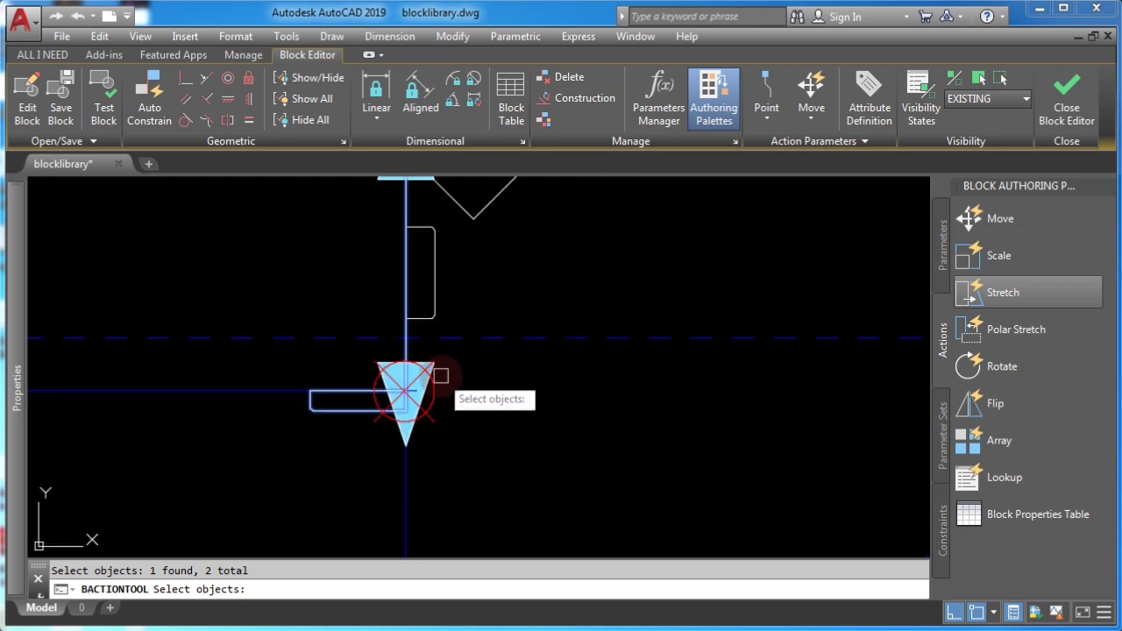
left_click(440, 372)
left_click(420, 351)
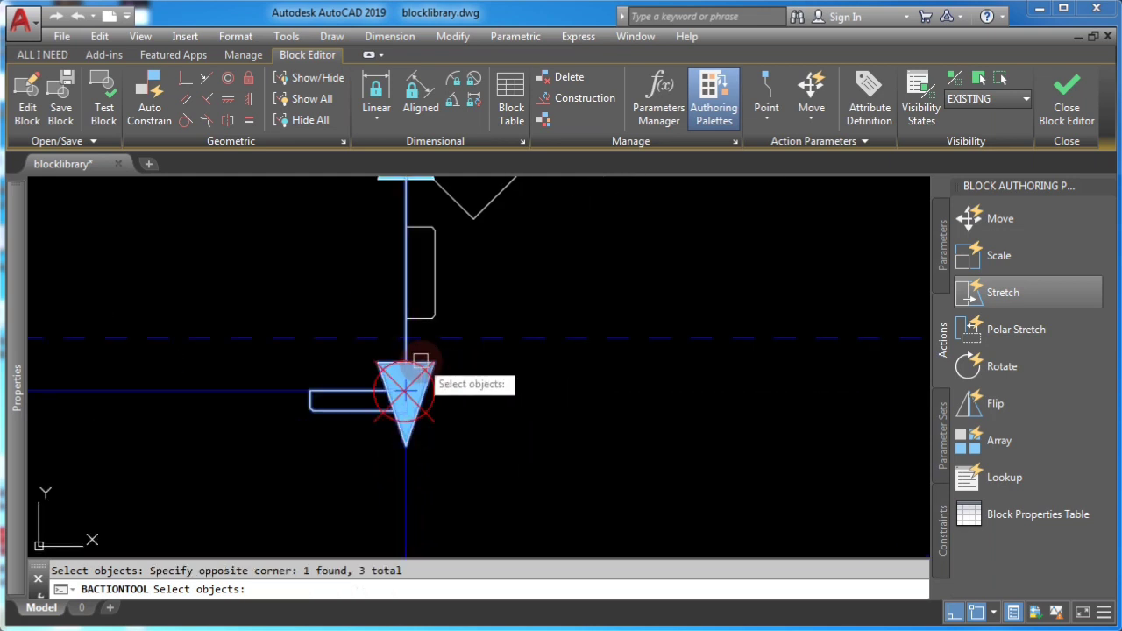
scroll(444, 397, "down", 4)
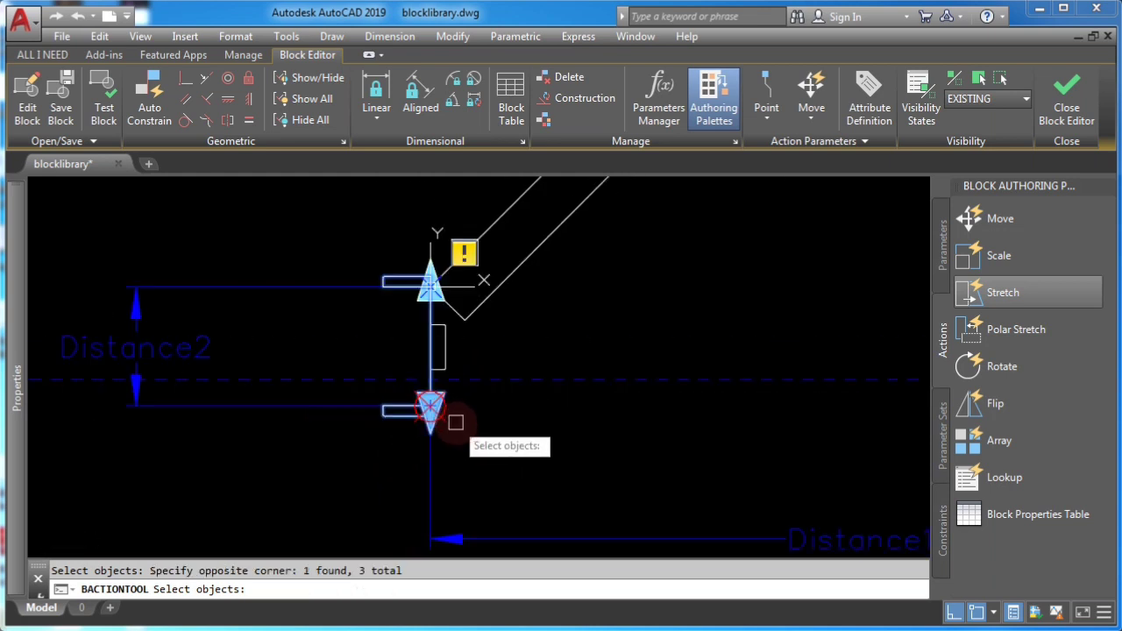
left_click(313, 389)
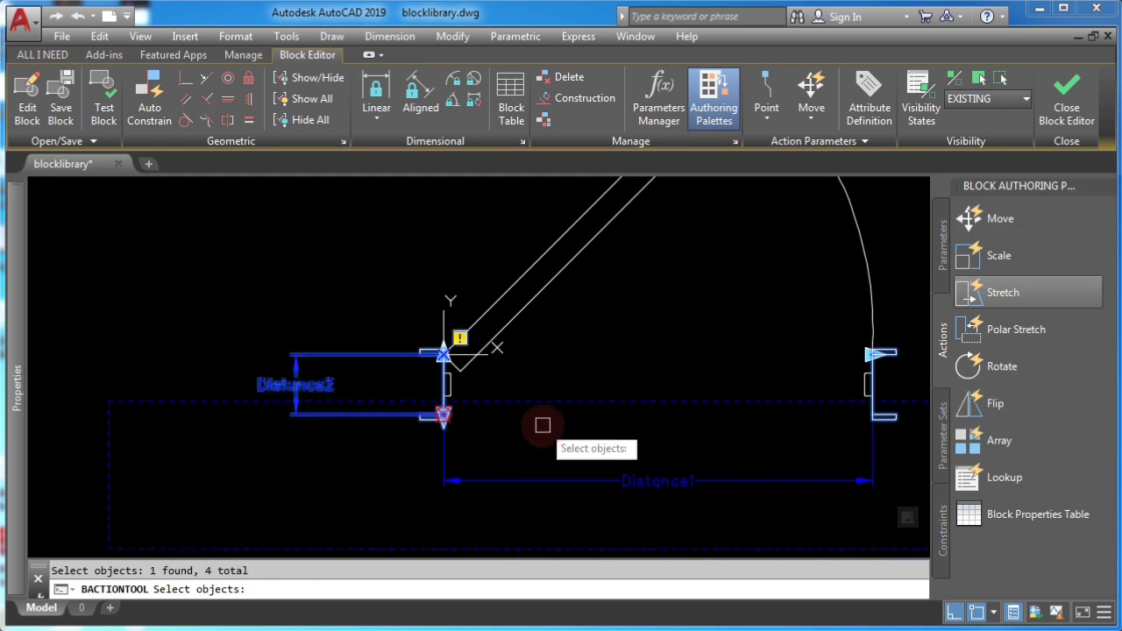
key("Return")
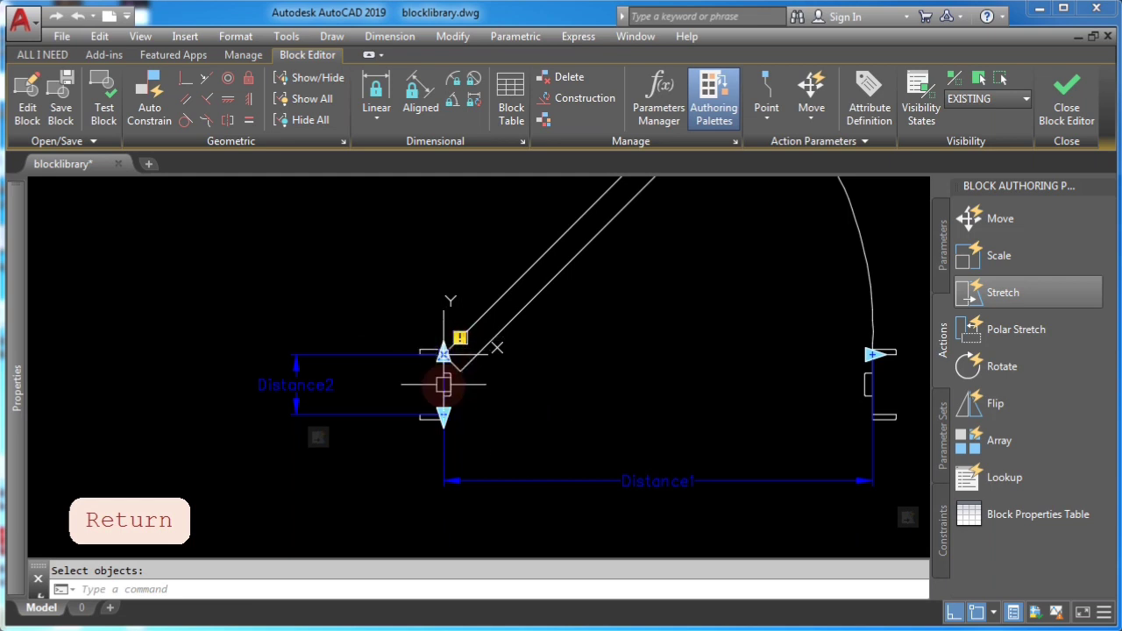
- Set the number of grips of the jamb-depth linear parameter Distance2 to 1 in its properties and deselect it
left_click(295, 385)
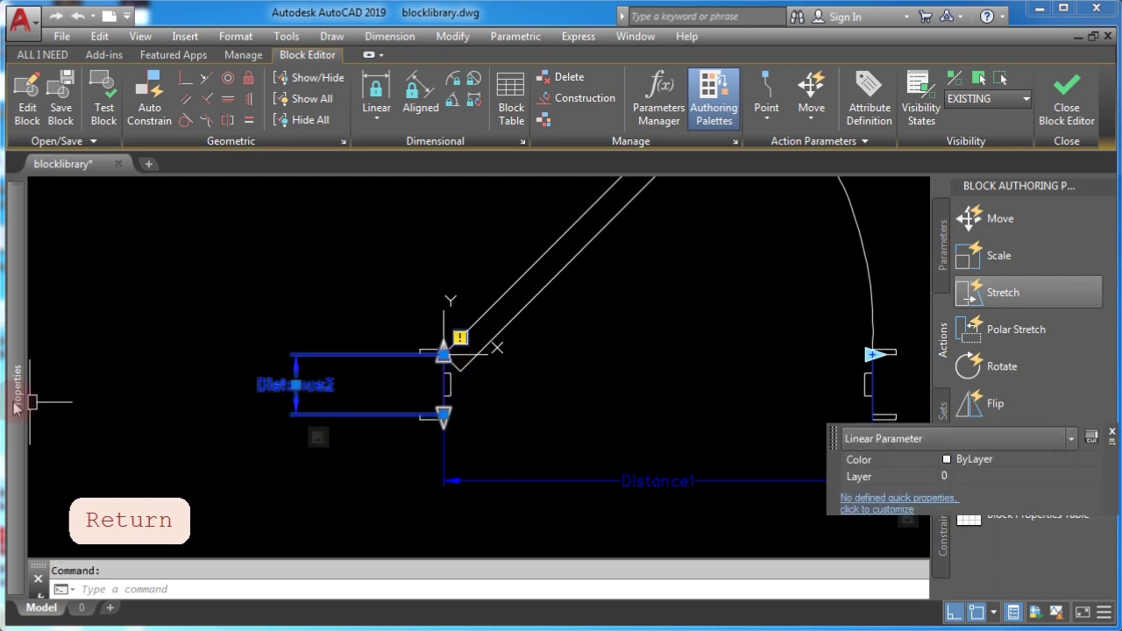
mouse_move(19, 399)
left_click_drag(53, 412, 63, 591)
mouse_move(518, 393)
middle_mouse_down()
mouse_move(694, 394)
mouse_move(676, 449)
middle_mouse_up()
left_click(311, 572)
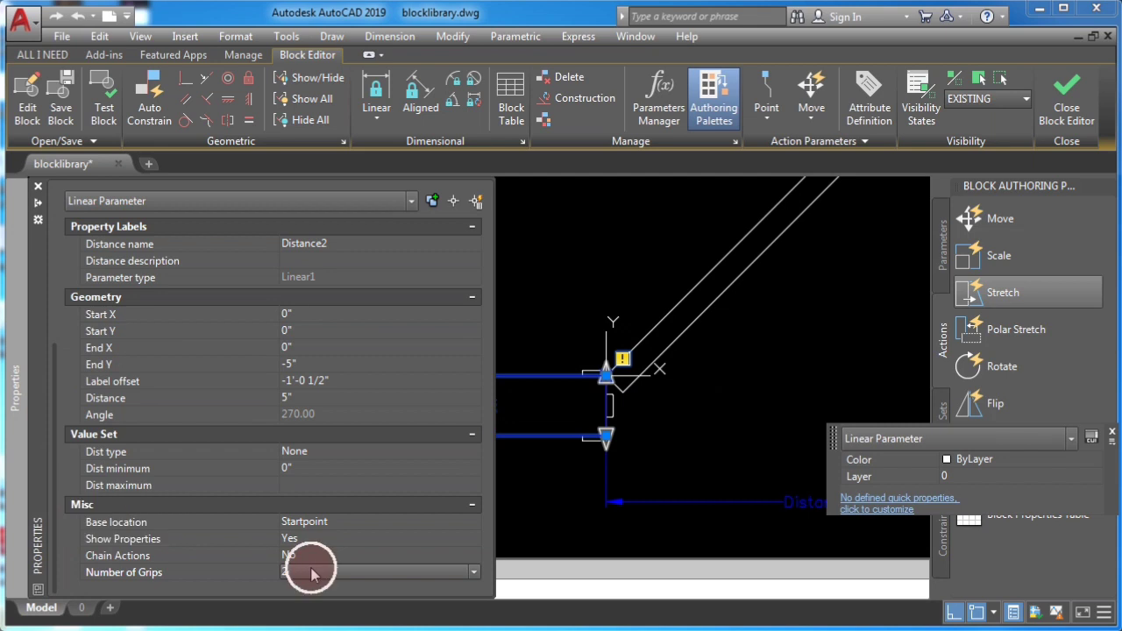
left_click(312, 571)
left_click(313, 604)
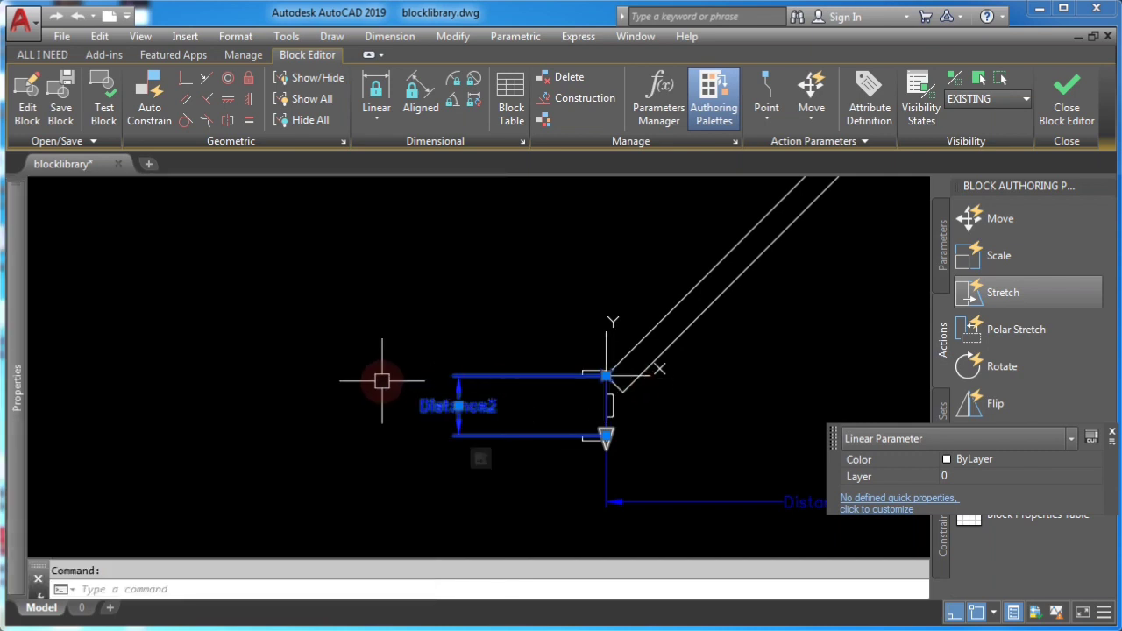
key("Escape")
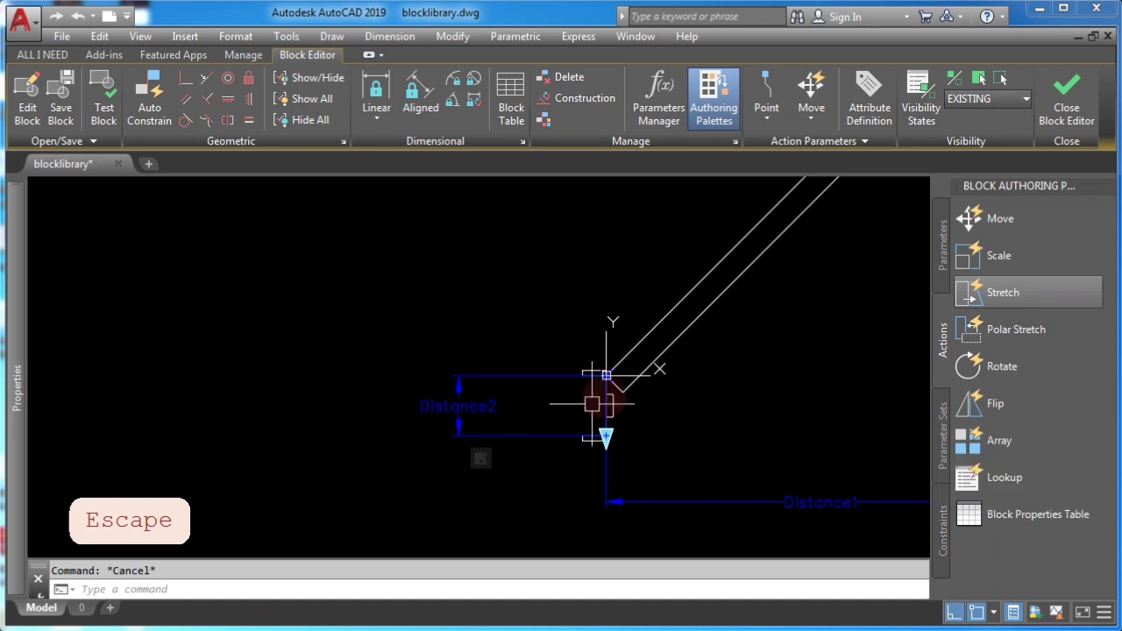
- Open DYN-DOOR in the test block window and switch the door's visibility state to NEW
middle_click_drag(583, 389, 394, 389)
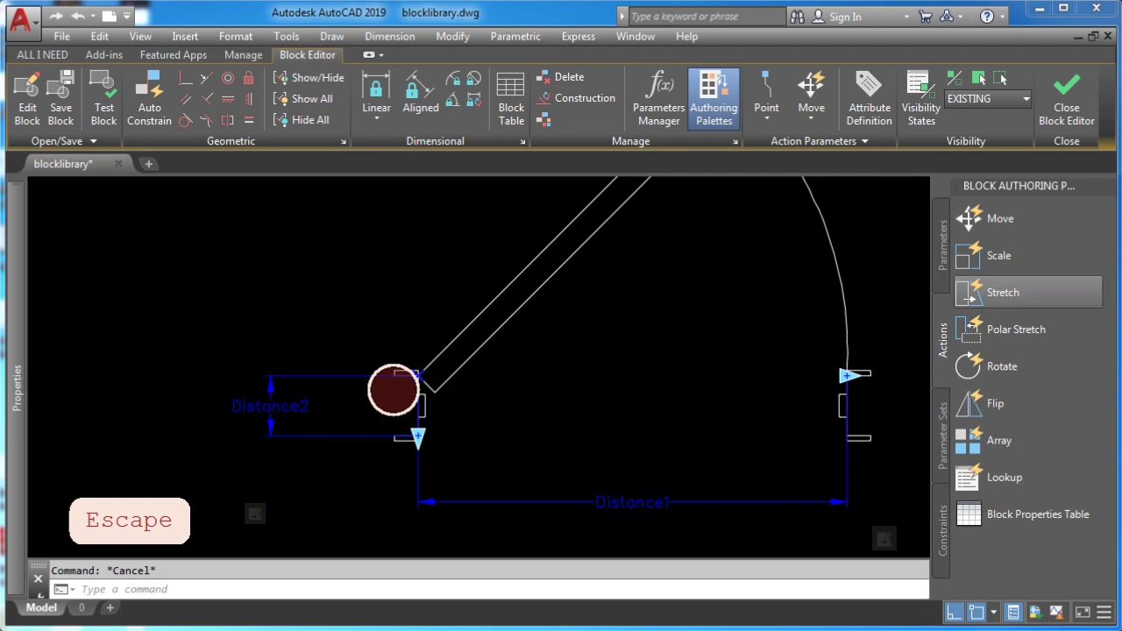
middle_click(394, 390)
middle_click(393, 390)
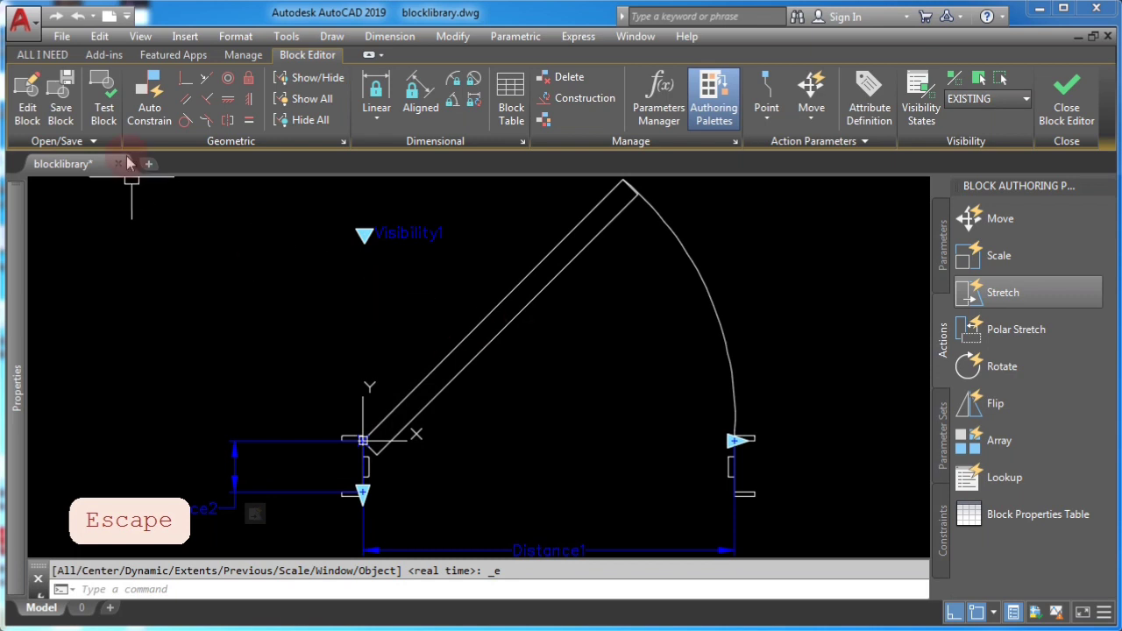
left_click(106, 104)
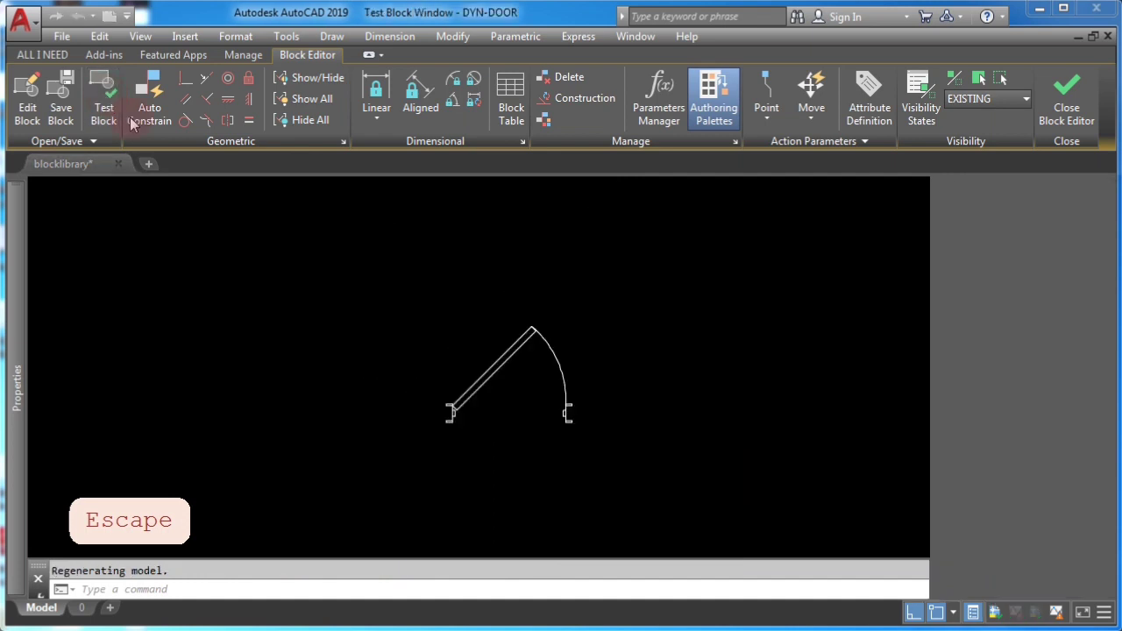
left_click(611, 371)
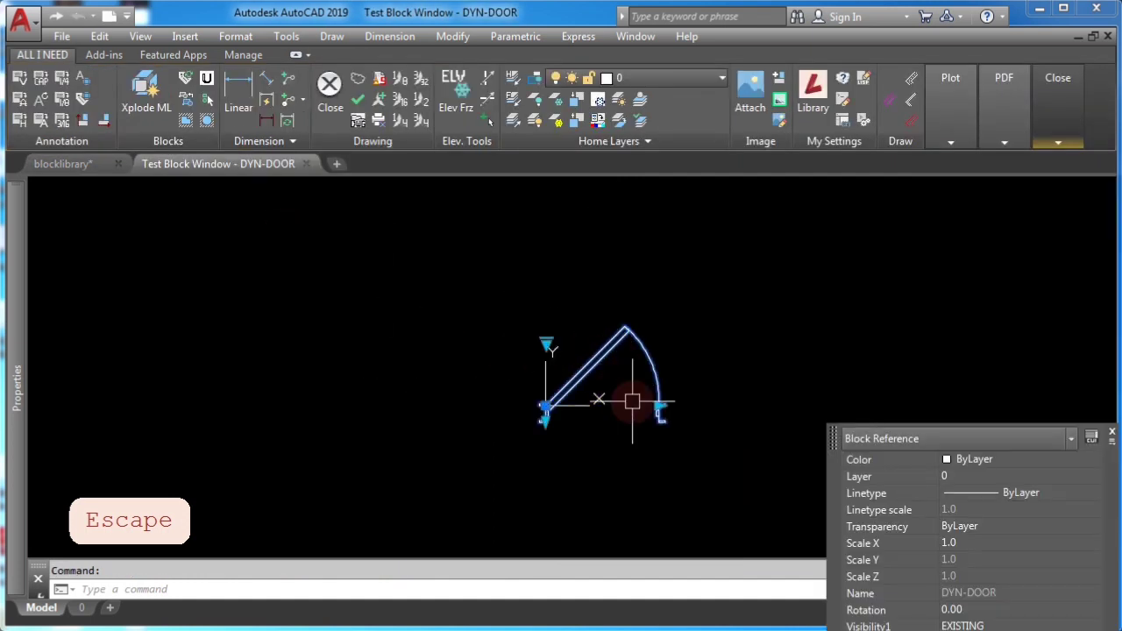
scroll(632, 402, "up", 3)
middle_click_drag(631, 398, 546, 426)
left_click(389, 314)
left_click(423, 345)
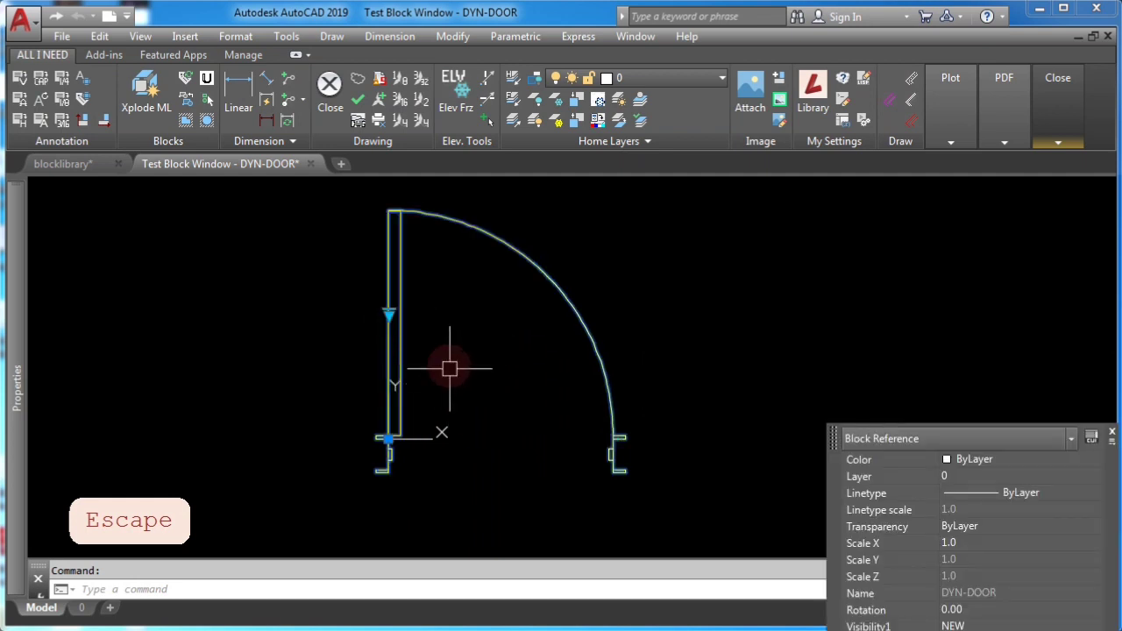
- Switch the test door's visibility state to SHUT and back to EXISTING
key("Escape")
left_click(389, 306)
left_click(390, 314)
left_click(426, 365)
key("Escape")
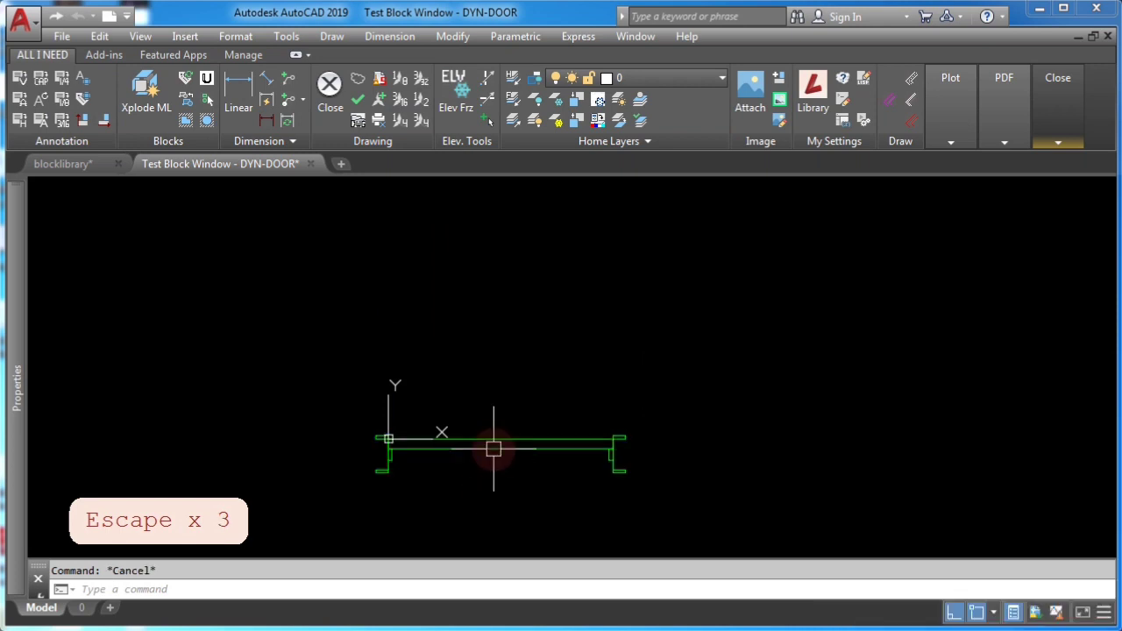
left_click(494, 449)
left_click(389, 314)
left_click(427, 321)
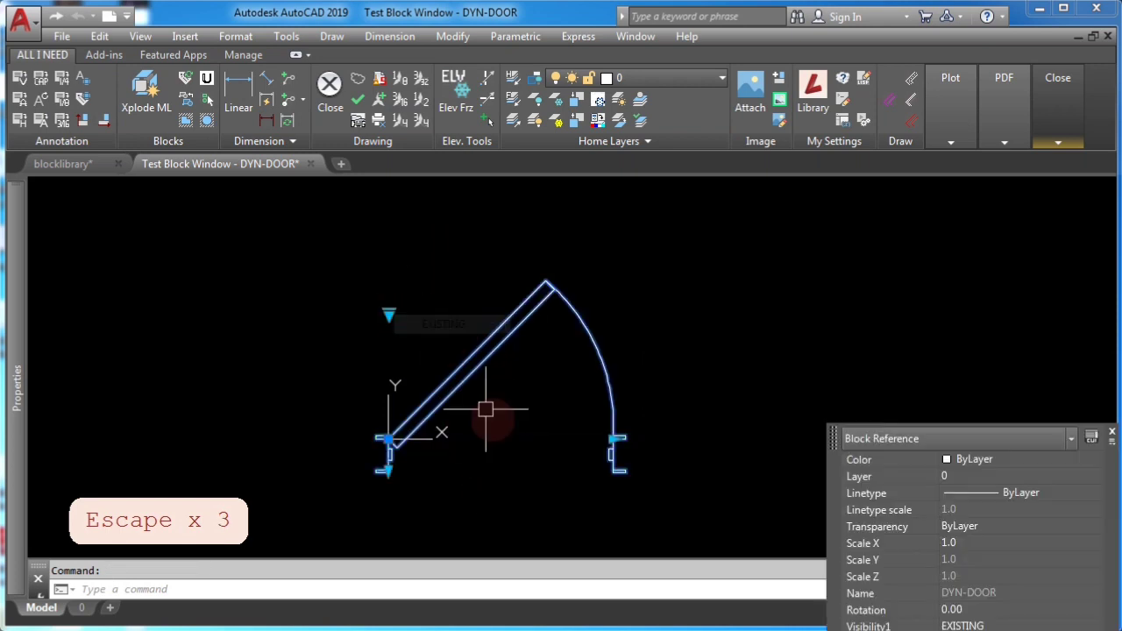
- Test the door-width stretch by moving the far jamb's grip inward to about two thirds of the opening width
left_click(715, 452)
left_click(709, 439)
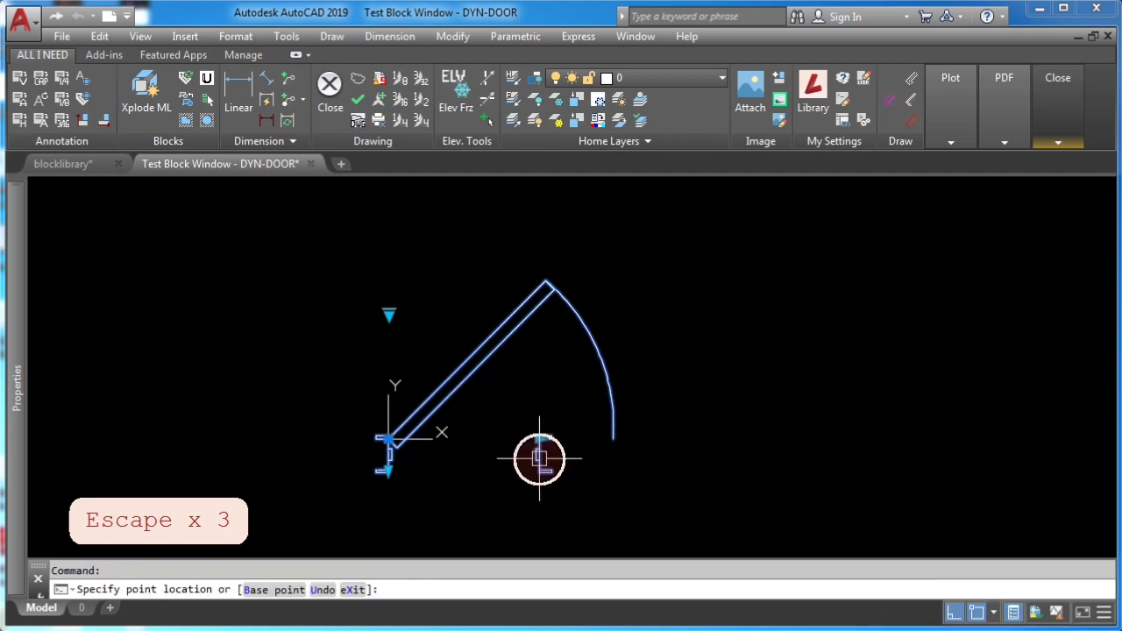
left_click(548, 450)
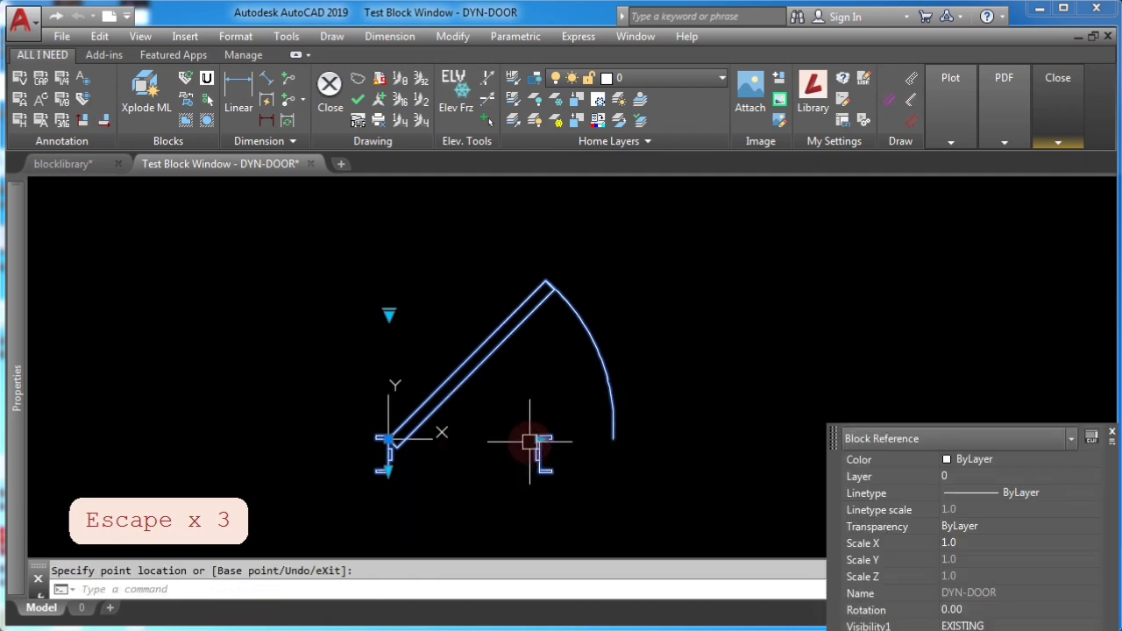
key("Escape")
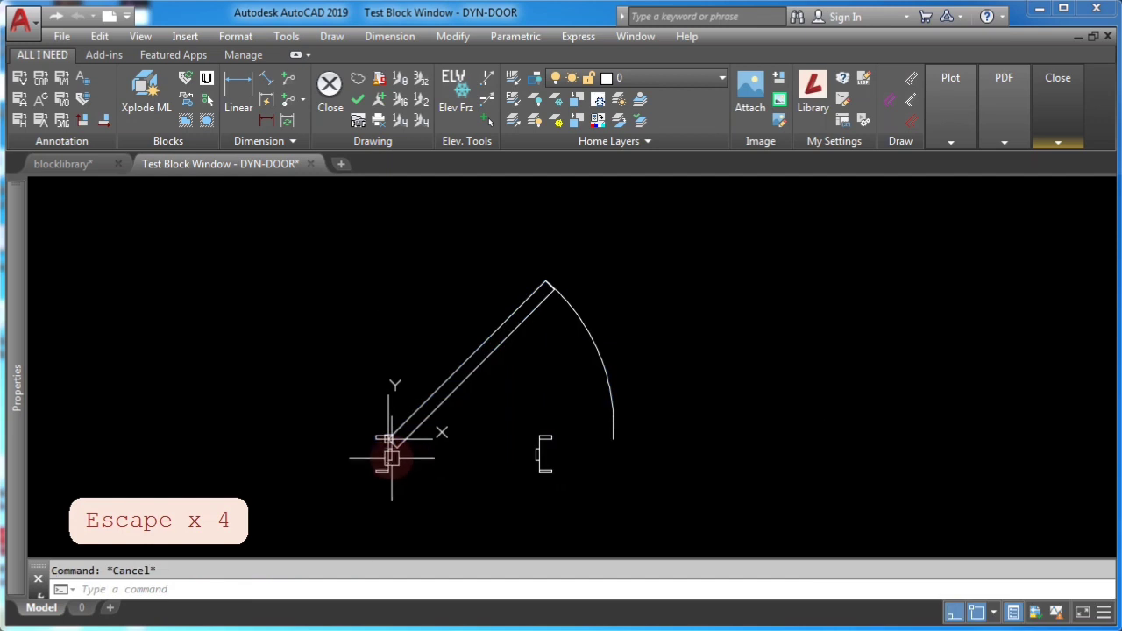
- Test the jamb-depth stretch by moving the hinge jamb's lower grip further down, and close the test block window
left_click(387, 469)
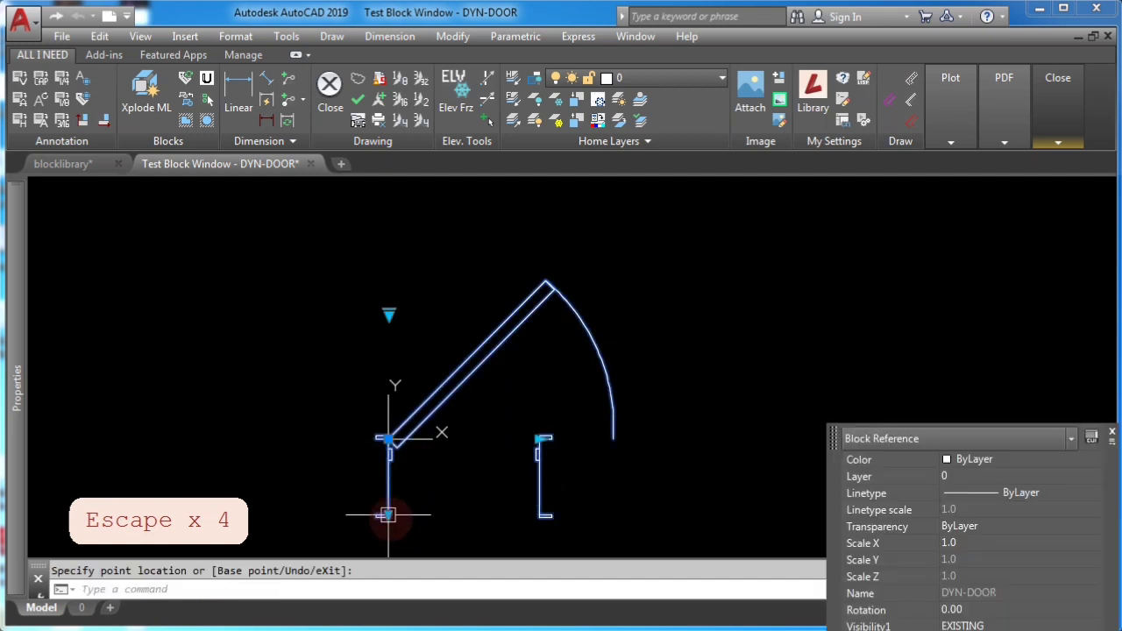
left_click(408, 493)
key("Escape")
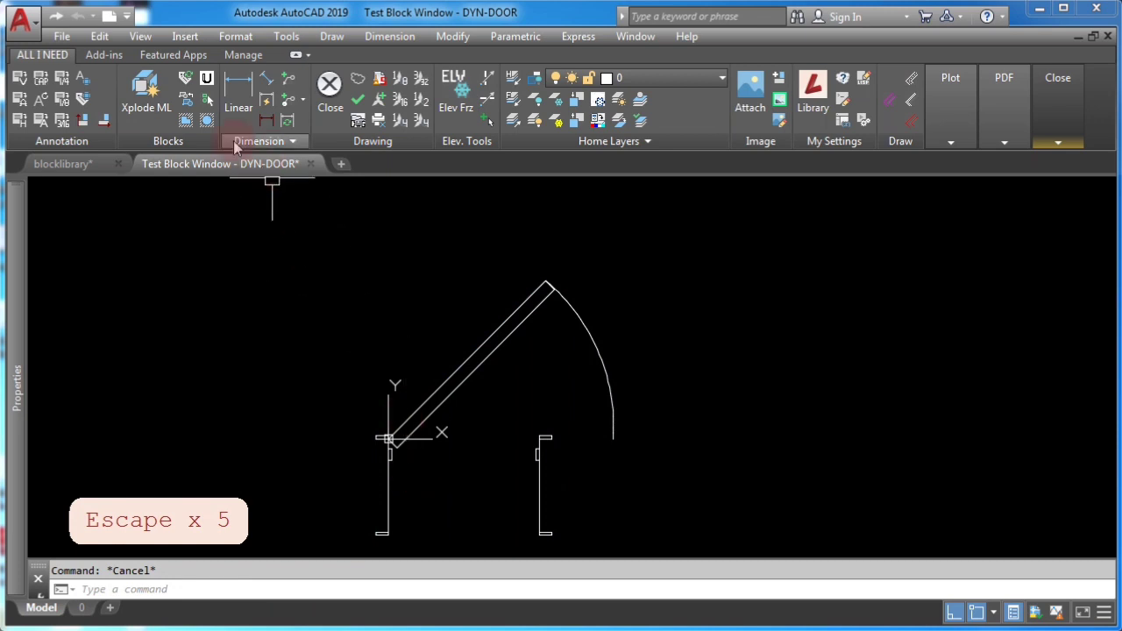
mouse_move(1043, 113)
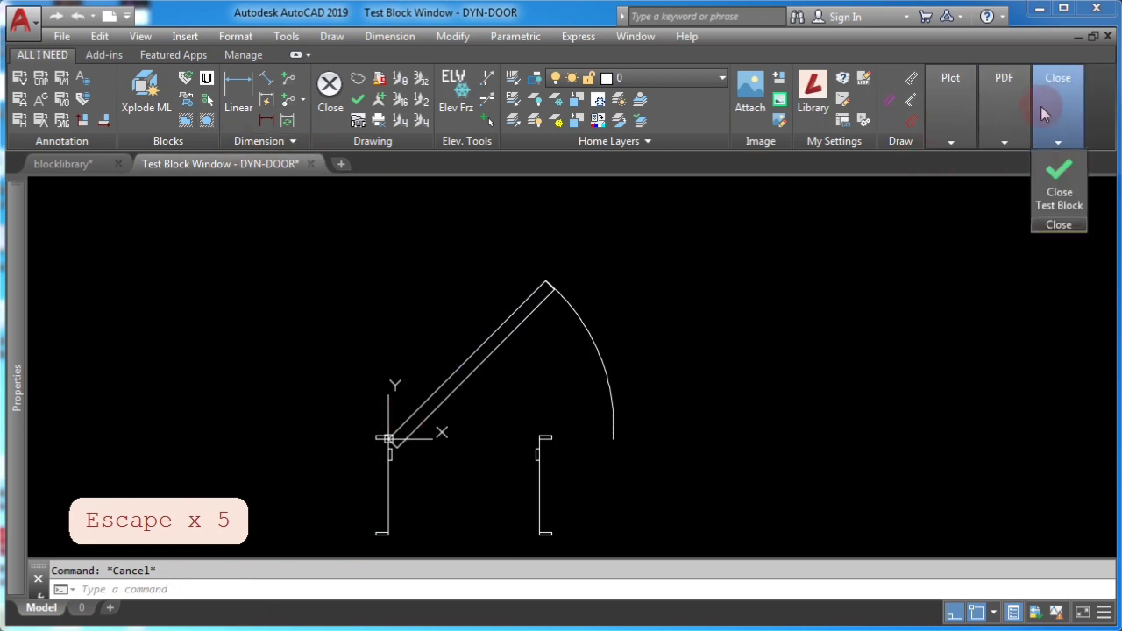
left_click(1059, 184)
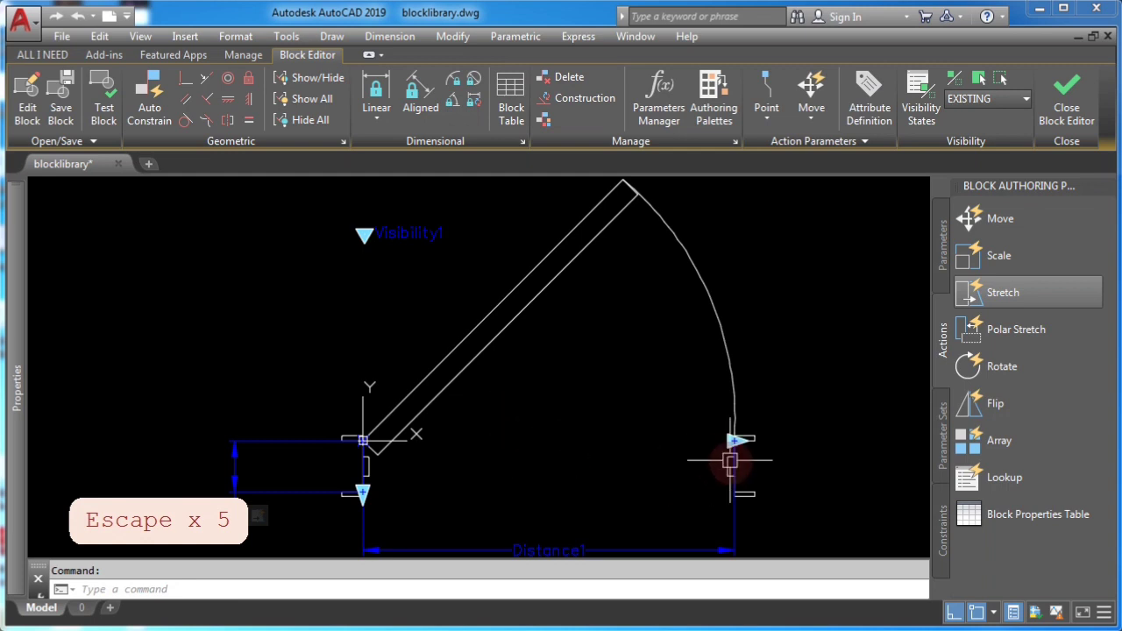
- Set the door-width parameter Distance1 to use a List of distance values
middle_click_drag(499, 508, 514, 491)
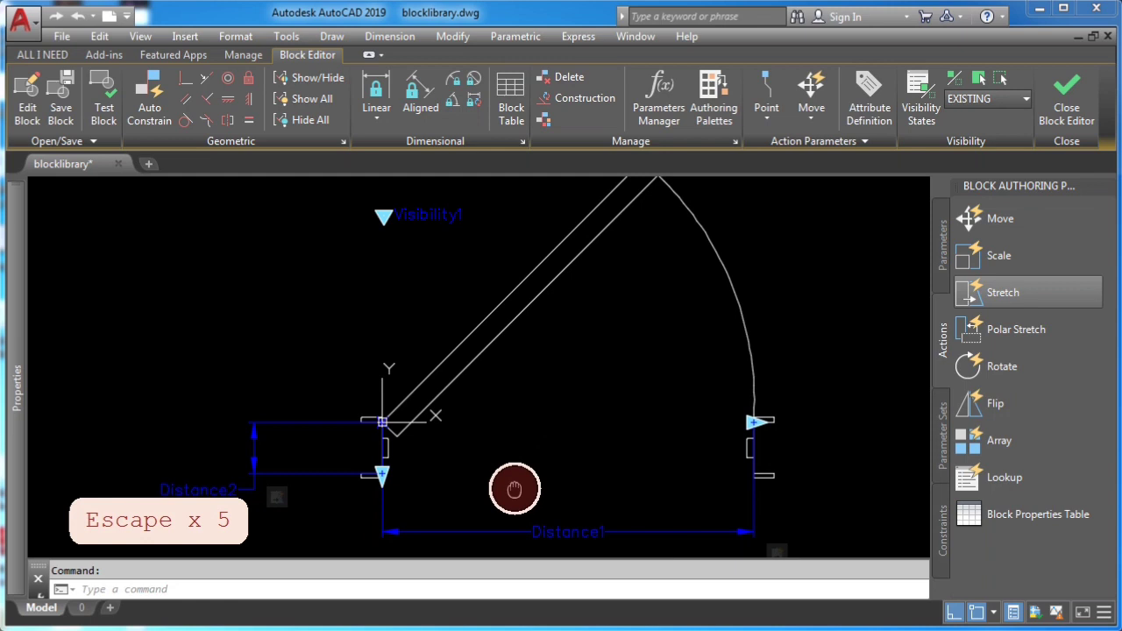
left_click(524, 532)
mouse_move(19, 421)
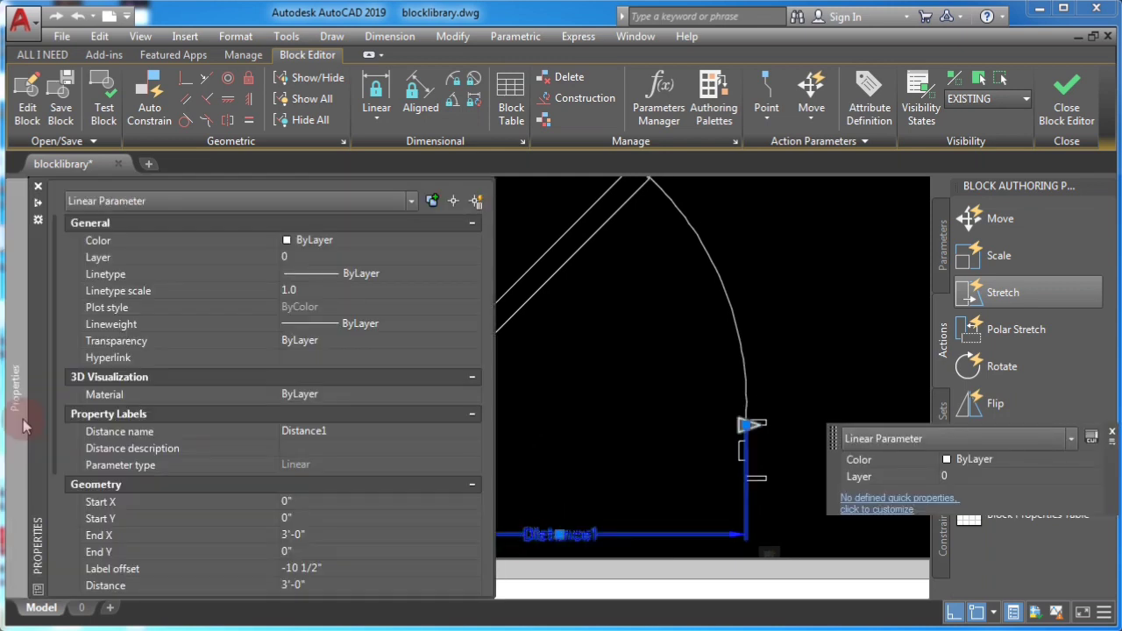
scroll(52, 438, "down", 3)
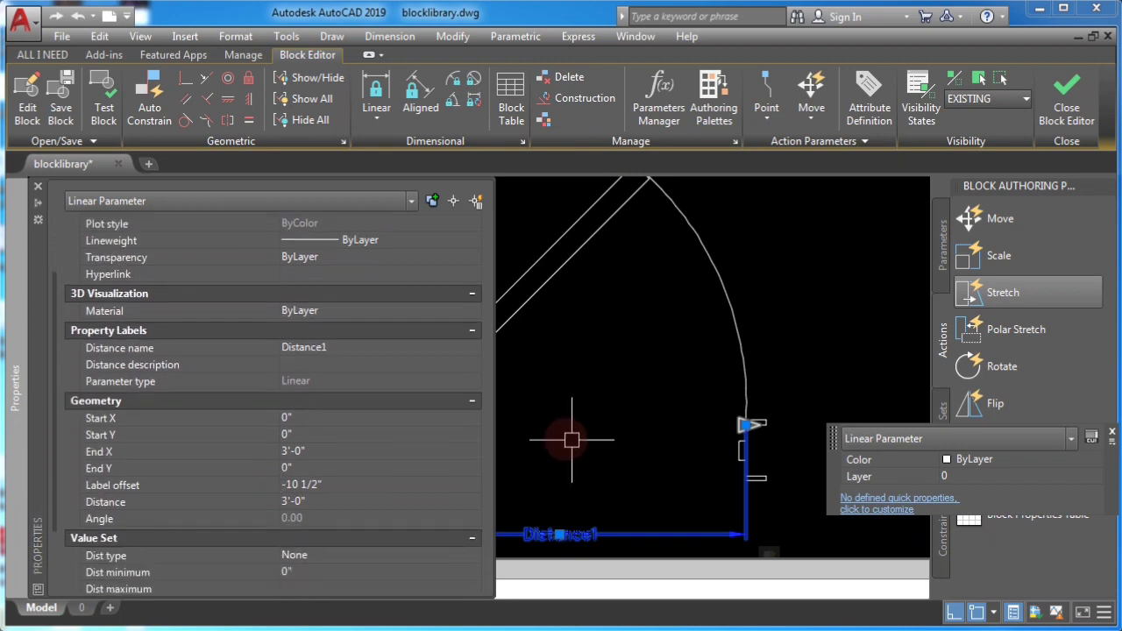
mouse_move(16, 391)
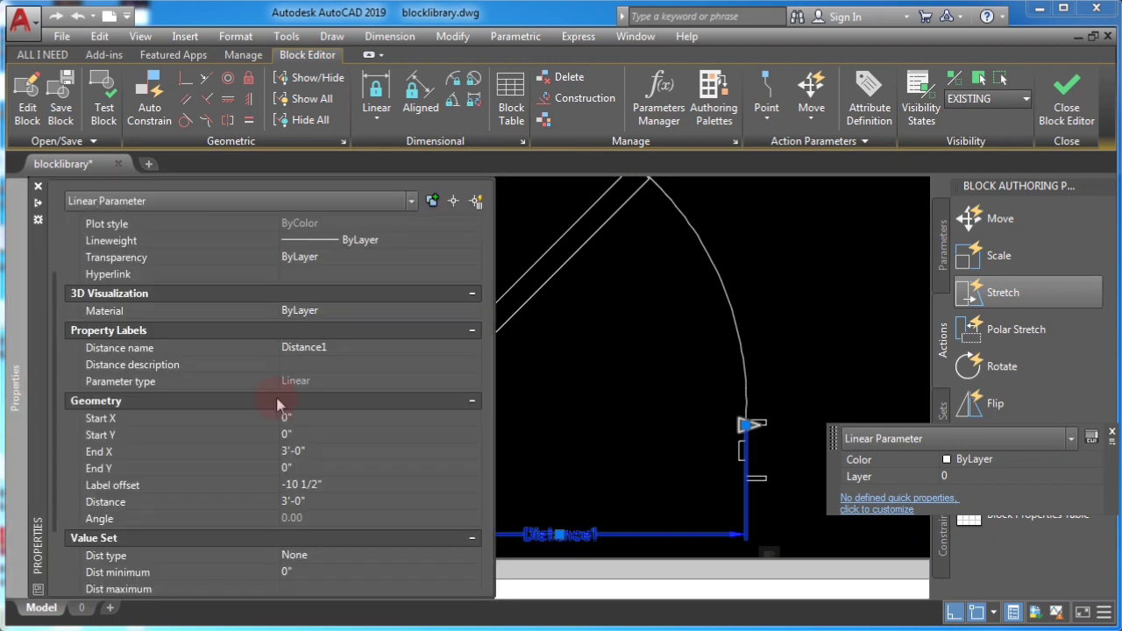
left_click_drag(494, 382, 317, 370)
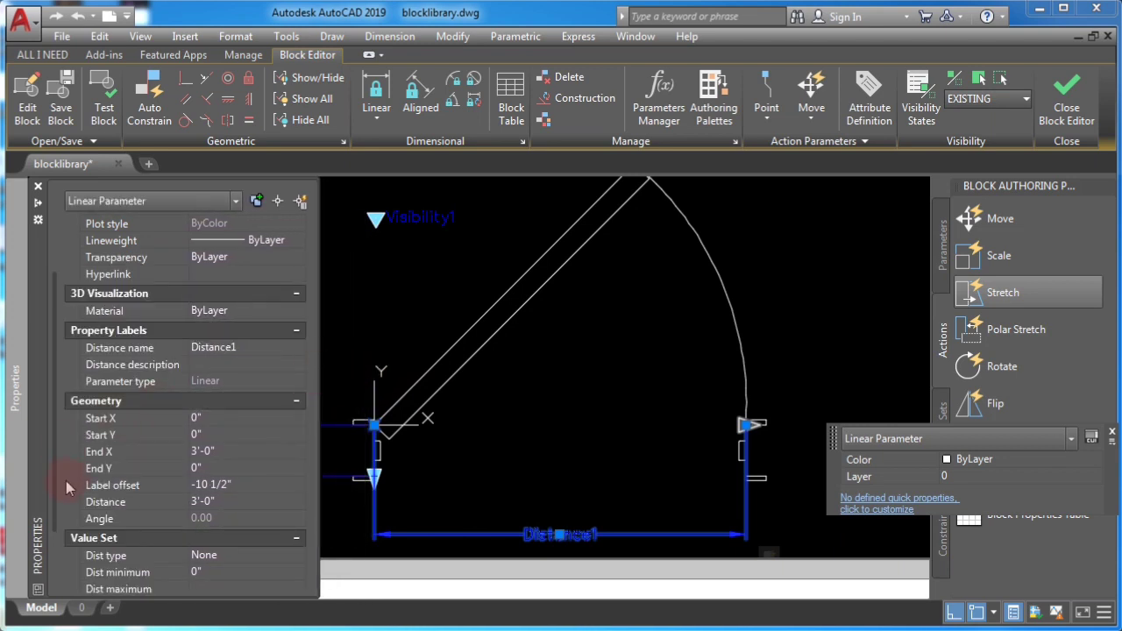
left_click_drag(55, 496, 57, 578)
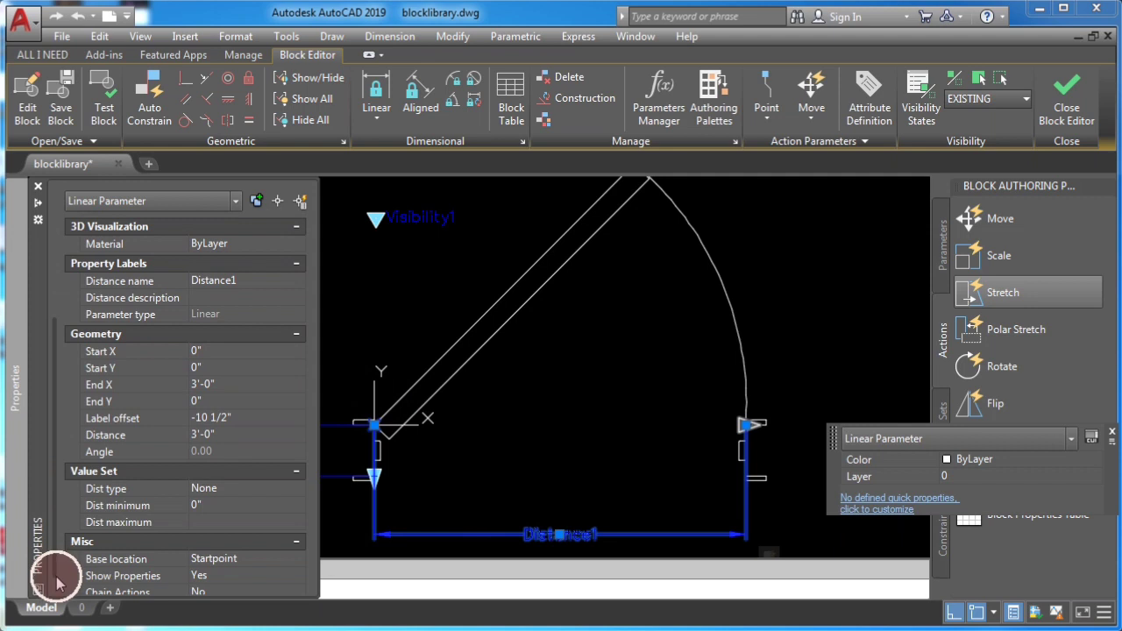
left_click(194, 506)
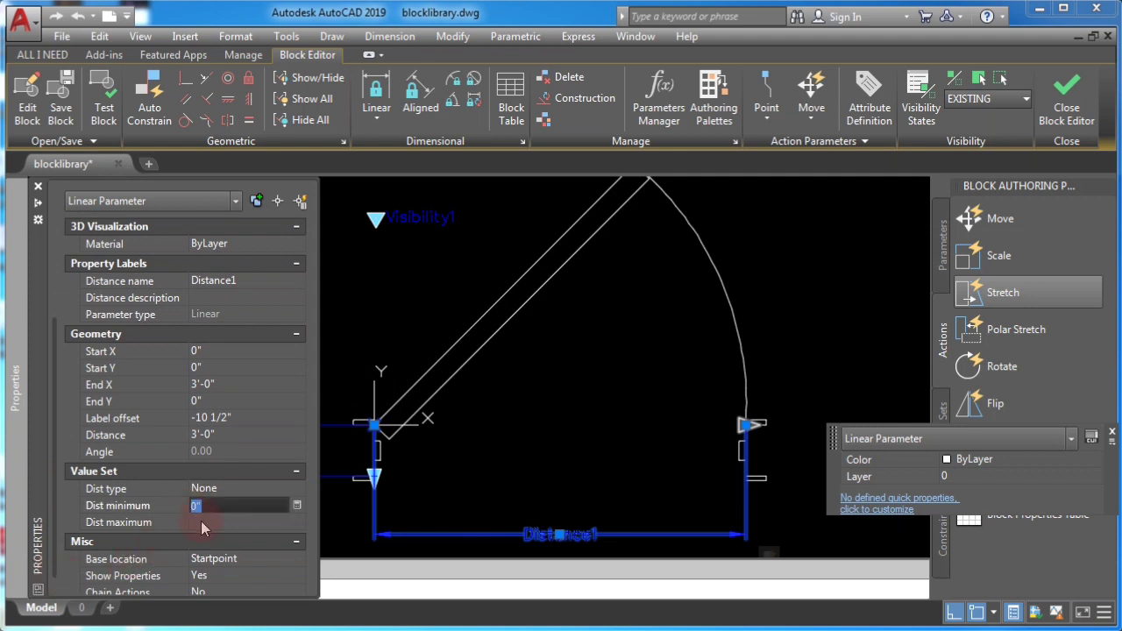
left_click(220, 492)
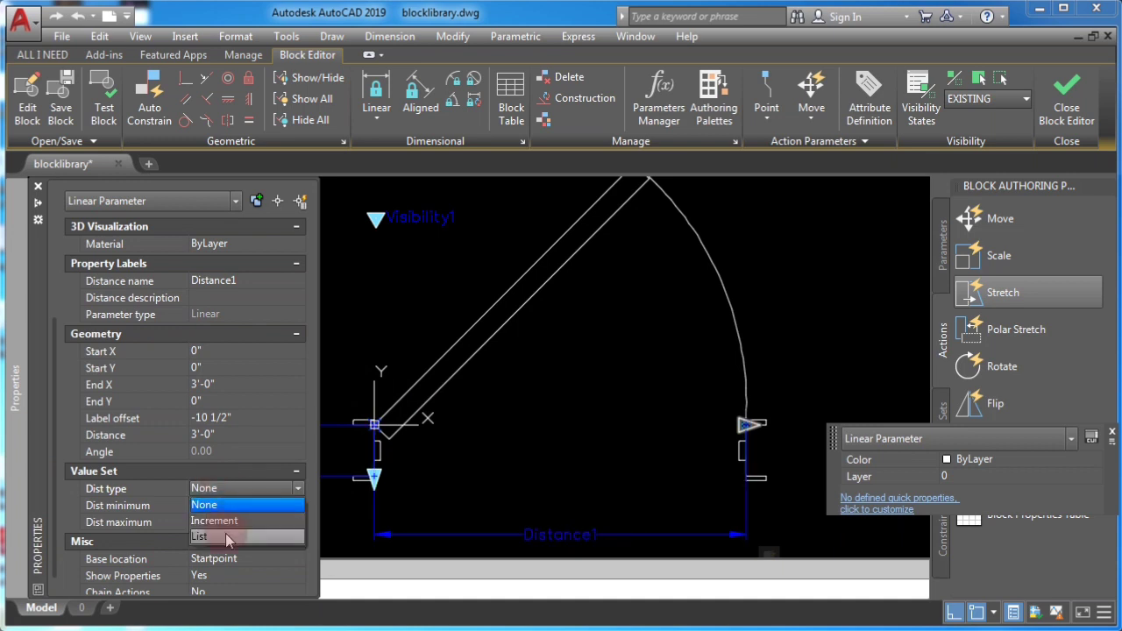
left_click(227, 536)
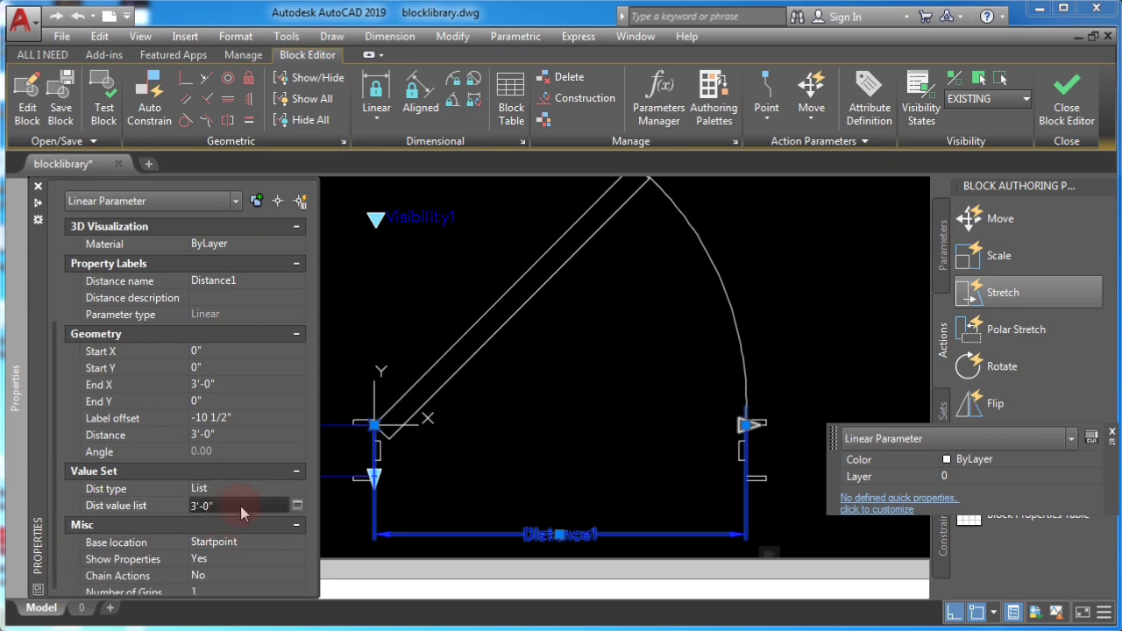
- Add 2'-0", 2'-4", 2'-6" and 2'-10" to the door-width parameter's distance value list
left_click(297, 505)
left_click_drag(408, 76, 456, 171)
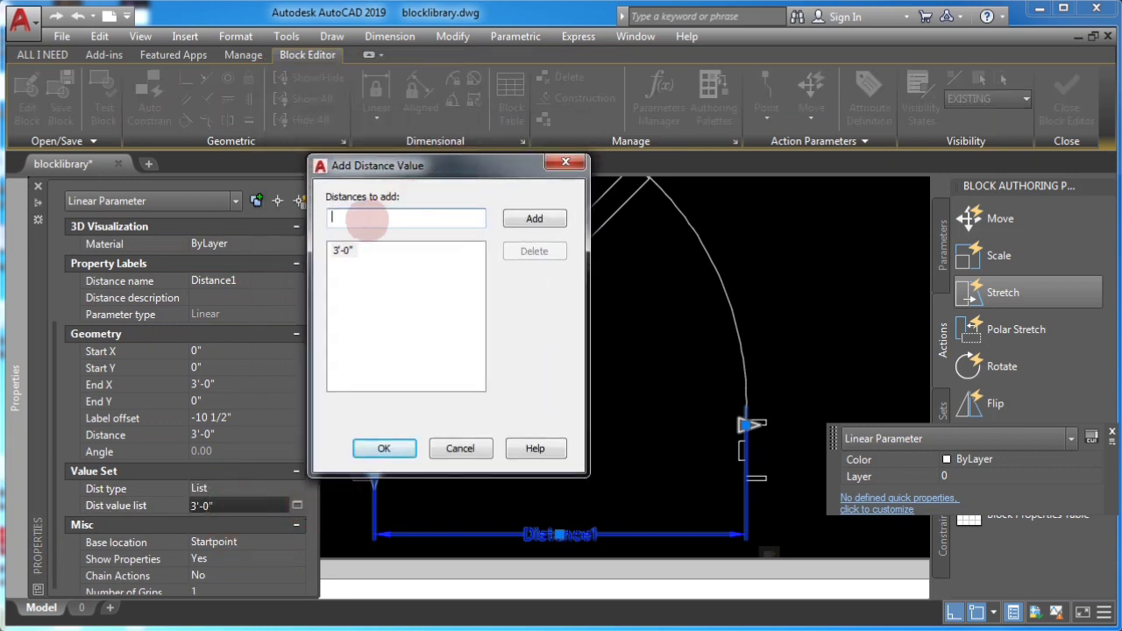
type("2'")
left_click(531, 219)
type("2'4")
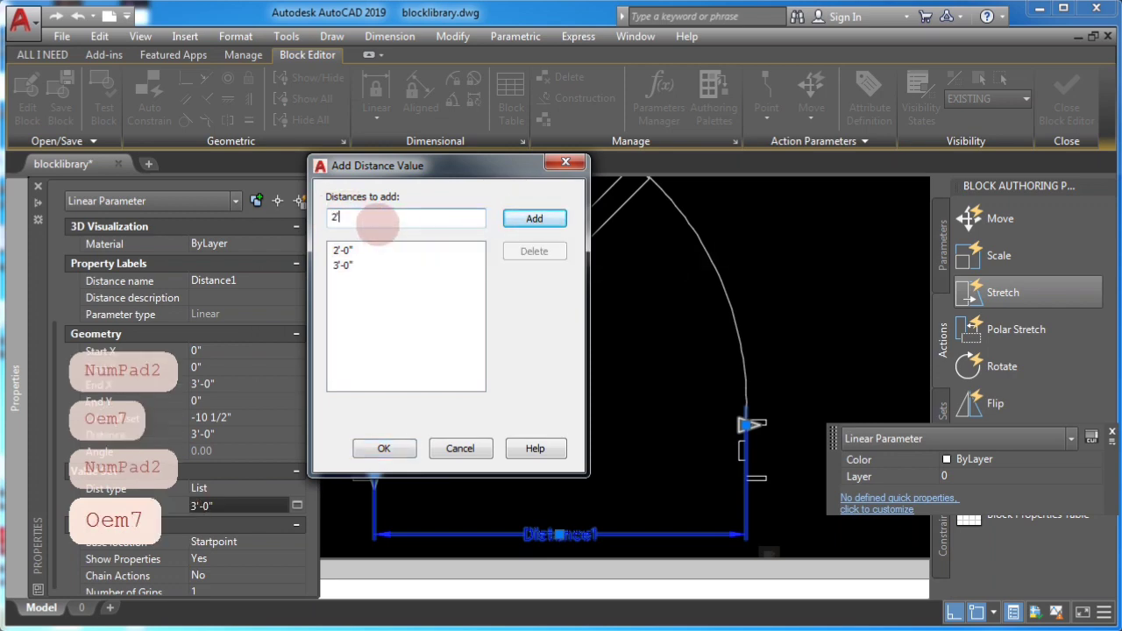
left_click(533, 219)
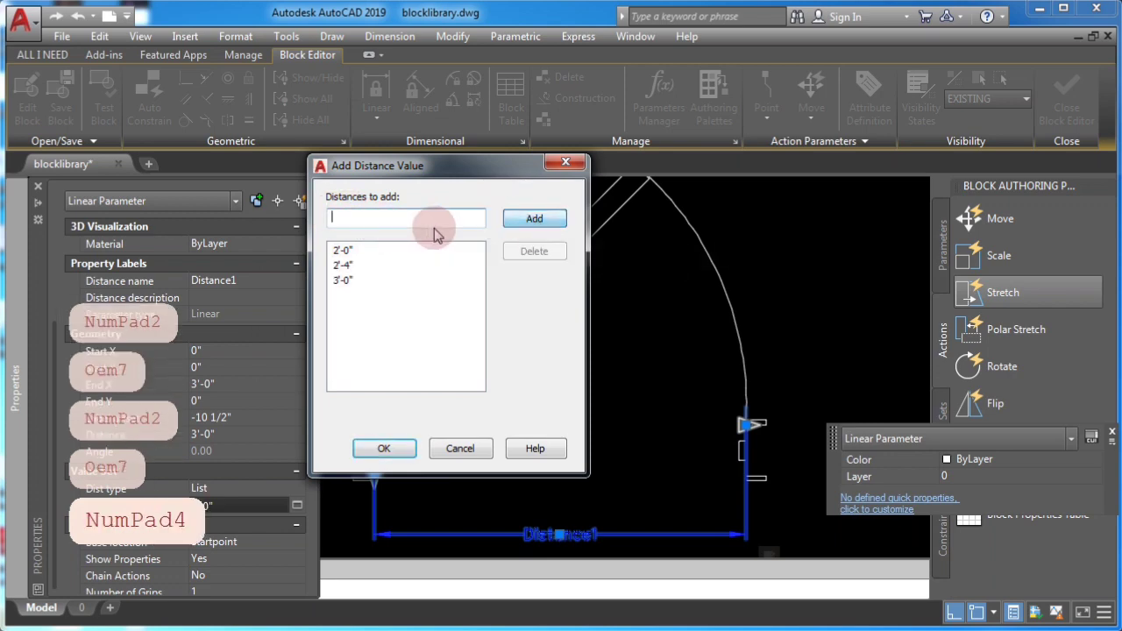
type("2'6")
left_click(534, 218)
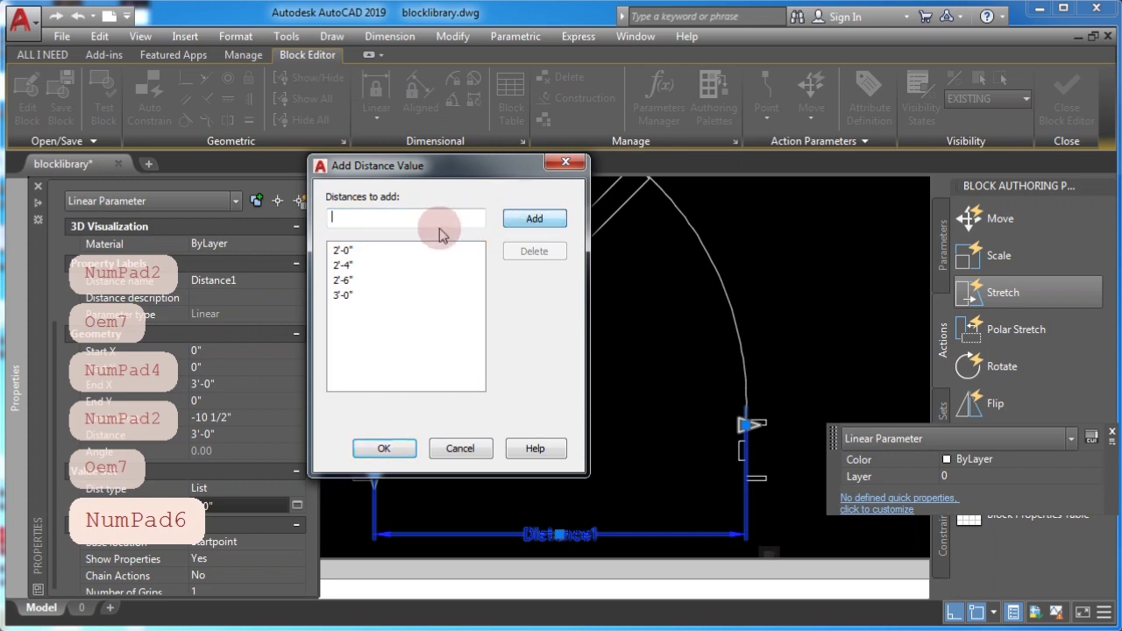
type("2'-10")
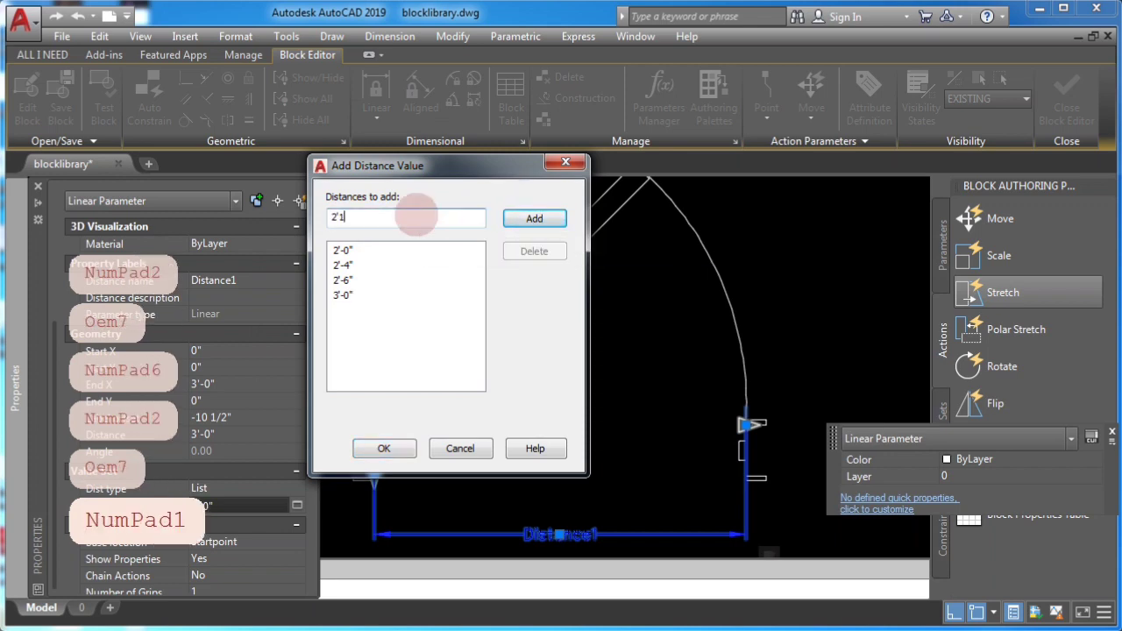
left_click(542, 219)
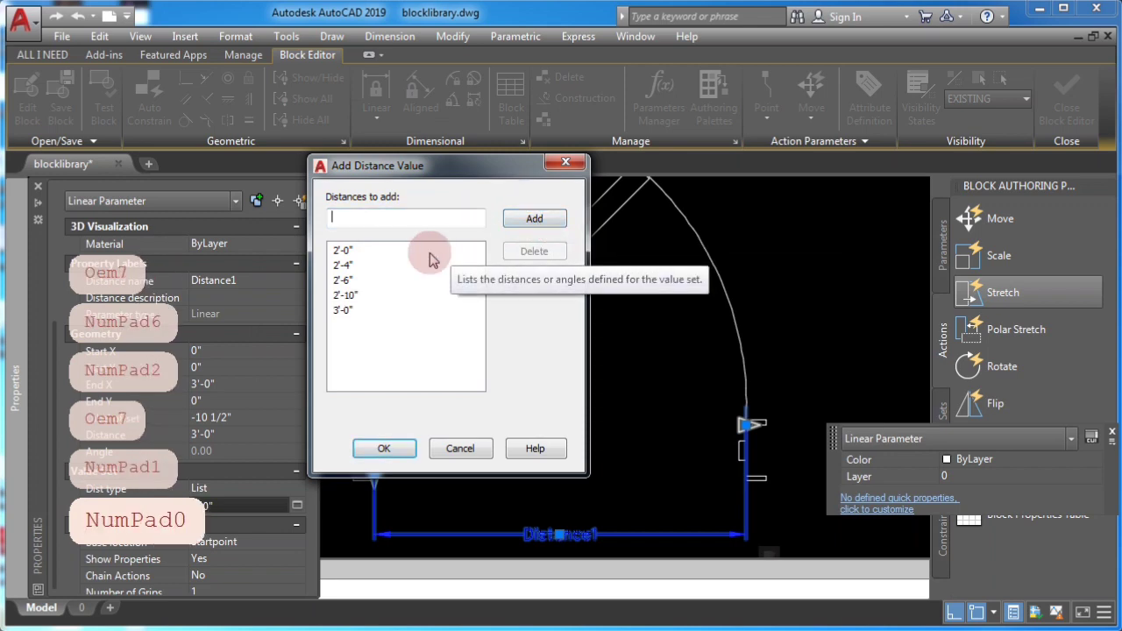
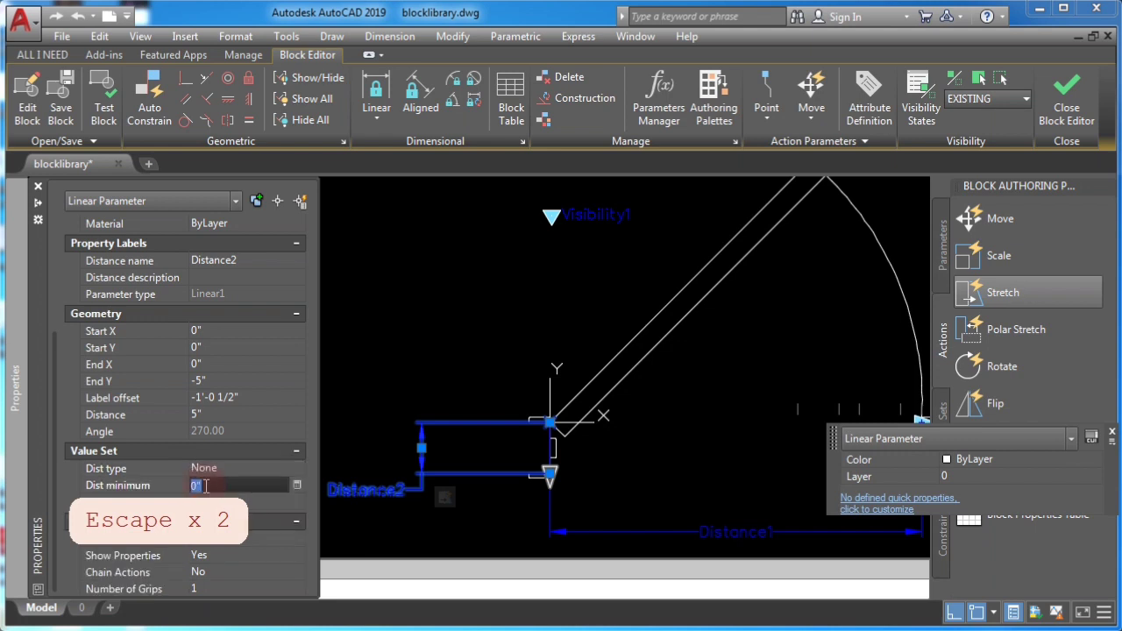
- Set the jamb-depth parameter Distance2 to a minimum of 4" and a maximum of 14", and deselect it
type("2")
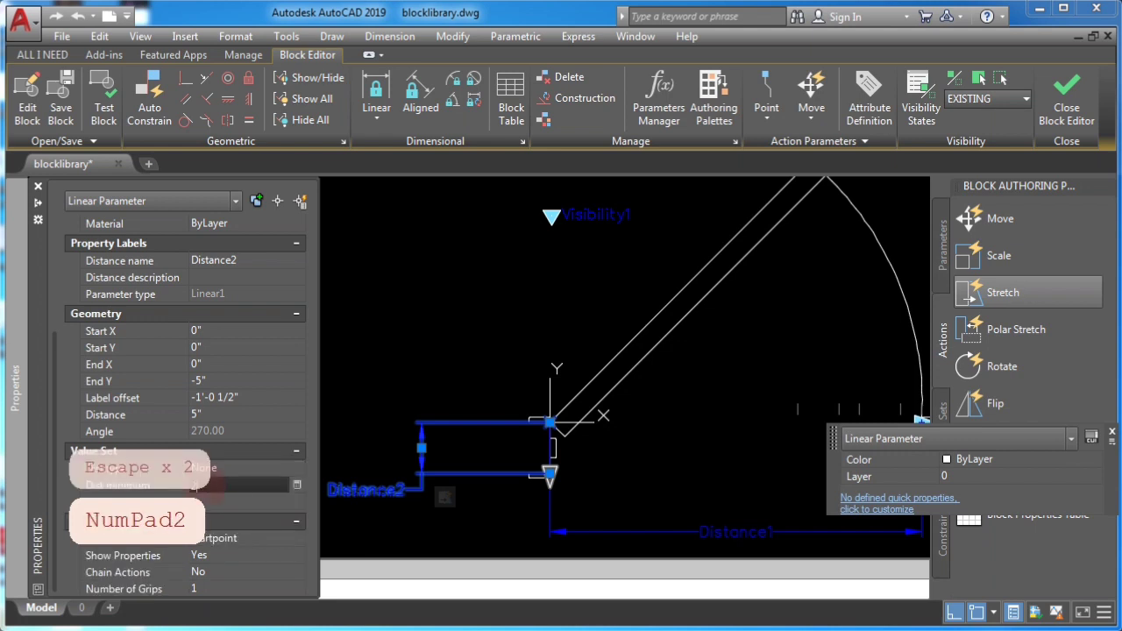
key("BackSpace")
key("BackSpace")
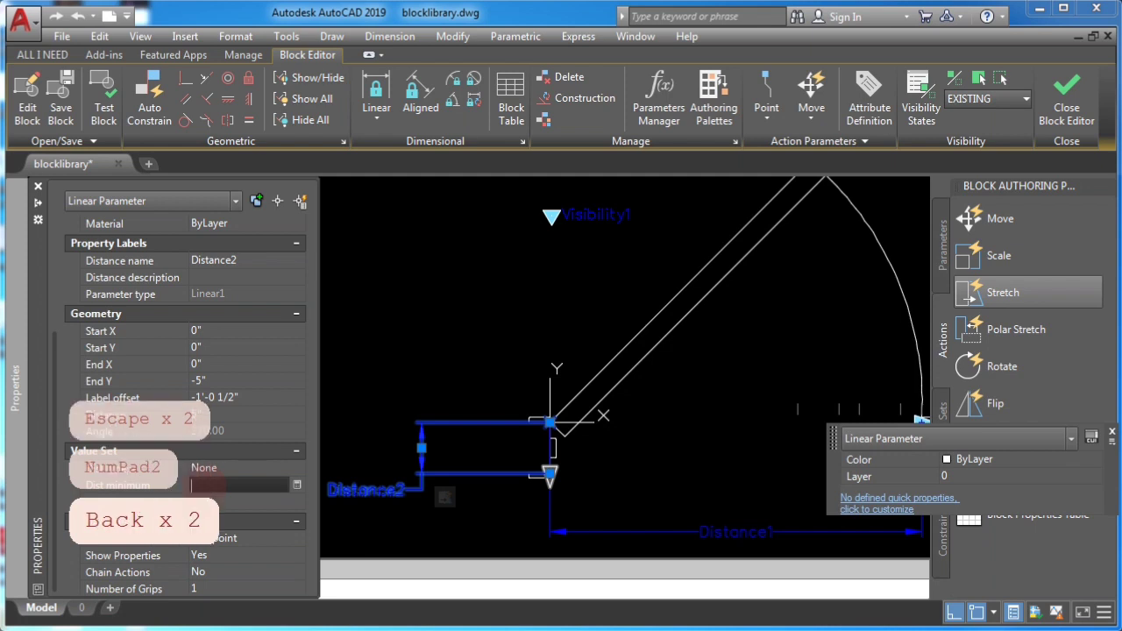
type("4")
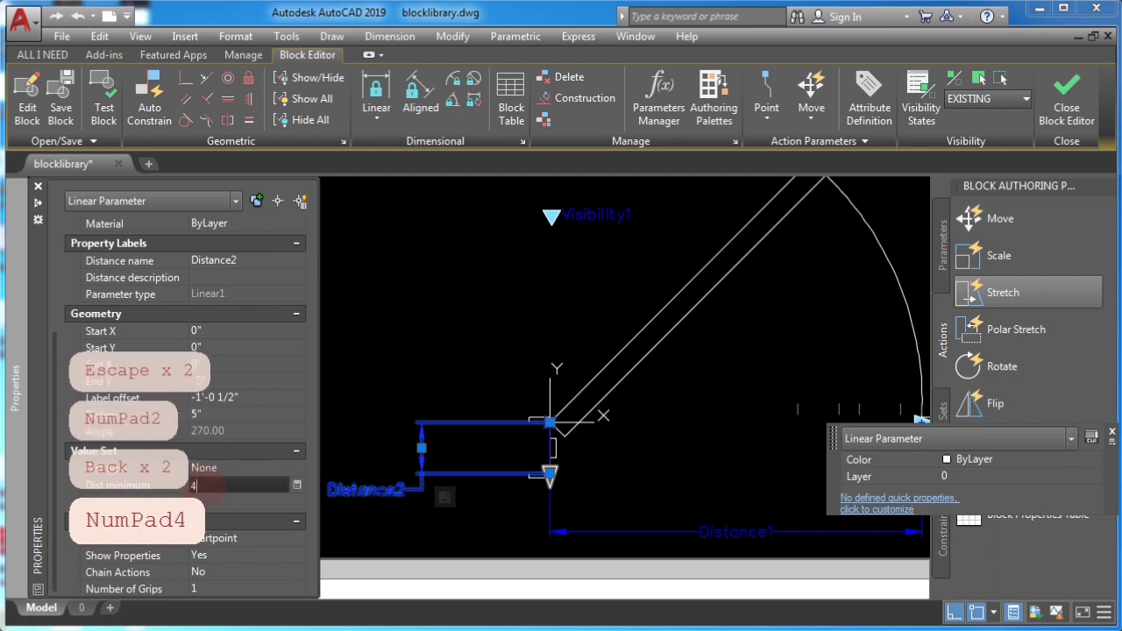
left_click(211, 503)
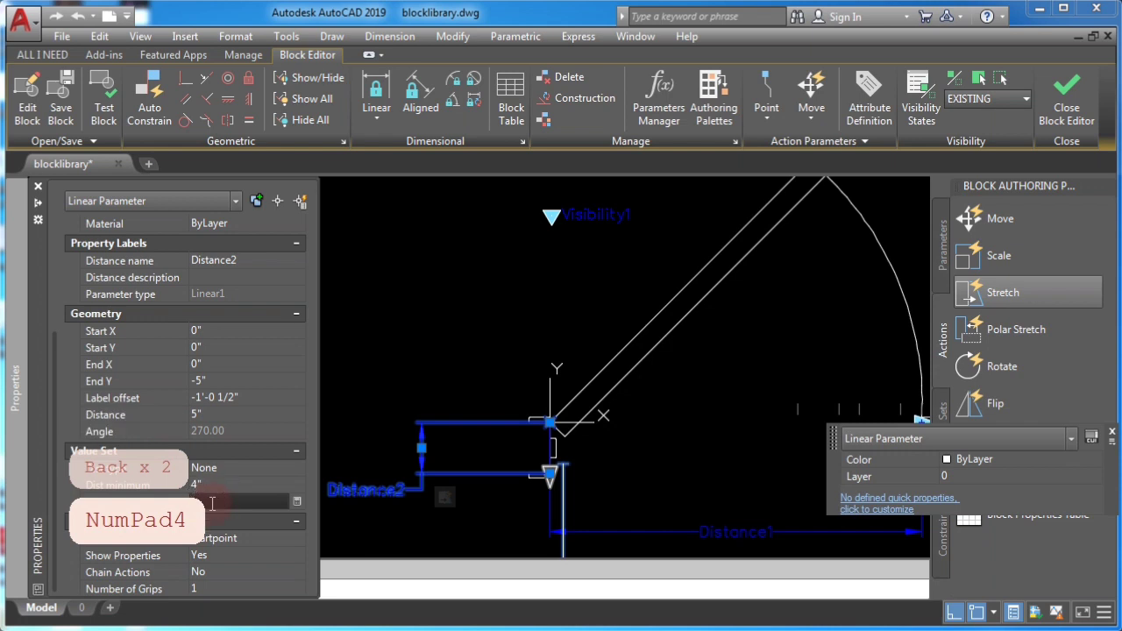
type("14")
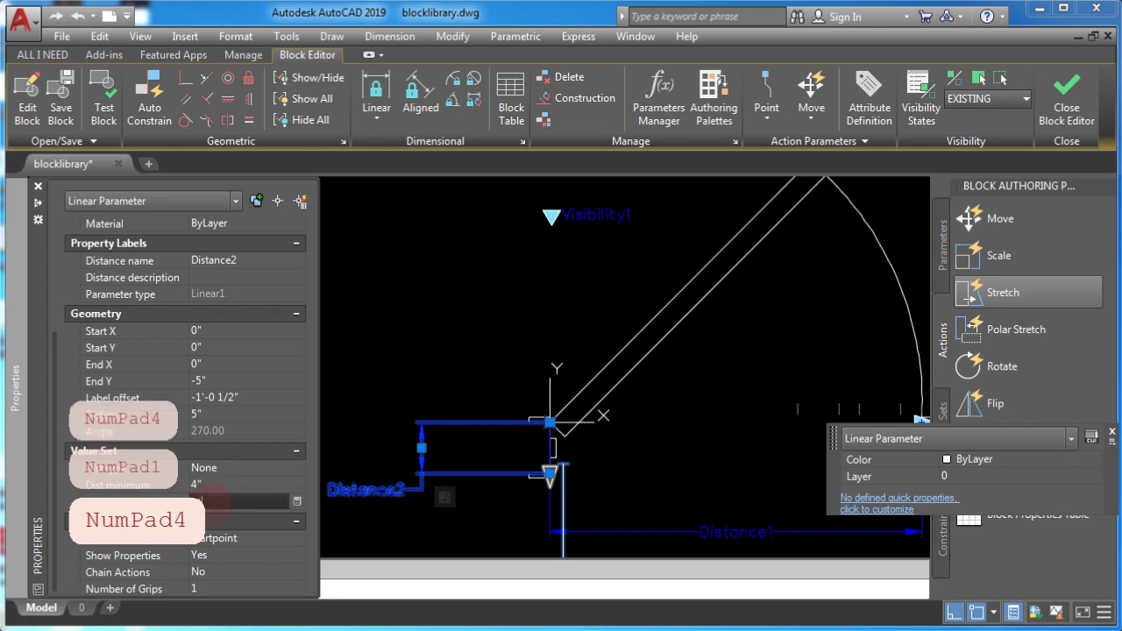
double_click(230, 498)
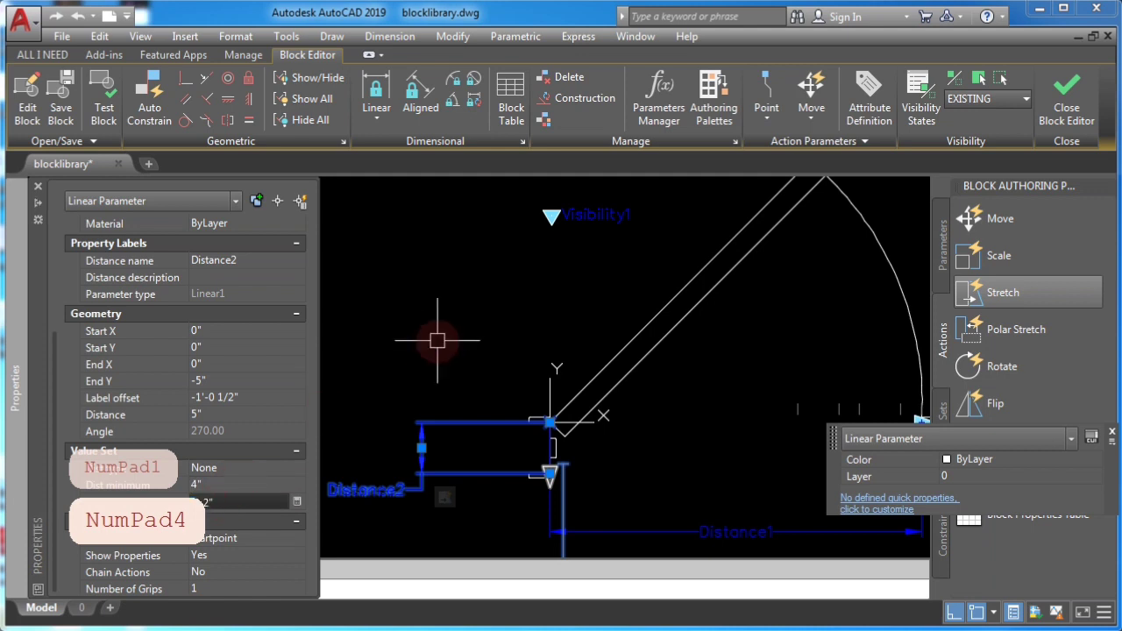
middle_click_drag(482, 370, 286, 362)
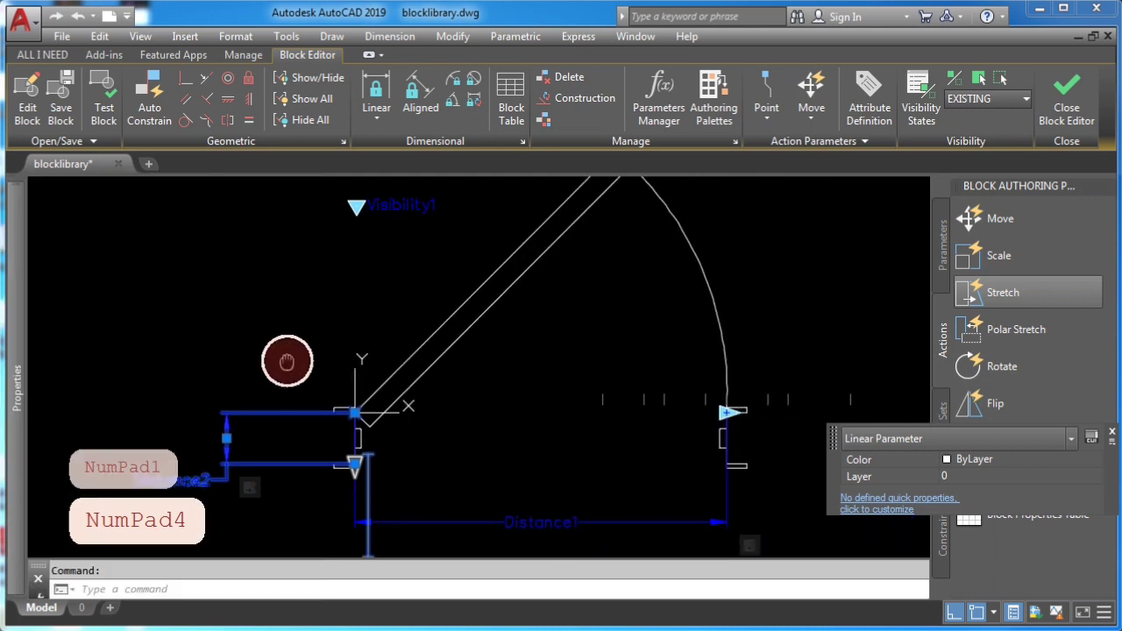
mouse_move(487, 410)
middle_mouse_down()
mouse_move(469, 423)
mouse_move(461, 382)
middle_mouse_up()
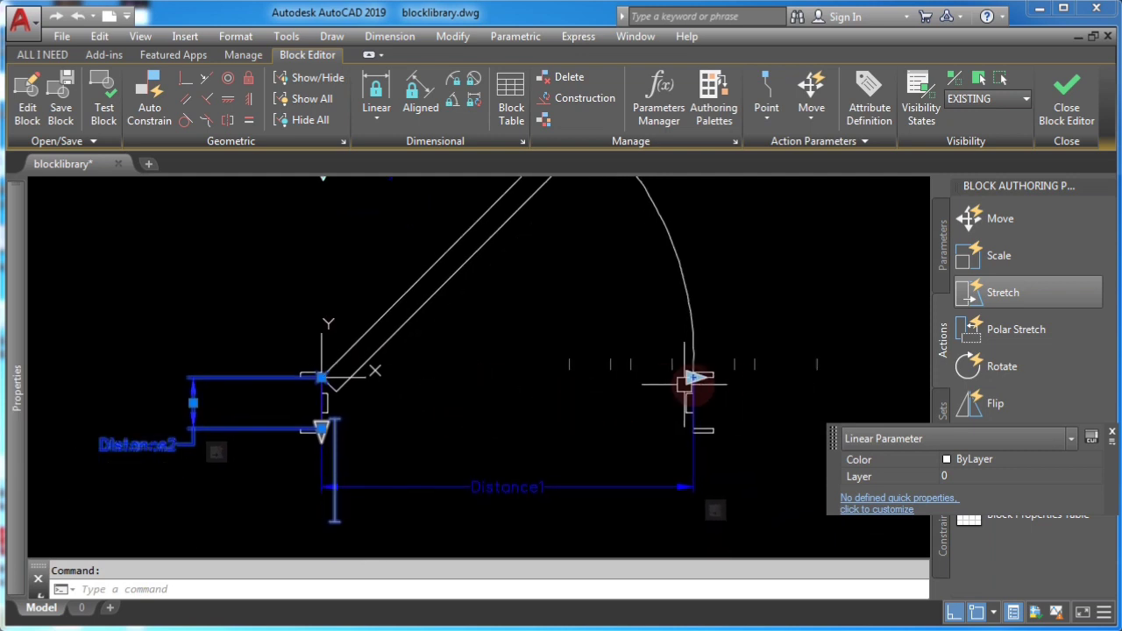
middle_click_drag(441, 416, 460, 453)
key("Escape")
- Add a stretch action to the door-width parameter's far end point, framing the open door leaf's tip and selecting only the leaf
scroll(438, 362, "down", 3)
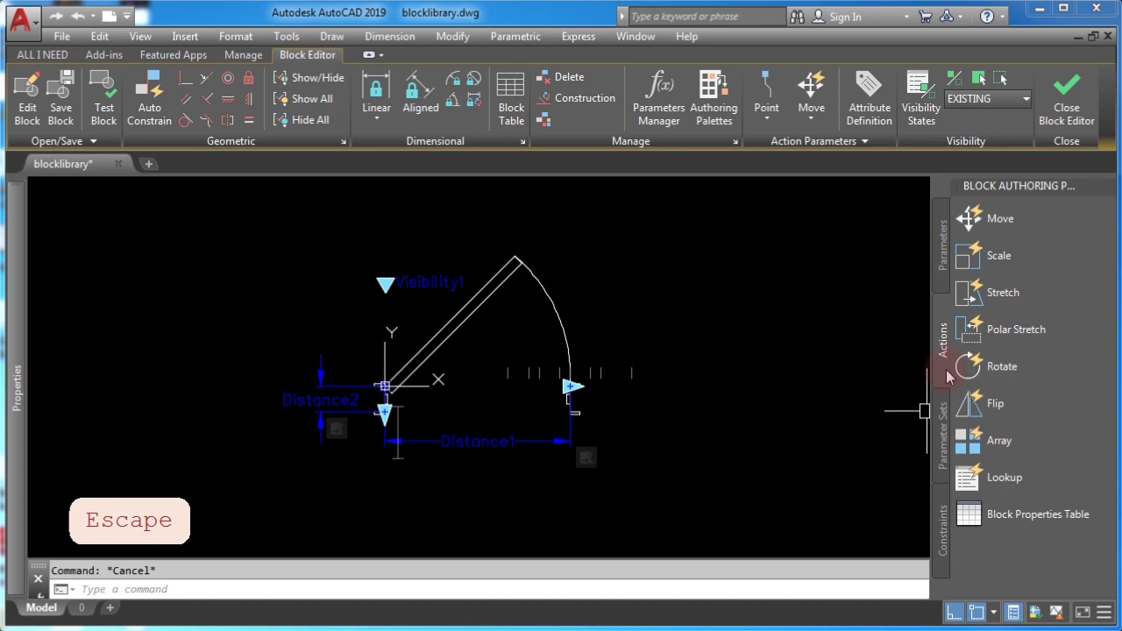
left_click(1002, 295)
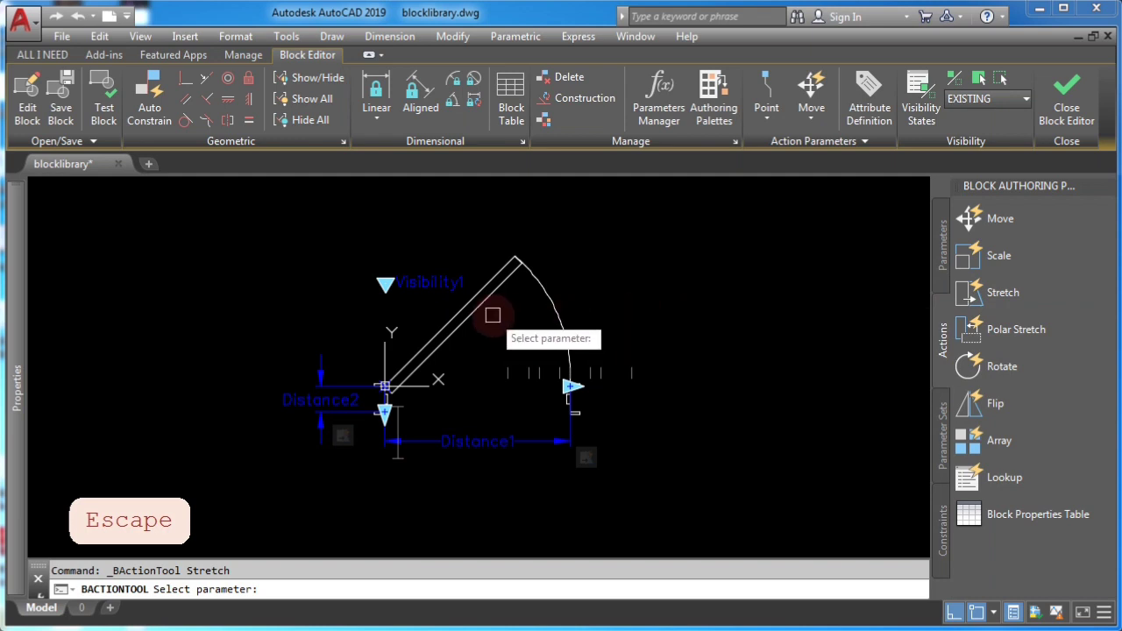
left_click(488, 439)
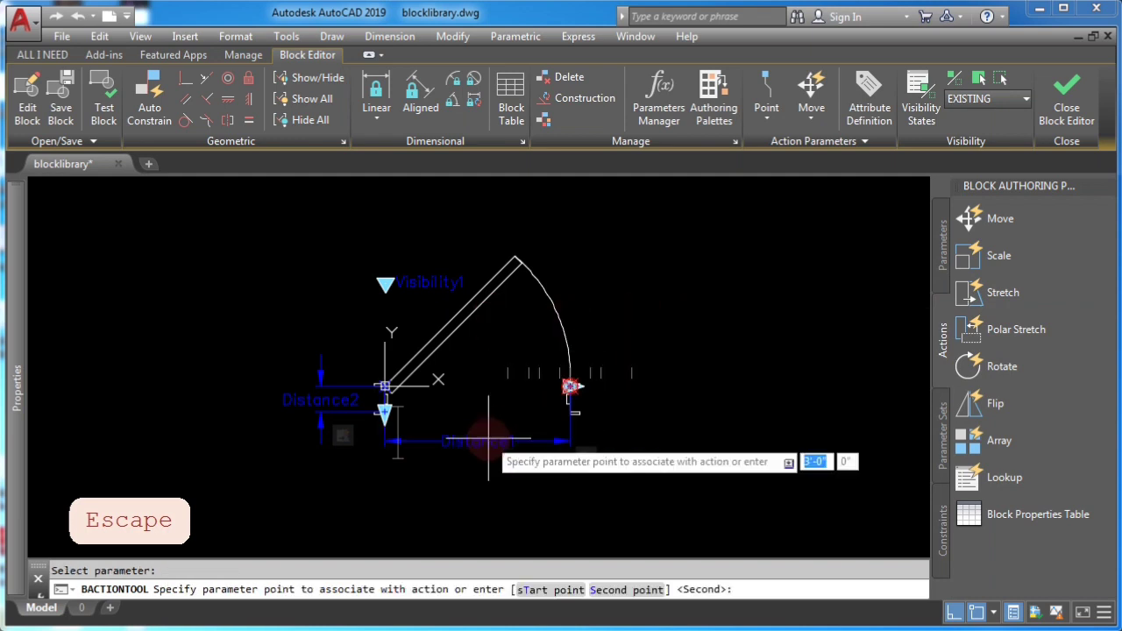
left_click(570, 385)
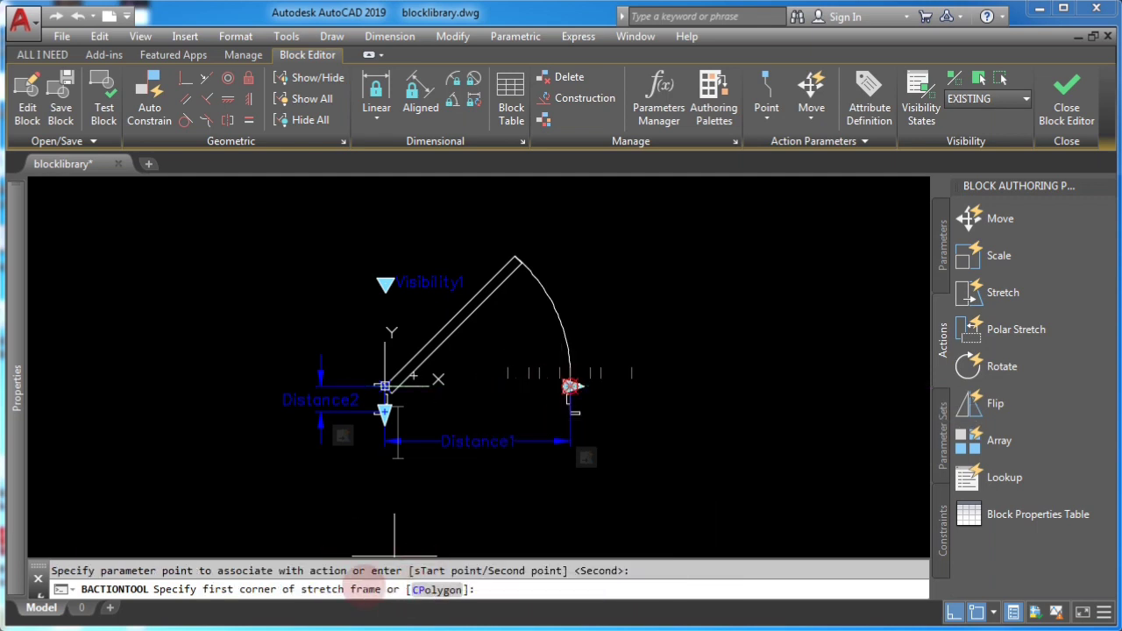
left_click(561, 278)
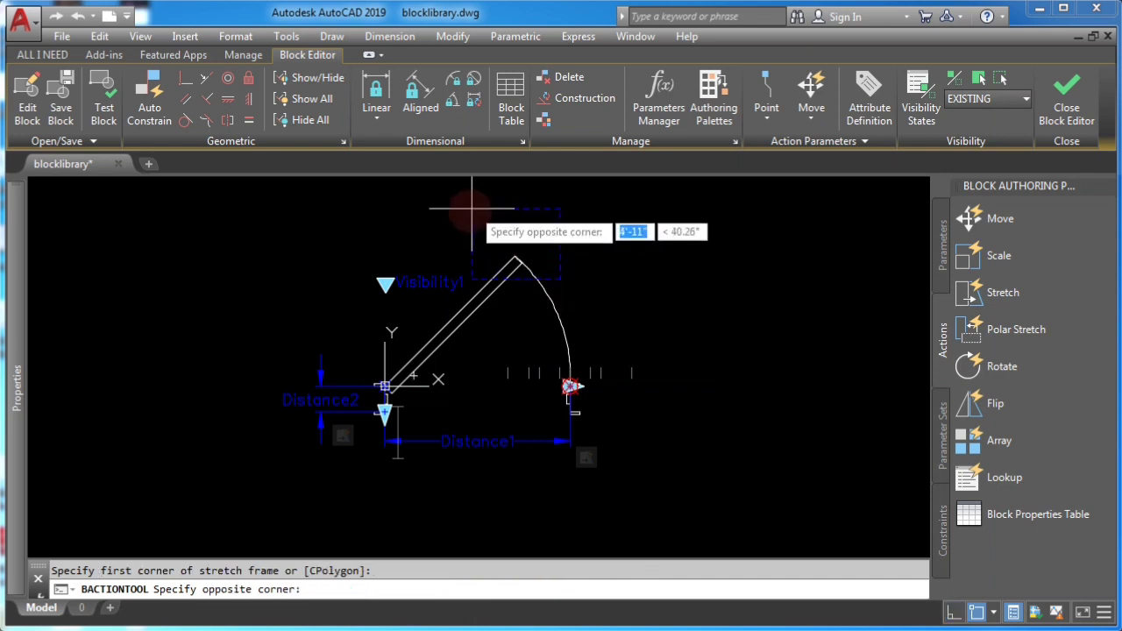
left_click(480, 214)
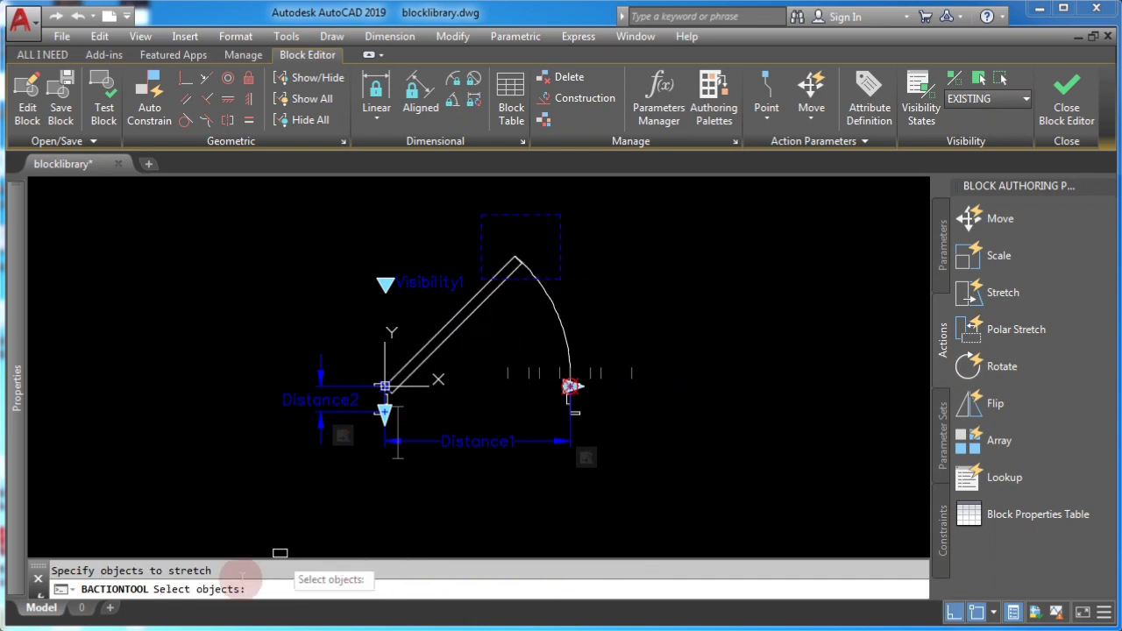
left_click(487, 297)
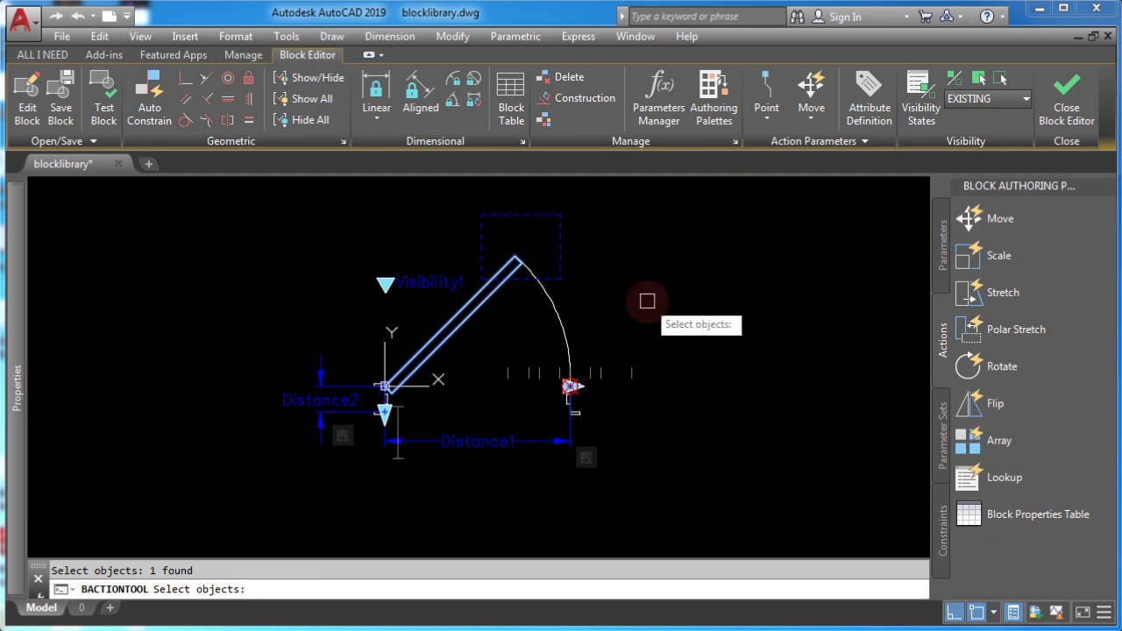
key("Return")
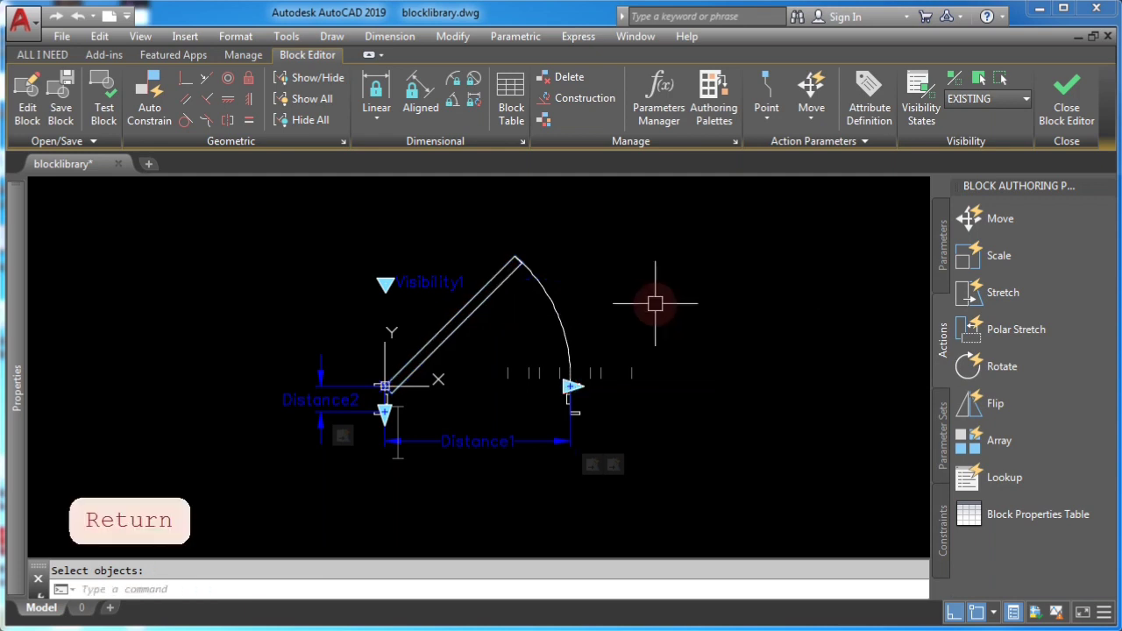
- Set the angle offset of the open door leaf's stretch action to 45 and deselect the action
left_click(612, 471)
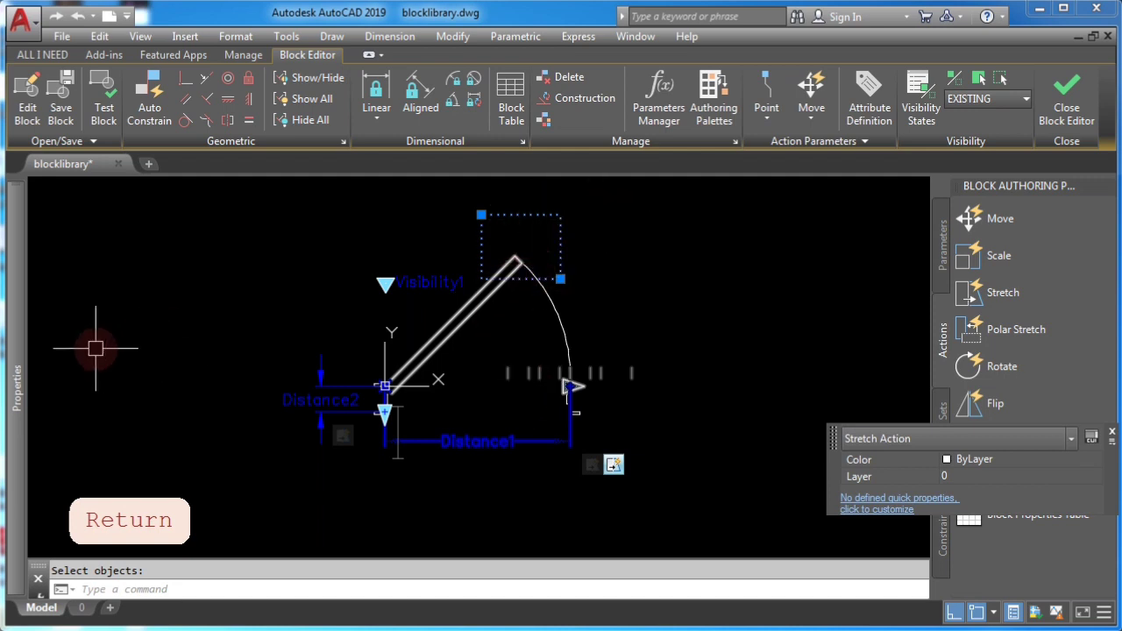
mouse_move(25, 323)
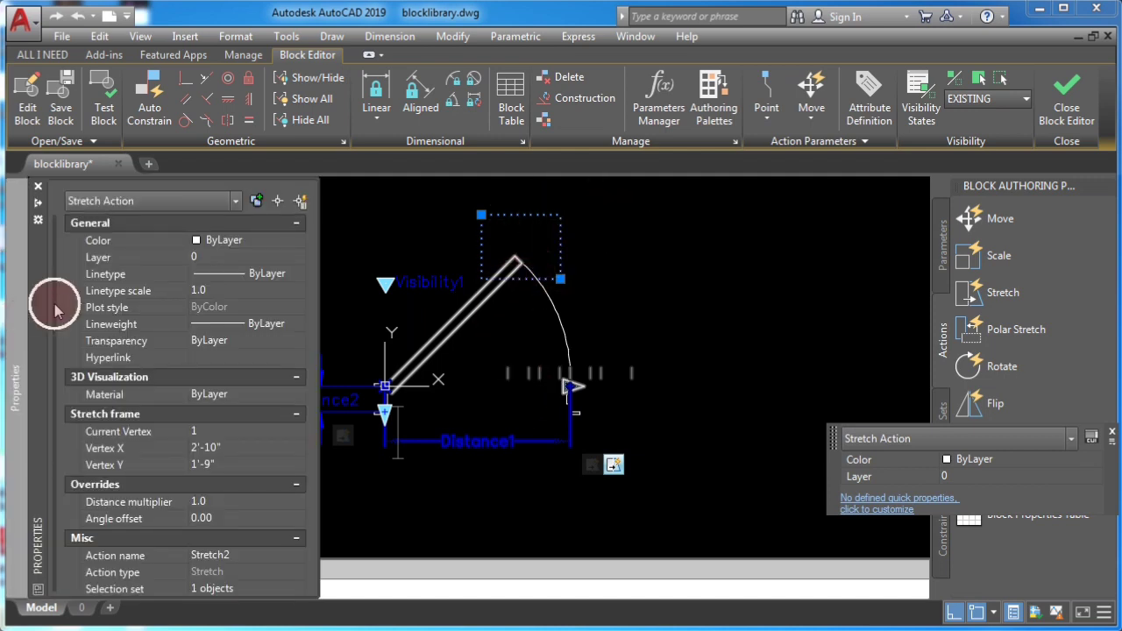
scroll(54, 308, "down", 1)
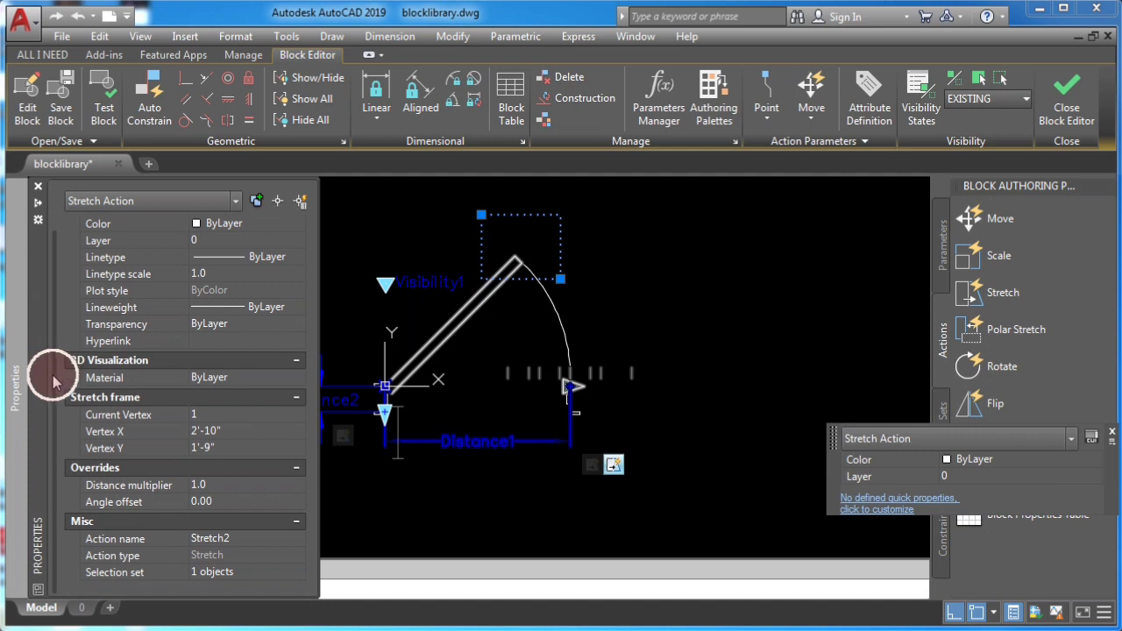
left_click(222, 502)
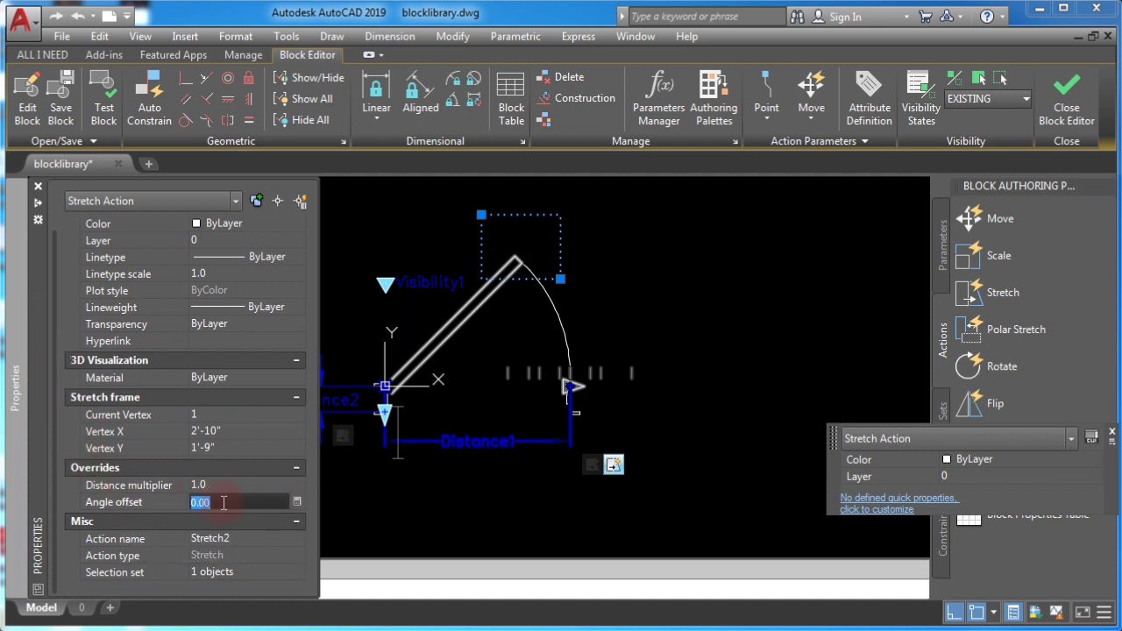
type("45")
key("Return")
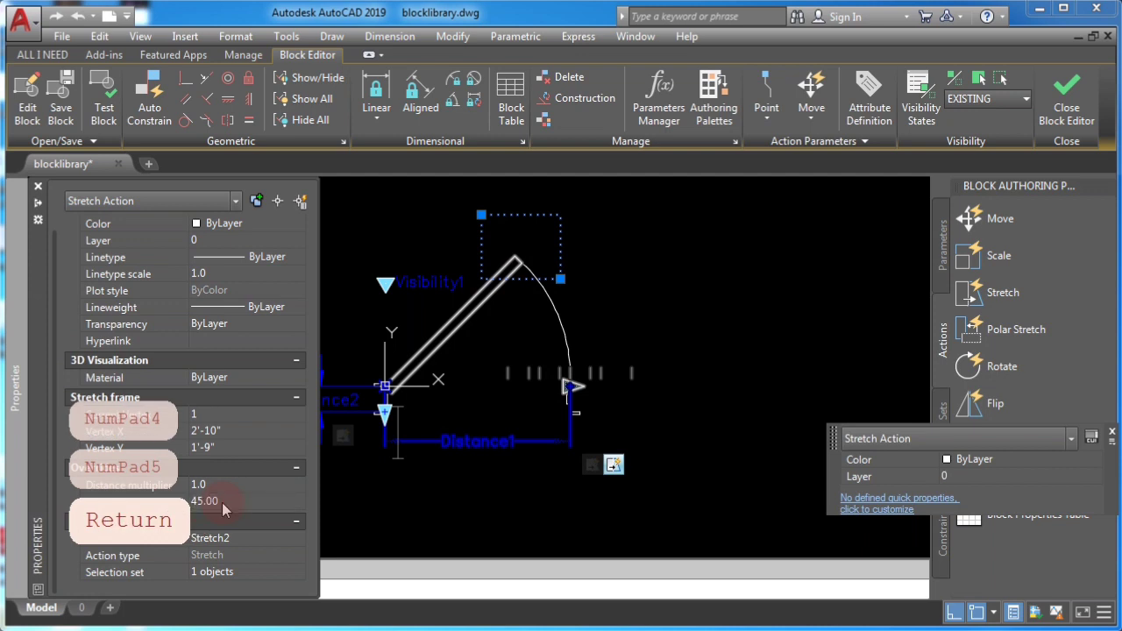
middle_click_drag(537, 315, 554, 352)
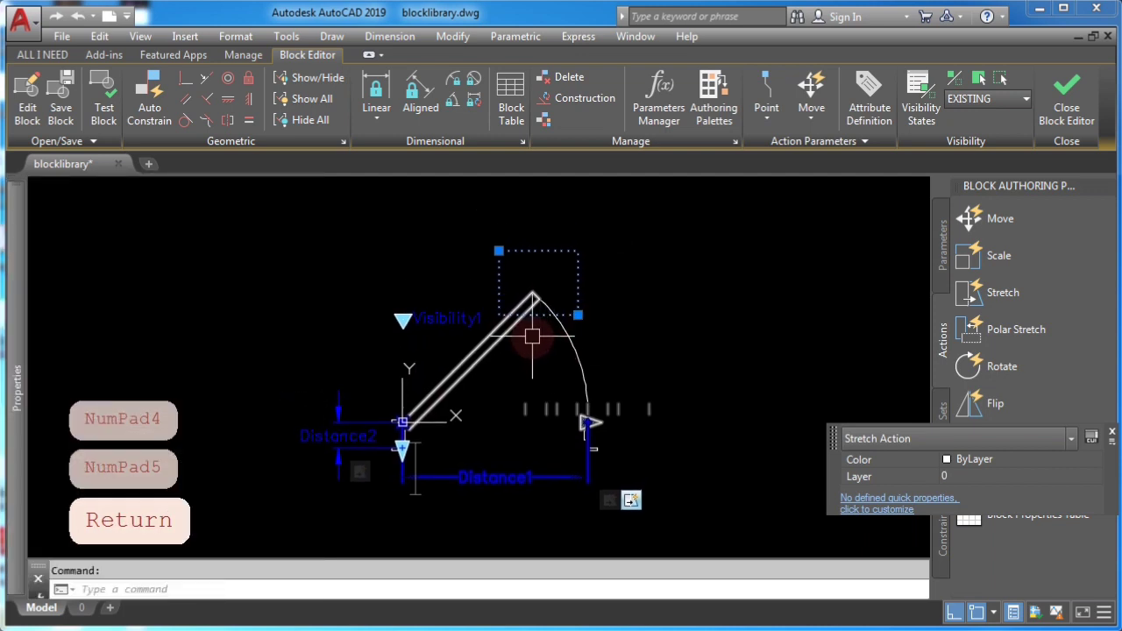
key("Escape")
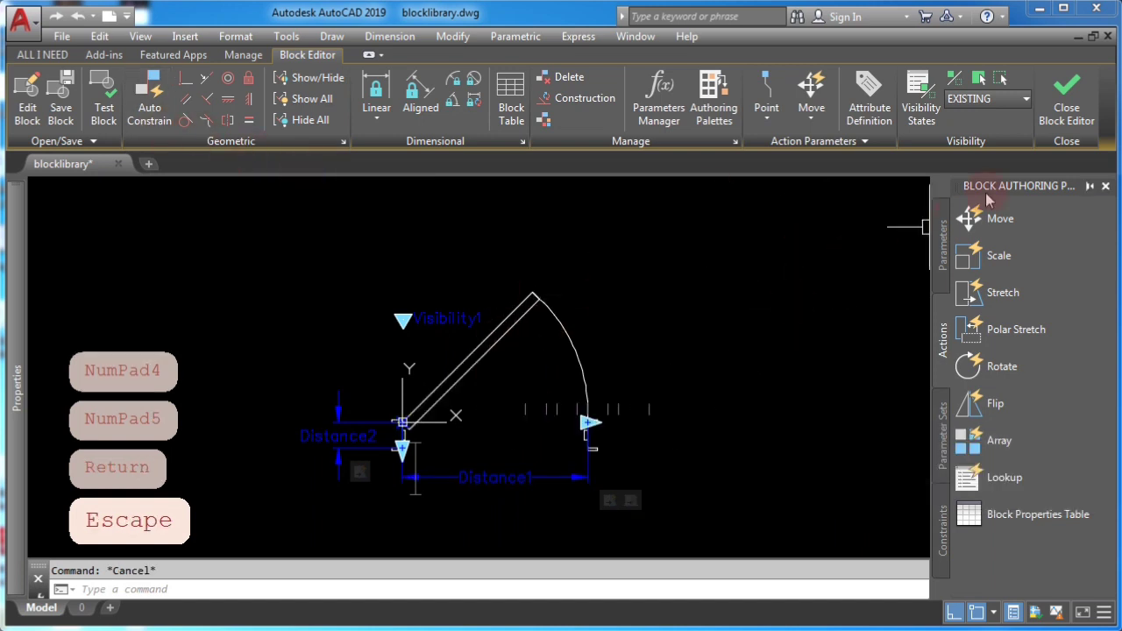
- Open the block for testing and preview stretching the door width to 4'-0", cancelling the change
left_click(104, 97)
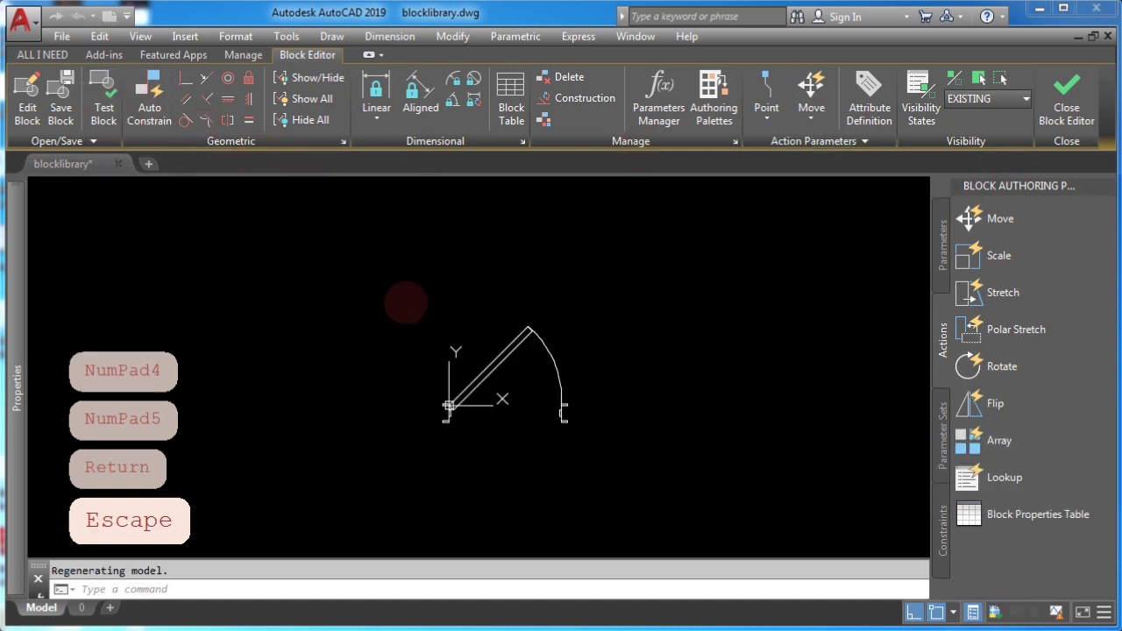
left_click(603, 345)
scroll(642, 401, "up", 3)
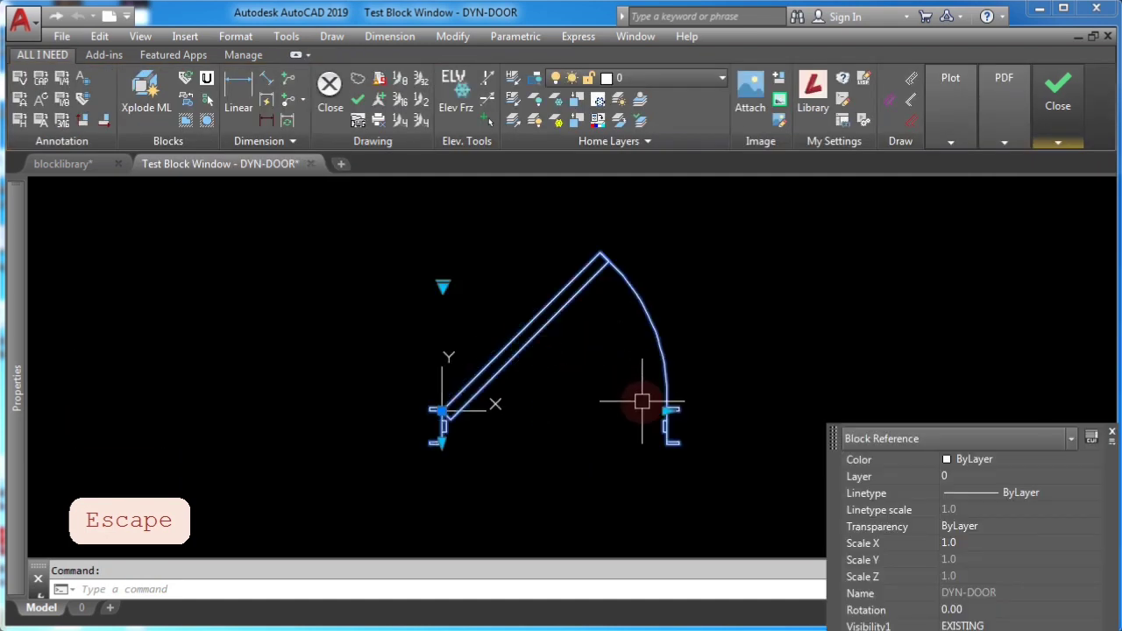
left_click(665, 409)
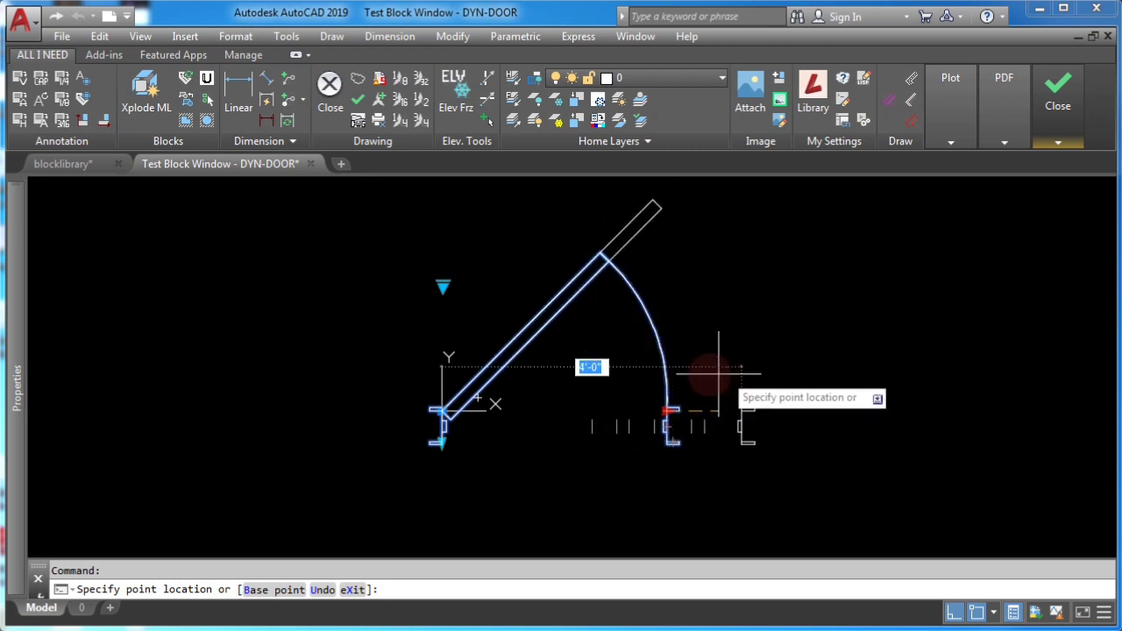
key("Escape")
key("Escape")
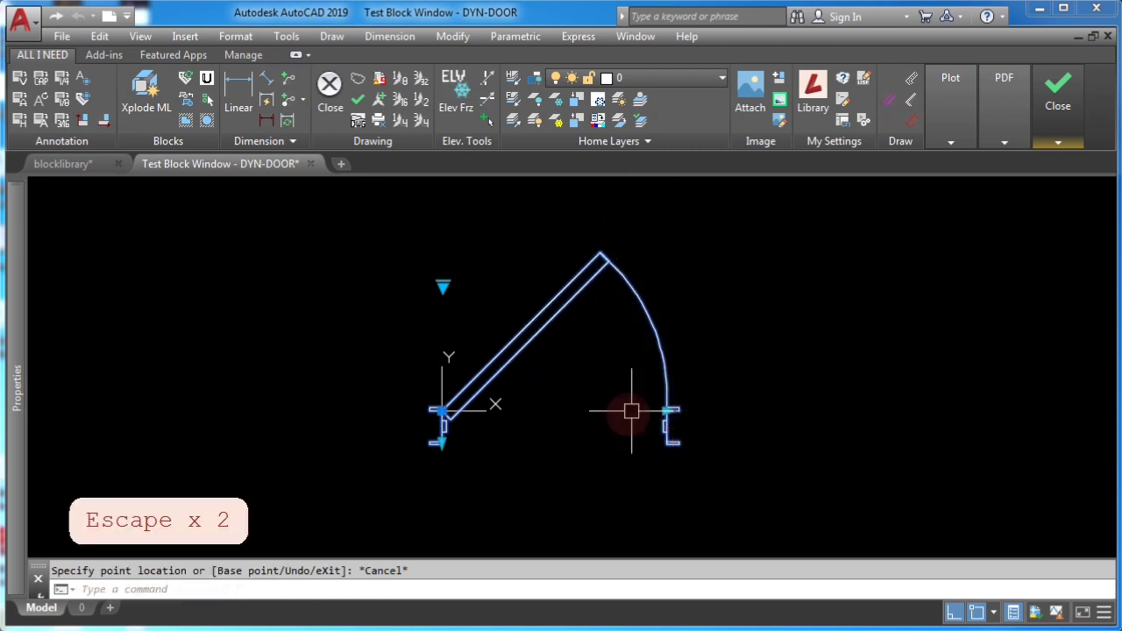
- Preview stretching the test door's jamb depth to 1'-2" and cancel the change
left_click(442, 443)
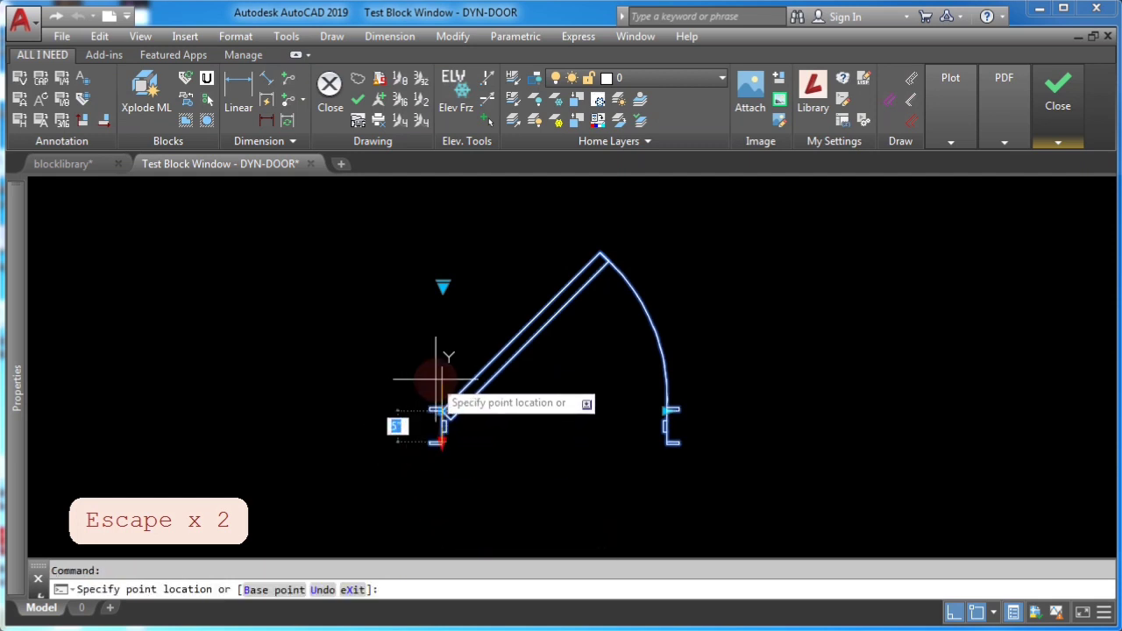
scroll(442, 442, "up", 5)
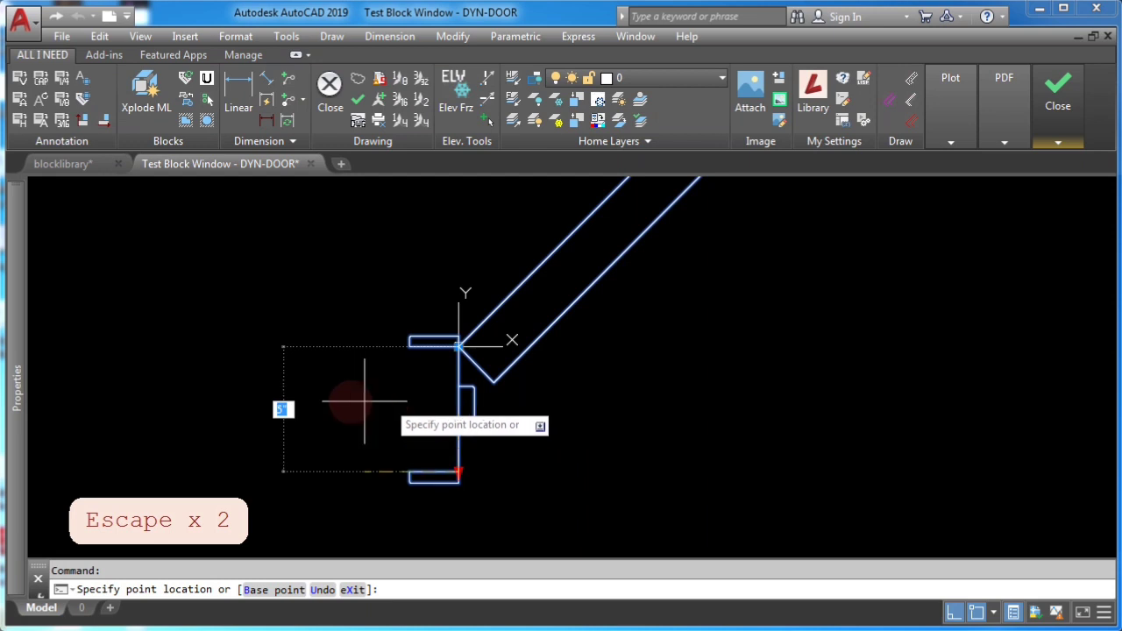
scroll(394, 412, "down", 3)
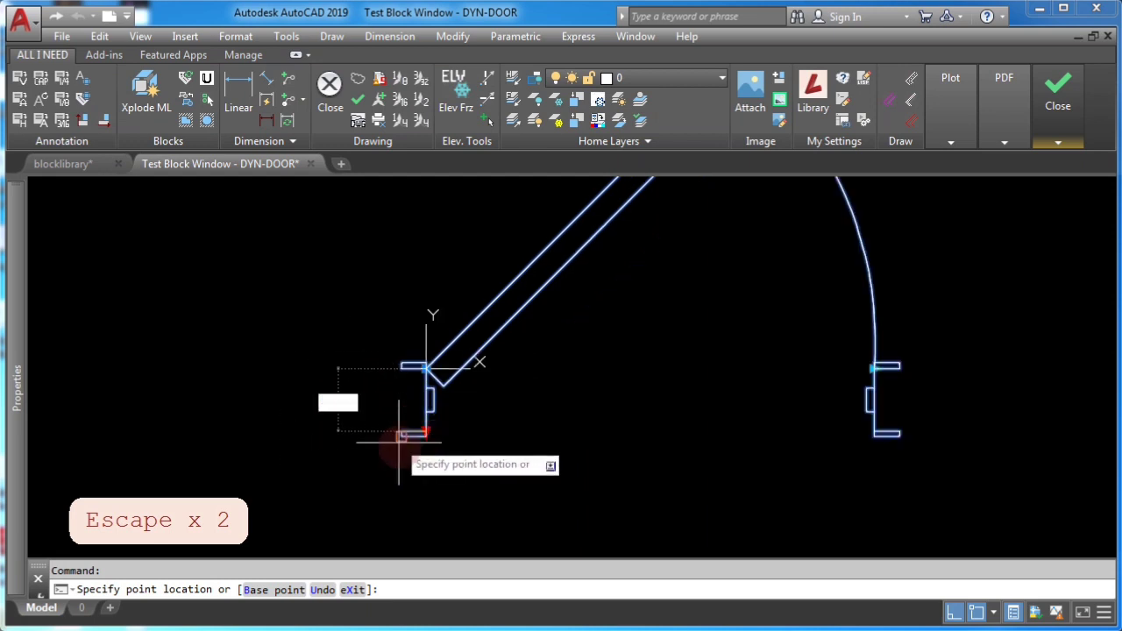
scroll(410, 513, "down", 6)
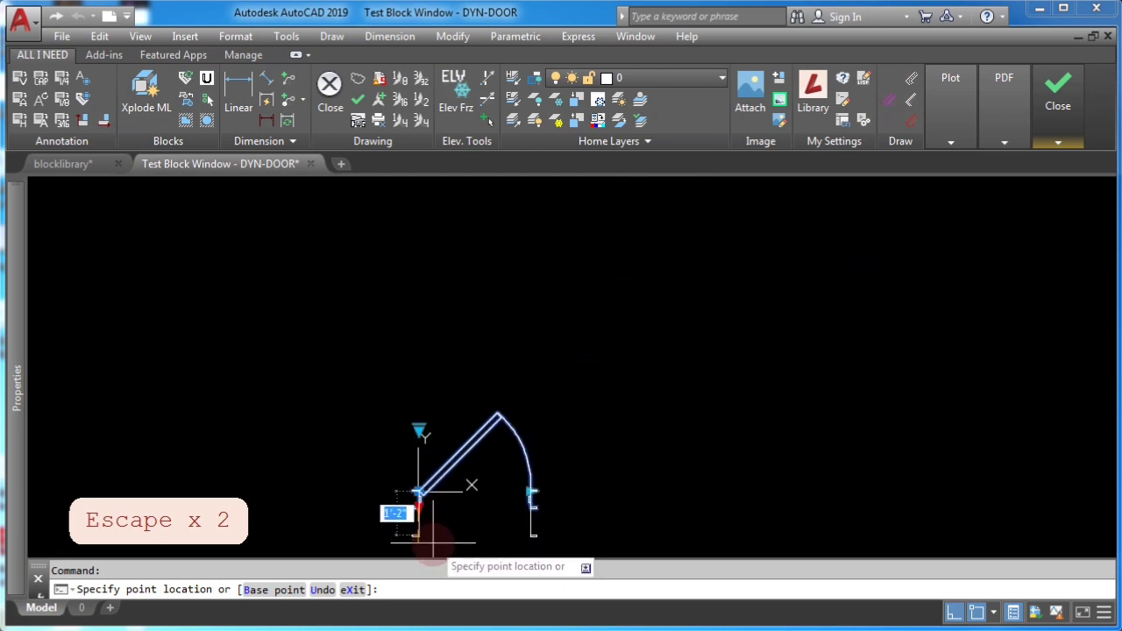
key("Escape")
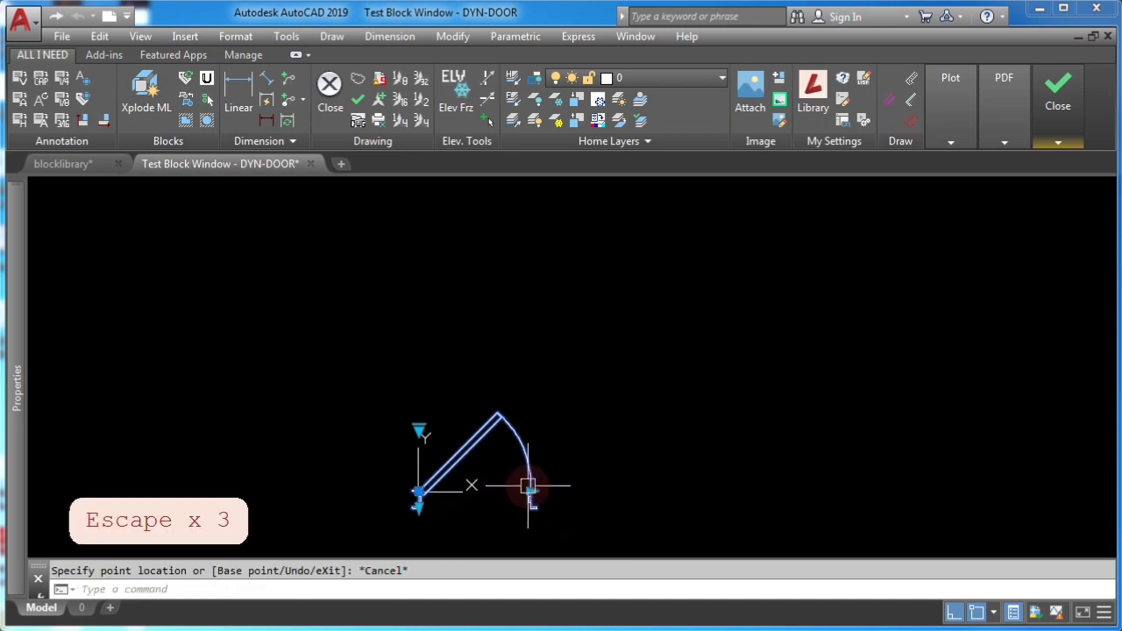
- Preview the test door's width stretch again, cancel it, and close the test window to return to block editing
left_click(530, 493)
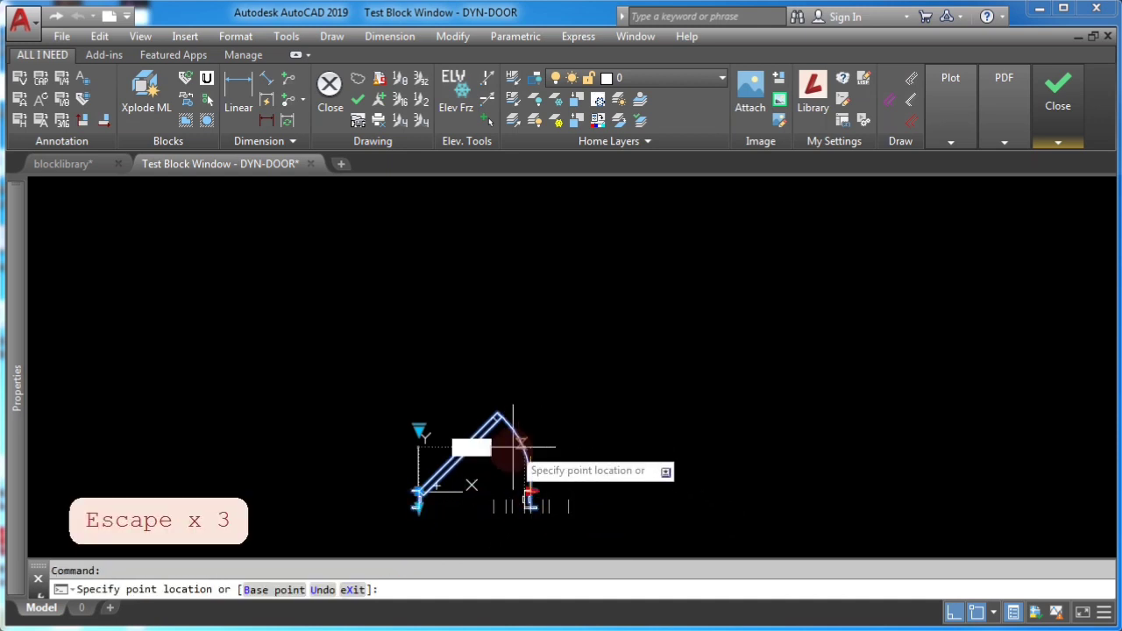
key("Escape")
key("Escape")
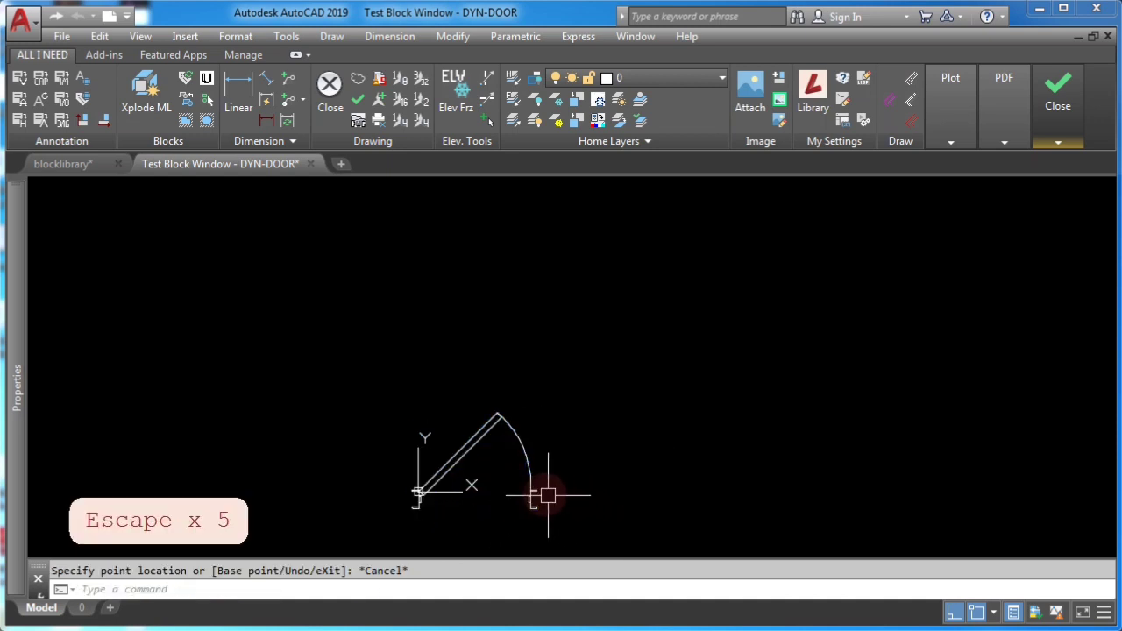
middle_click_drag(505, 476, 514, 444)
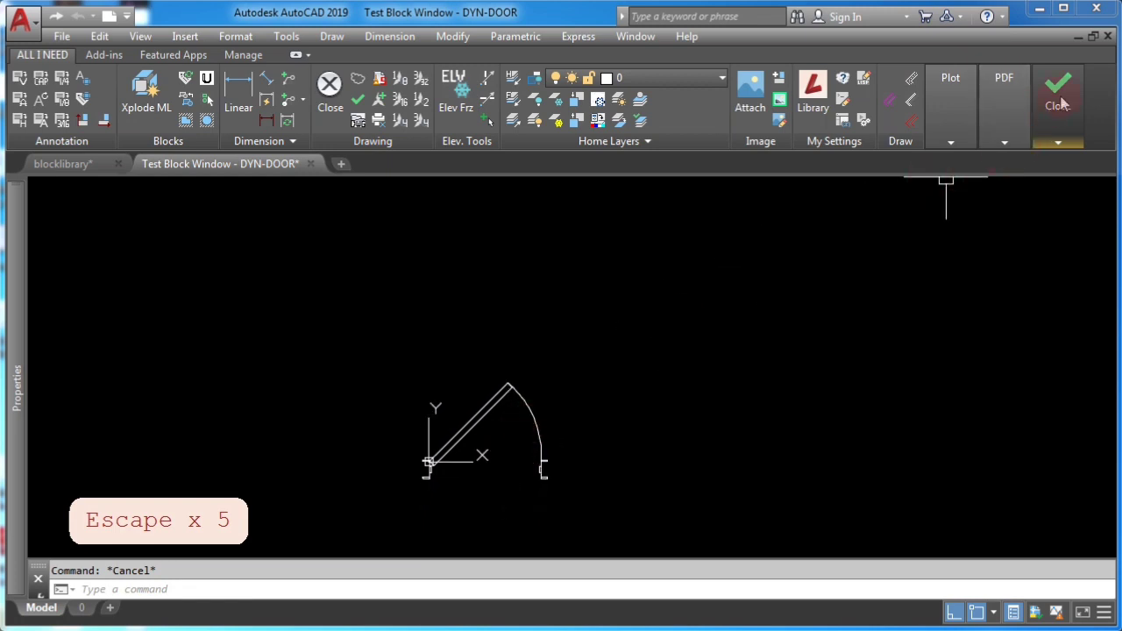
mouse_move(1058, 104)
left_click(1063, 182)
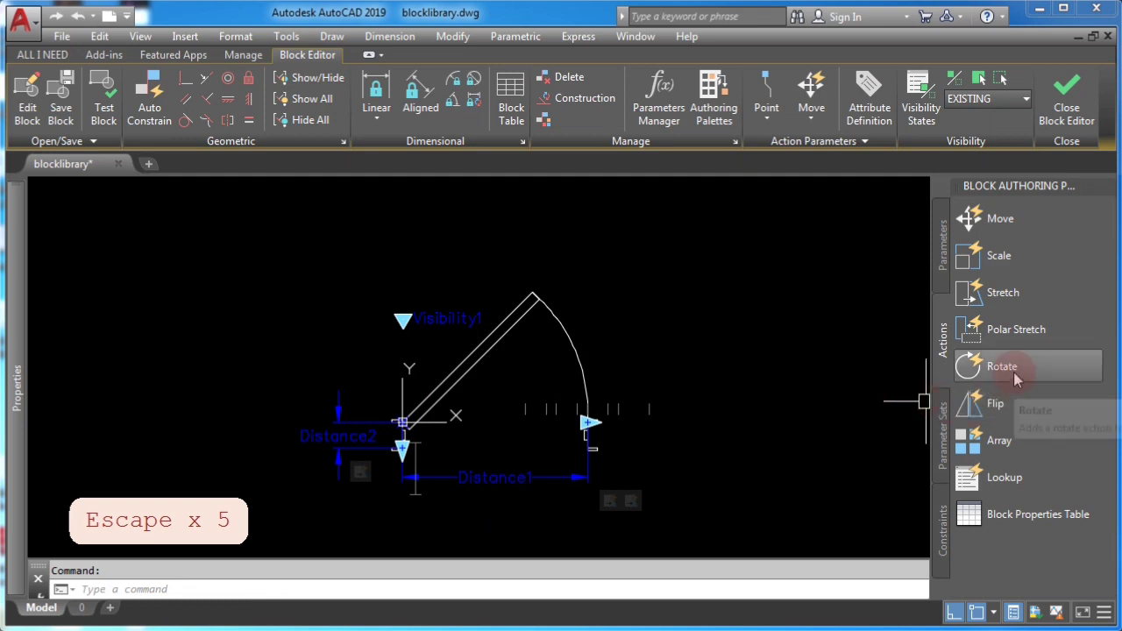
- Add a scale action to the door-width parameter Distance1, selecting only the door swing arc
left_click(1000, 258)
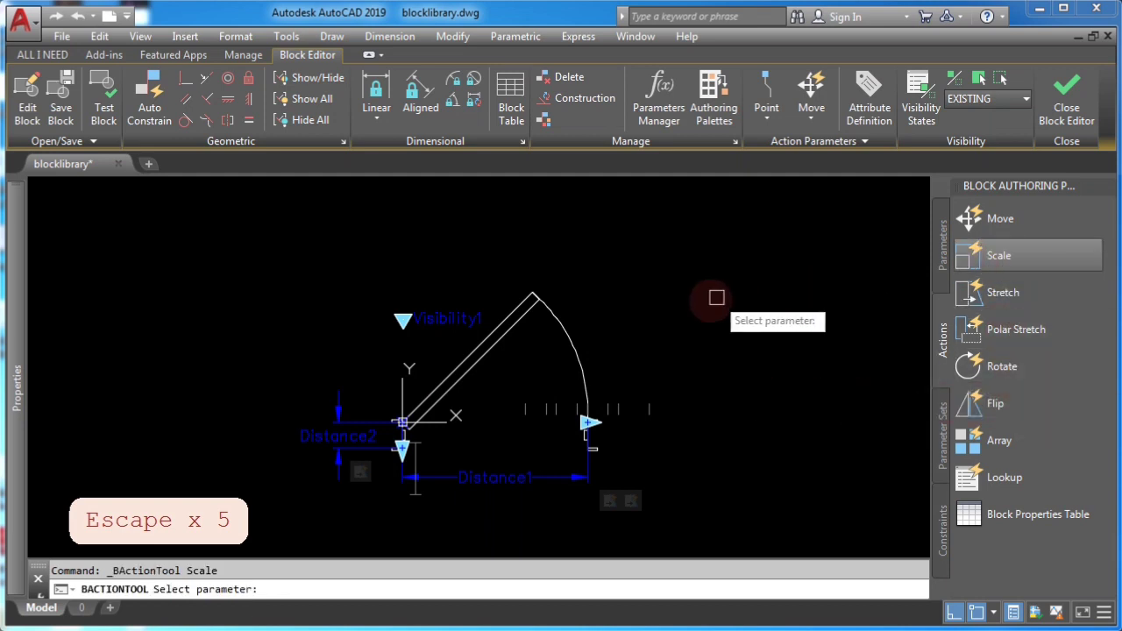
left_click(490, 479)
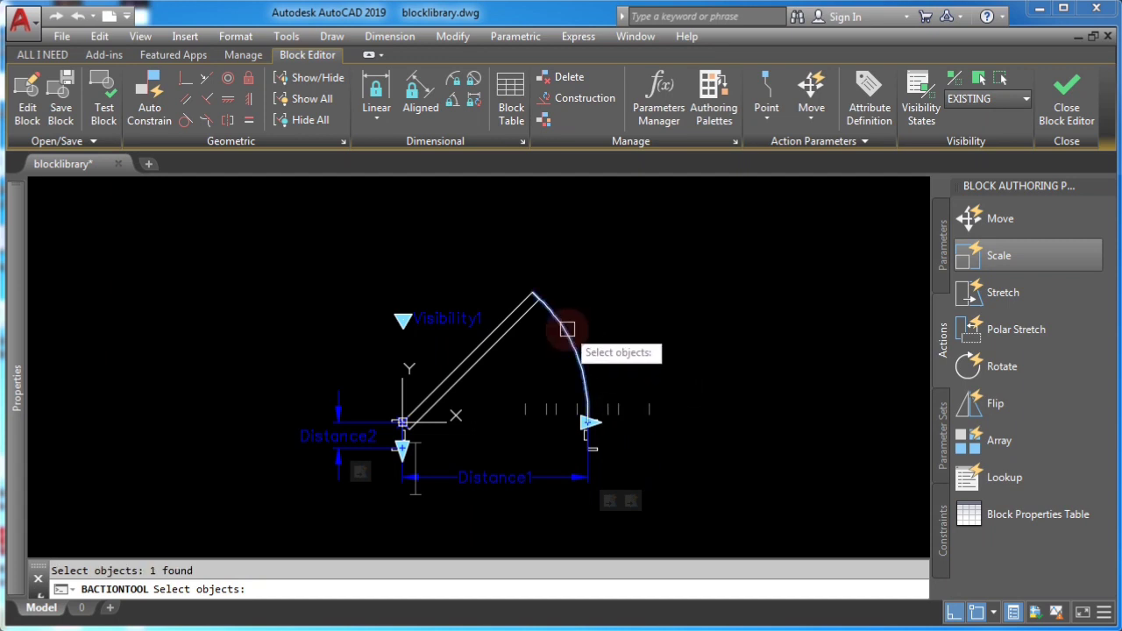
key("Return")
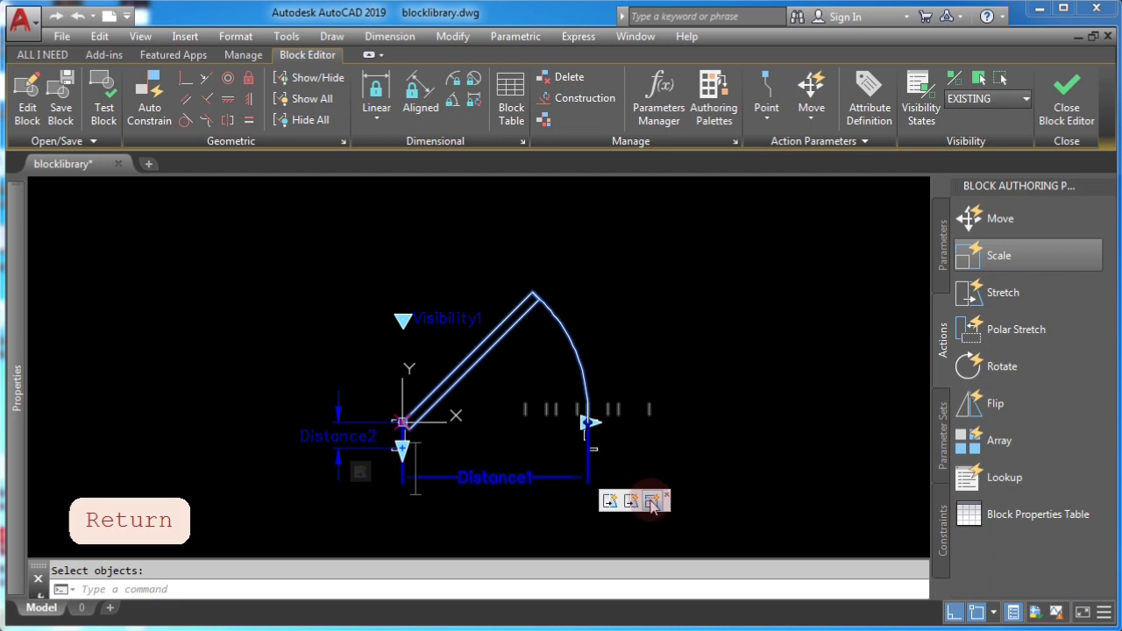
- Open the block for testing and stretch the door width to 4'-0" to check the leaf and swing arc
left_click(104, 114)
left_click(582, 365)
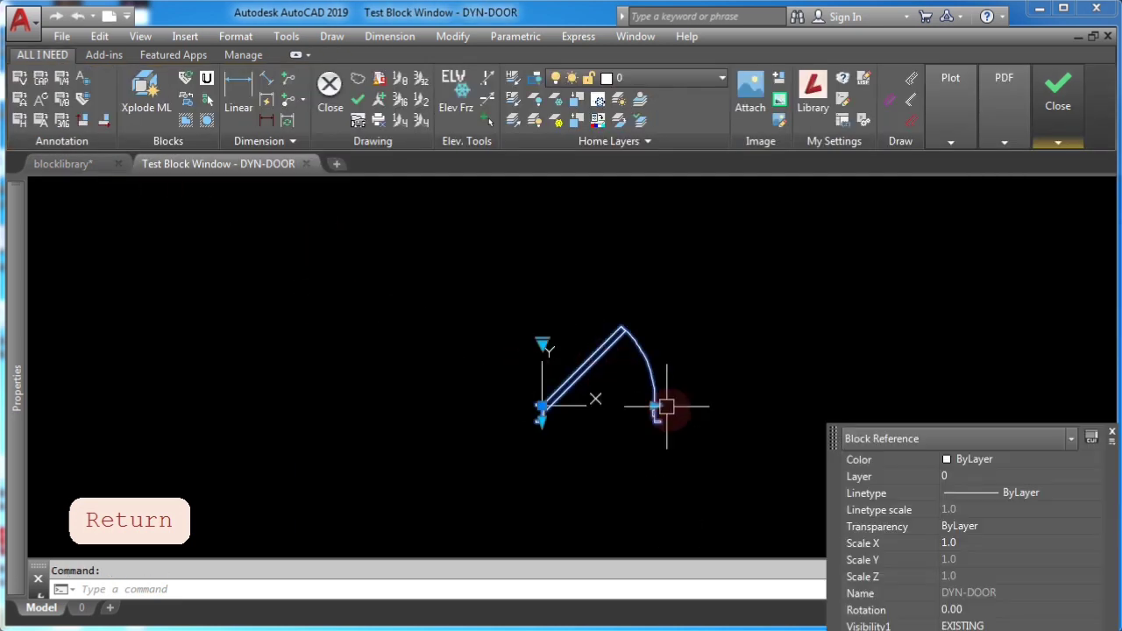
left_click(652, 410)
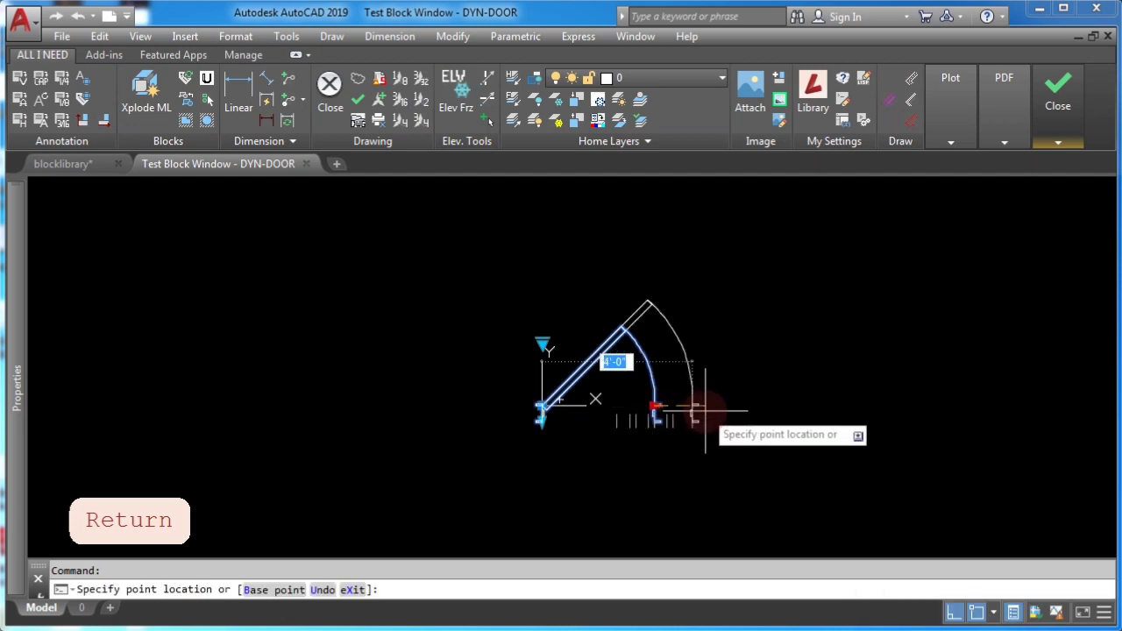
scroll(702, 408, "up", 4)
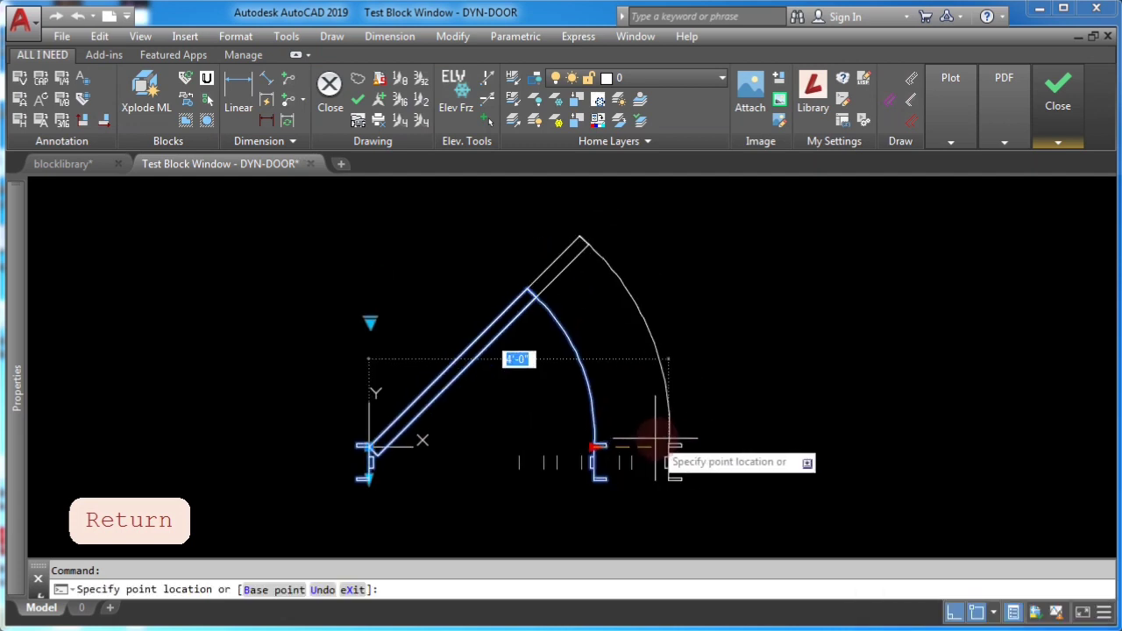
left_click(662, 392)
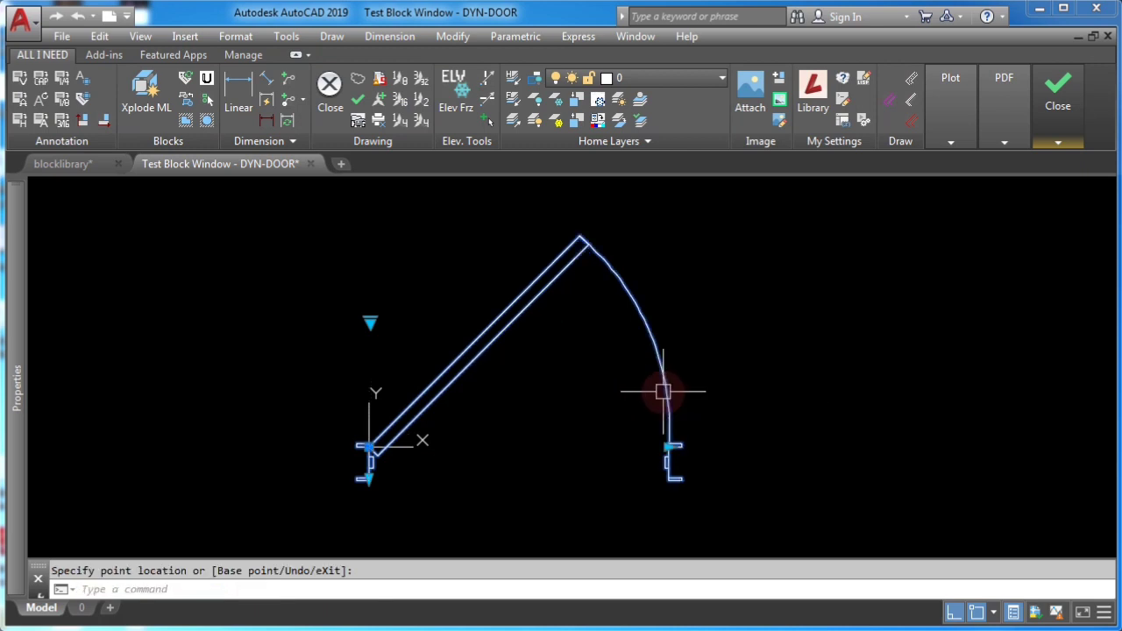
key("Escape")
- Test the door's width grip at its narrowest listed width and at a wider one, and clear the selection
left_click(461, 372)
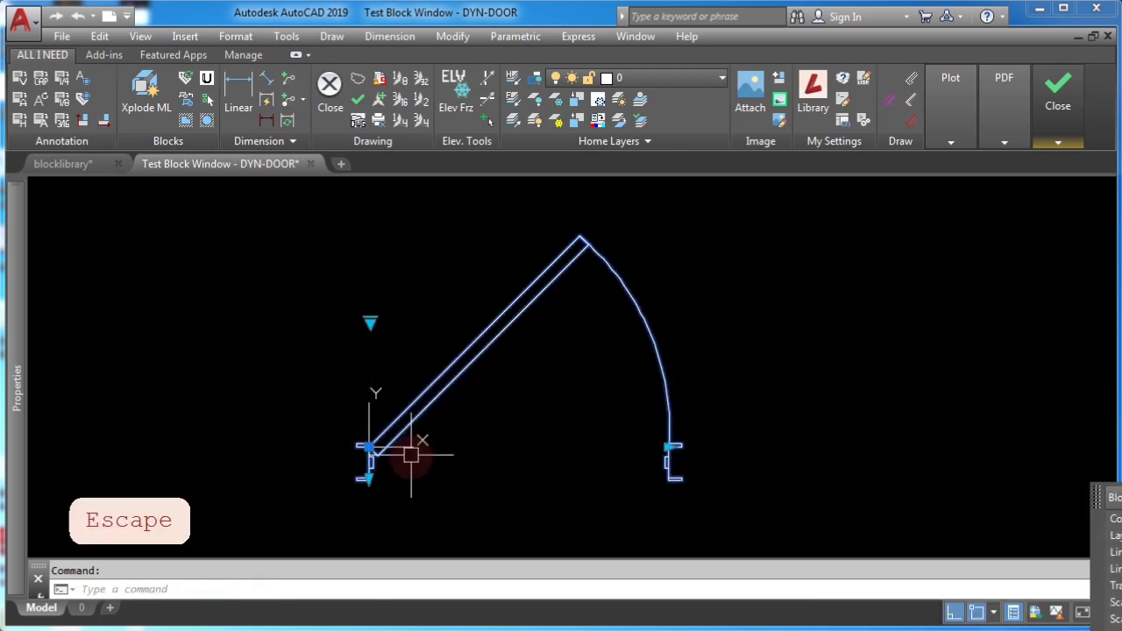
left_click(677, 450)
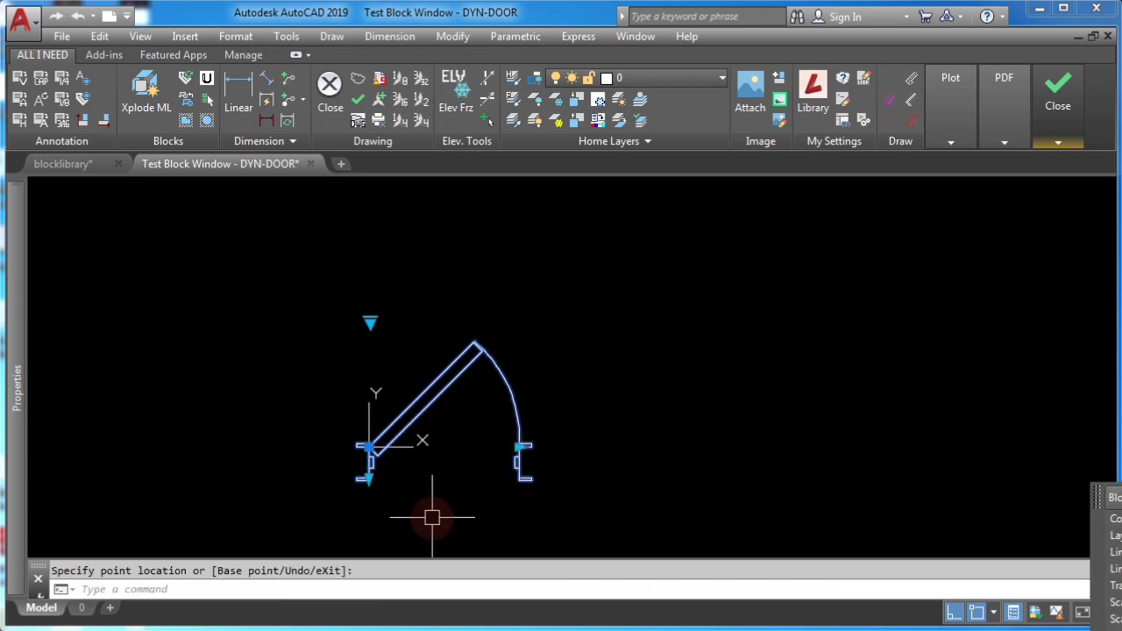
key("Escape")
key("Escape")
left_click(521, 442)
left_click(521, 447)
key("Escape")
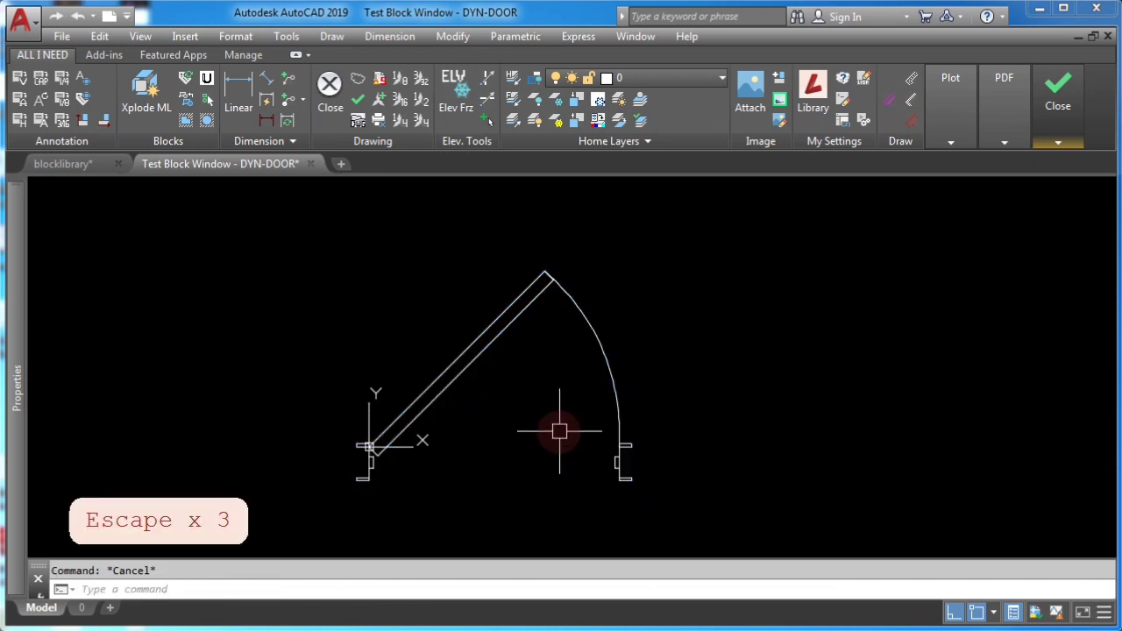
- Switch the test door's visibility state to NEW, check its grips, and deselect the block
left_click(443, 384)
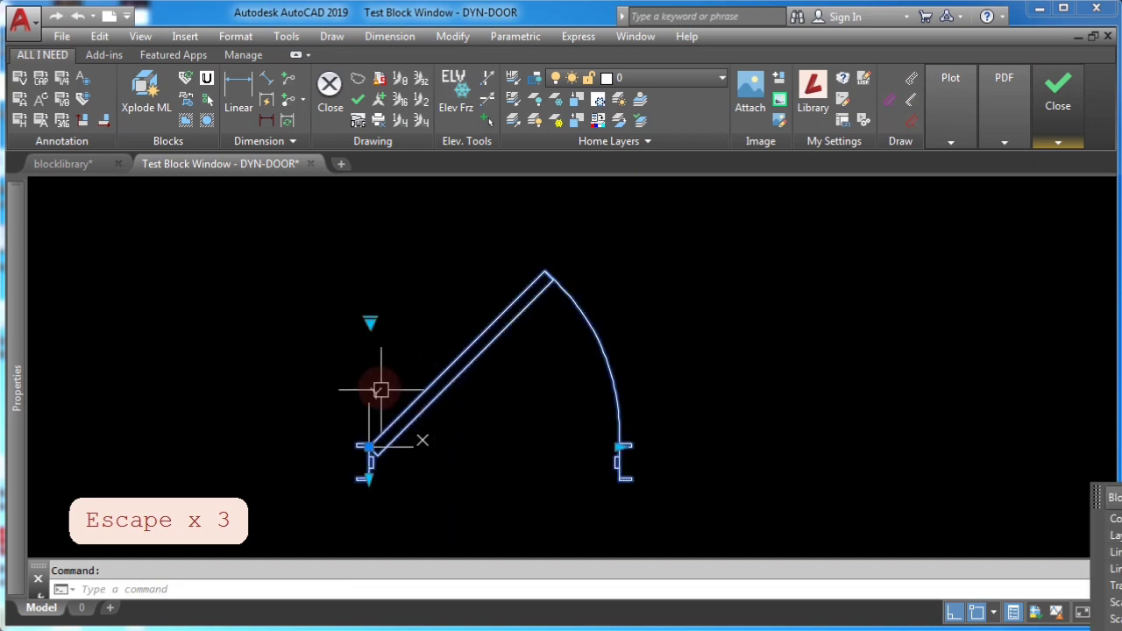
left_click(370, 321)
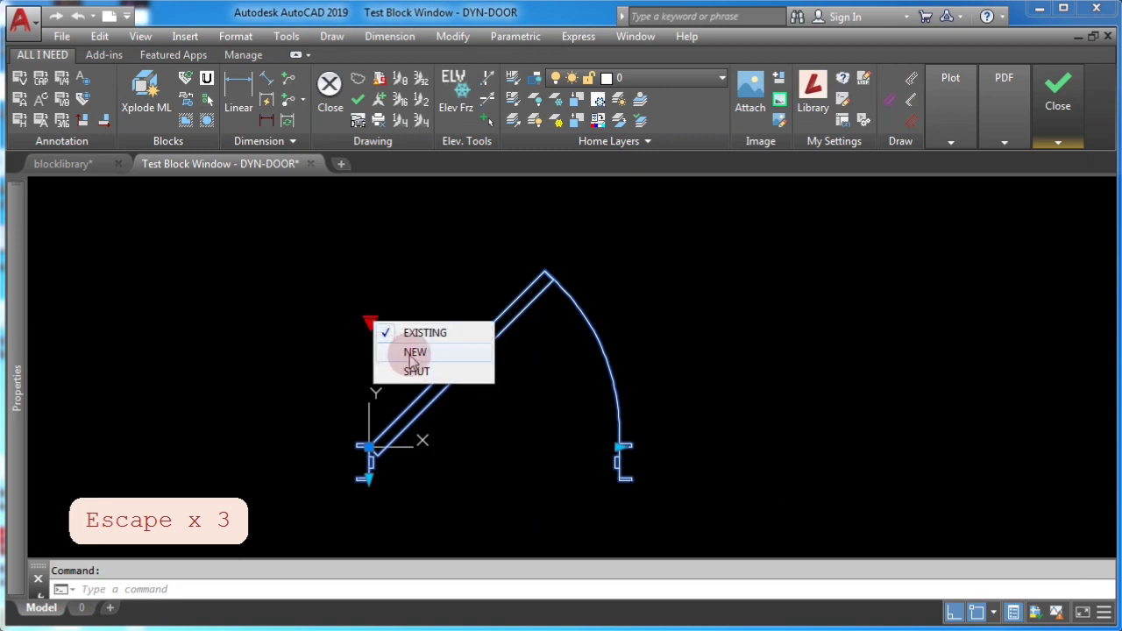
left_click(414, 353)
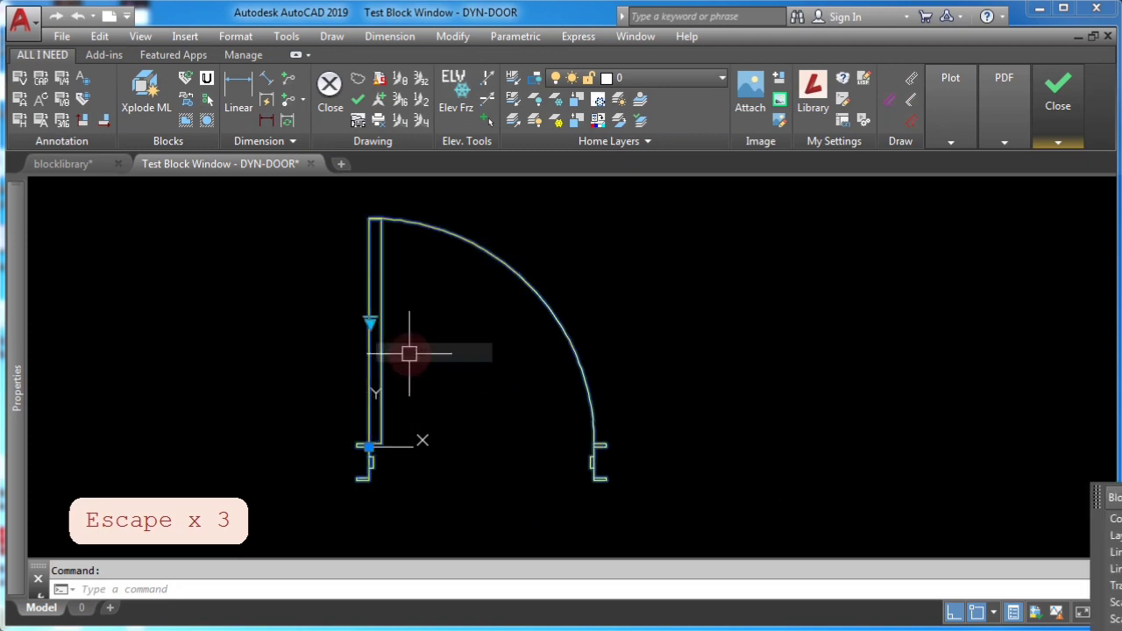
key("Escape")
key("Escape")
key("Escape")
key("Escape")
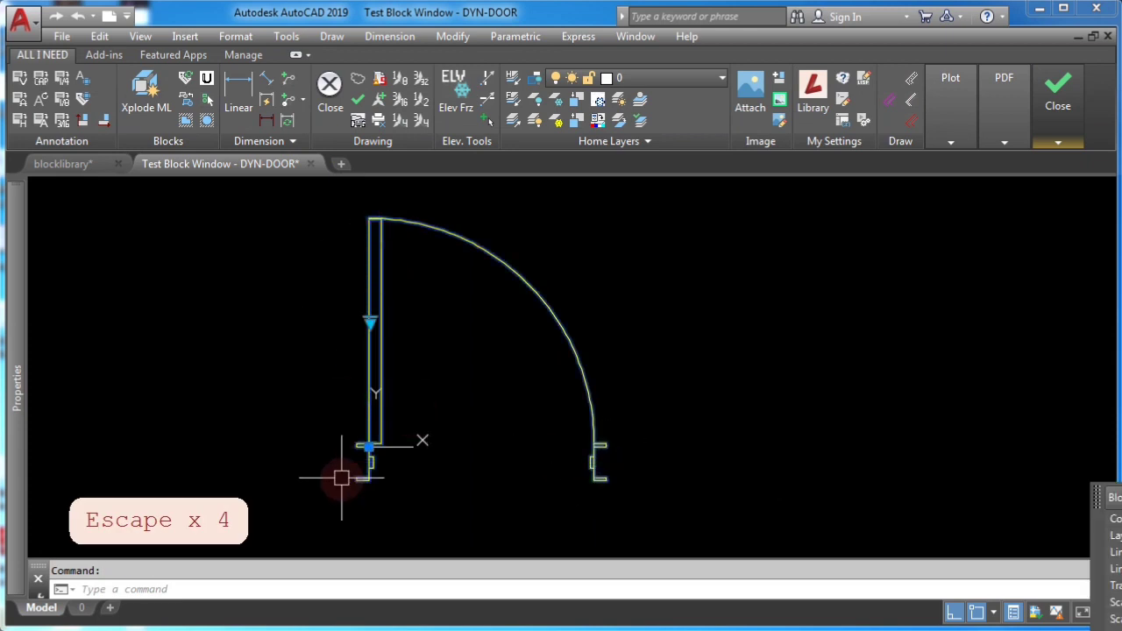
key("Escape")
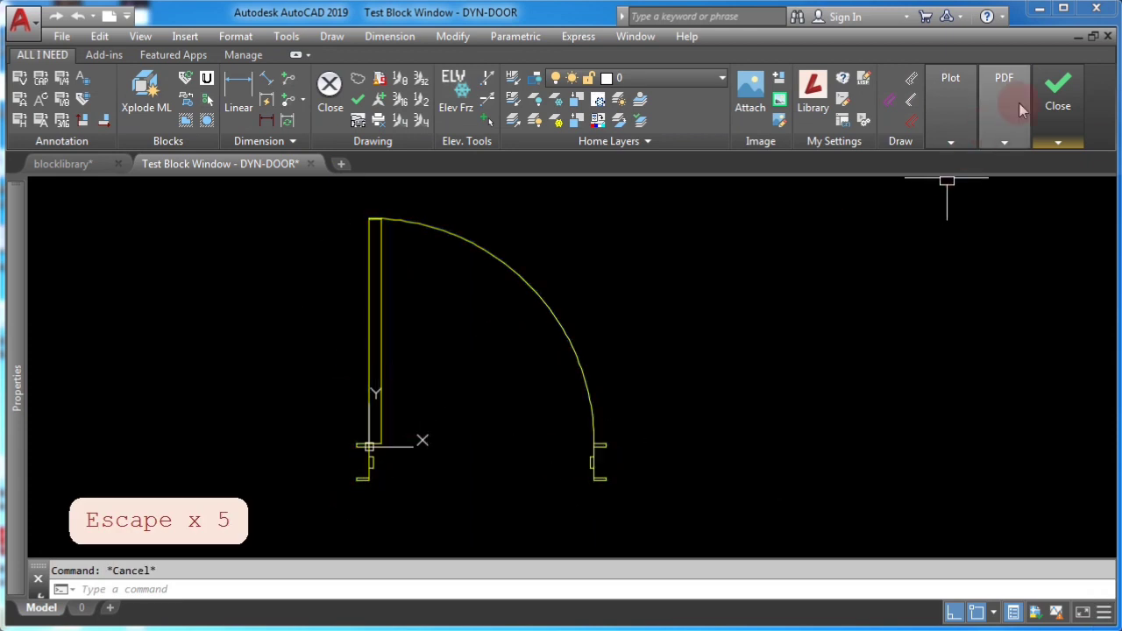
- Close the test block window, make NEW the current visibility state, and display its hidden objects dimmed
left_click(1058, 92)
key("Escape")
key("Escape")
key("ctrl+z")
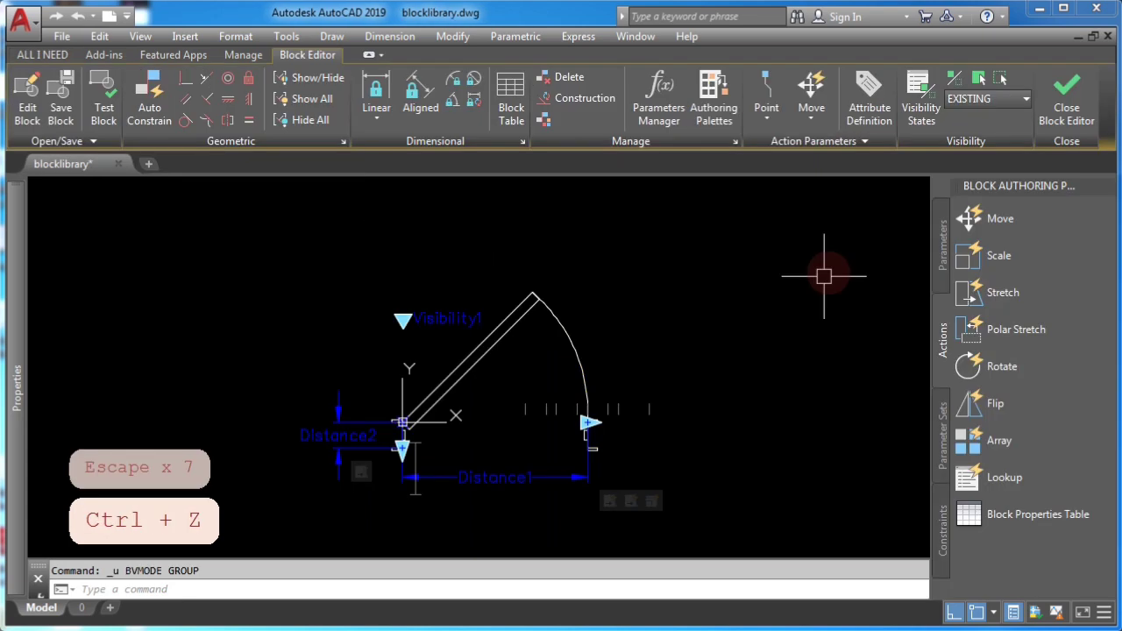
left_click(996, 104)
left_click(965, 137)
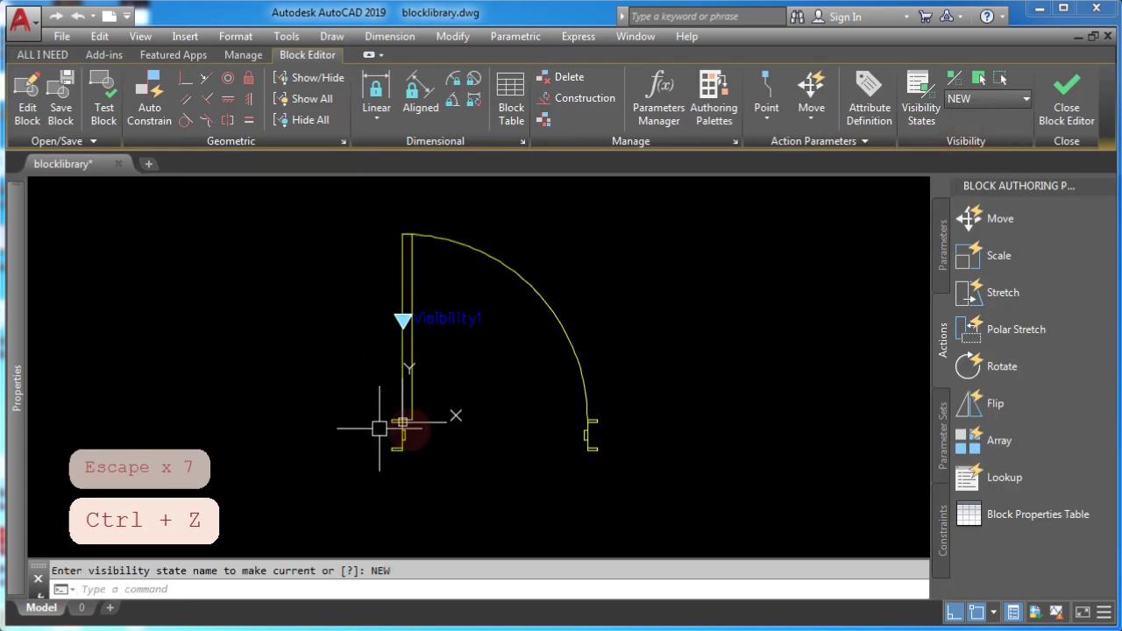
left_click(957, 81)
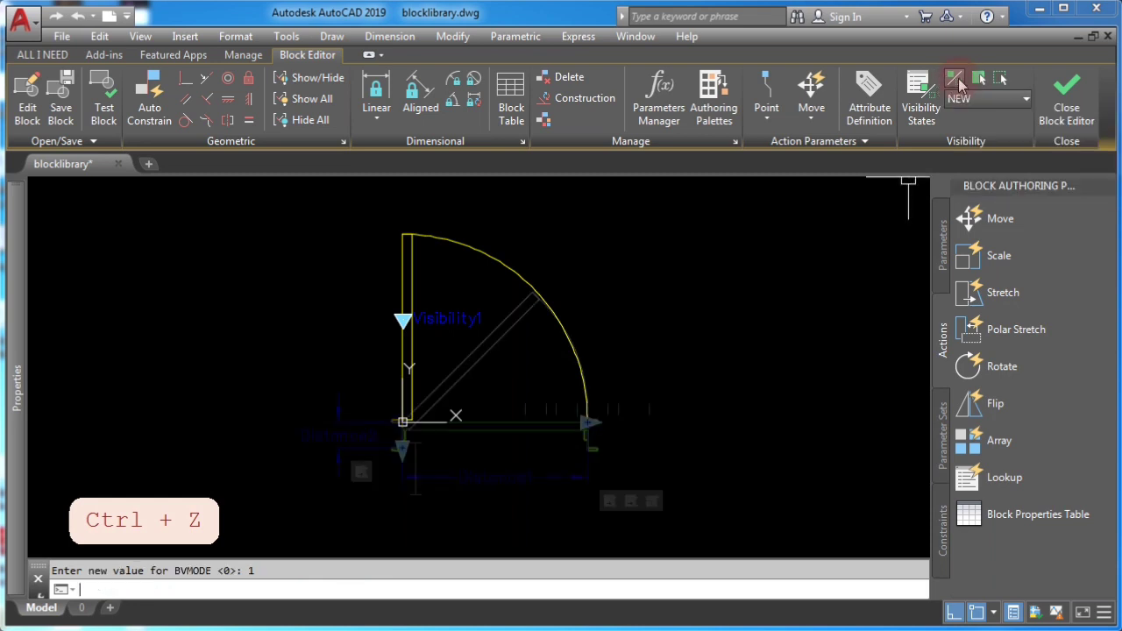
- Make the Distance1 and Distance2 parameters visible in the current NEW visibility state
left_click(377, 519)
left_click(313, 358)
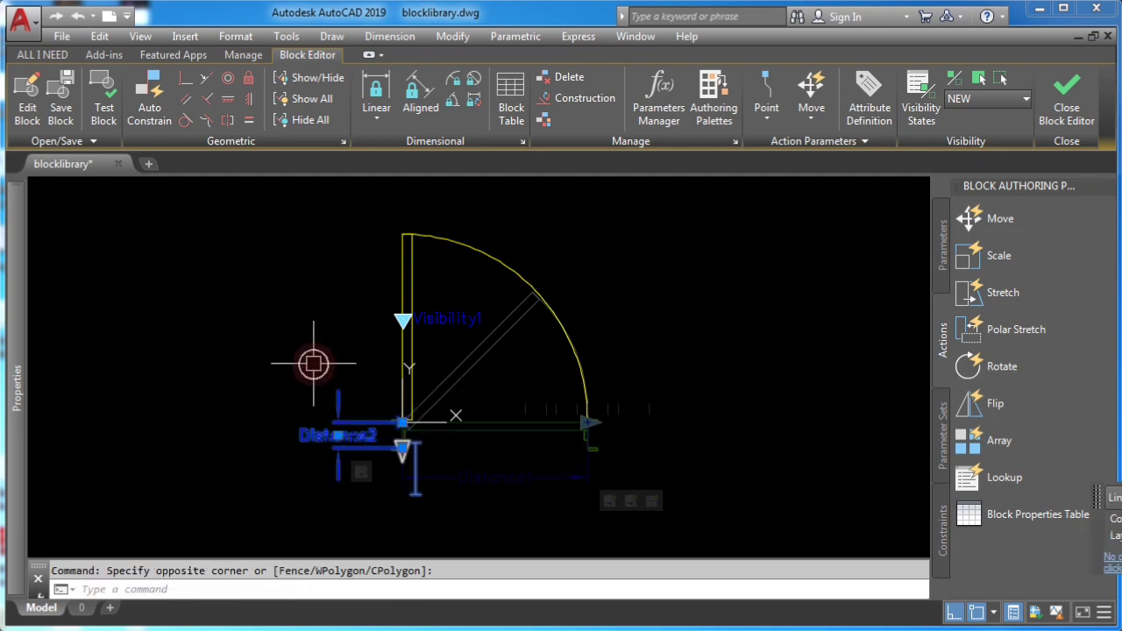
left_click(708, 531)
left_click(541, 463)
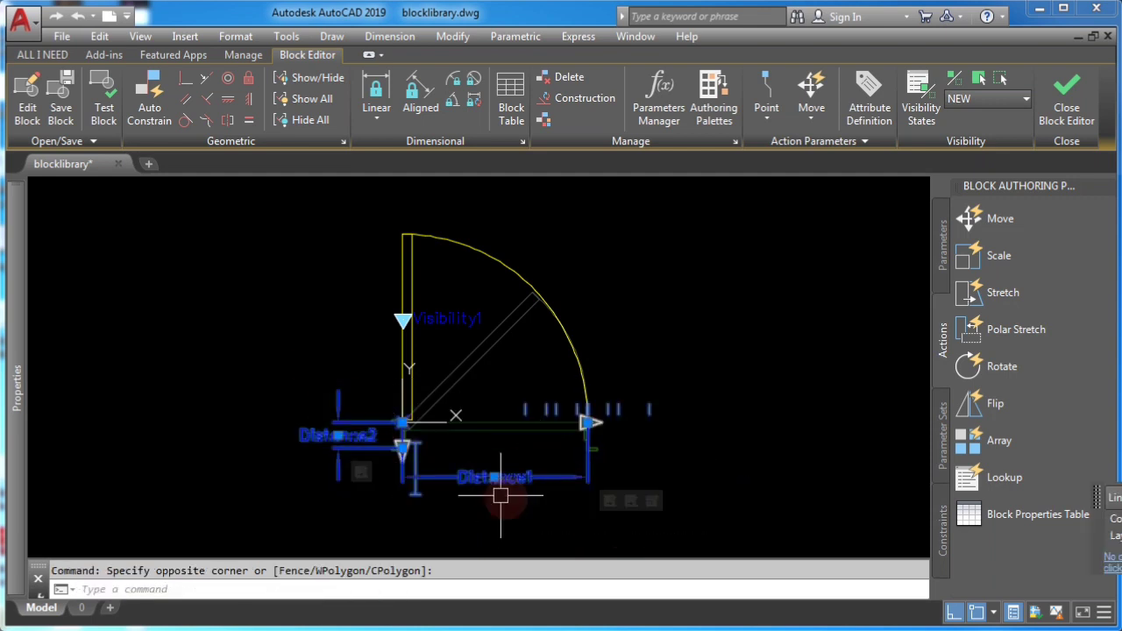
left_click(671, 532)
left_click(289, 472)
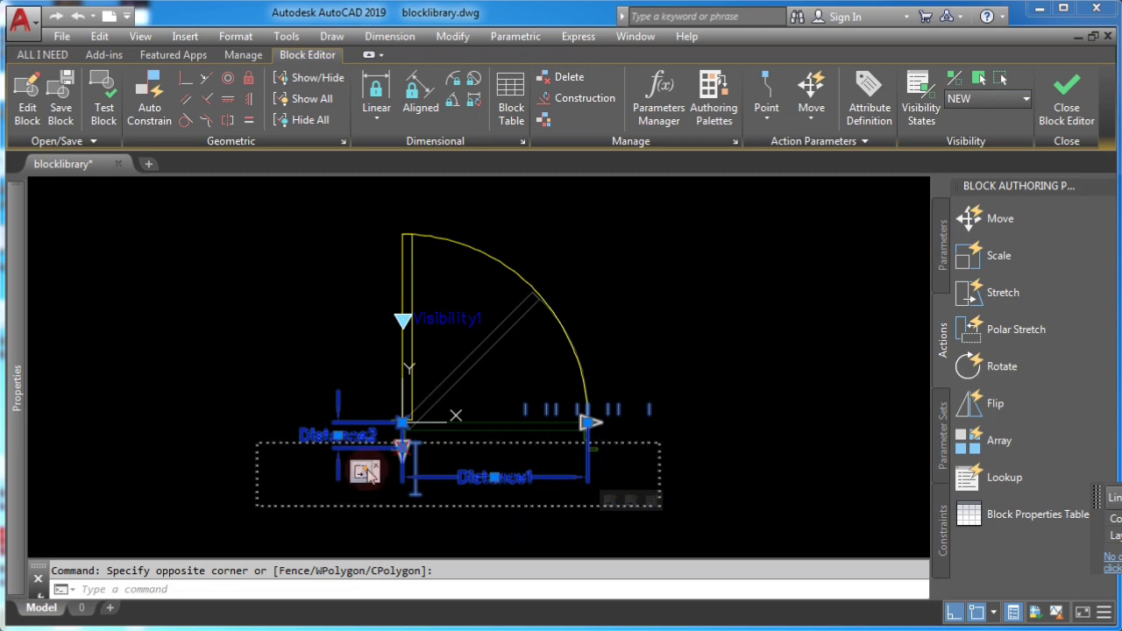
scroll(452, 467, "up", 3)
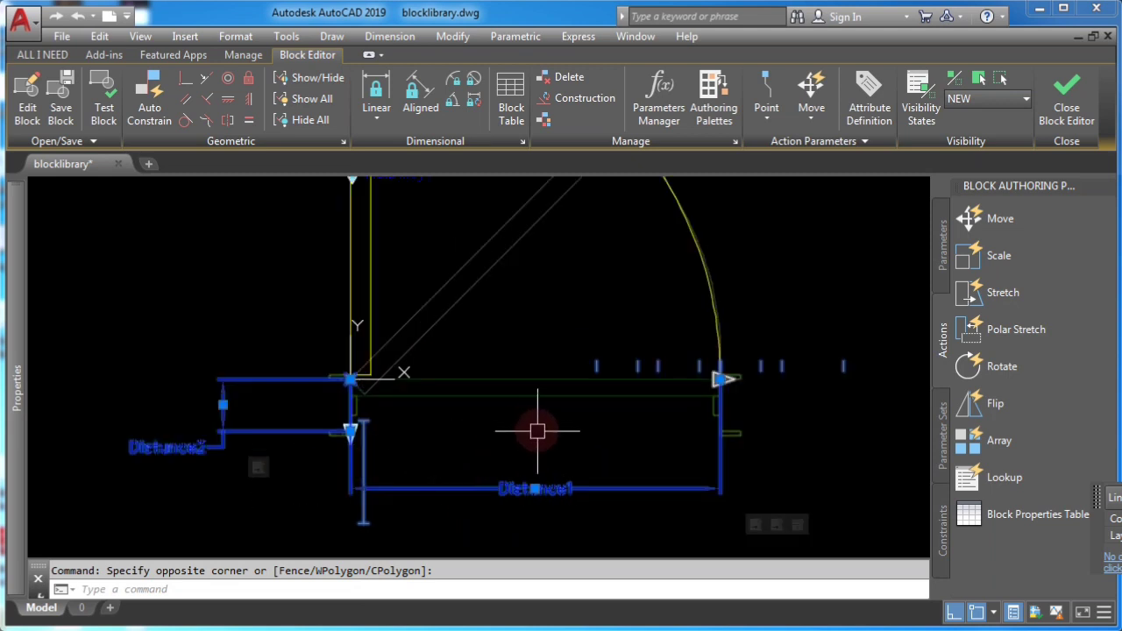
scroll(433, 438, "down", 3)
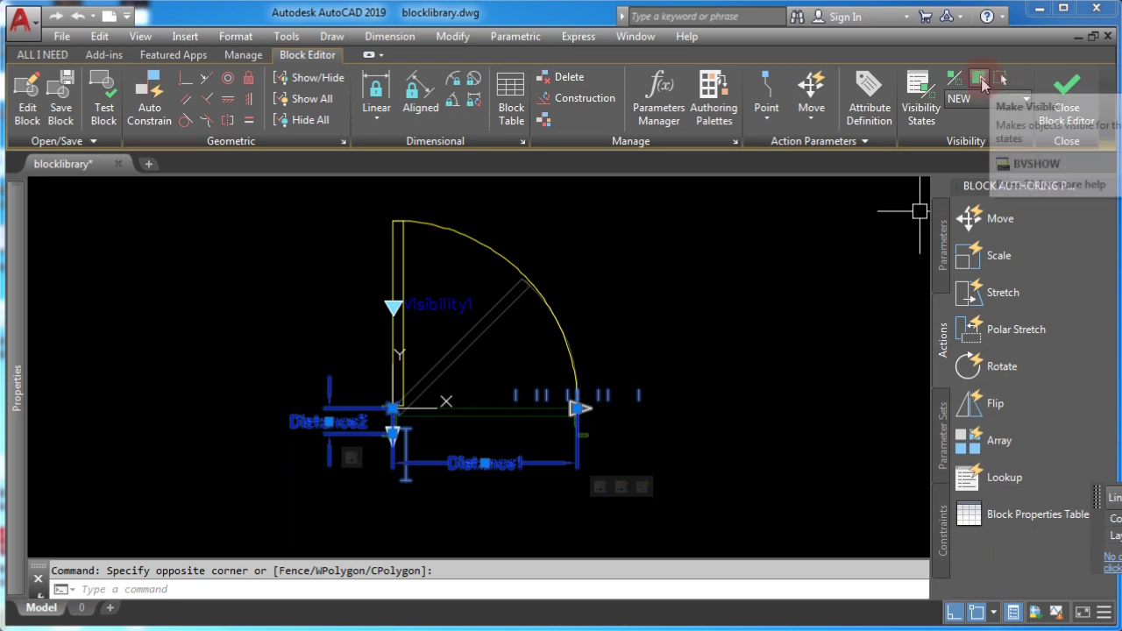
left_click(981, 83)
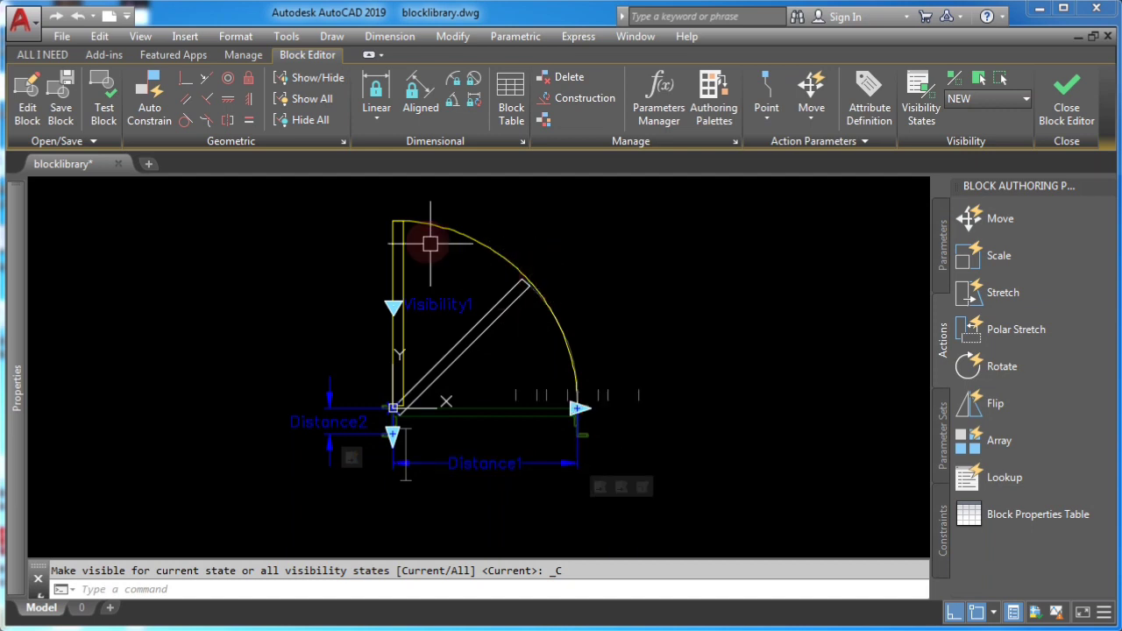
- Undo the change that made the angled door leaf visible in the NEW state and clear the selection
key("ctrl+z")
key("ctrl+z")
key("Escape")
key("Escape")
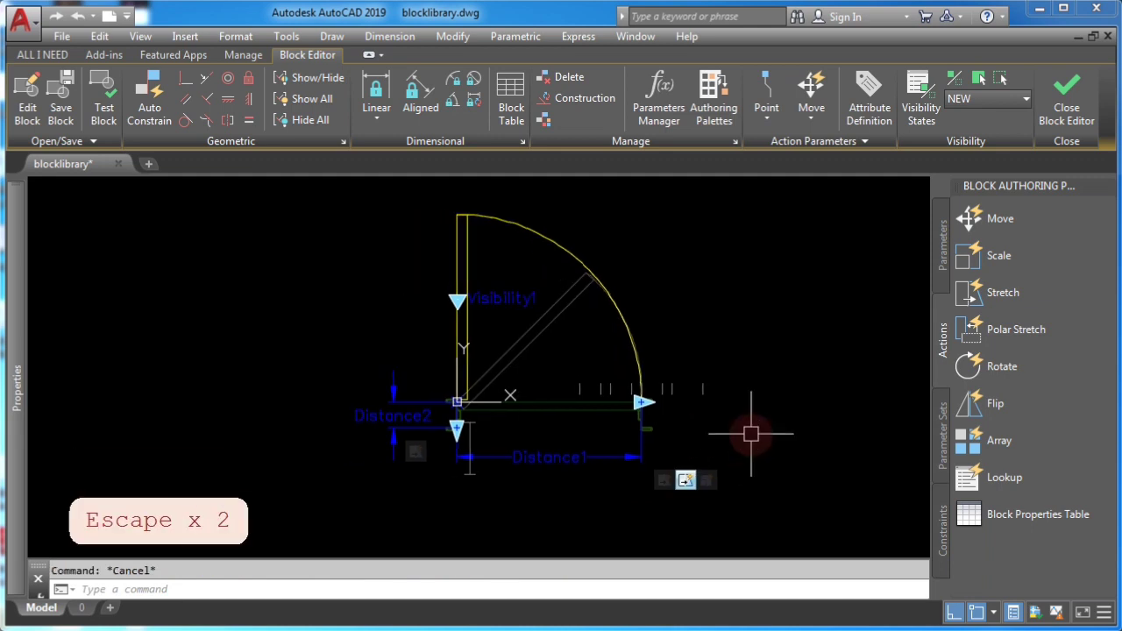
- Add a stretch action to Distance1's second point, framing the upper end of the upright leaf and selecting that leaf
left_click(975, 296)
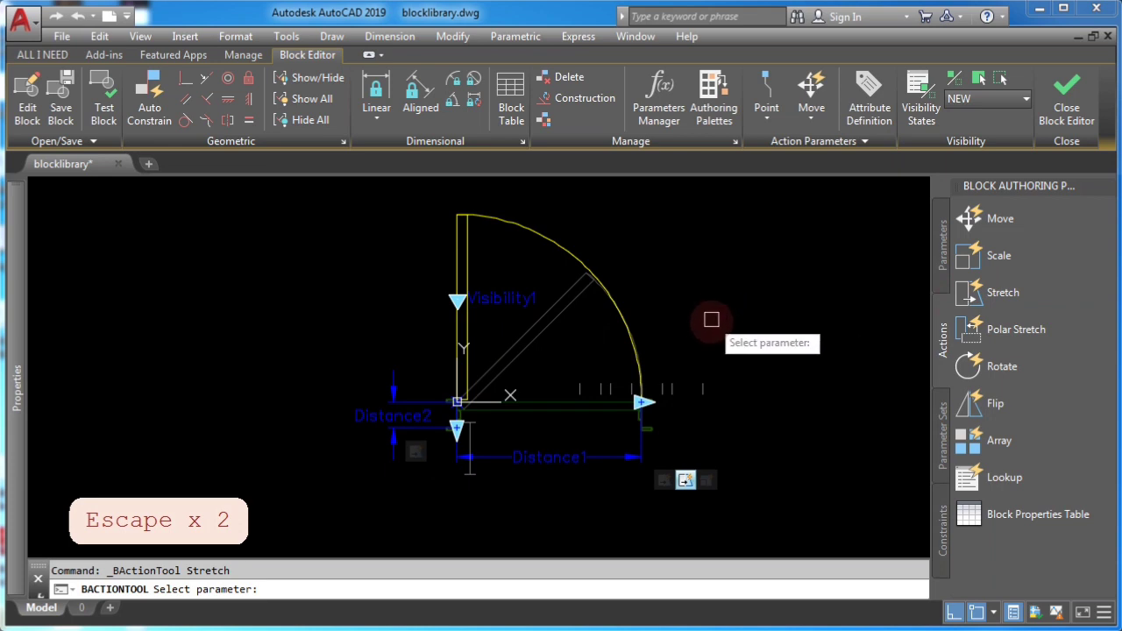
left_click(568, 455)
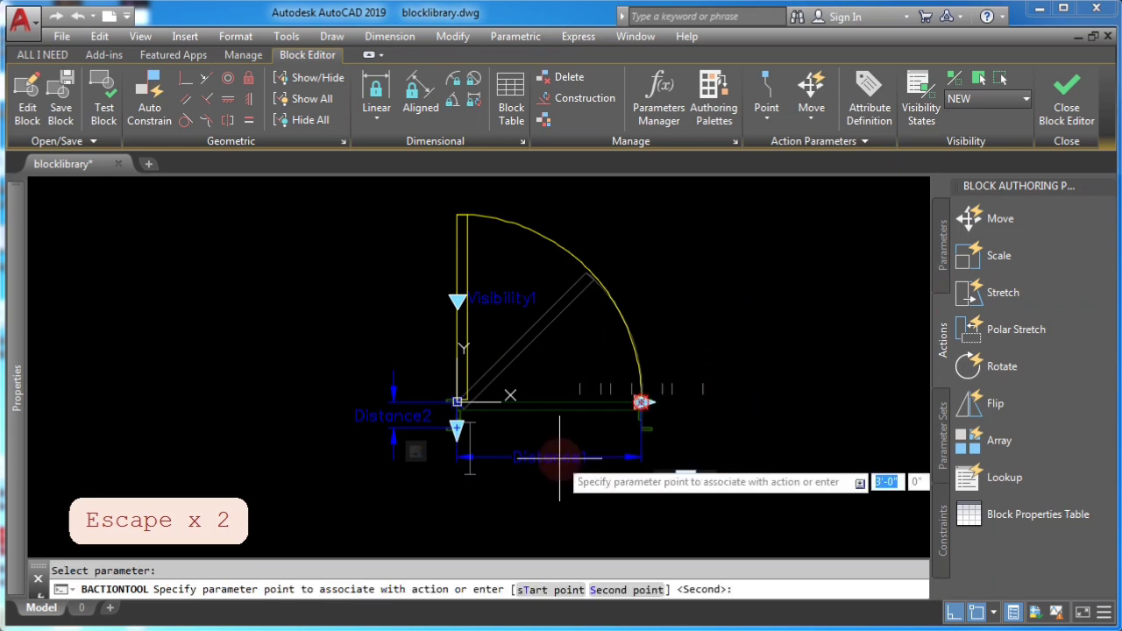
left_click(642, 402)
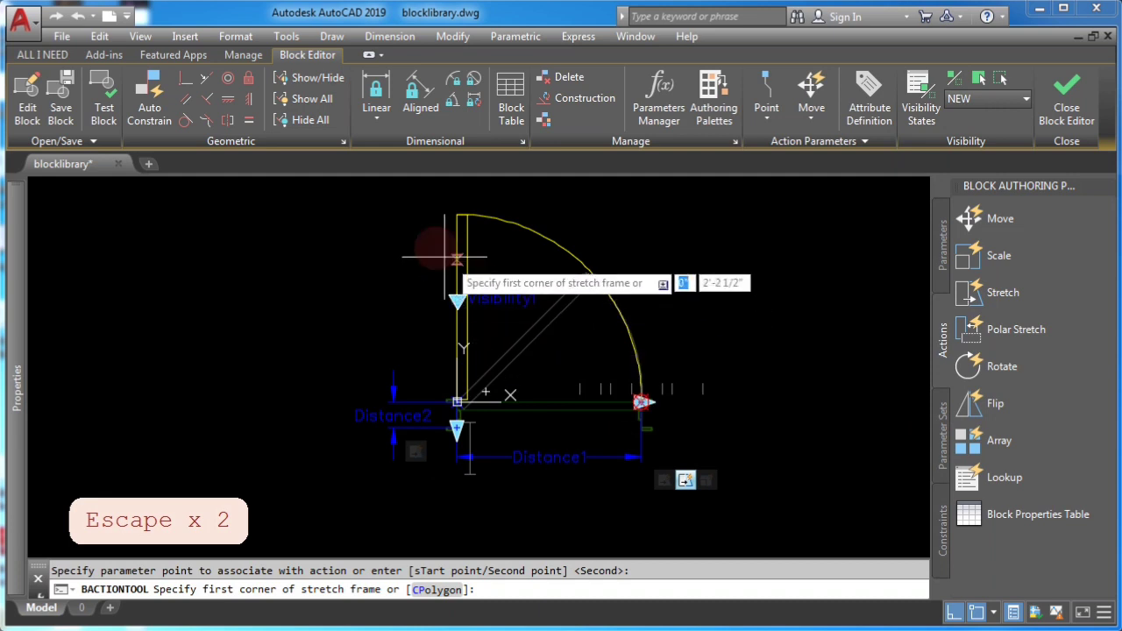
left_click(493, 256)
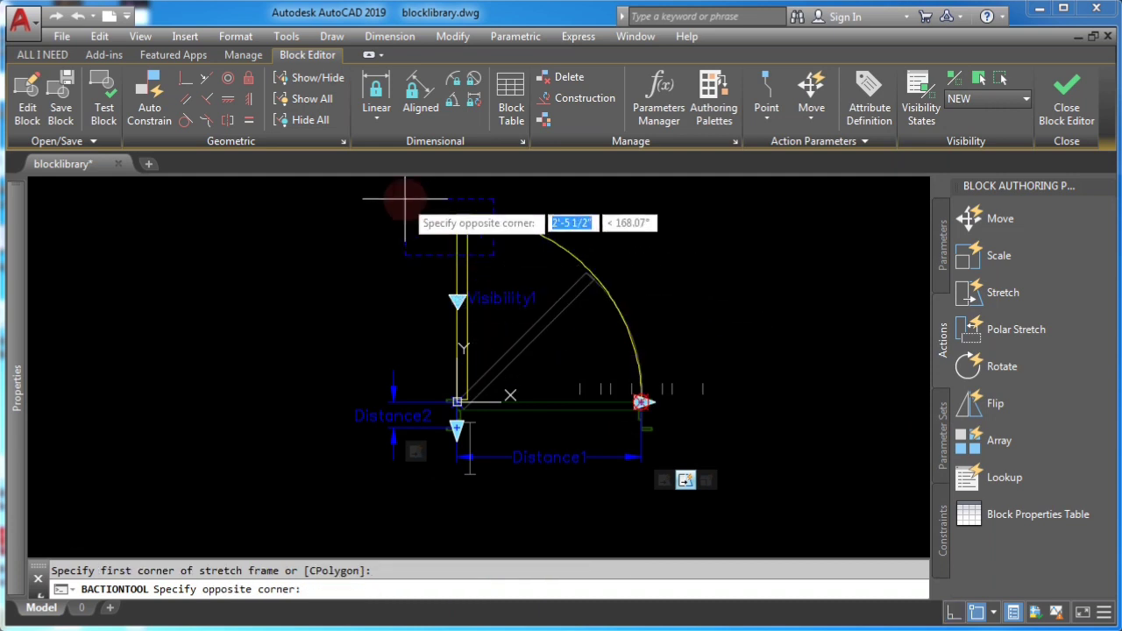
left_click(415, 188)
left_click(554, 303)
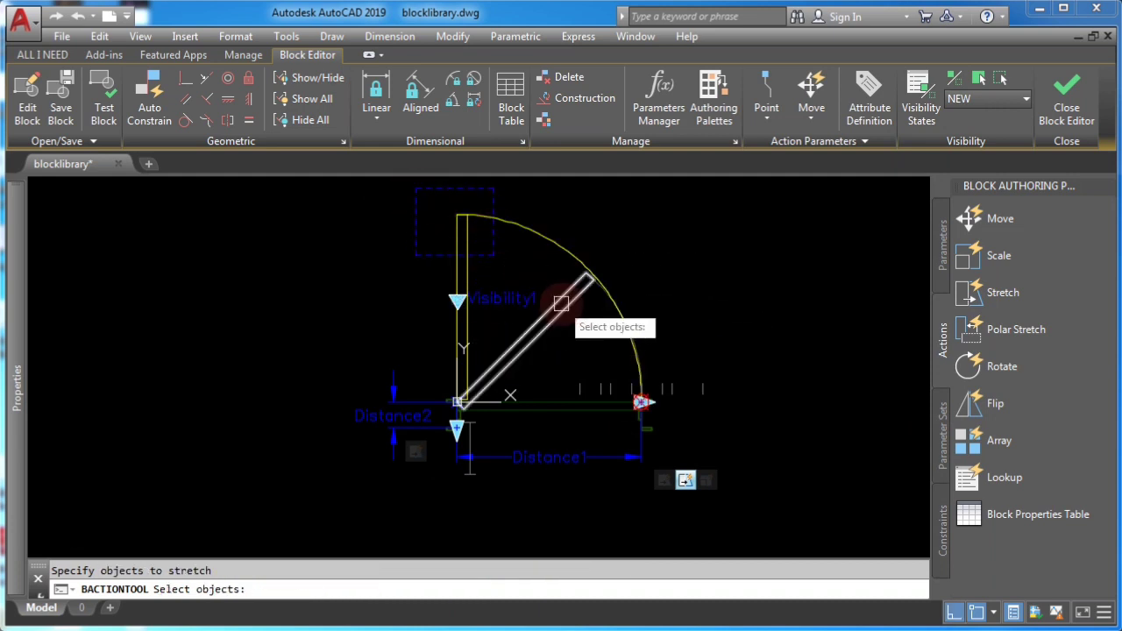
left_click(456, 238)
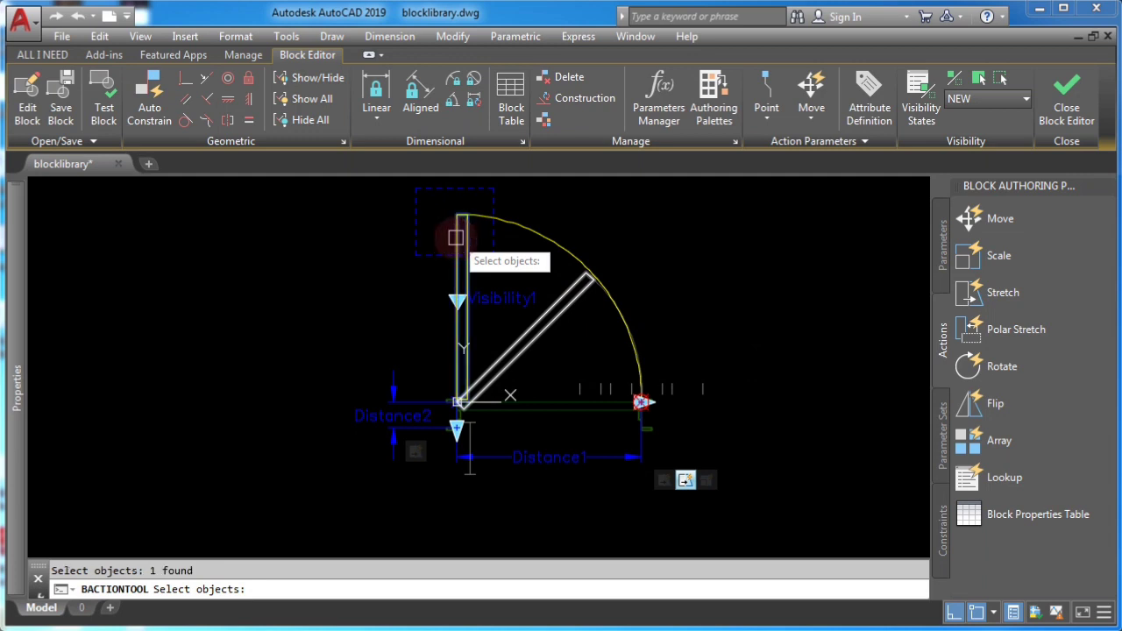
key("Return")
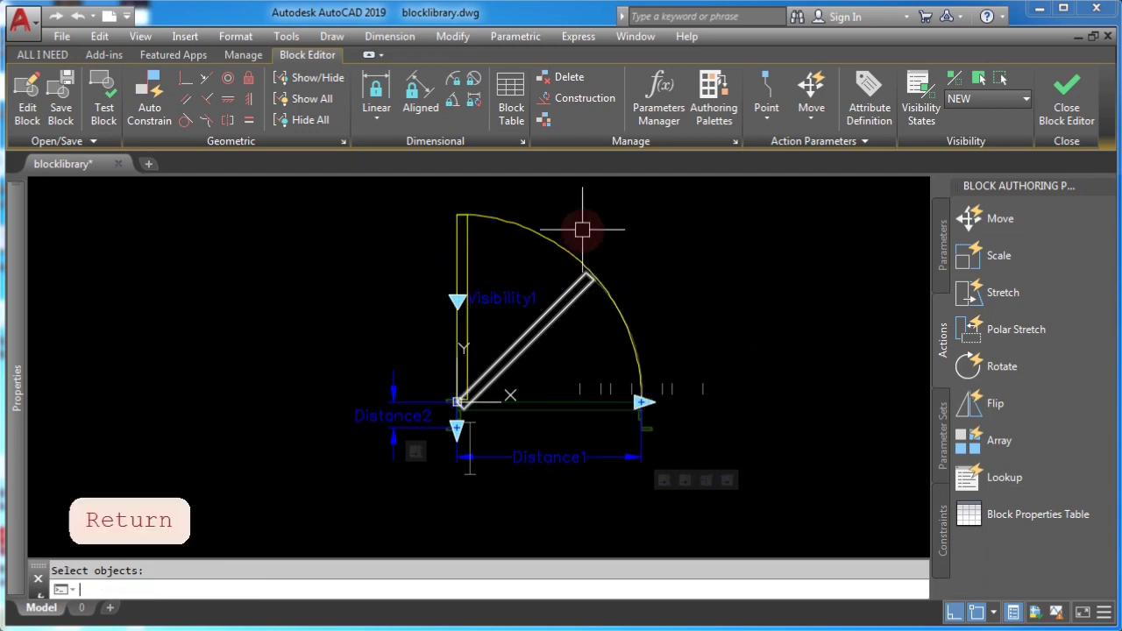
key("Escape")
key("Escape")
key("Escape")
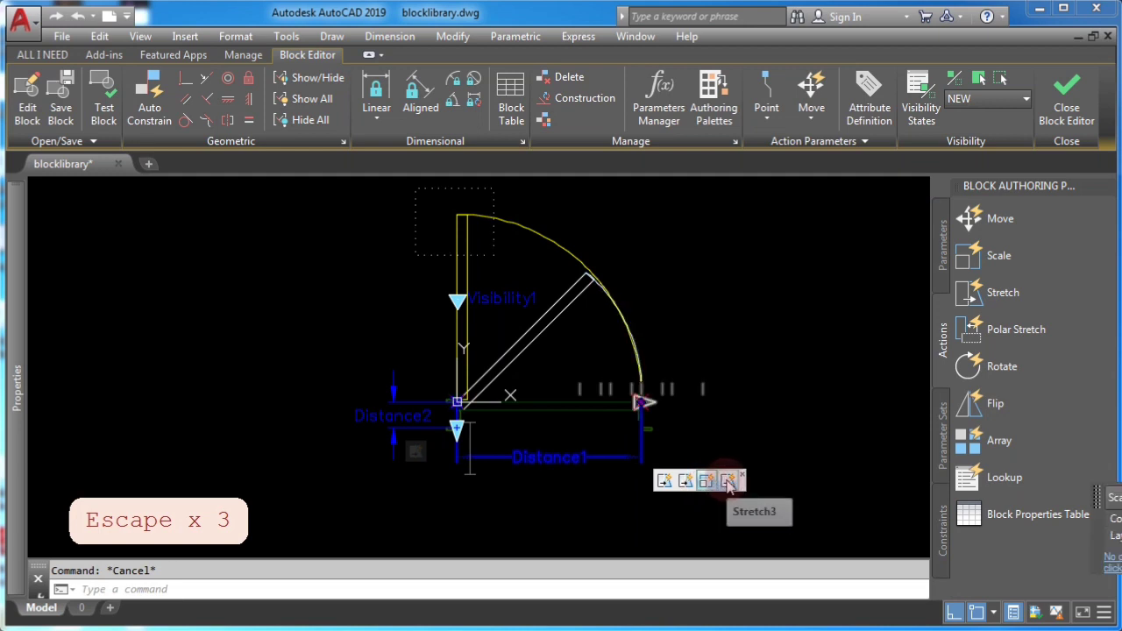
- Modify the selection set of Distance1's scale action to add the yellow NEW door swing arc
left_click(706, 481)
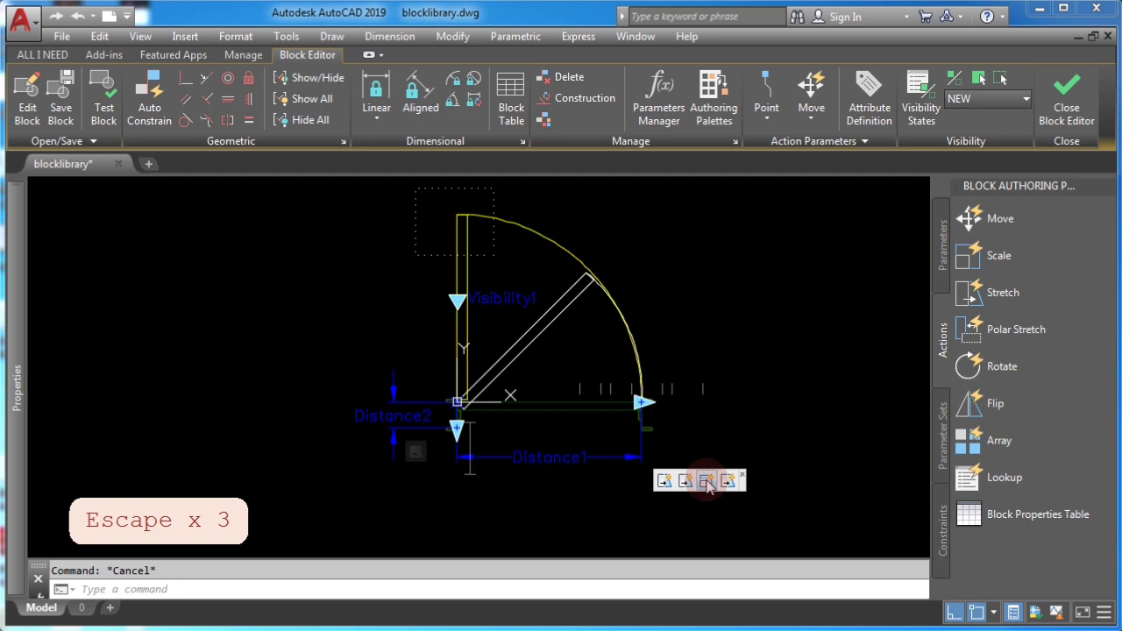
right_click(708, 483)
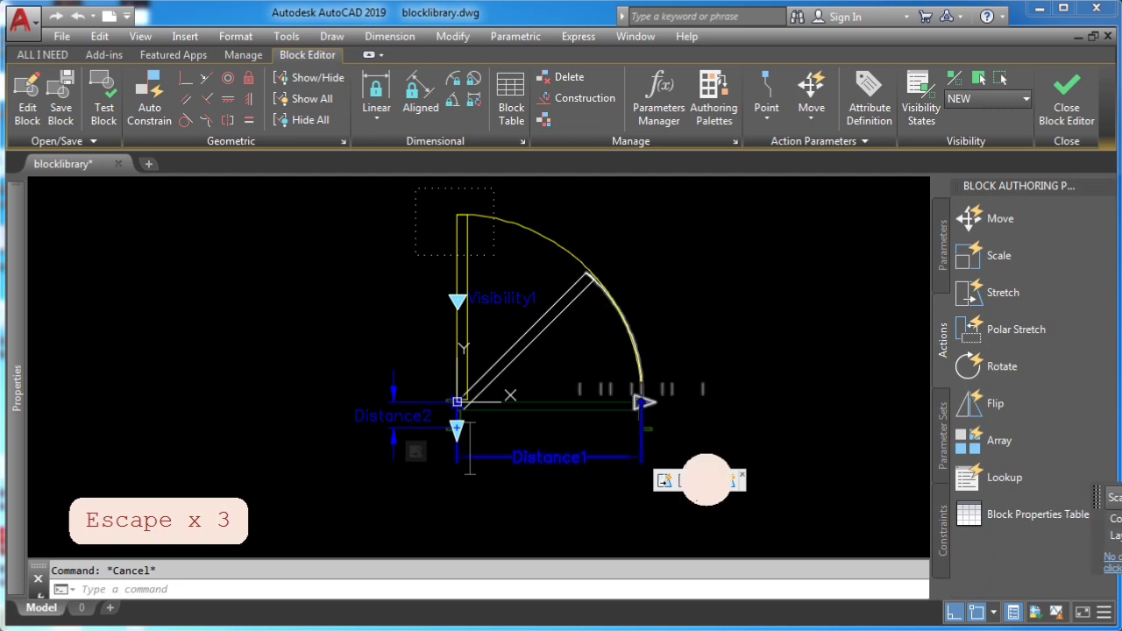
left_click(798, 520)
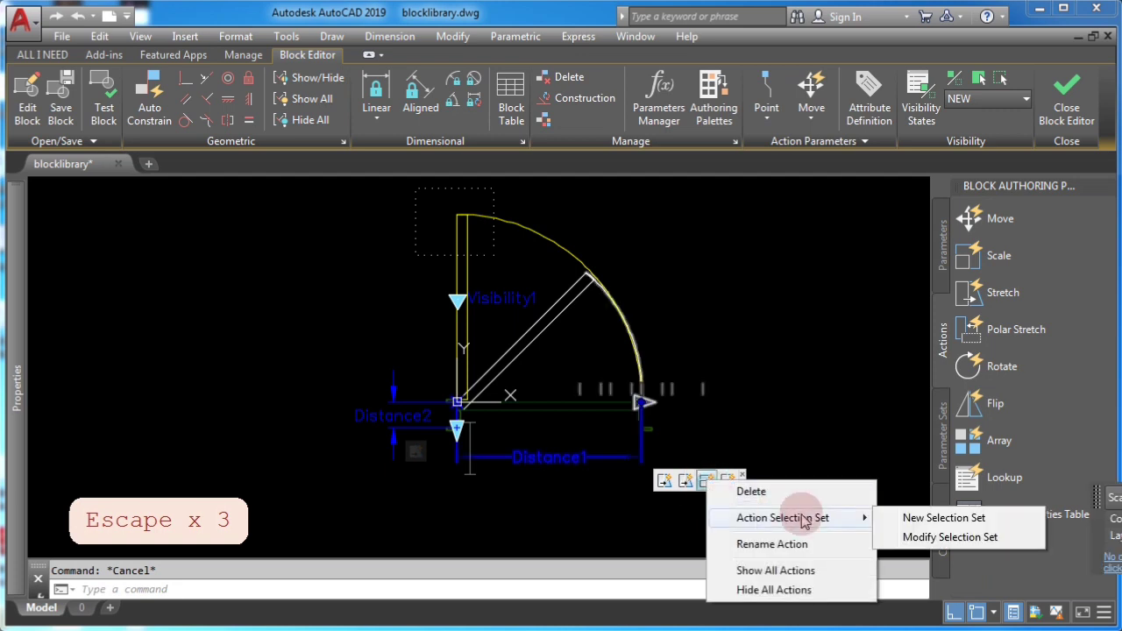
left_click(907, 536)
left_click(811, 521)
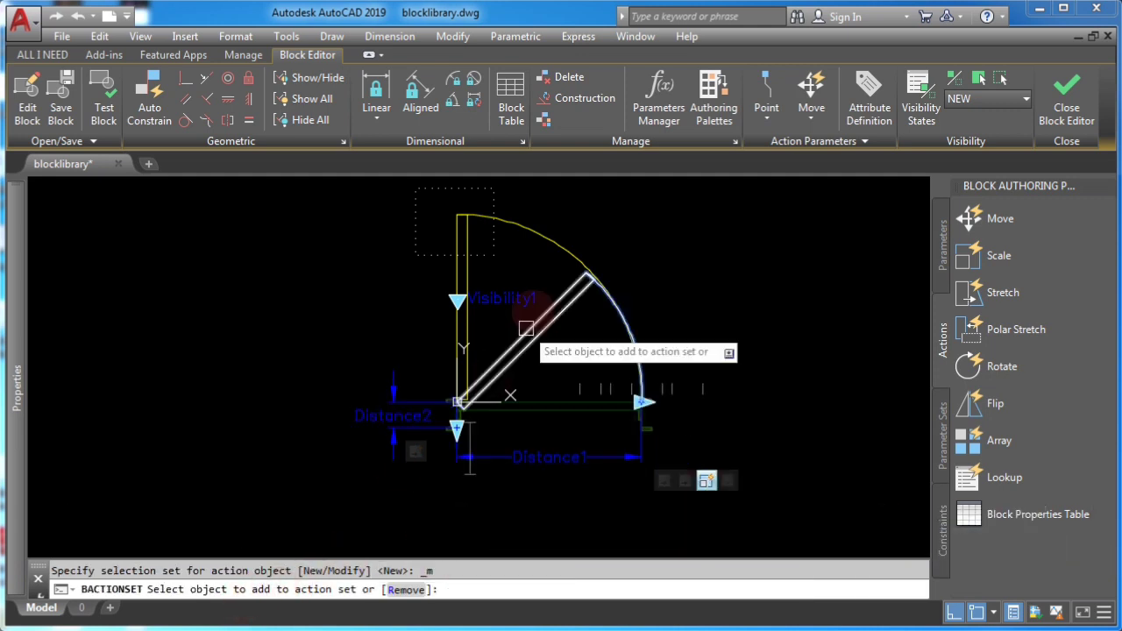
left_click(550, 243)
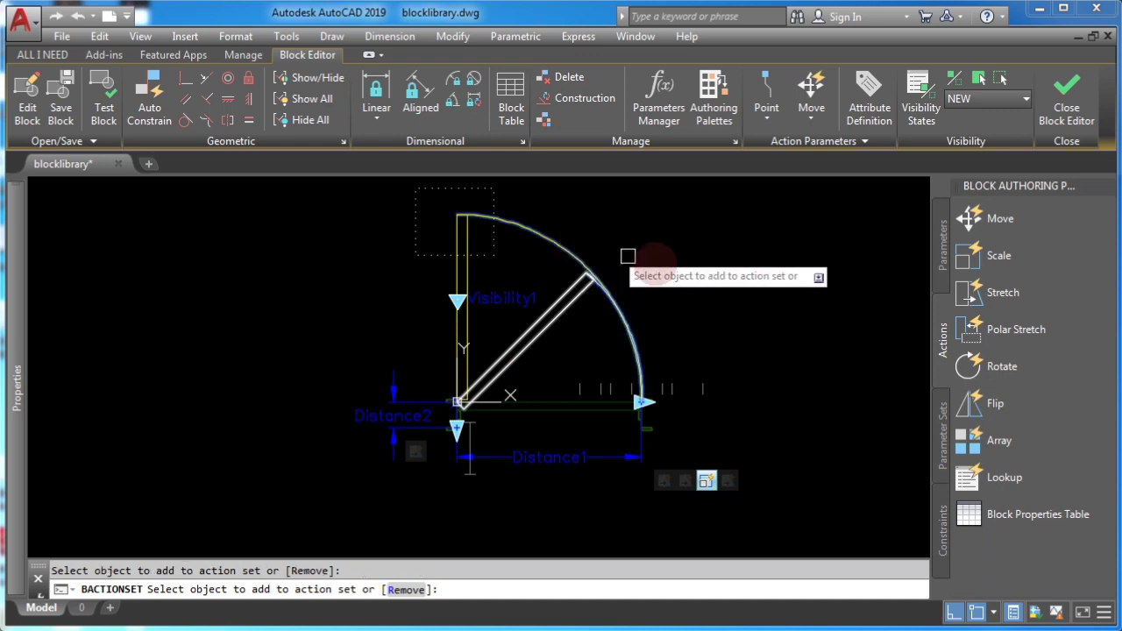
key("Return")
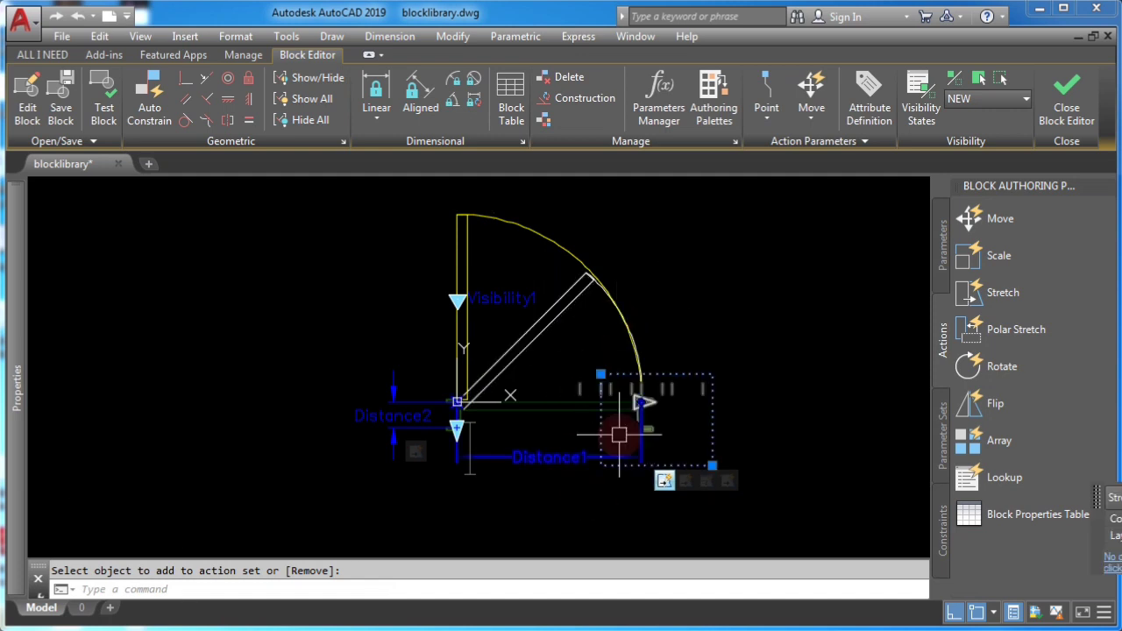
- Turn off the dimmed display of objects hidden in the NEW state and regenerate the model with REA
scroll(620, 434, "up", 3)
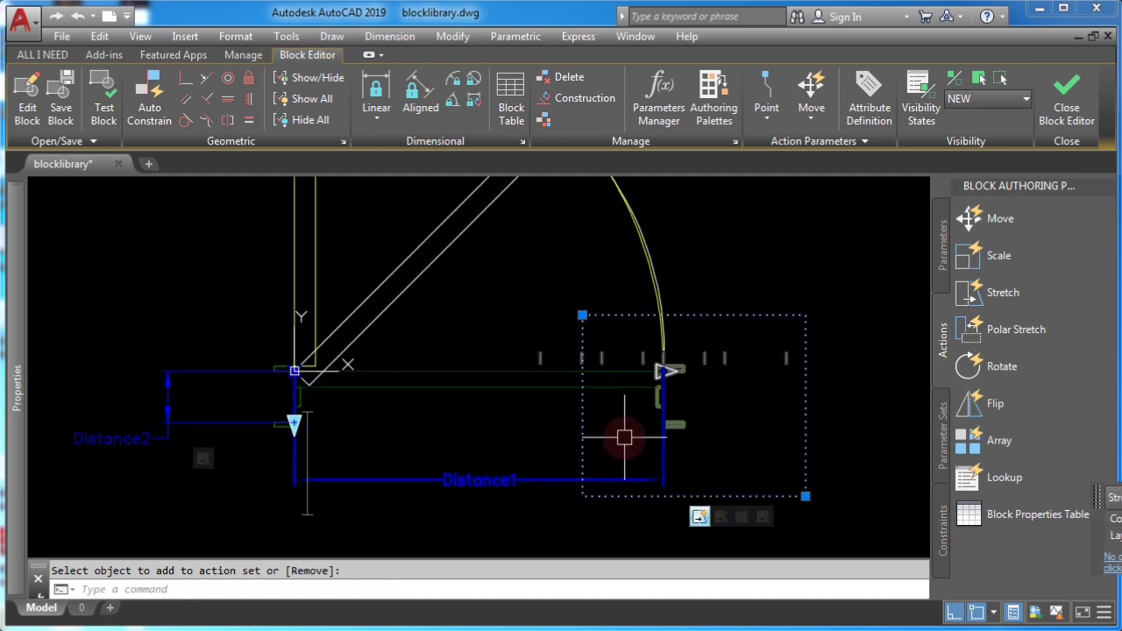
key("Escape")
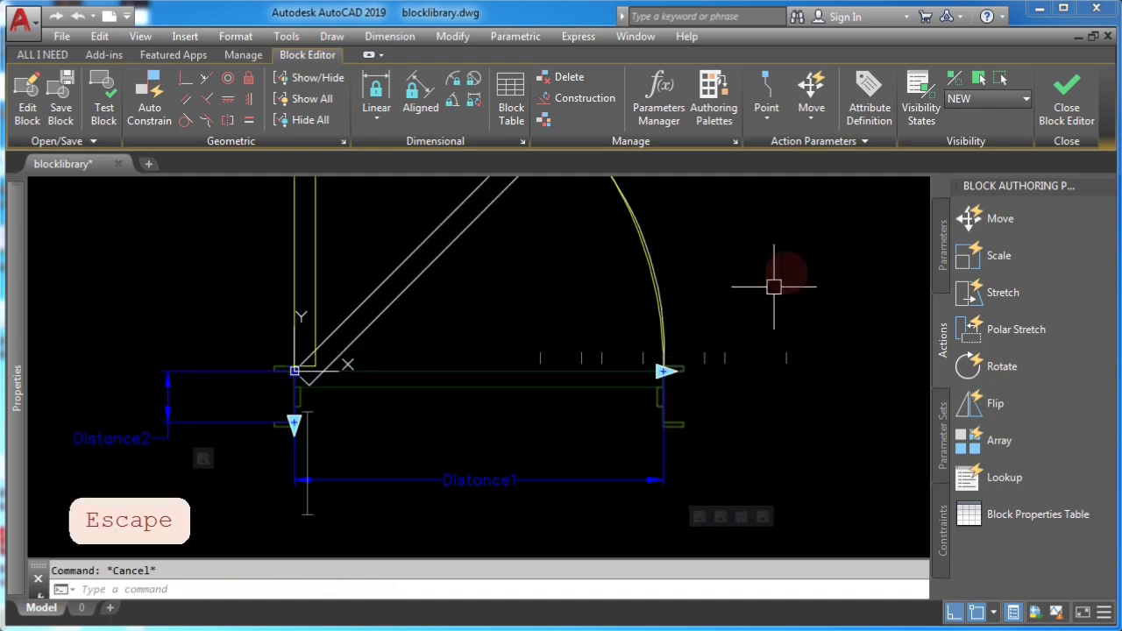
left_click(955, 81)
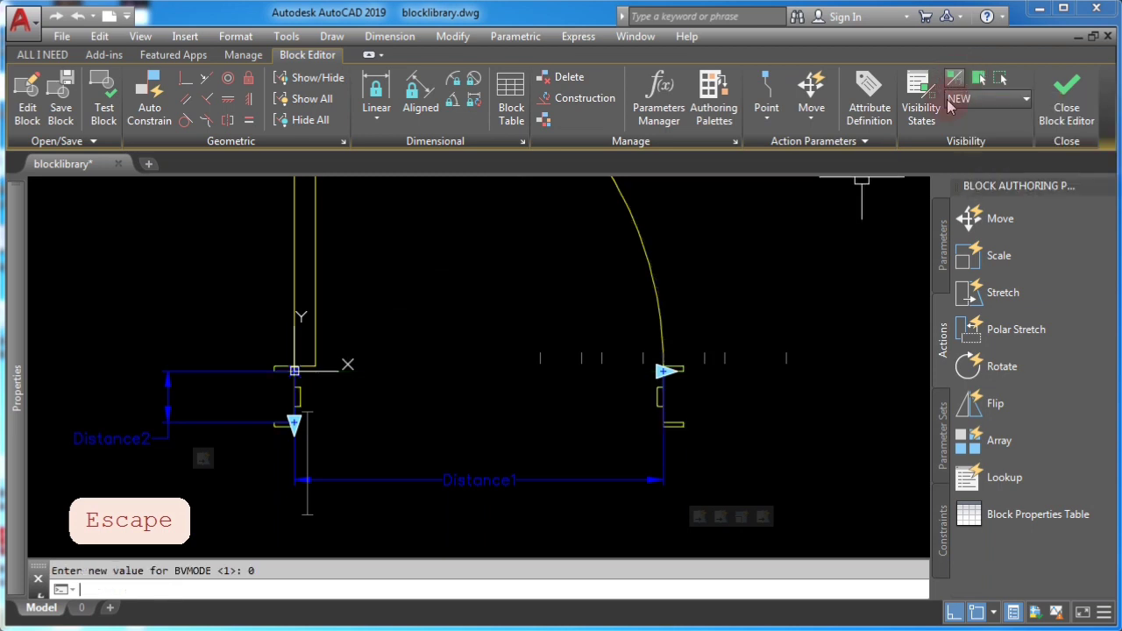
middle_click_drag(561, 403, 602, 433)
scroll(510, 436, "down", 3)
middle_click_drag(510, 435, 531, 448)
key("Escape")
left_click(463, 500)
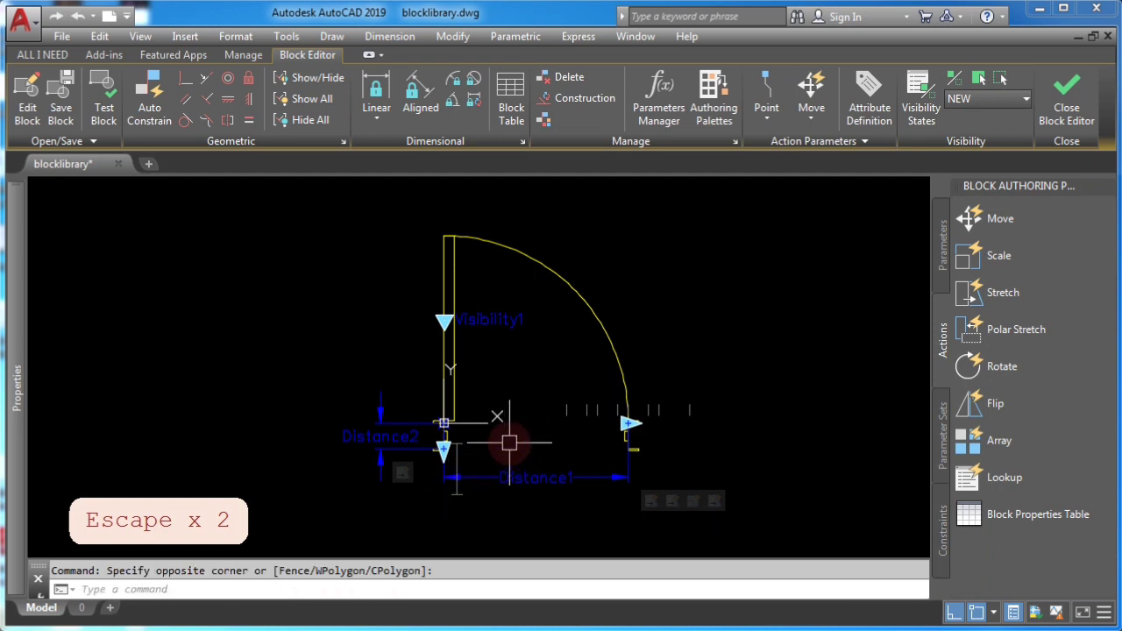
type("REA")
key("space")
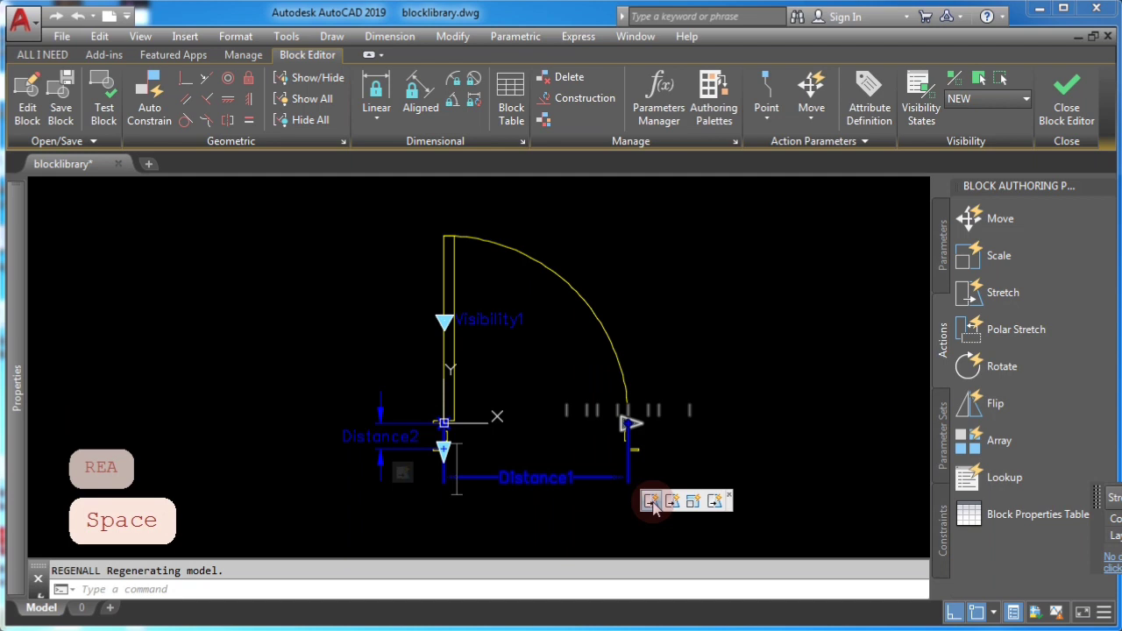
- Modify the selection set of Distance1's first stretch action by redrawing its stretch frame around the jamb opposite the hinge
right_click(651, 502)
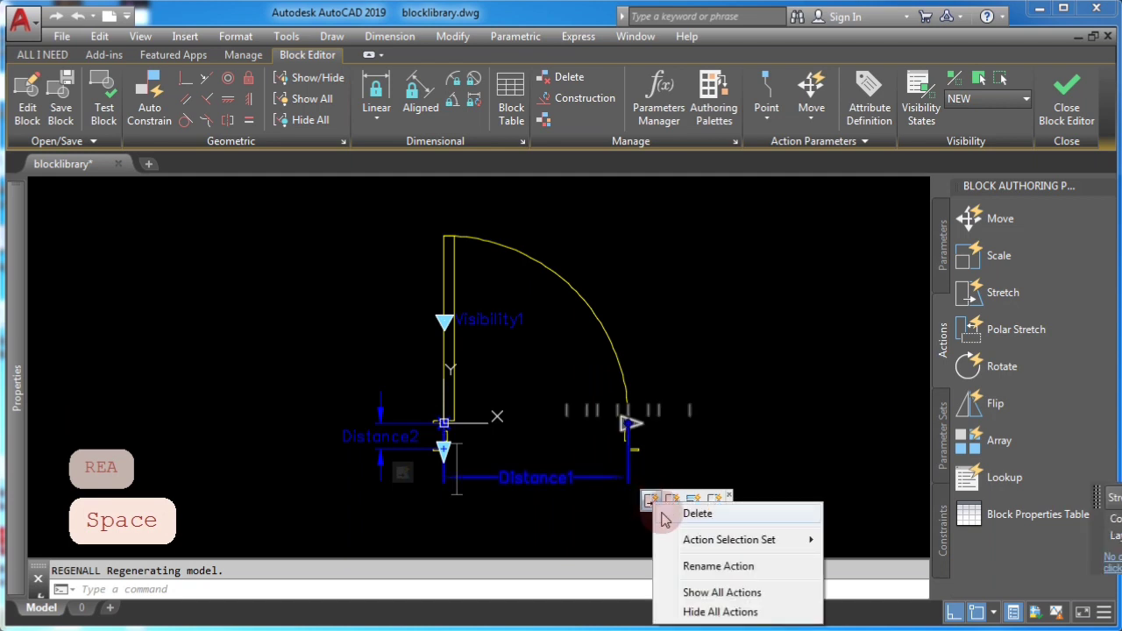
mouse_move(741, 543)
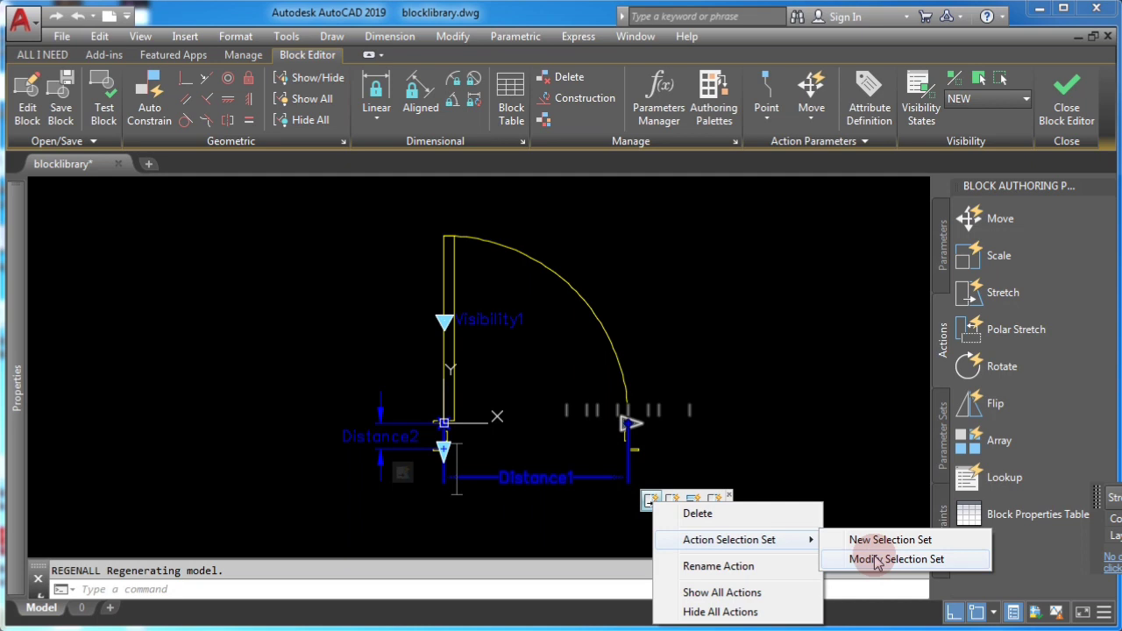
left_click(876, 559)
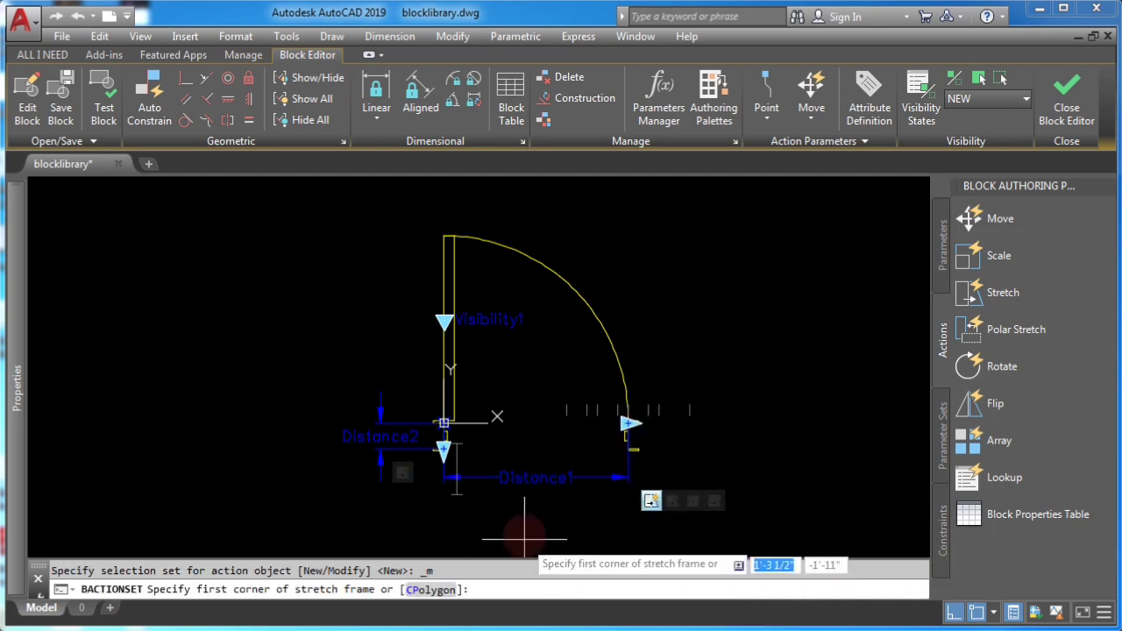
left_click(674, 470)
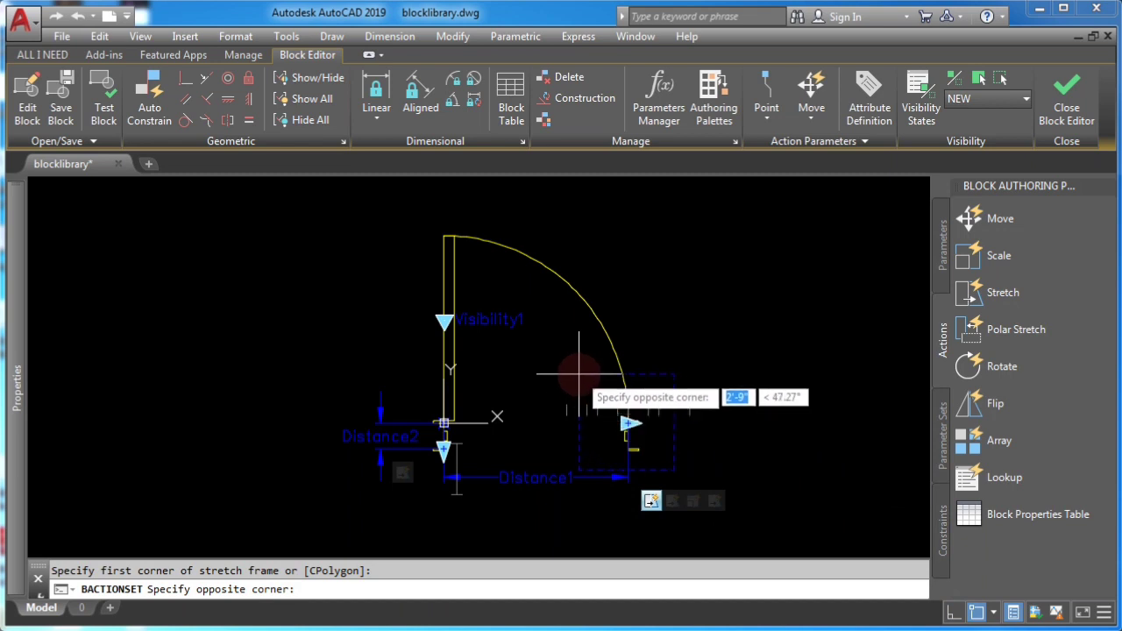
left_click(578, 375)
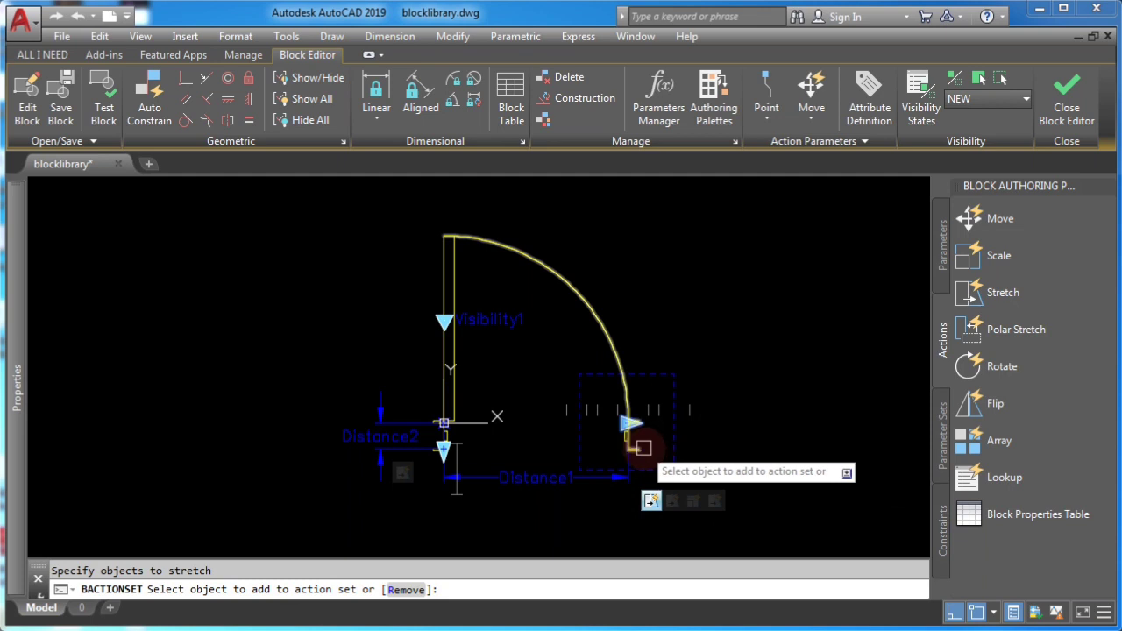
- Add the yellow jamb opposite the hinge to the stretch action's selection set and regenerate the model with REA
left_click(578, 376)
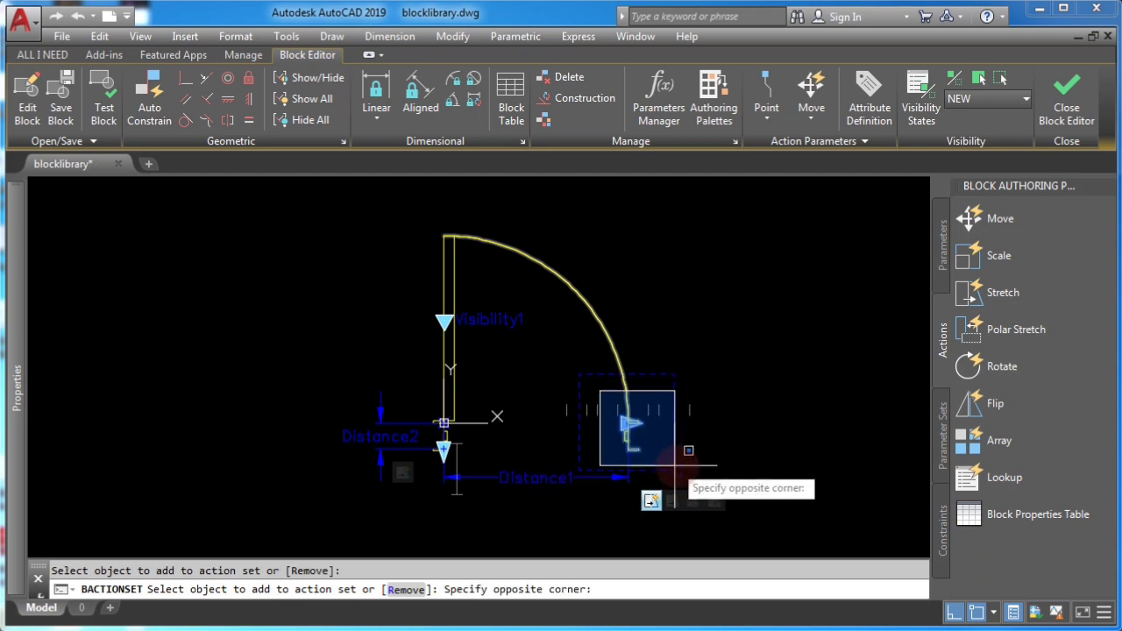
left_click(674, 458)
key("Return")
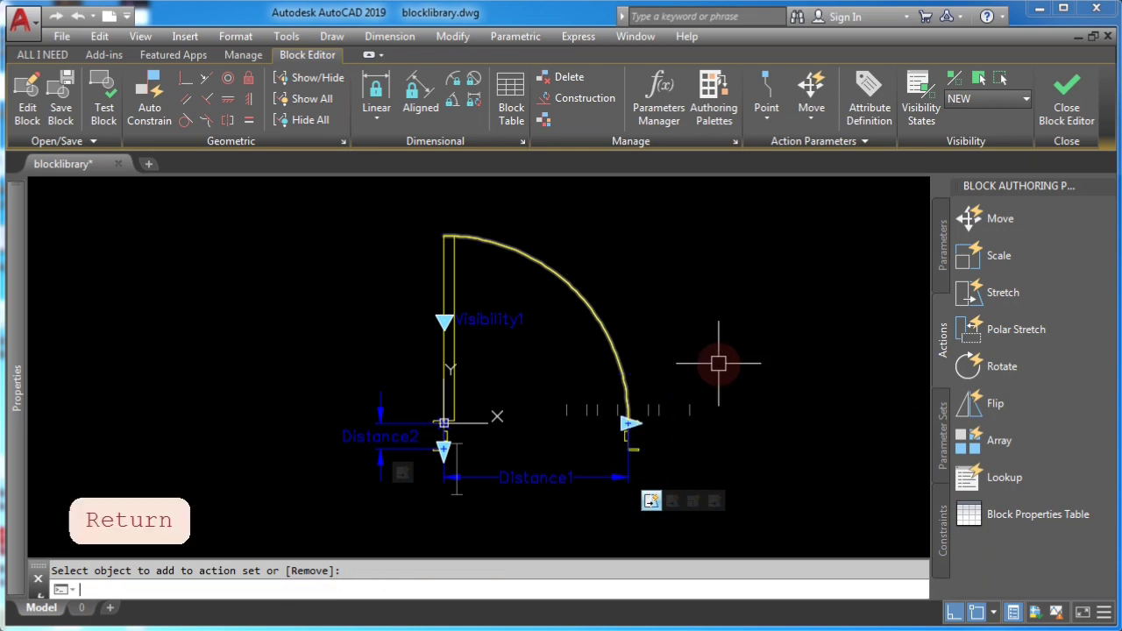
key("Escape")
key("Escape")
key("Escape")
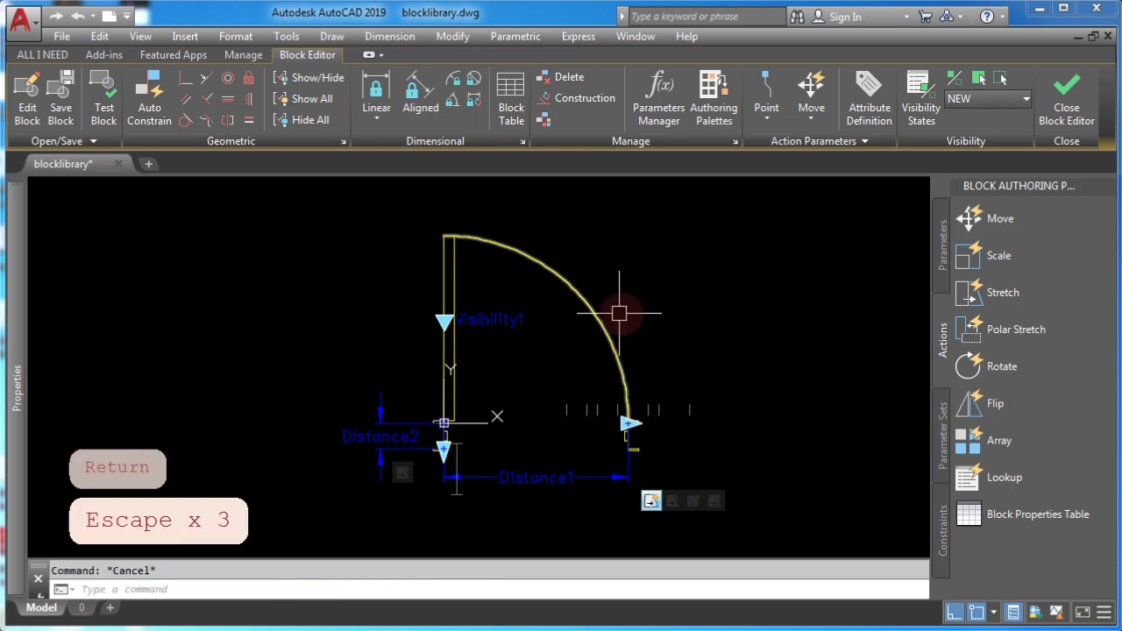
type("REA")
key("space")
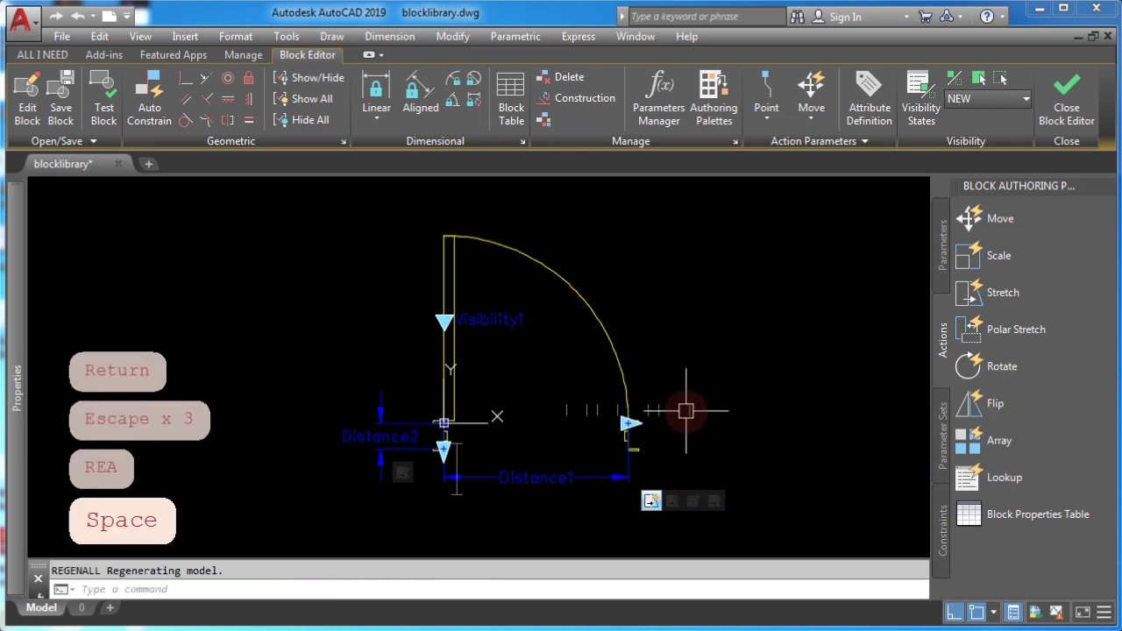
- Modify the selection set of Distance2's stretch action by redrawing its stretch frame across the lower ends of both jambs
left_click(653, 502)
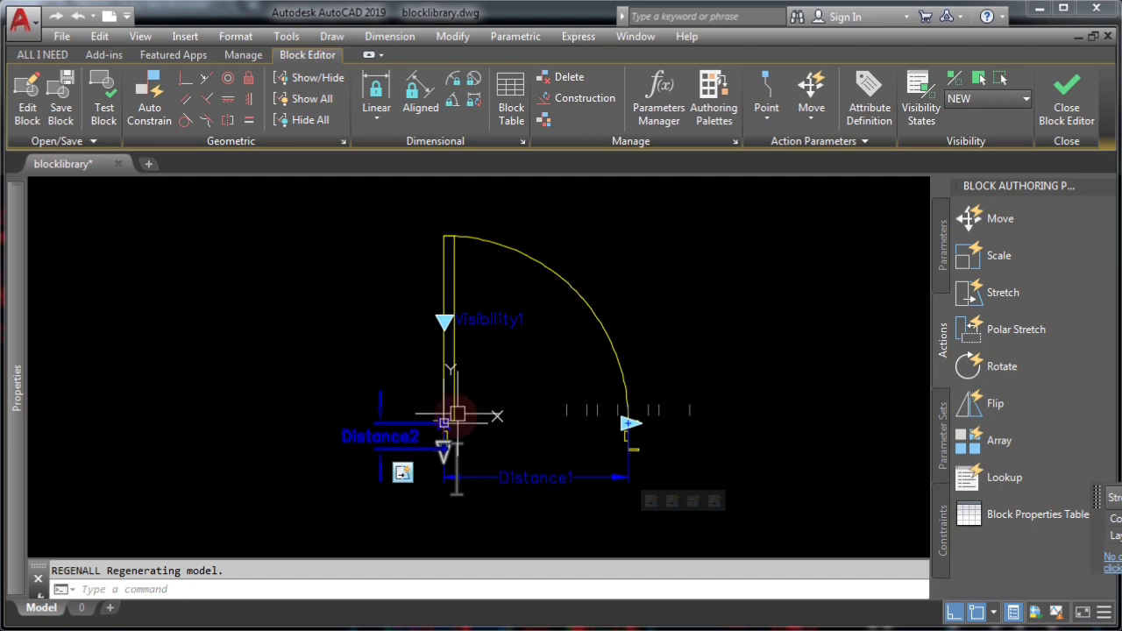
right_click(406, 474)
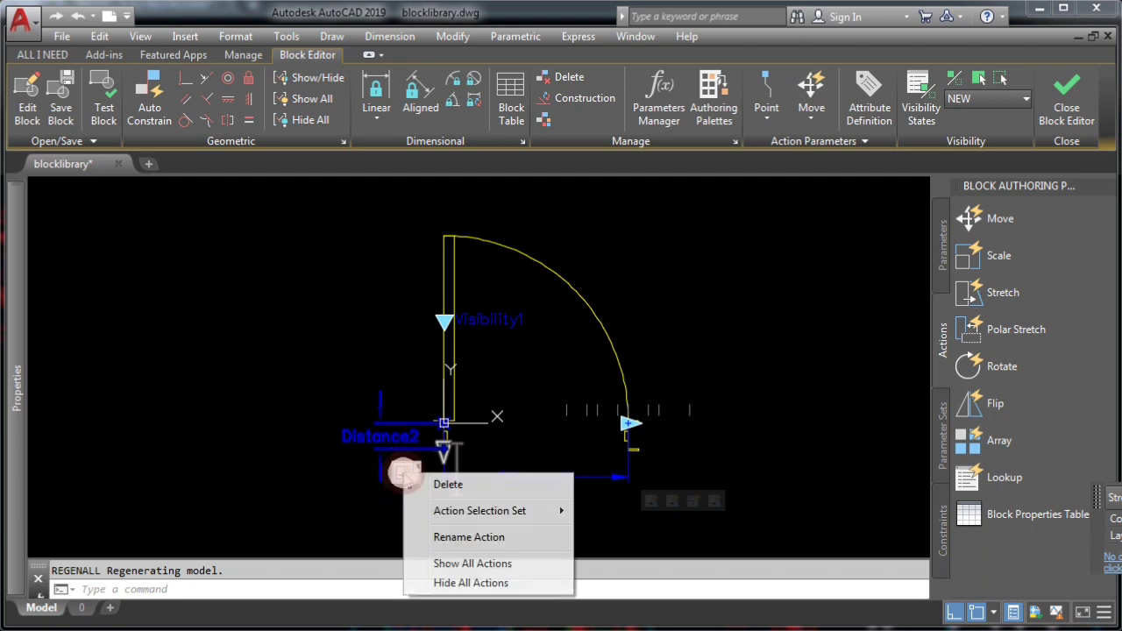
mouse_move(478, 517)
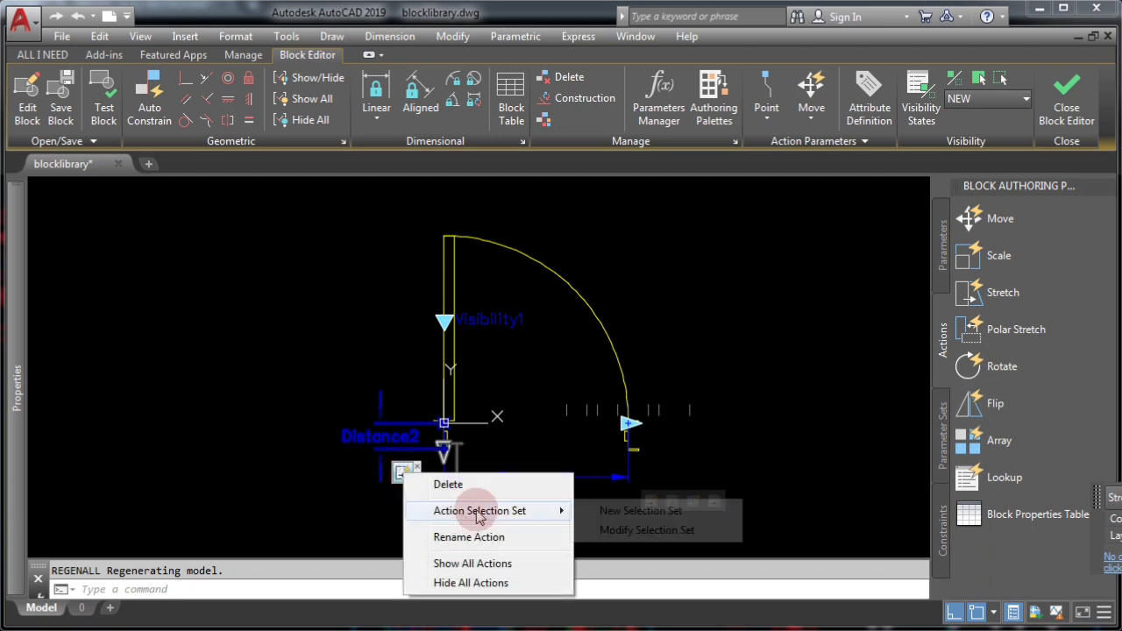
left_click(608, 536)
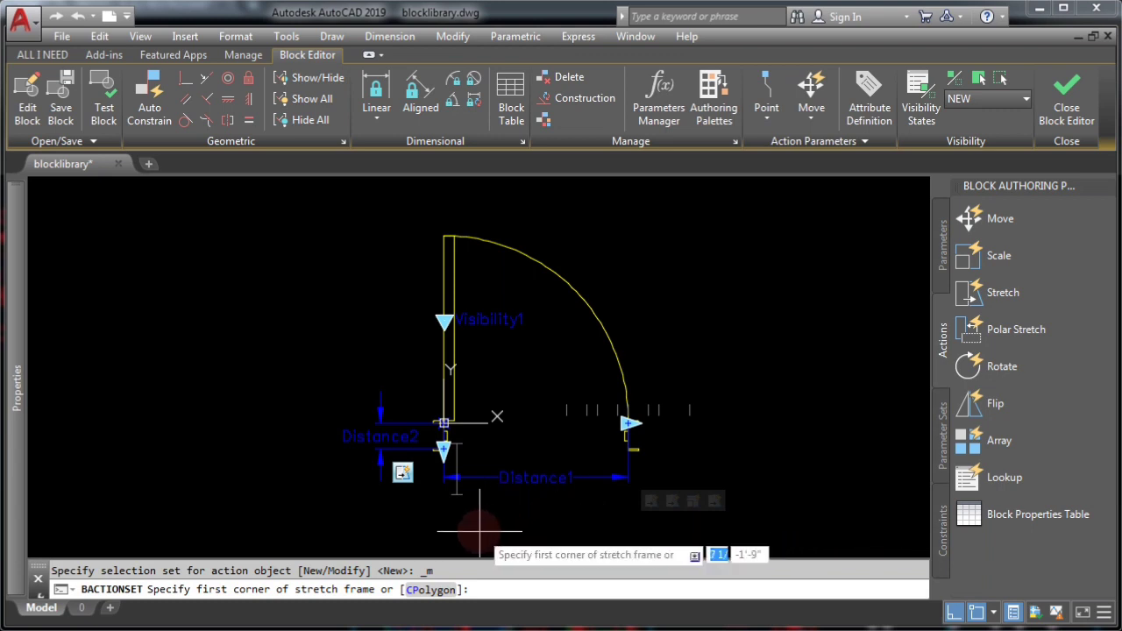
left_click(753, 517)
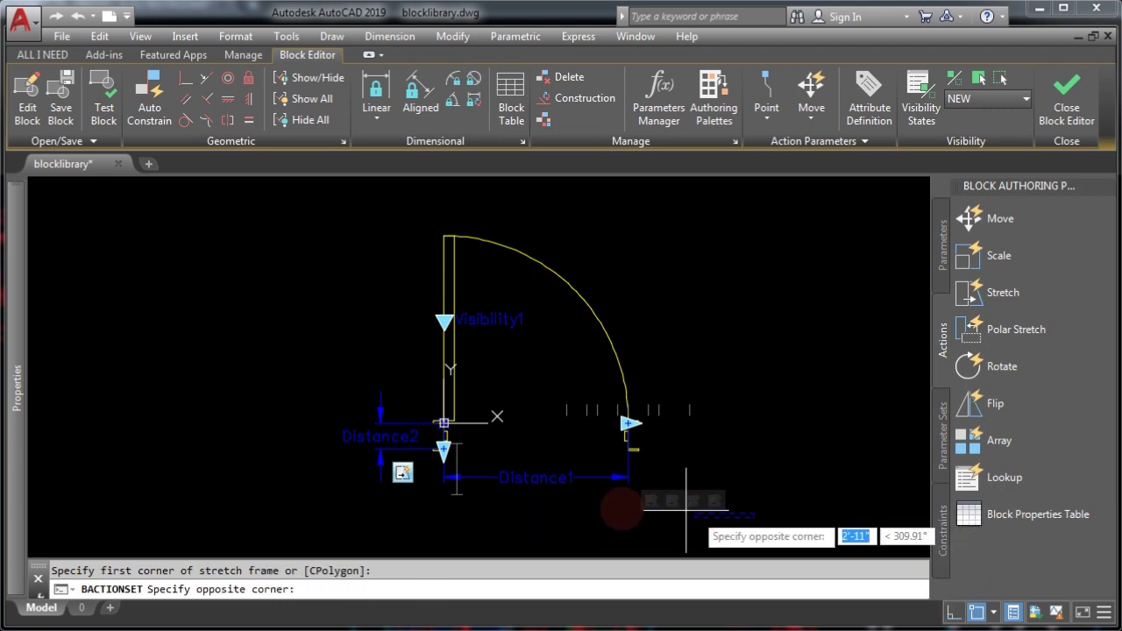
left_click(268, 444)
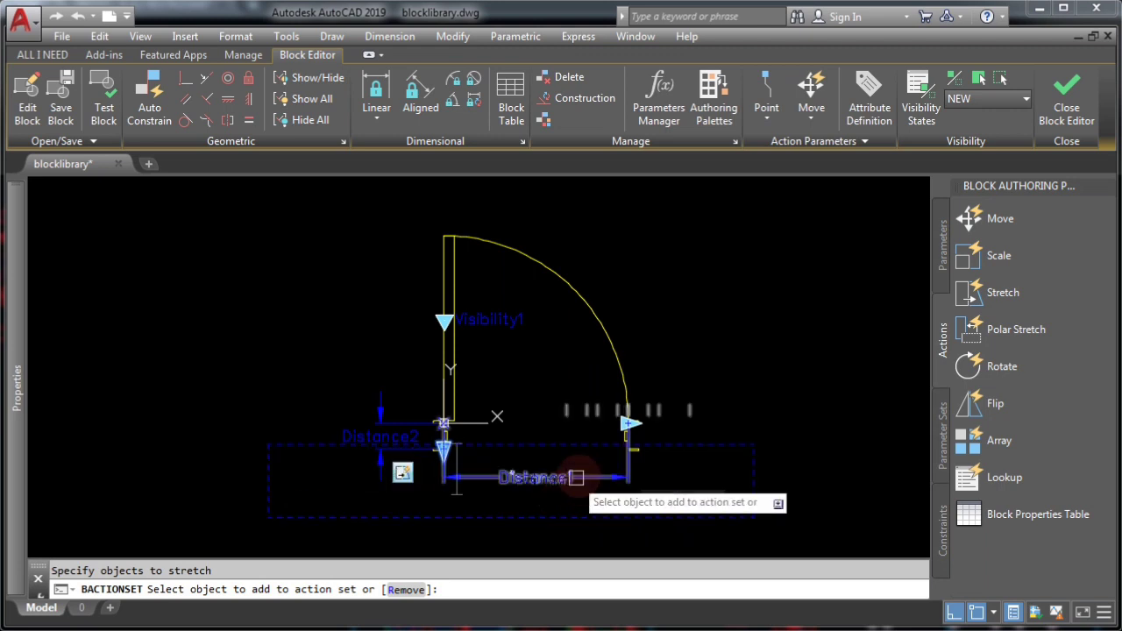
- Add the yellow NEW jambs on both sides of the opening to the selection set of Distance2's stretch action
scroll(628, 482, "up", 5)
left_click(727, 436)
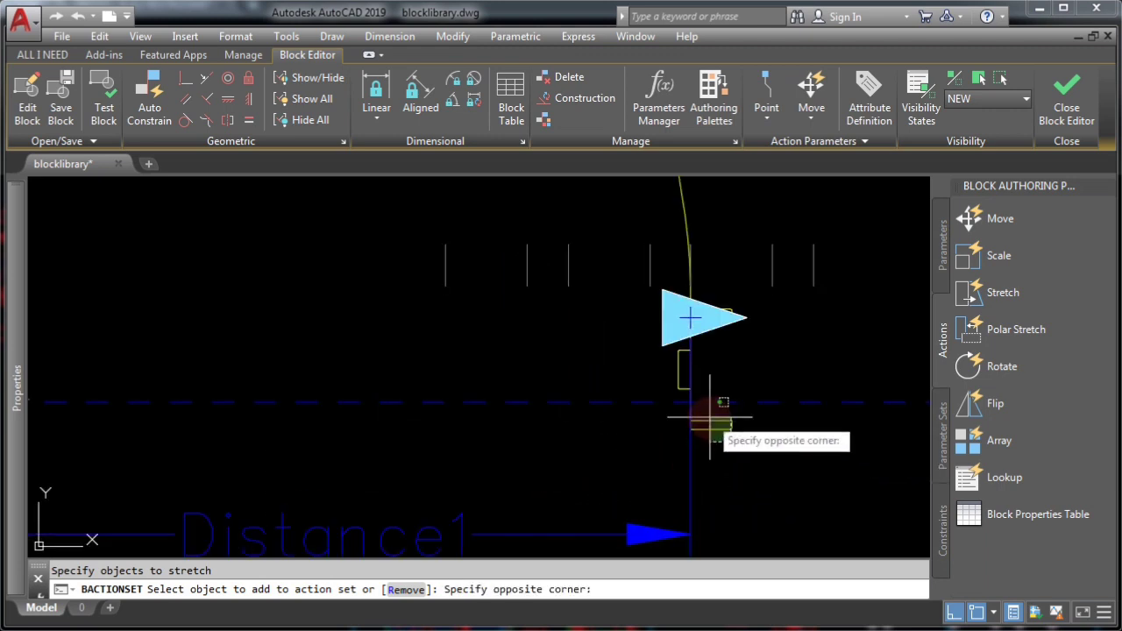
left_click(711, 429)
scroll(596, 446, "down", 3)
scroll(314, 449, "up", 3)
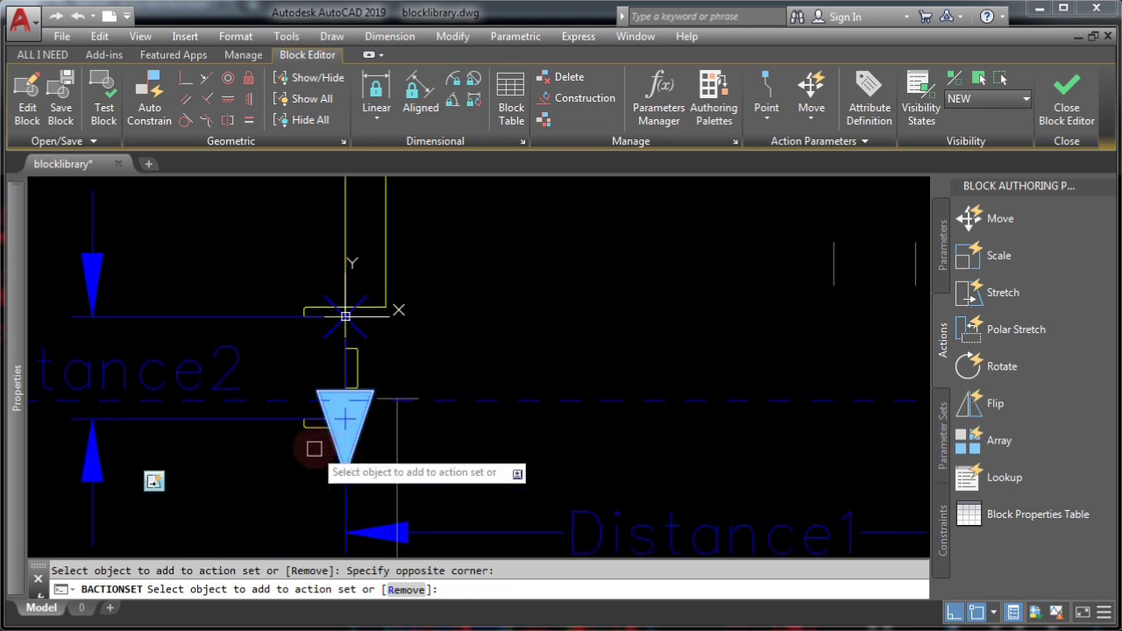
left_click(321, 424)
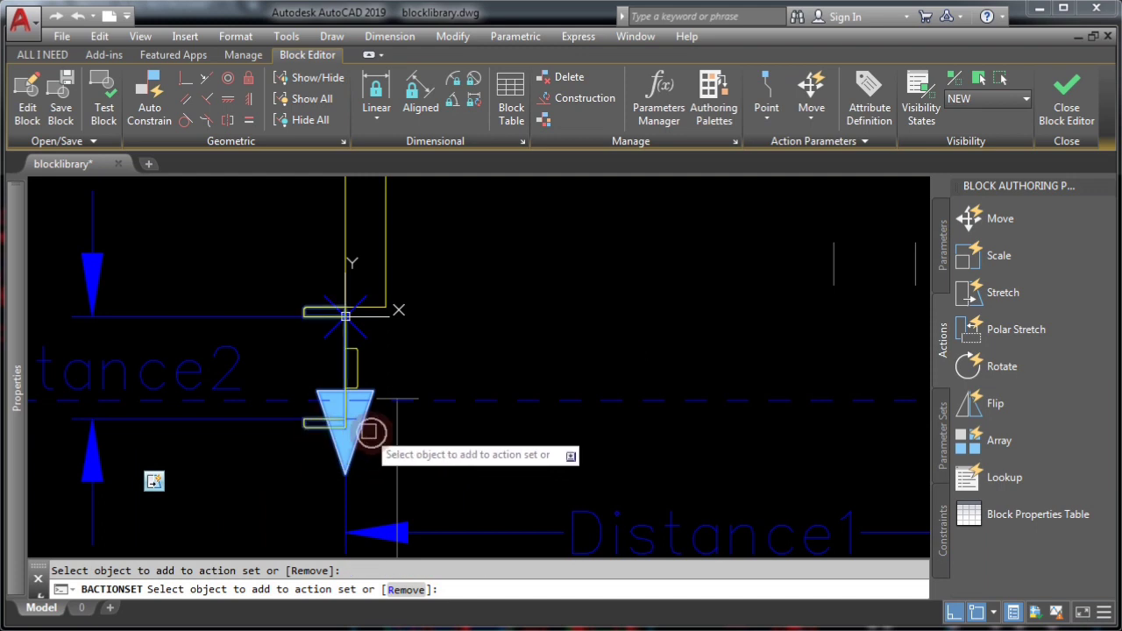
scroll(394, 439, "down", 3)
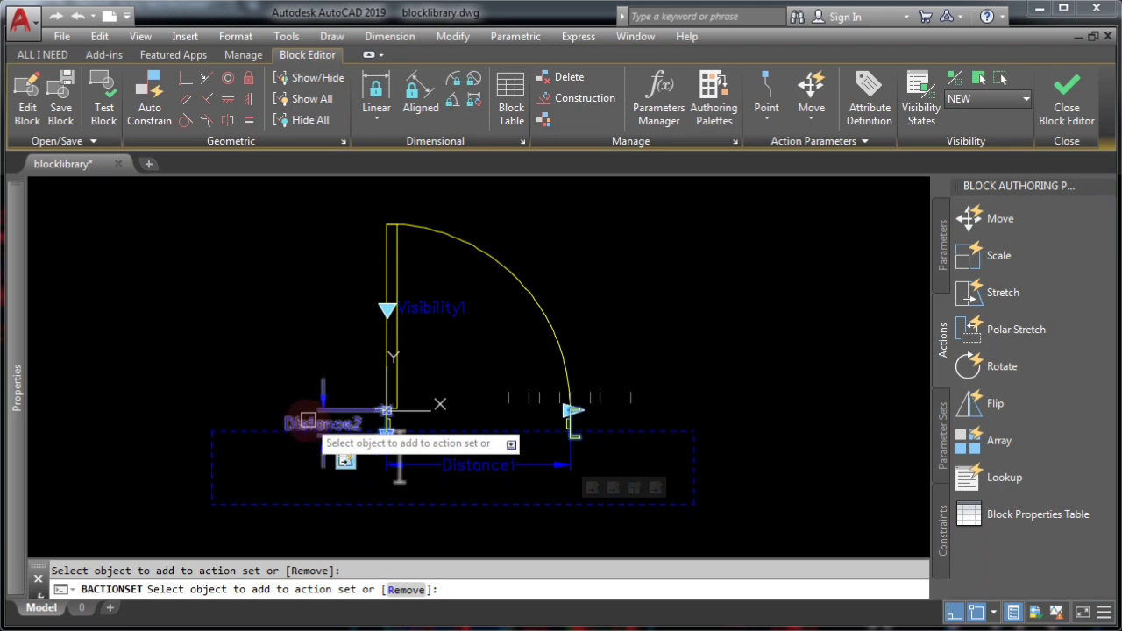
key("Return")
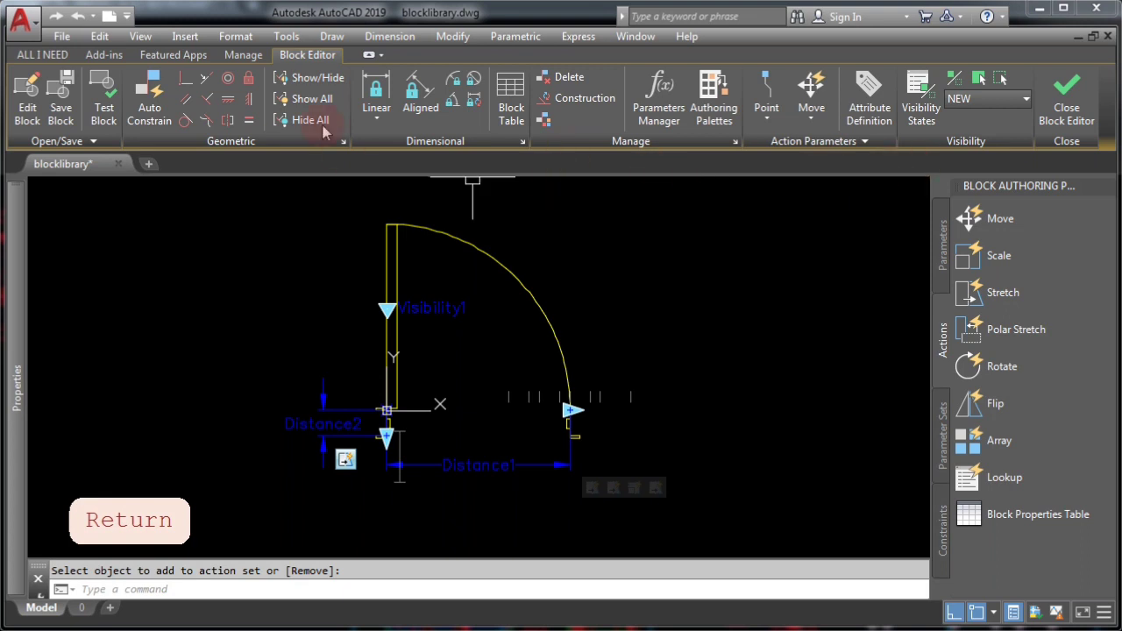
- Open the door block in a test block window and switch its visibility state to NEW
left_click(104, 99)
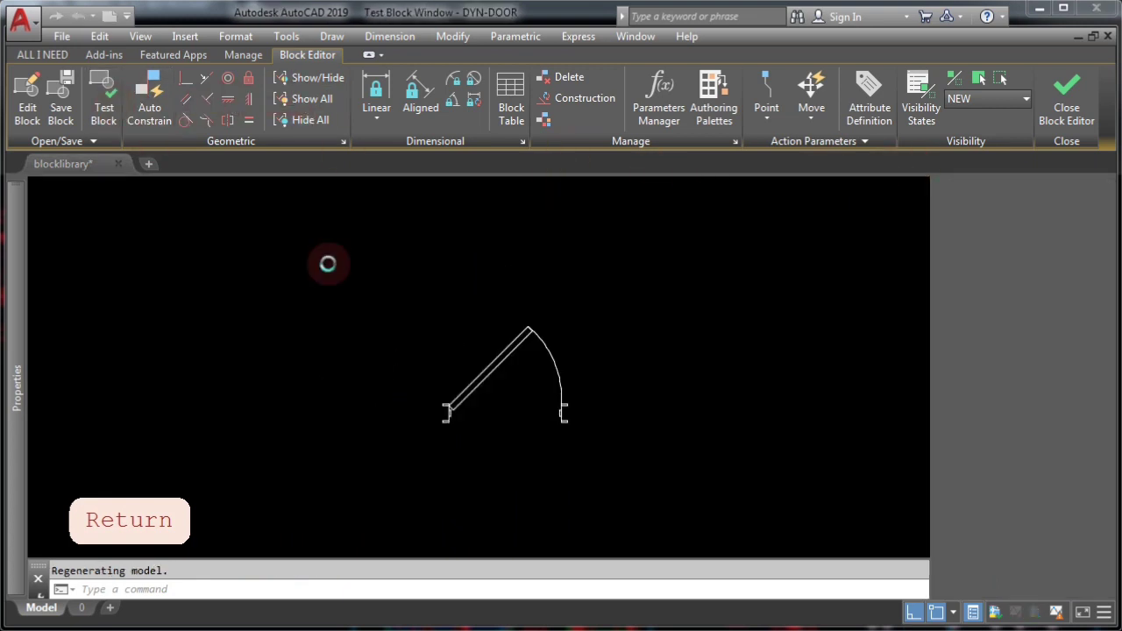
left_click(608, 348)
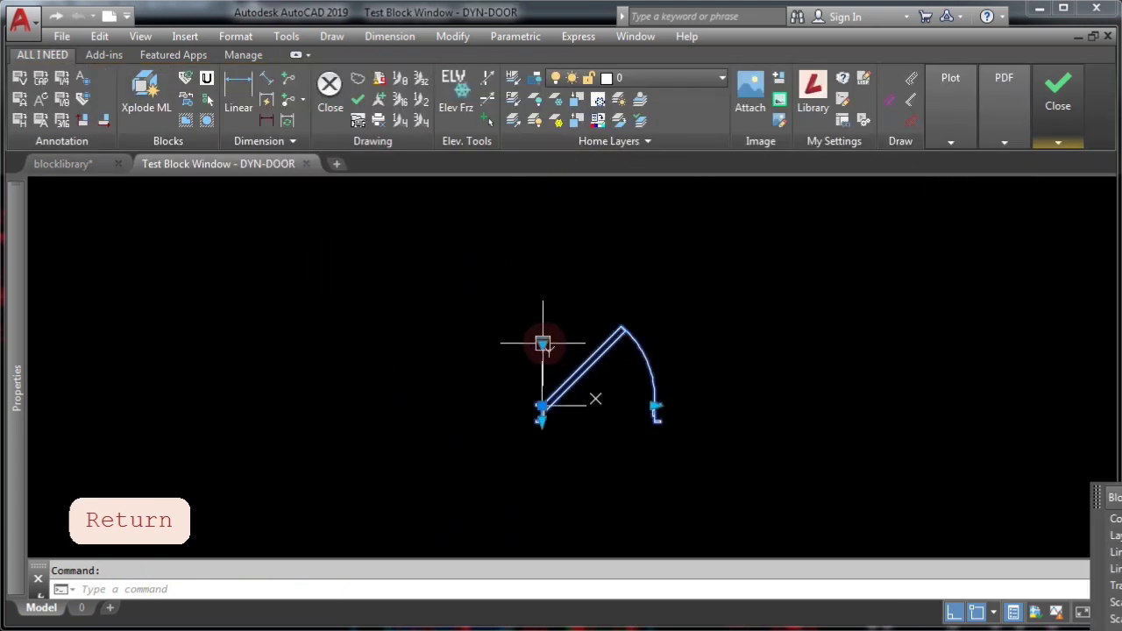
left_click(542, 343)
left_click(574, 374)
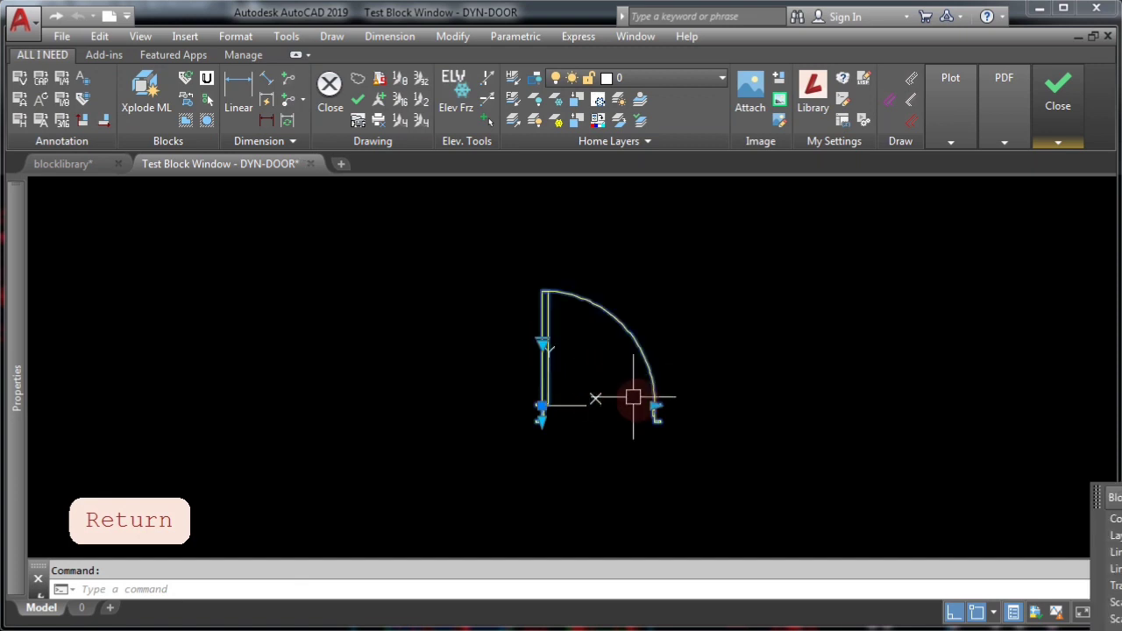
- Try the door width and jamb depth grips on the NEW door, and close the test block window
left_click(654, 406)
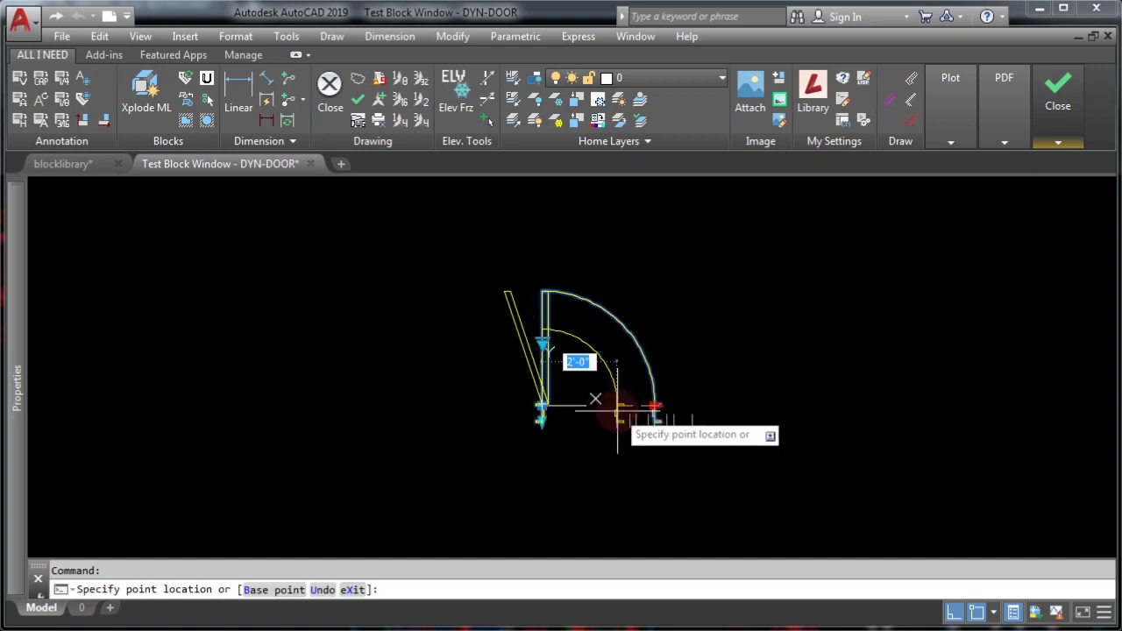
scroll(617, 409, "up", 3)
scroll(617, 409, "down", 3)
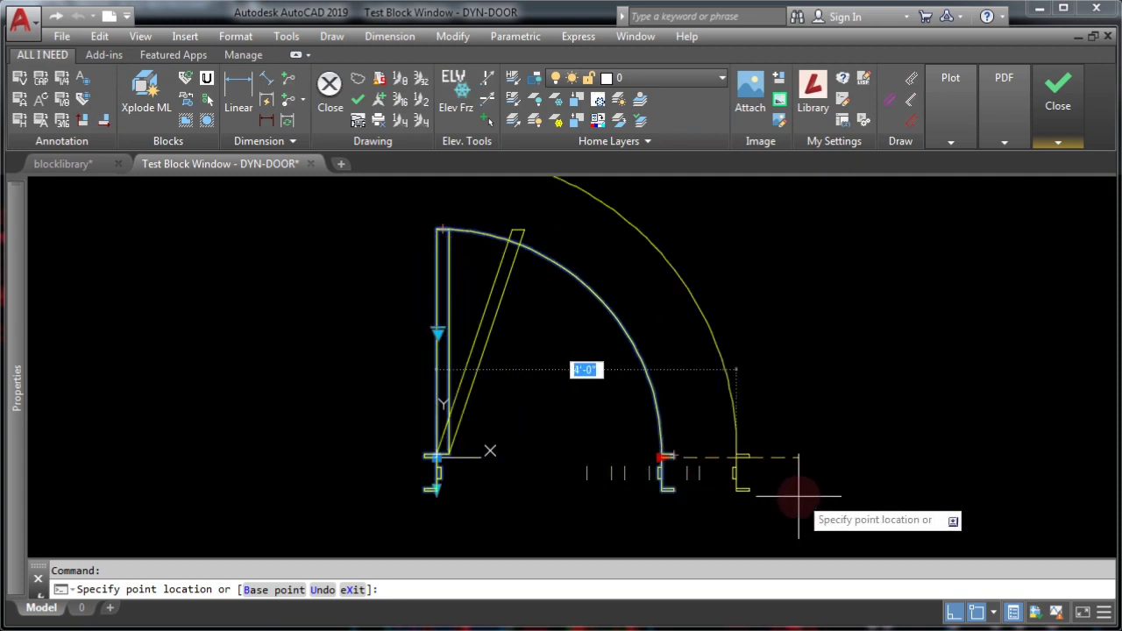
key("Escape")
left_click(440, 488)
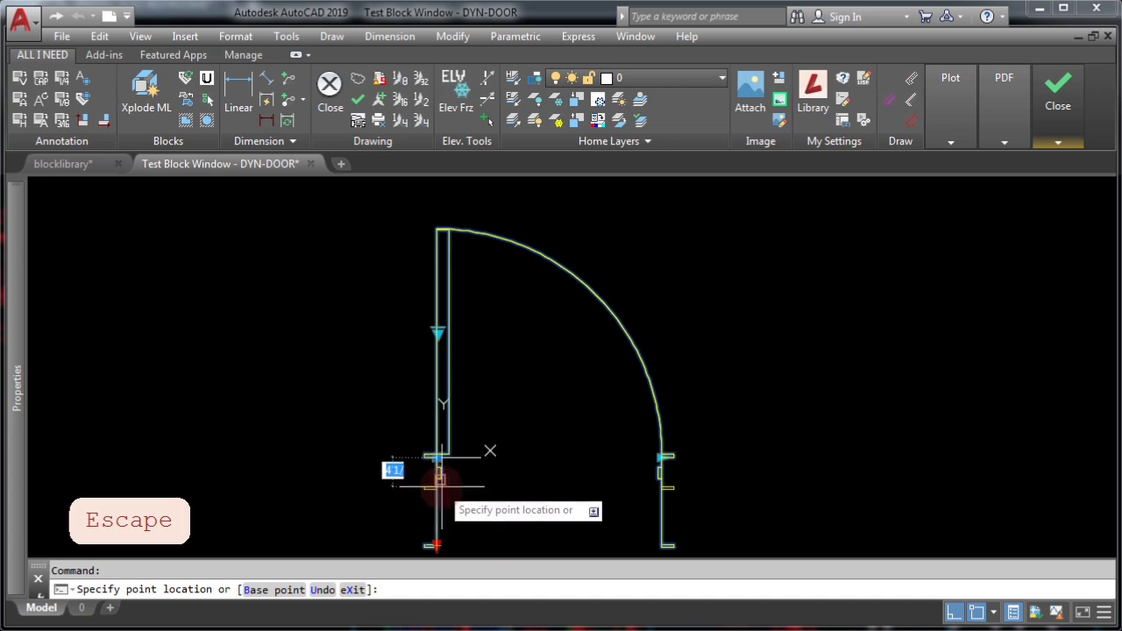
key("Escape")
key("Escape")
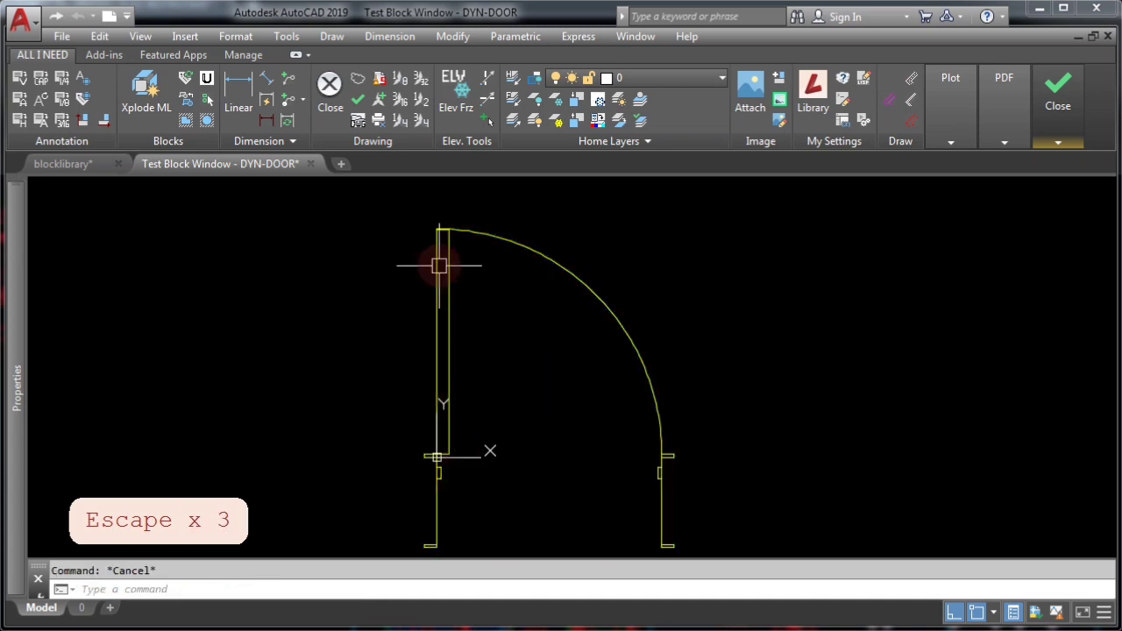
mouse_move(1058, 105)
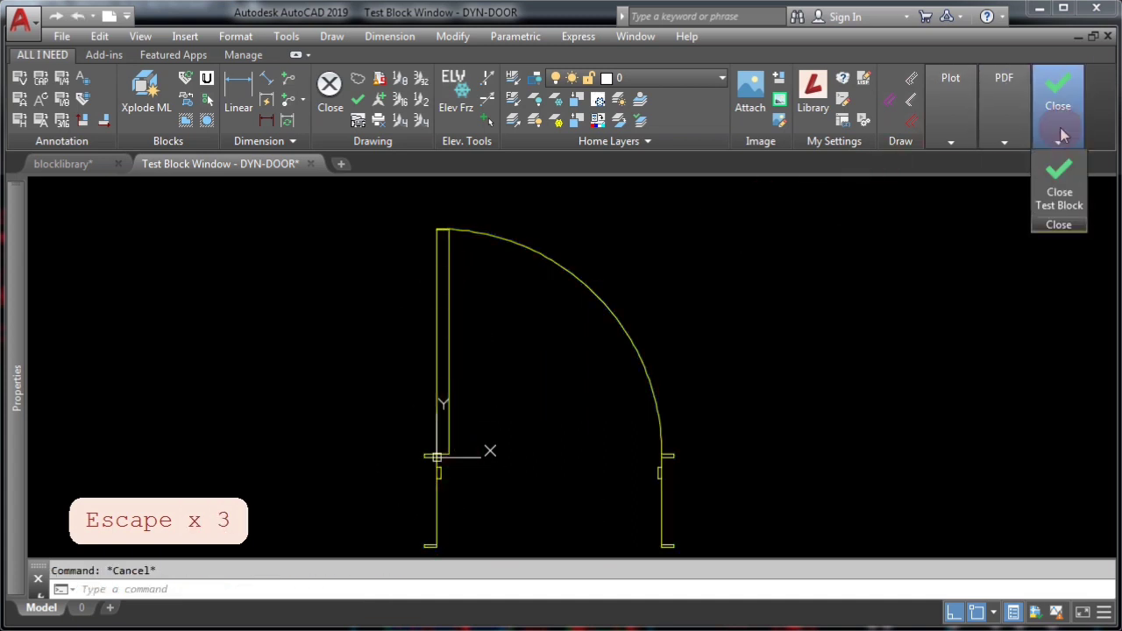
left_click(1060, 186)
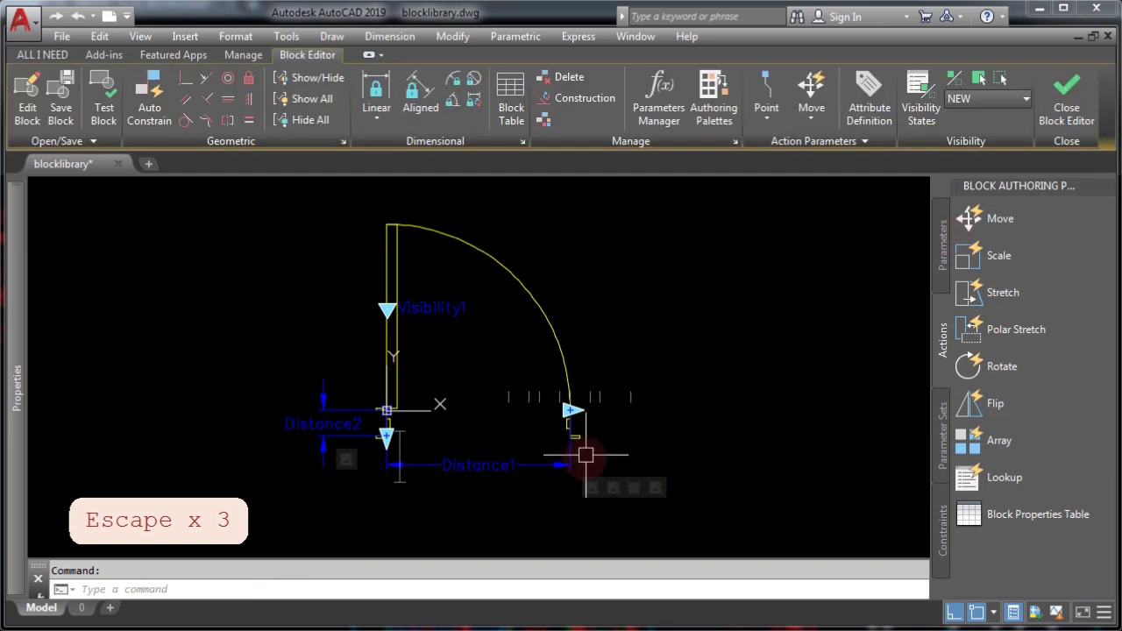
- Select Distance1's stretch action for the upright door leaf and examine its override properties
left_click(613, 491)
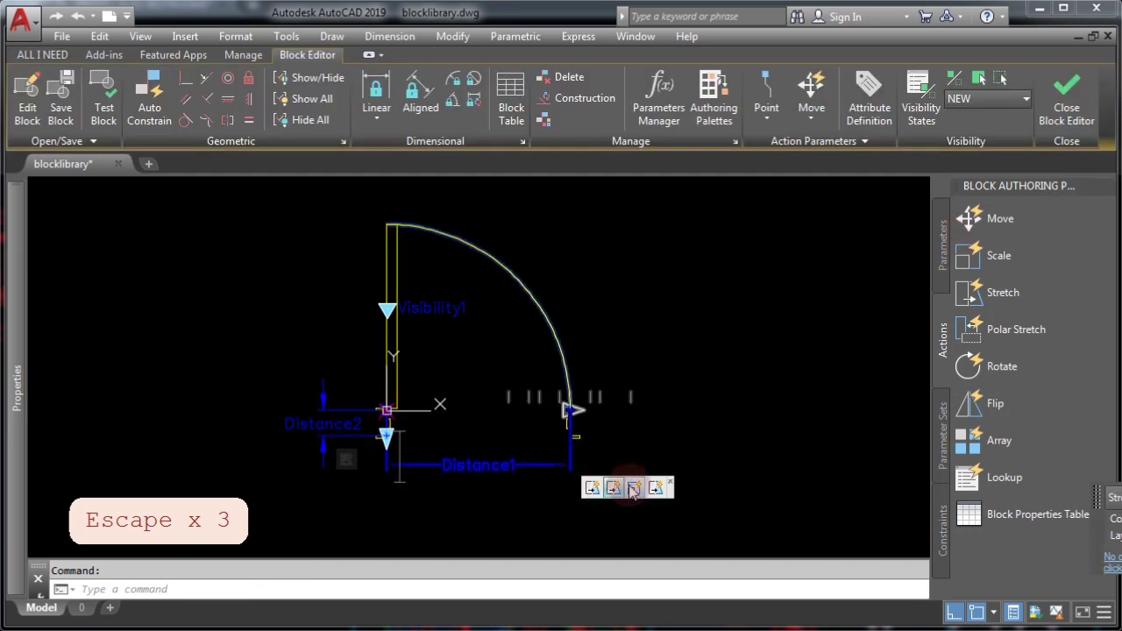
left_click(656, 490)
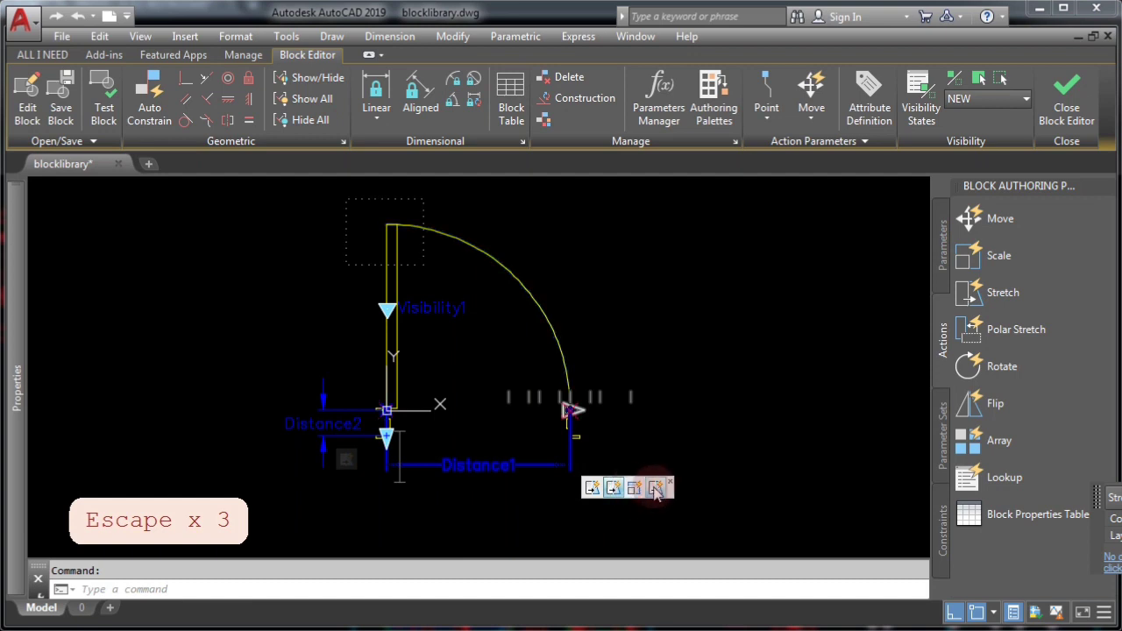
left_click(657, 490)
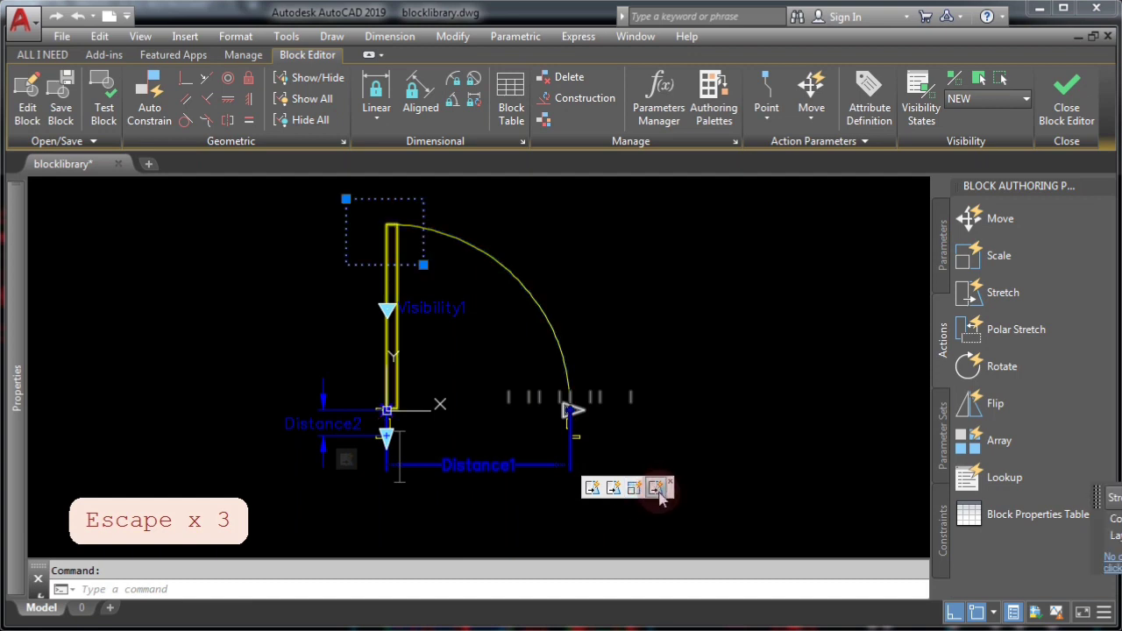
left_click(18, 379)
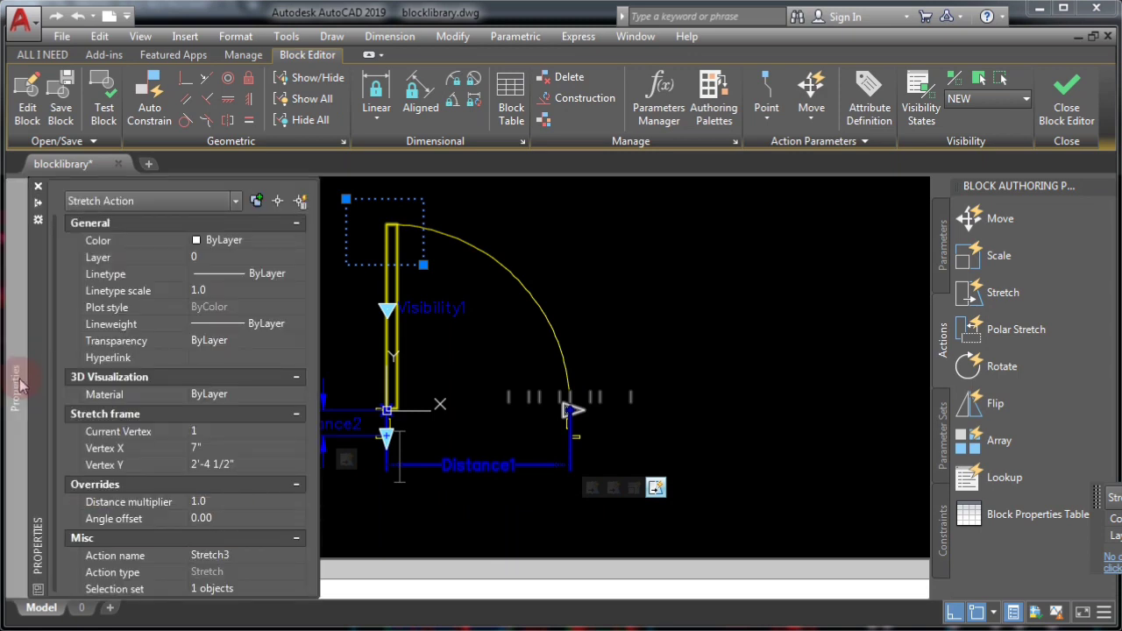
left_click_drag(57, 412, 54, 429)
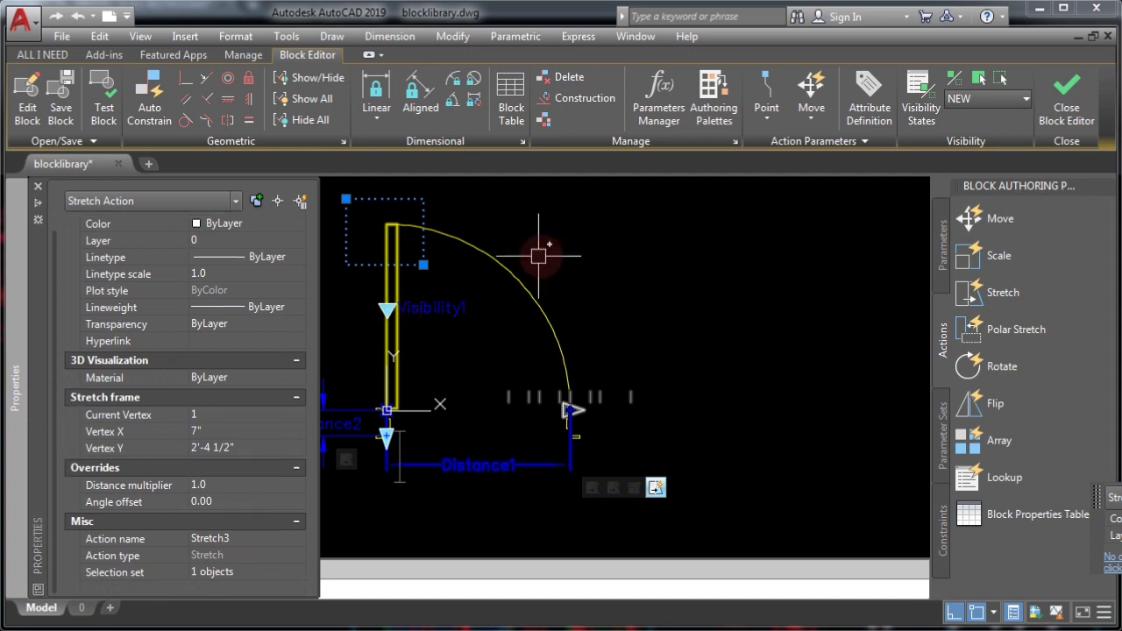
key("ctrl+1")
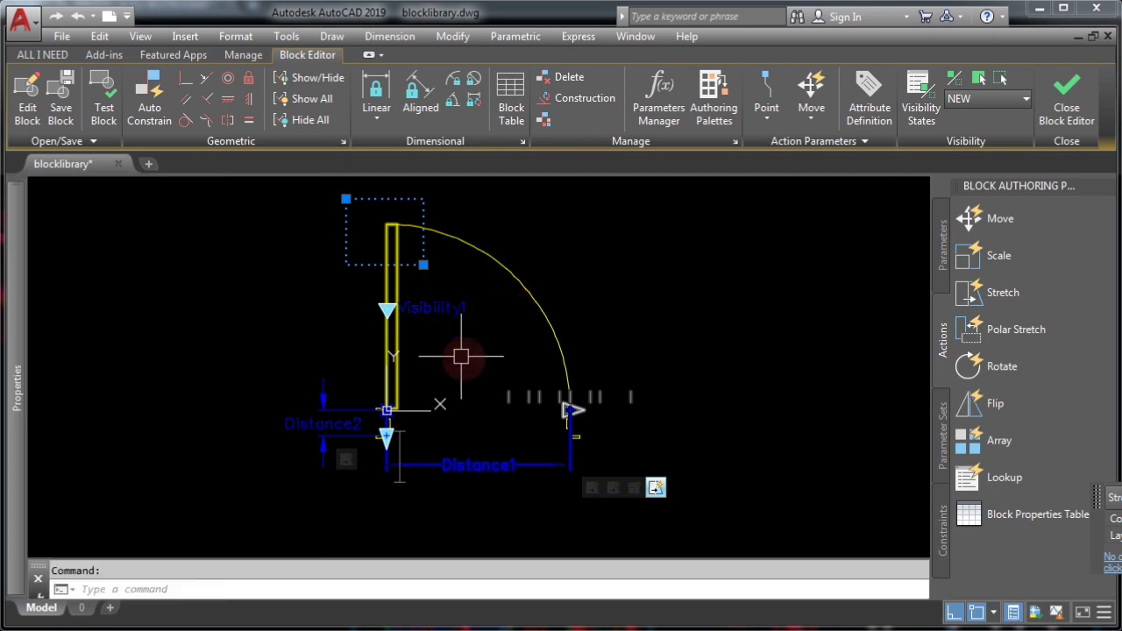
- Set the angle offset of the upright door leaf's stretch action on Distance1 to 90
left_click(653, 487)
left_click(445, 444)
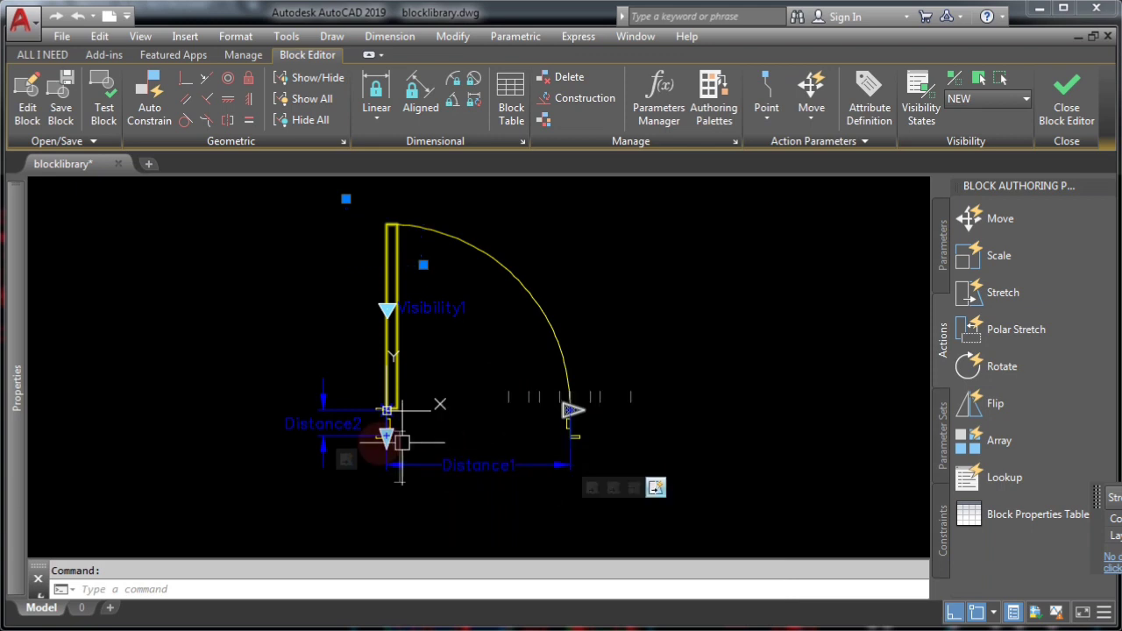
mouse_move(14, 426)
left_click_drag(50, 447, 55, 543)
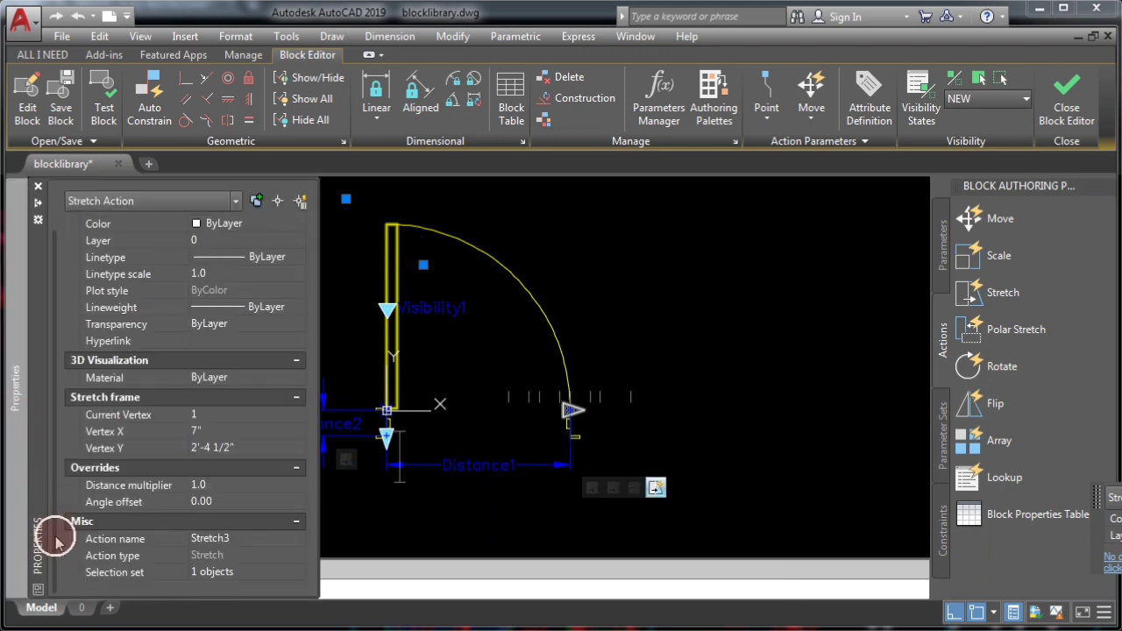
left_click(217, 501)
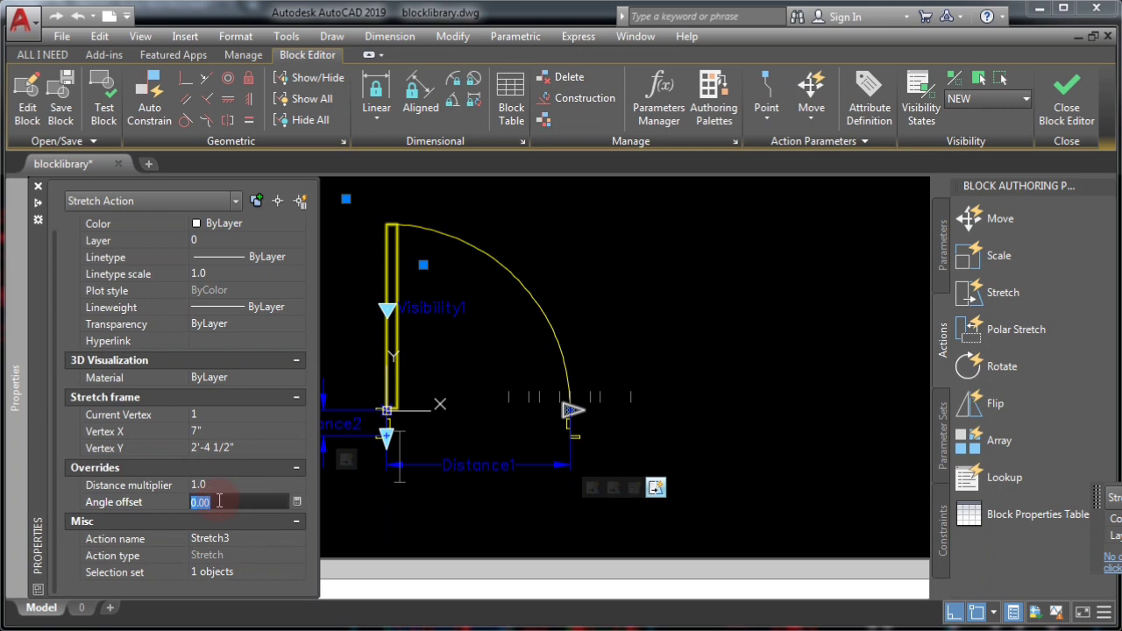
type("90")
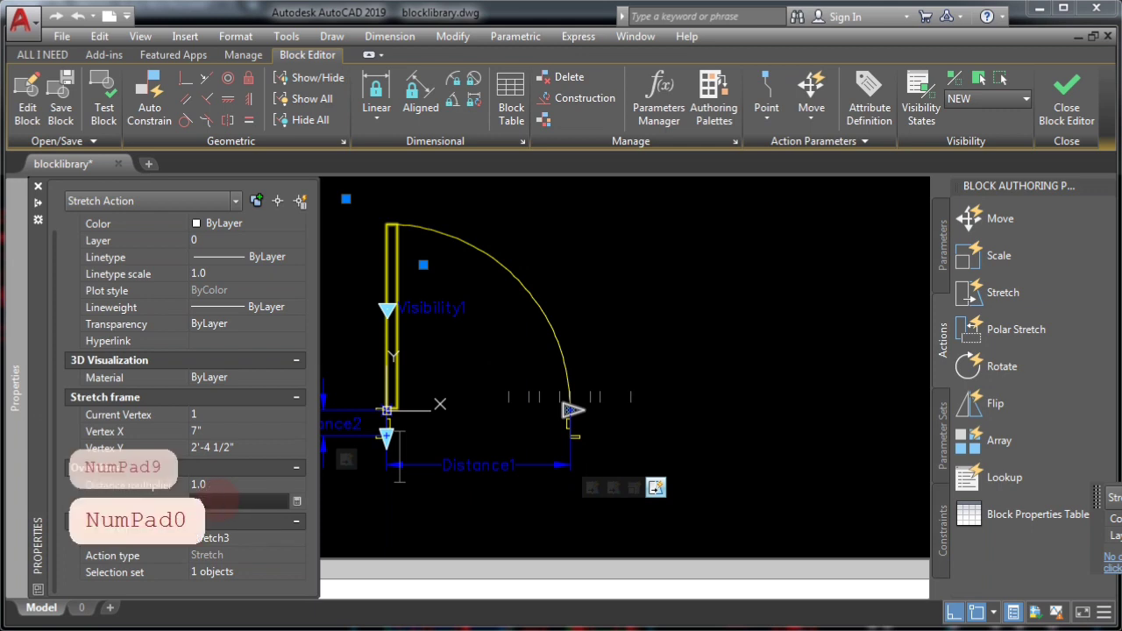
key("Return")
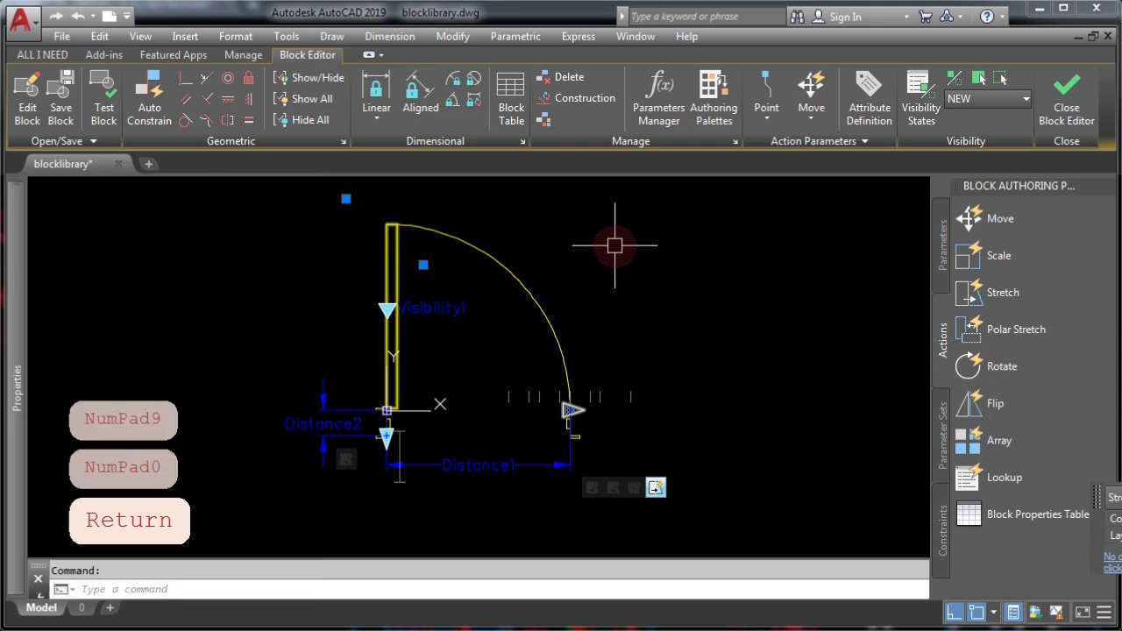
- Open the door block in a test block window and switch its visibility state to NEW
left_click(104, 97)
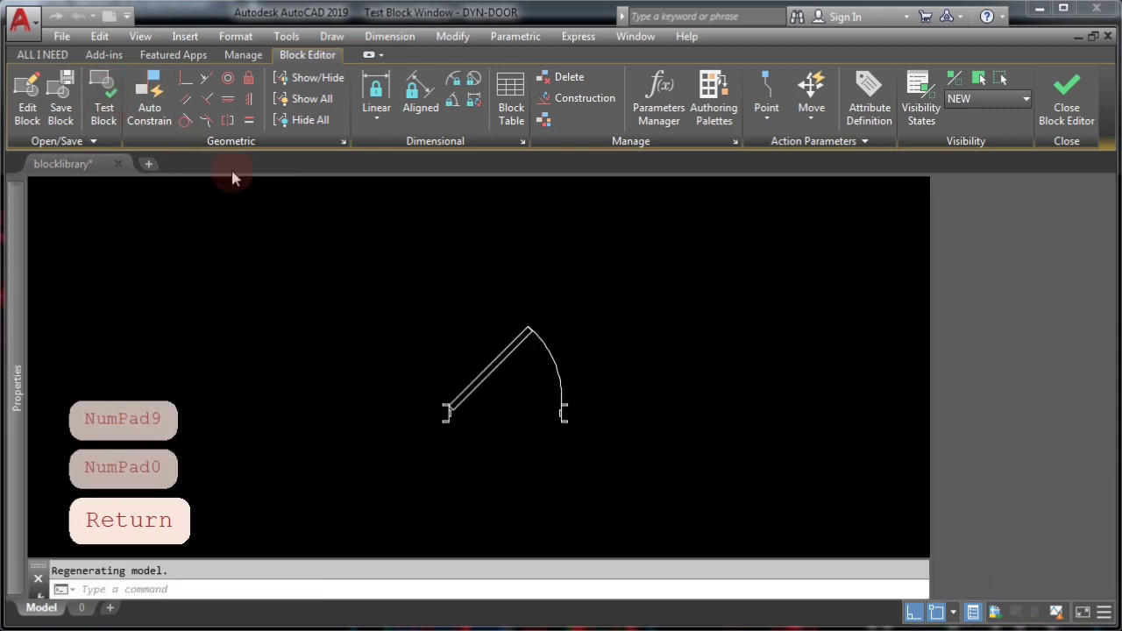
left_click(543, 344)
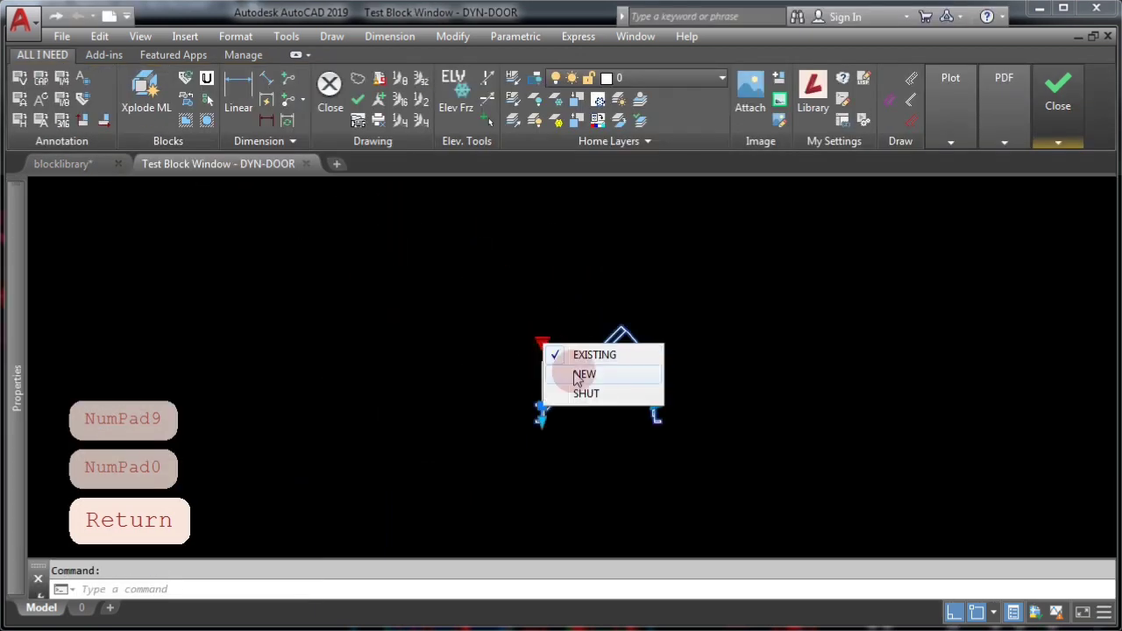
left_click(582, 374)
- Try the NEW door's width grip at wider and narrower openings, and test its jamb depth grip
left_click(656, 406)
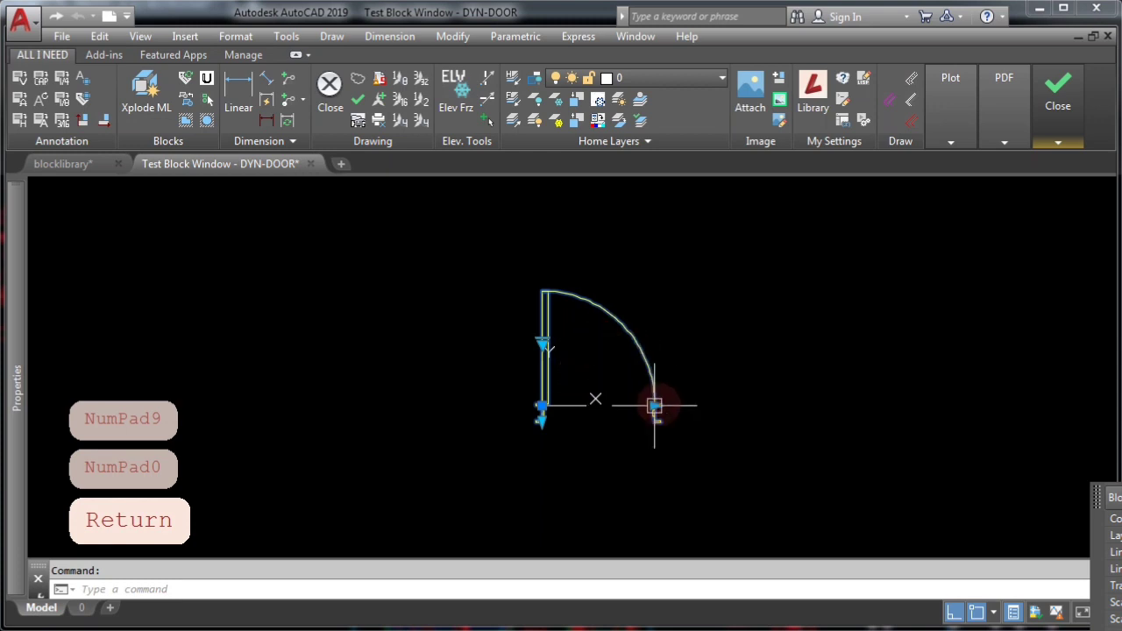
left_click(718, 409)
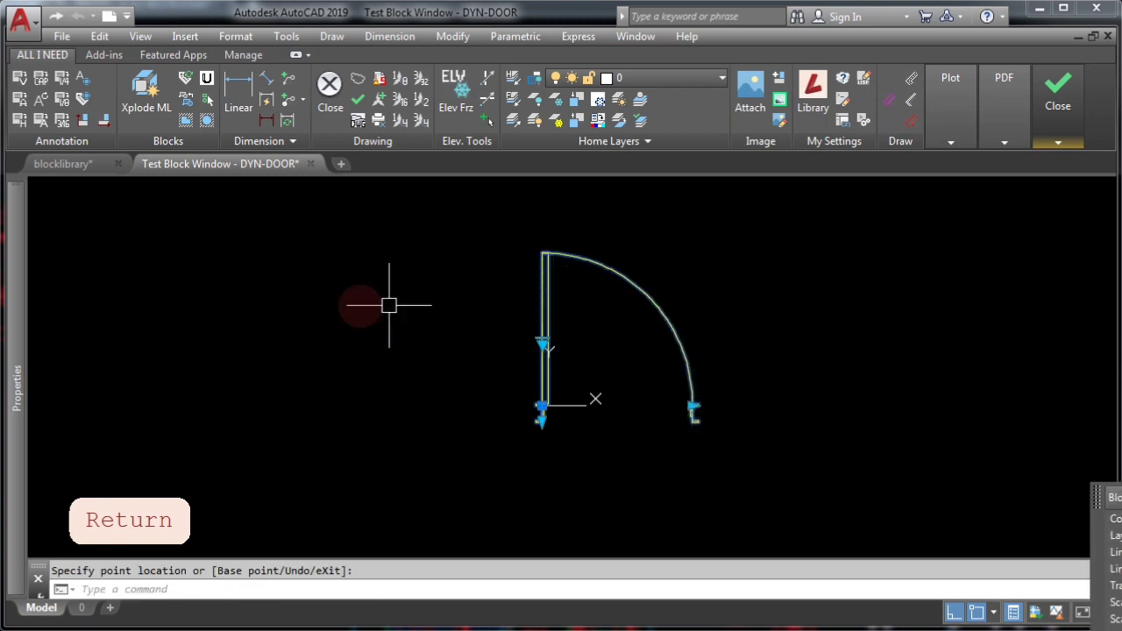
left_click(622, 451)
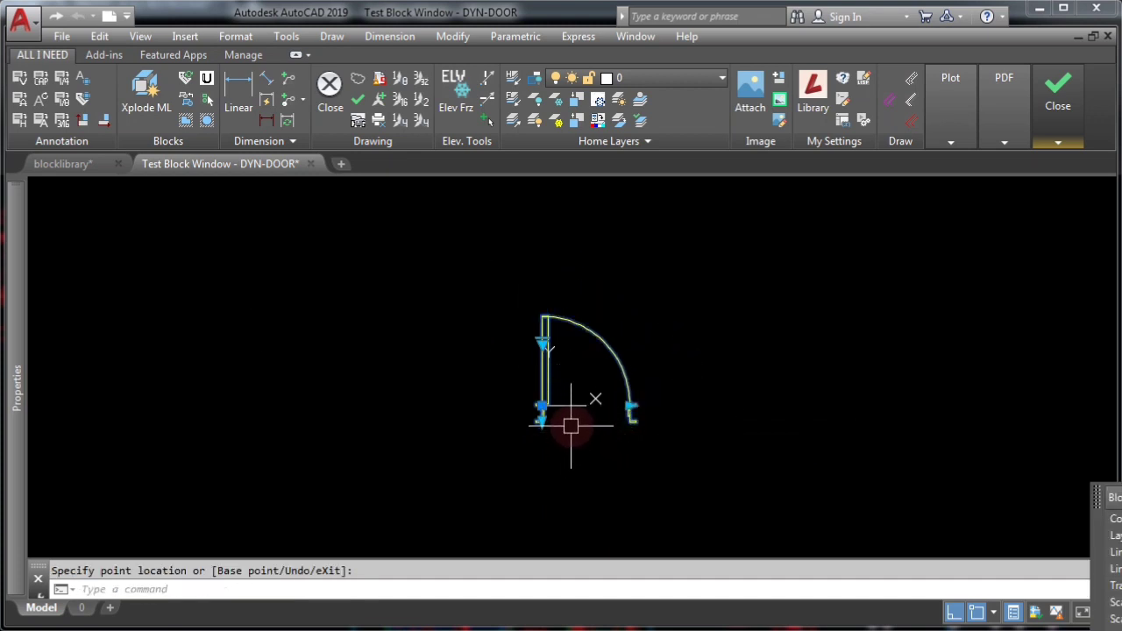
key("Escape")
scroll(570, 408, "up", 3)
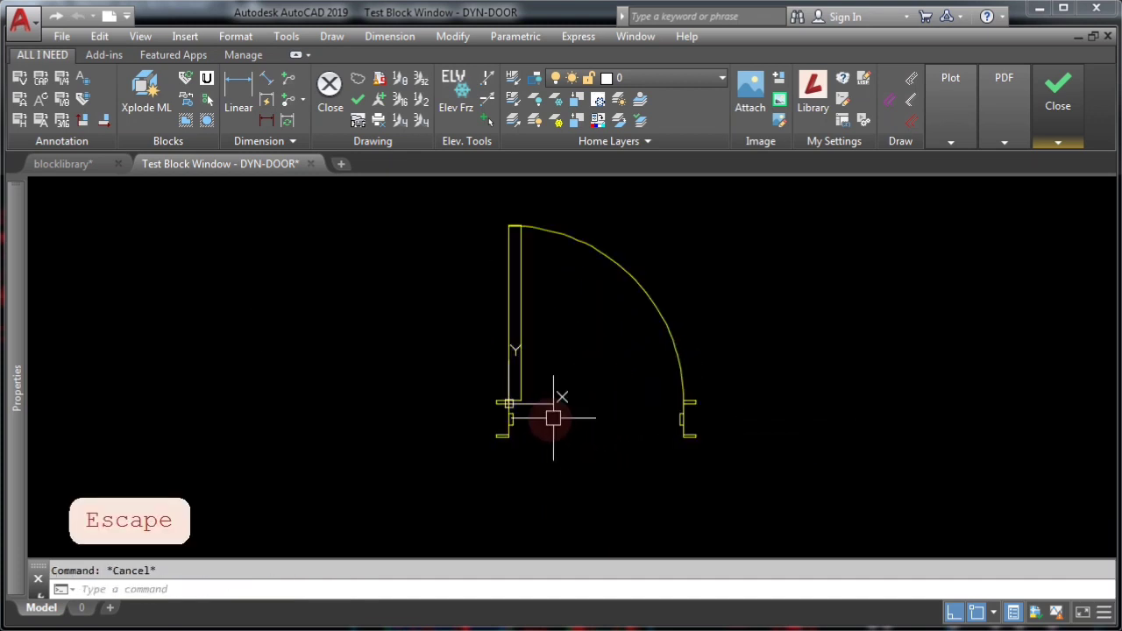
left_click(508, 435)
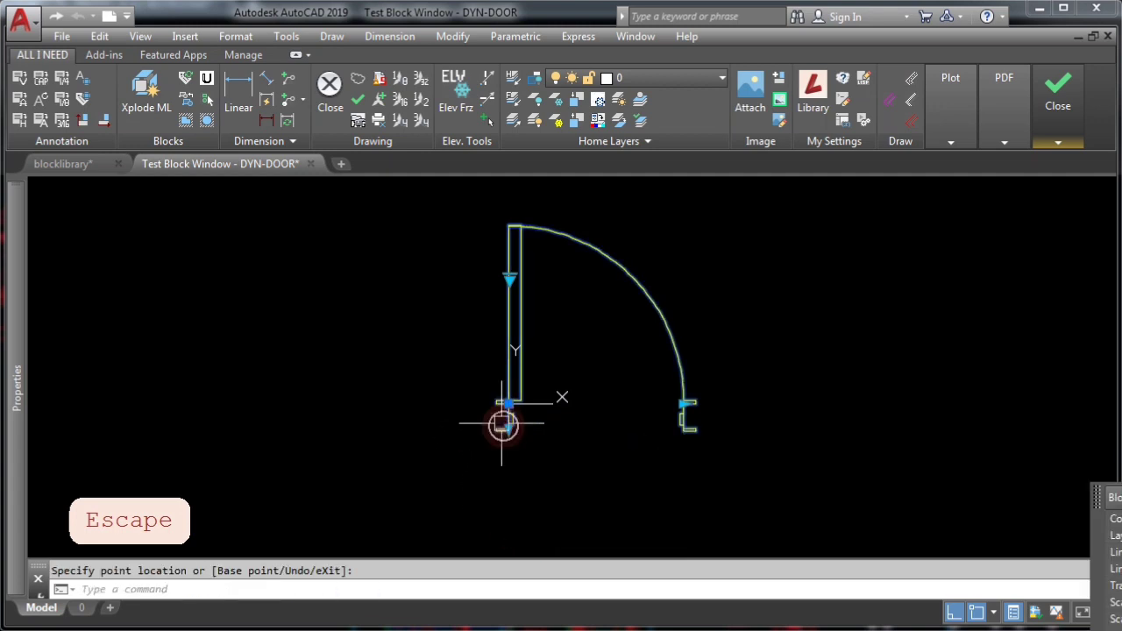
key("Escape")
- Switch the test door to the EXISTING state and try its width and jamb depth grips
left_click(659, 310)
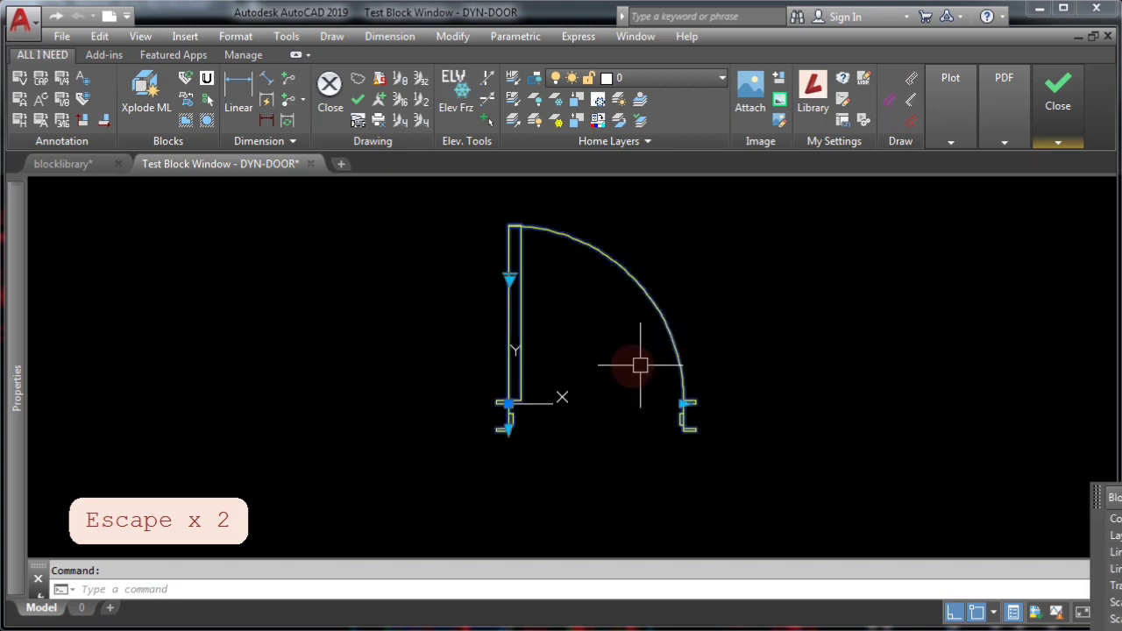
left_click(510, 279)
left_click(548, 313)
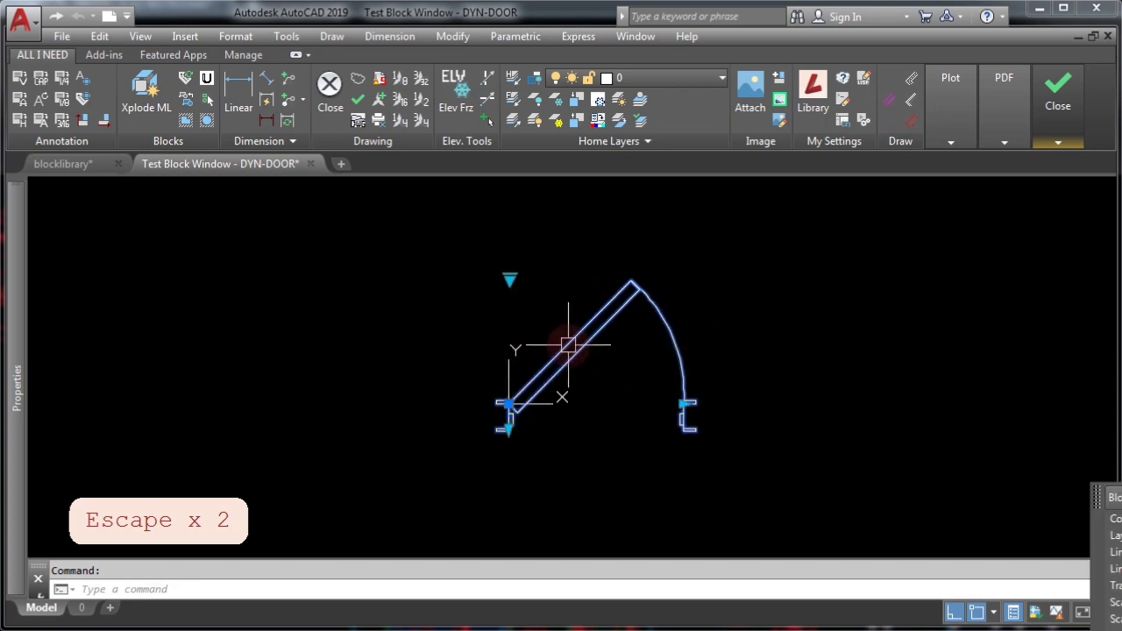
left_click(686, 404)
left_click(659, 418)
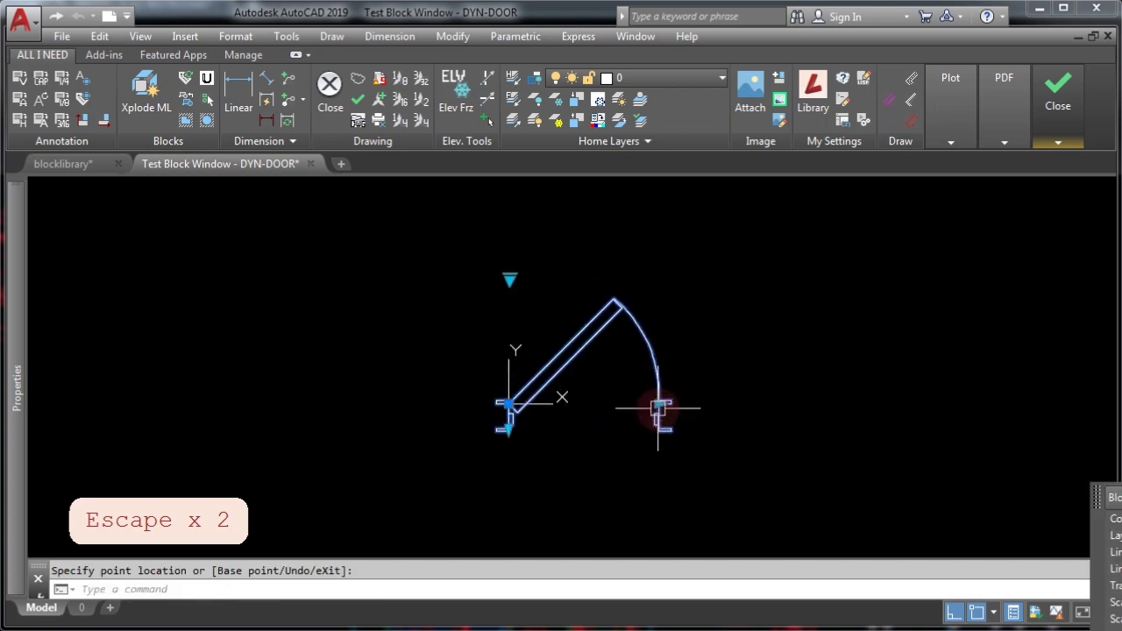
left_click(797, 419)
left_click(508, 429)
left_click(508, 488)
left_click(508, 487)
left_click(507, 429)
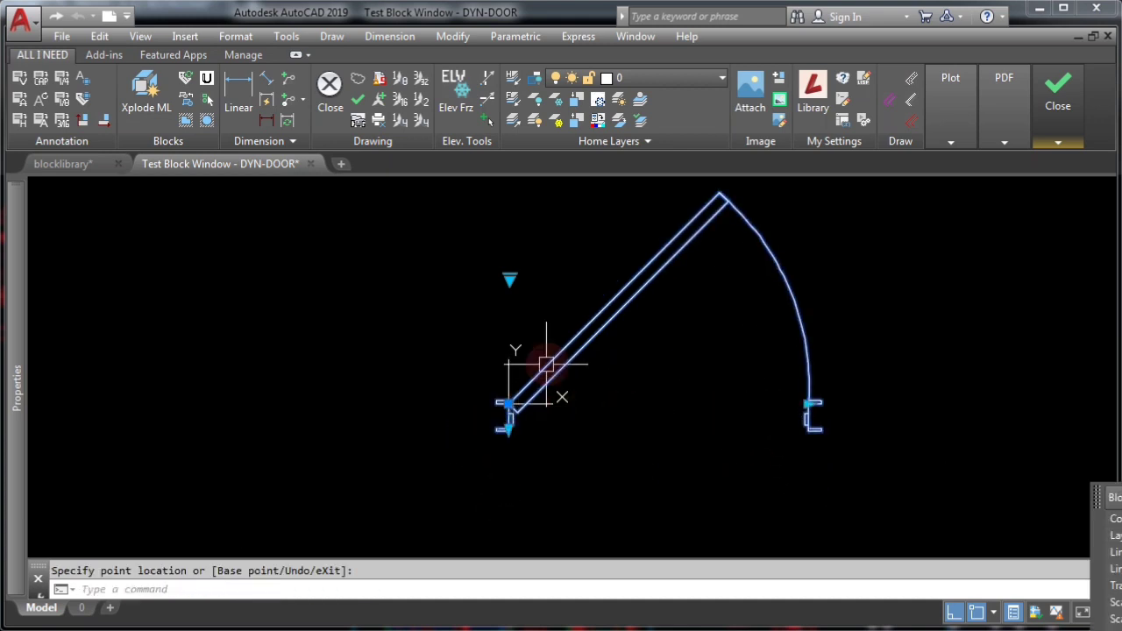
left_click(808, 405)
left_click(622, 419)
- Return the test door to the NEW state, try its width and jamb depth grips again, and close the test block window
left_click(510, 285)
left_click(548, 310)
left_click(661, 404)
left_click(773, 434)
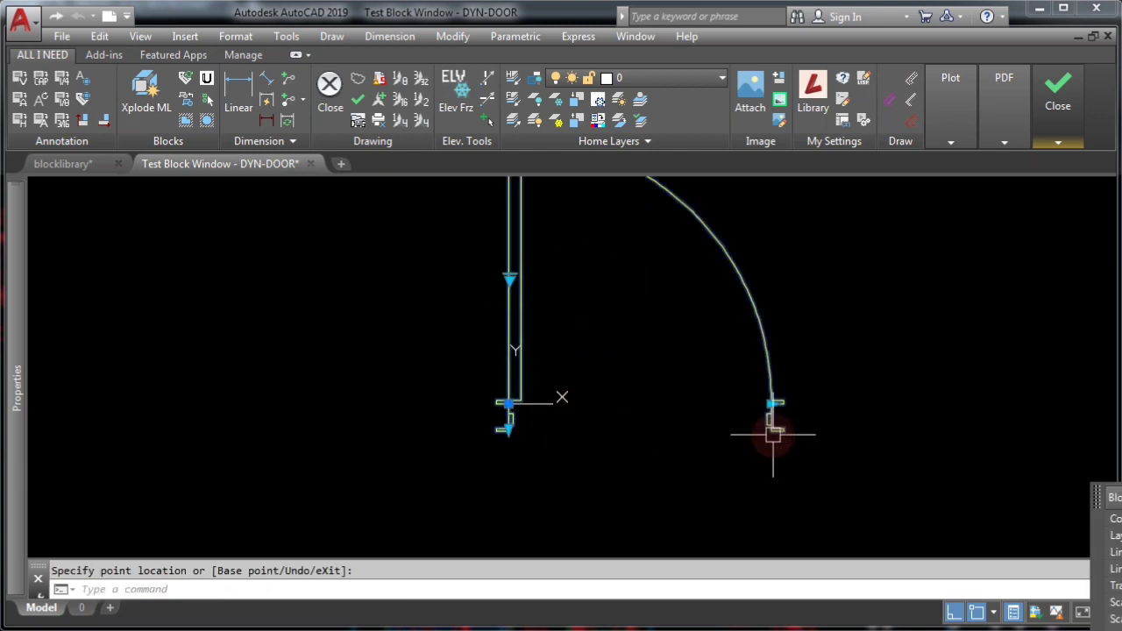
key("Escape")
left_click(508, 428)
key("Escape")
key("Escape")
key("Escape")
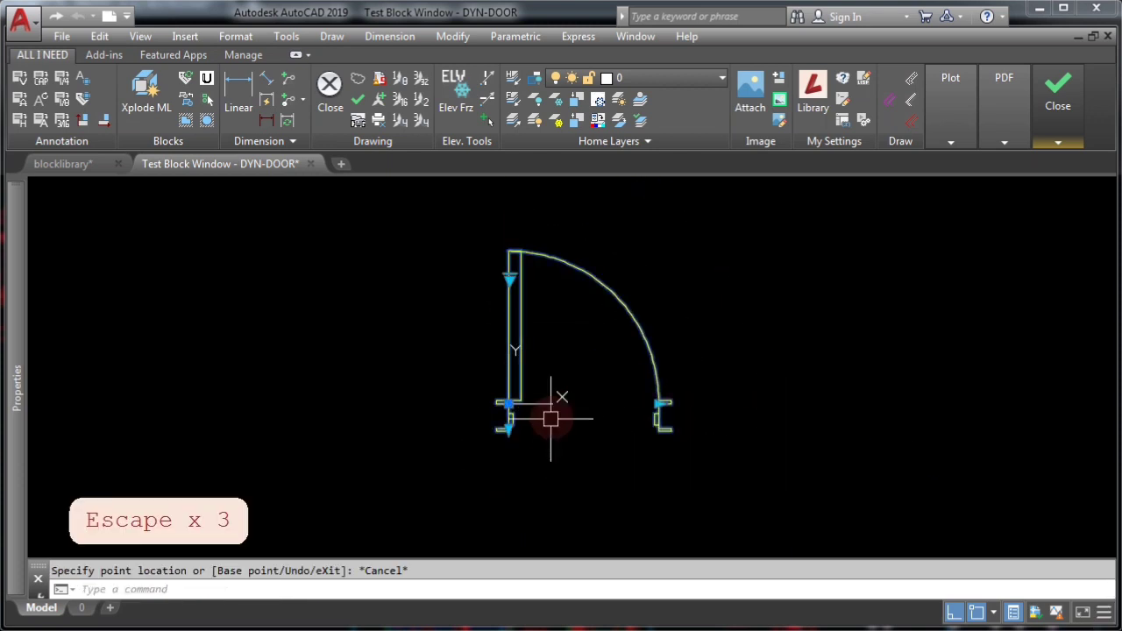
key("Escape")
left_click(1058, 142)
left_click(1046, 180)
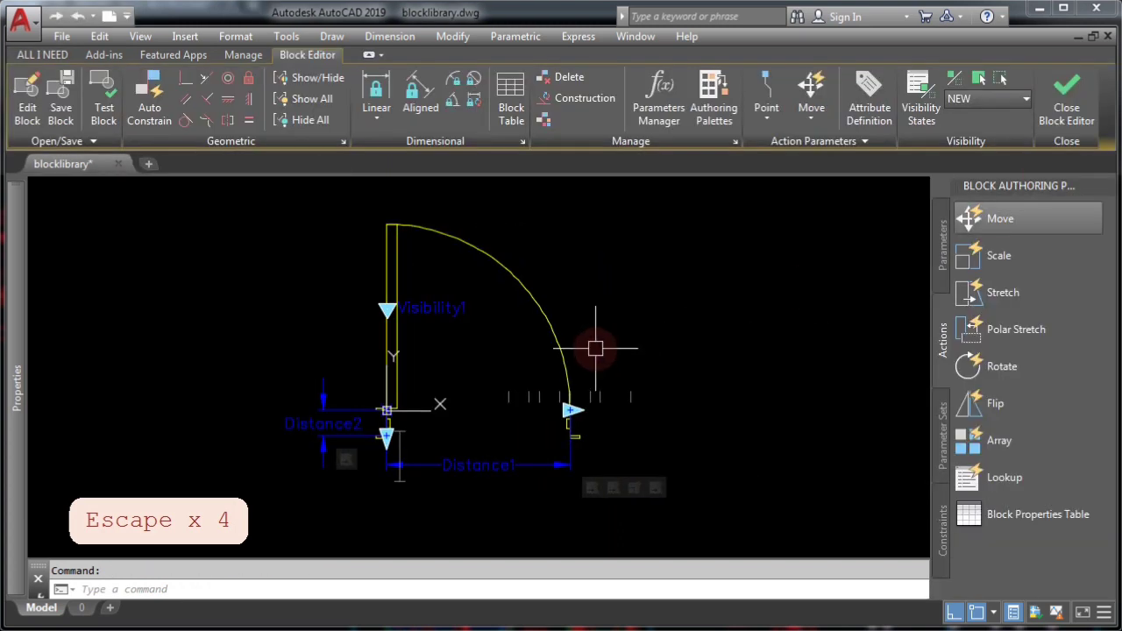
- Make SHUT the current visibility state and display the objects hidden in it as dimmed geometry
left_click(977, 103)
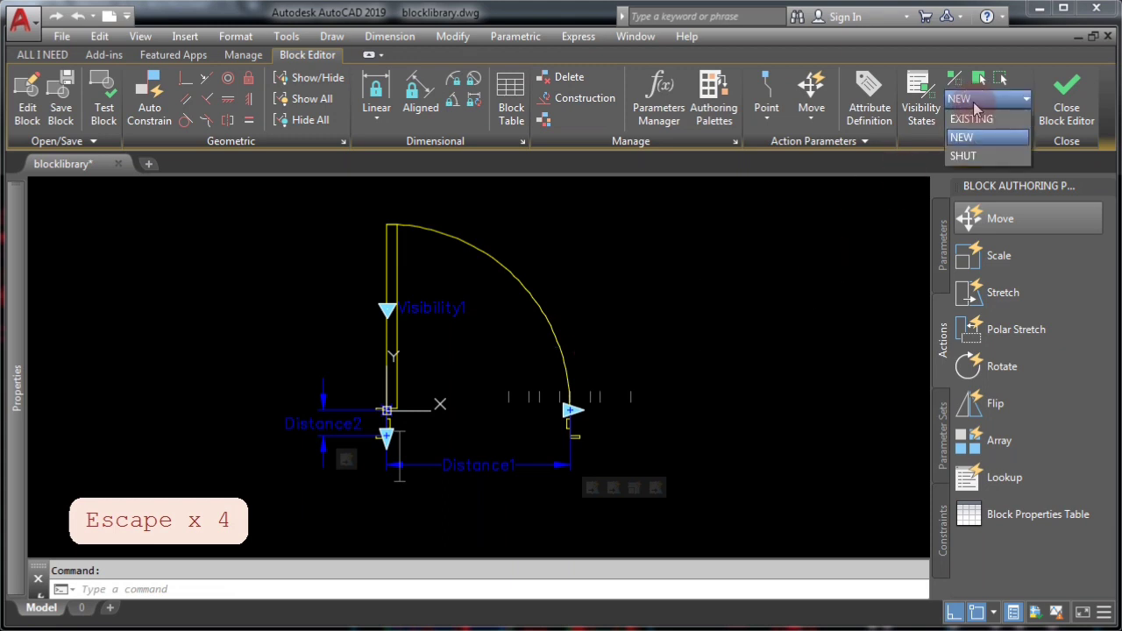
left_click(969, 158)
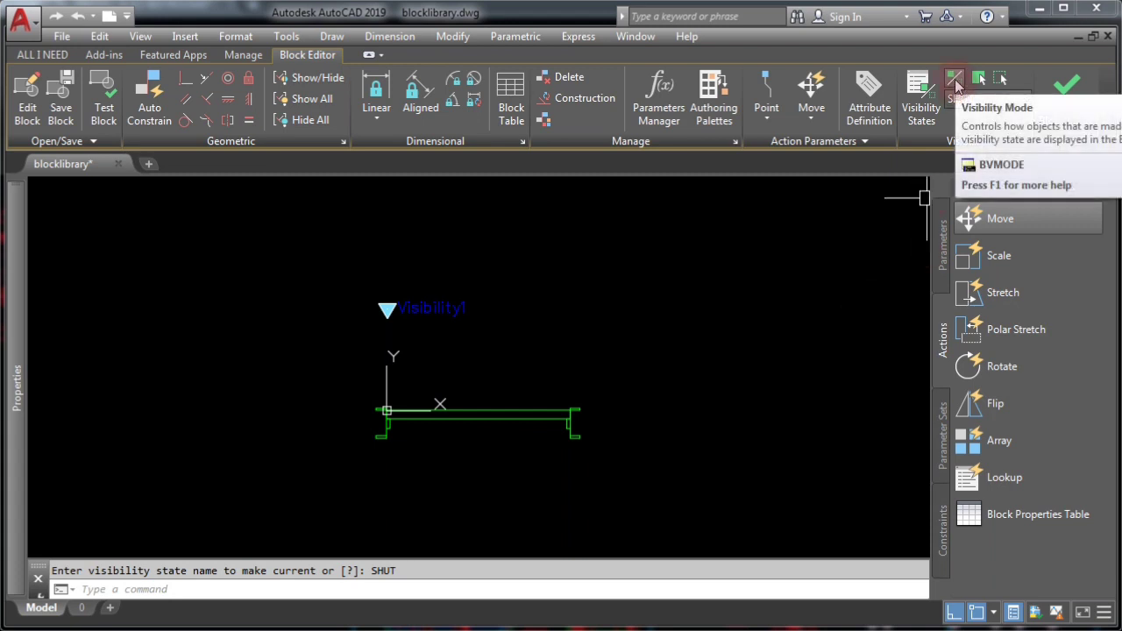
left_click(954, 81)
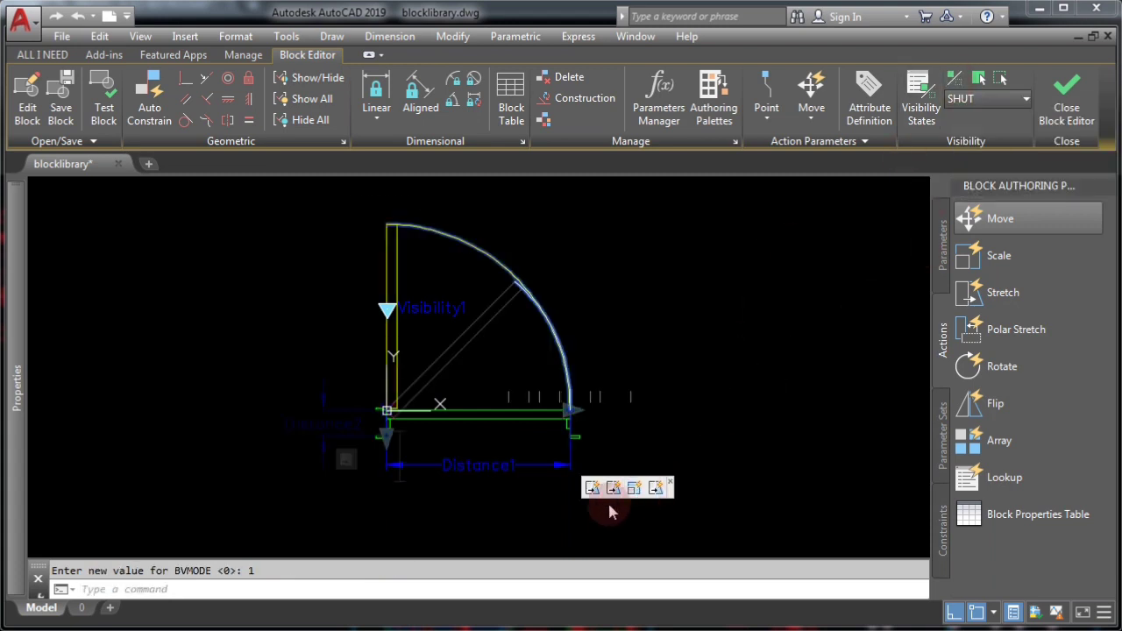
left_click(626, 480)
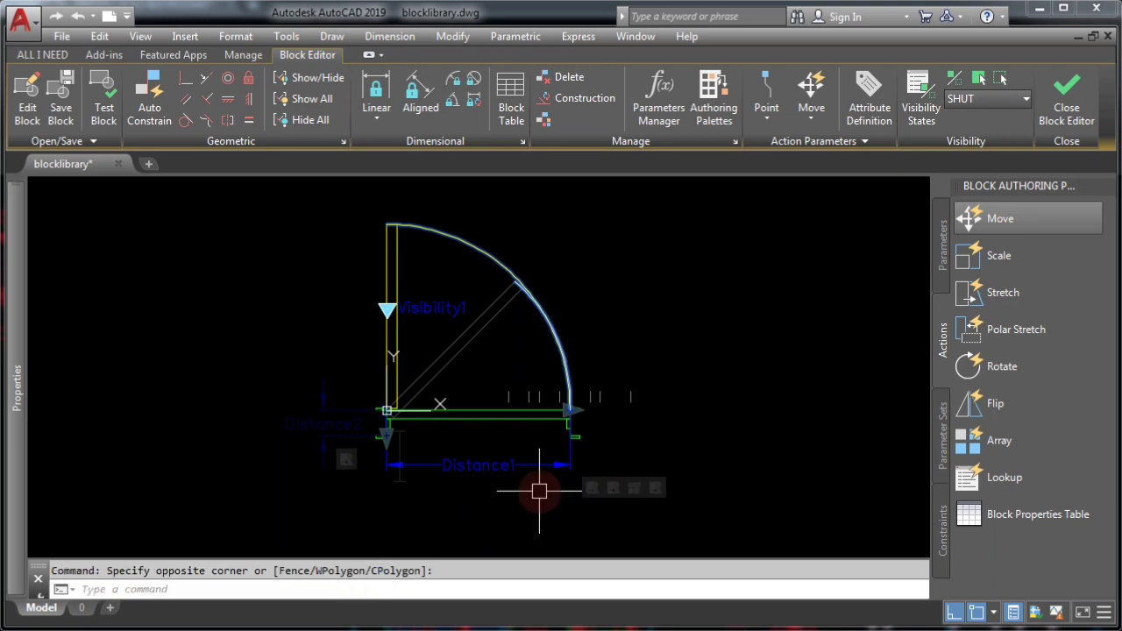
key("Escape")
key("Escape")
key("Escape")
key("Escape")
key("Escape")
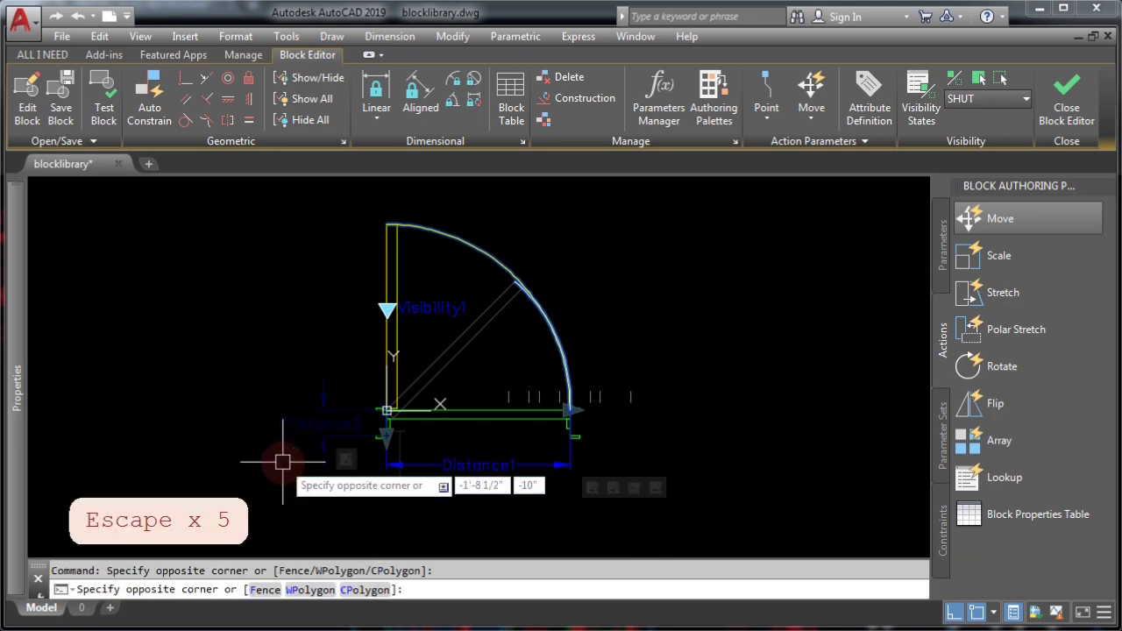
- Make the Distance1 and Distance2 parameters visible in the current SHUT visibility state
scroll(318, 453, "up", 3)
left_click(326, 396)
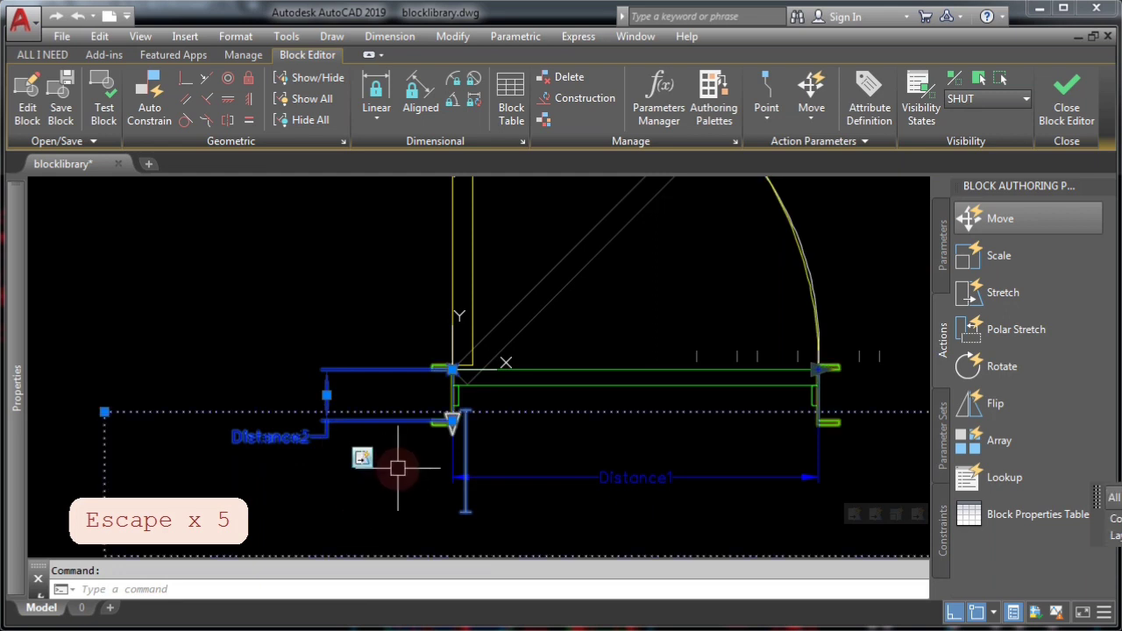
scroll(397, 468, "down", 3)
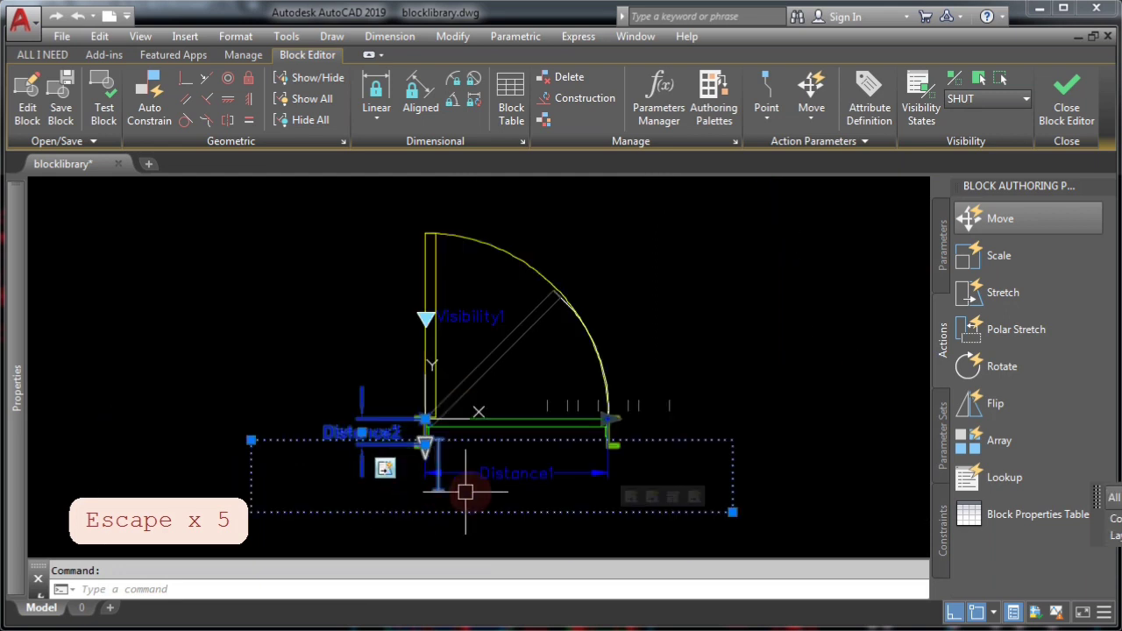
left_click(516, 477)
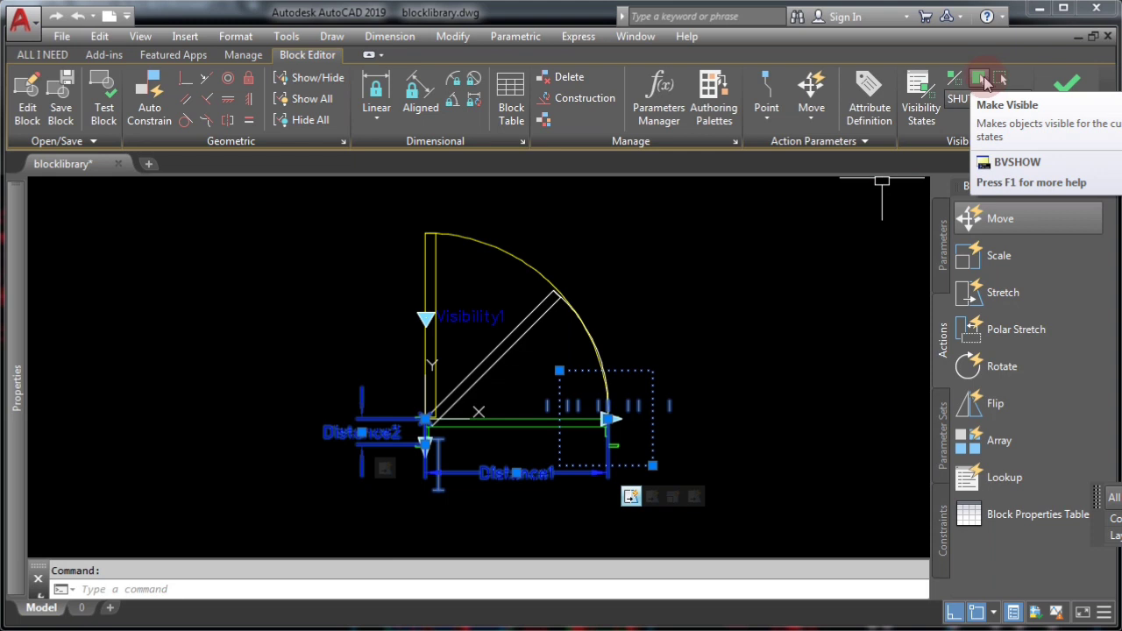
left_click(982, 79)
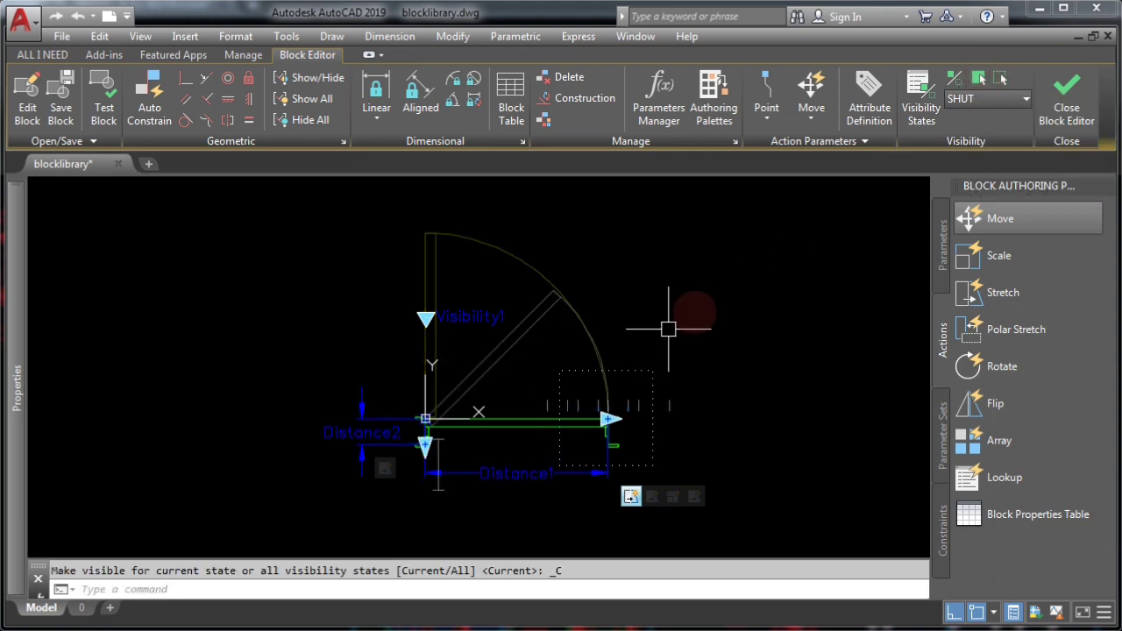
- Turn off the dimmed display of objects hidden in the SHUT state and clear the selection
left_click(956, 80)
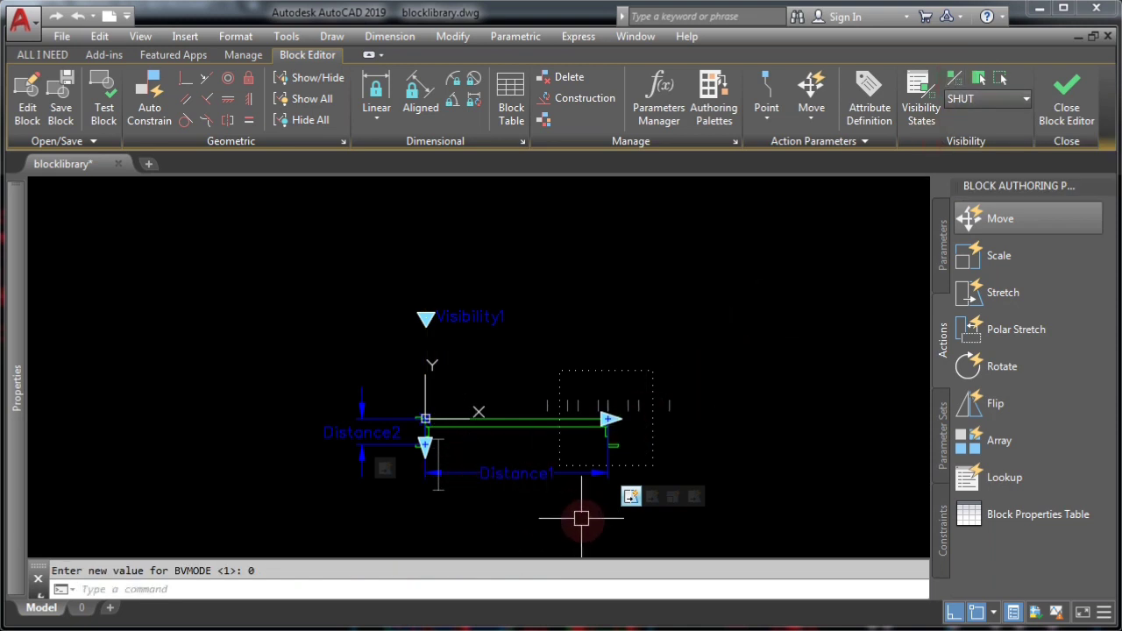
key("Escape")
key("Escape")
key("Escape")
key("Escape")
key("Escape")
key("Escape")
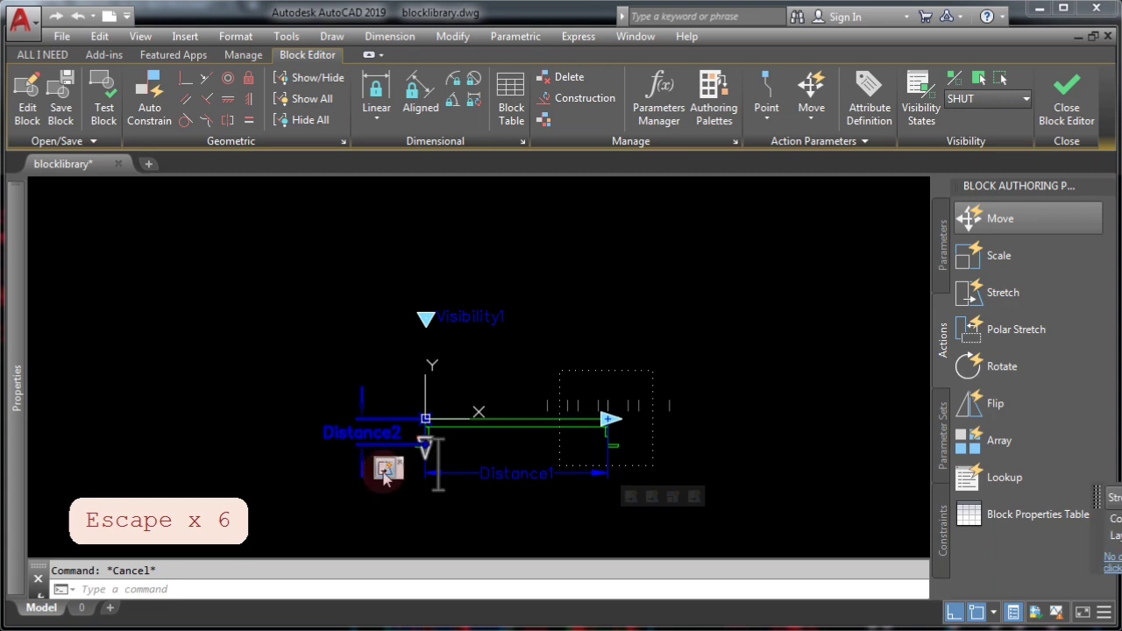
- Modify the Distance2 stretch action's selection set in SHUT with a frame across the lower jamb ends, adding both jambs' geometry
right_click(386, 473)
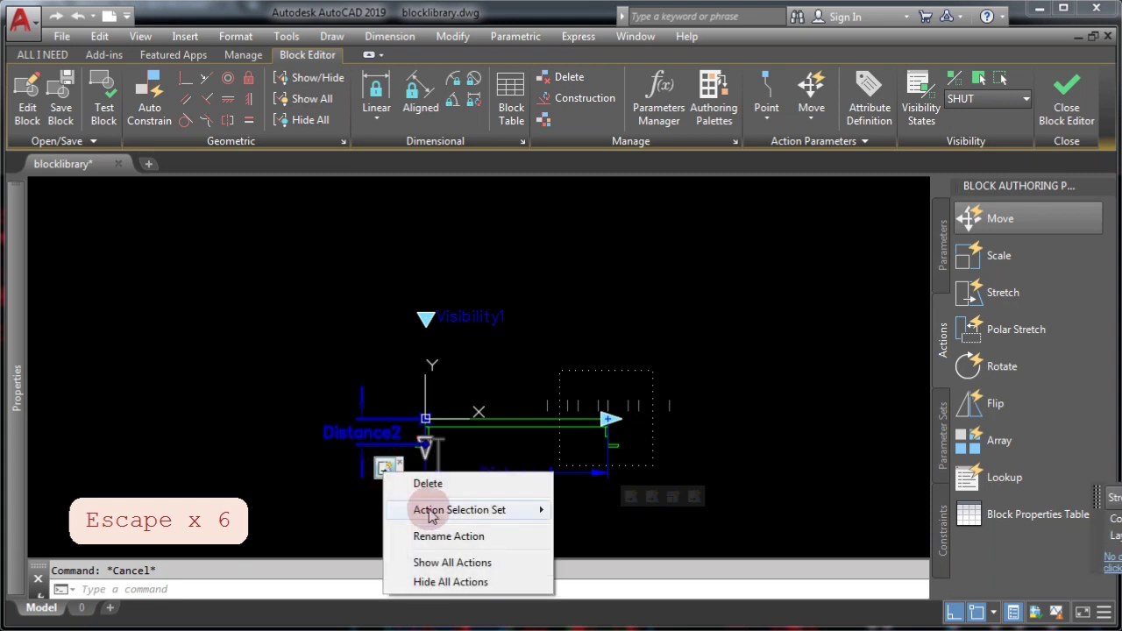
mouse_move(410, 509)
left_click(591, 531)
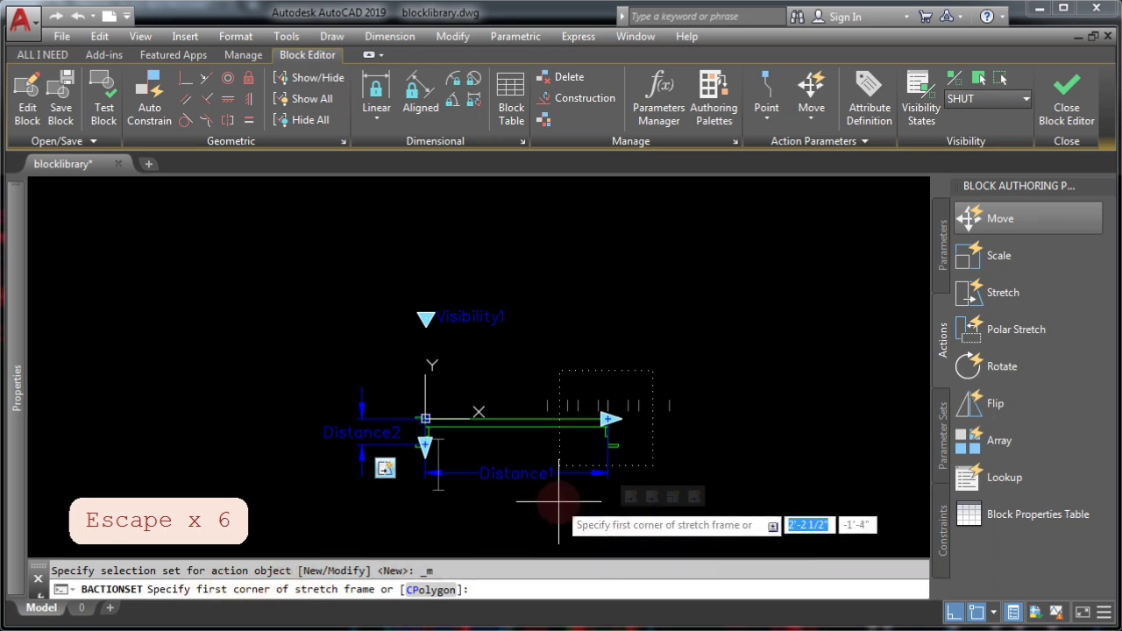
scroll(497, 502, "up", 3)
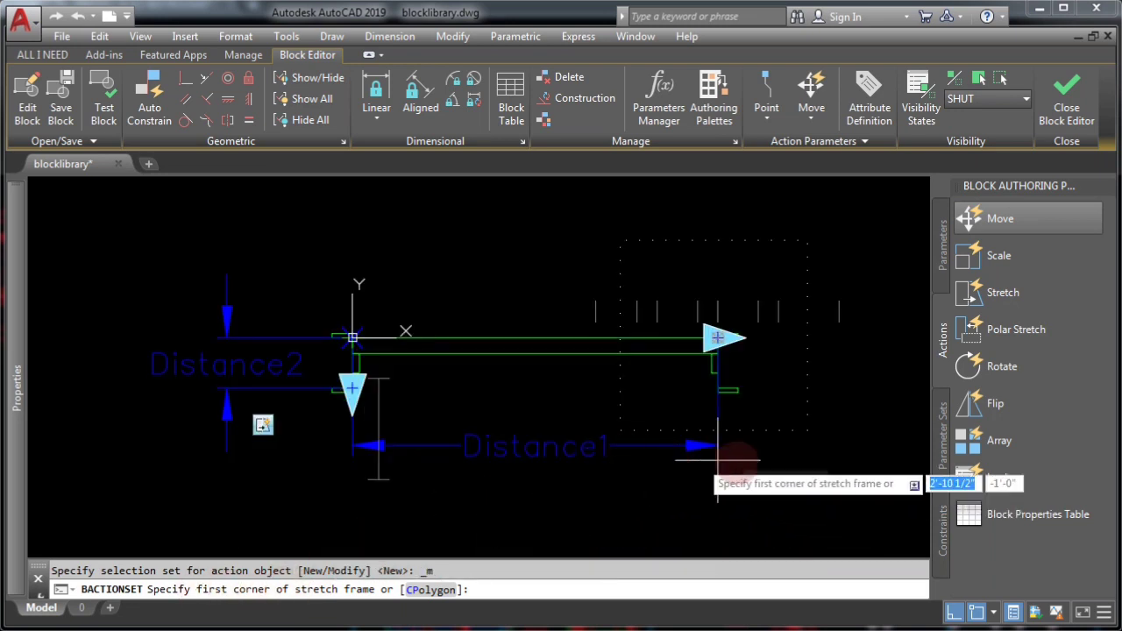
left_click(837, 443)
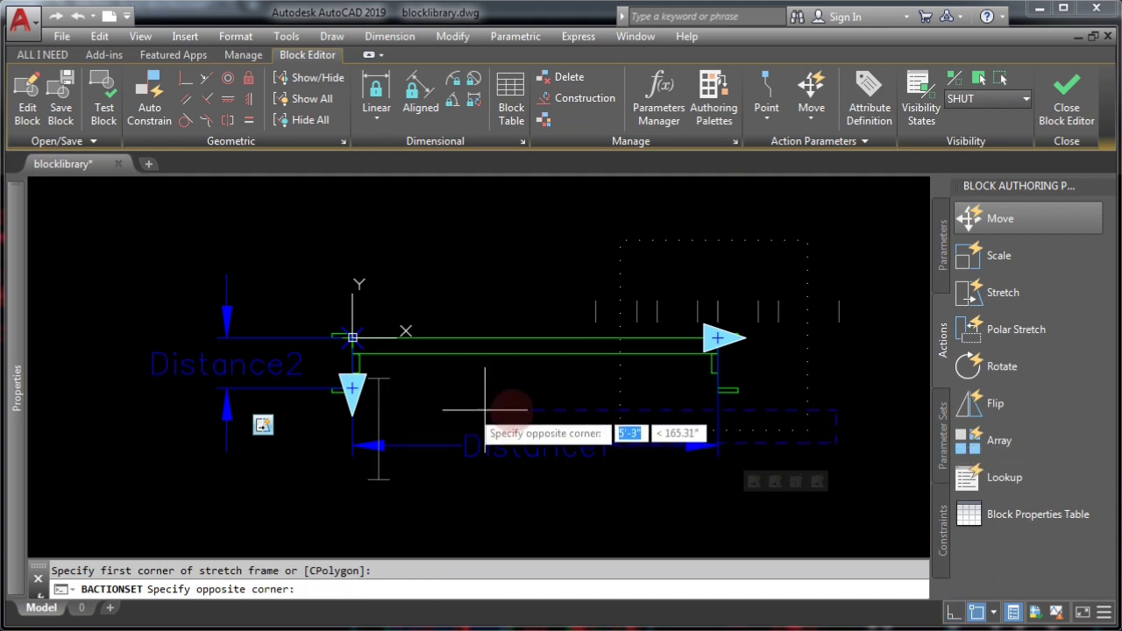
left_click(92, 379)
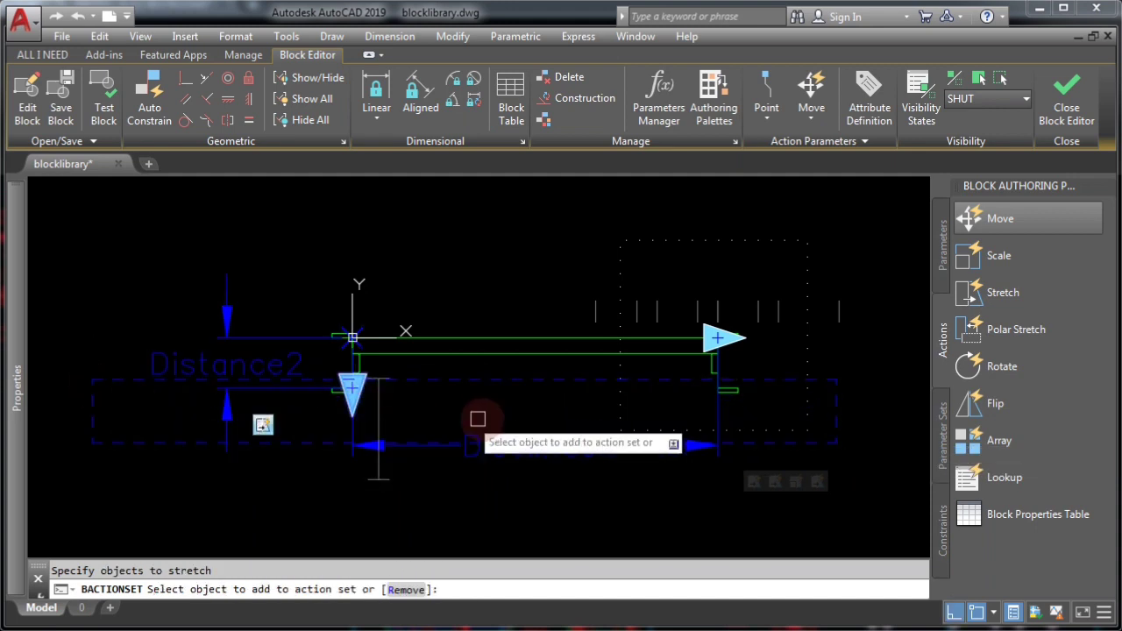
left_click(735, 392)
left_click(336, 389)
left_click(344, 335)
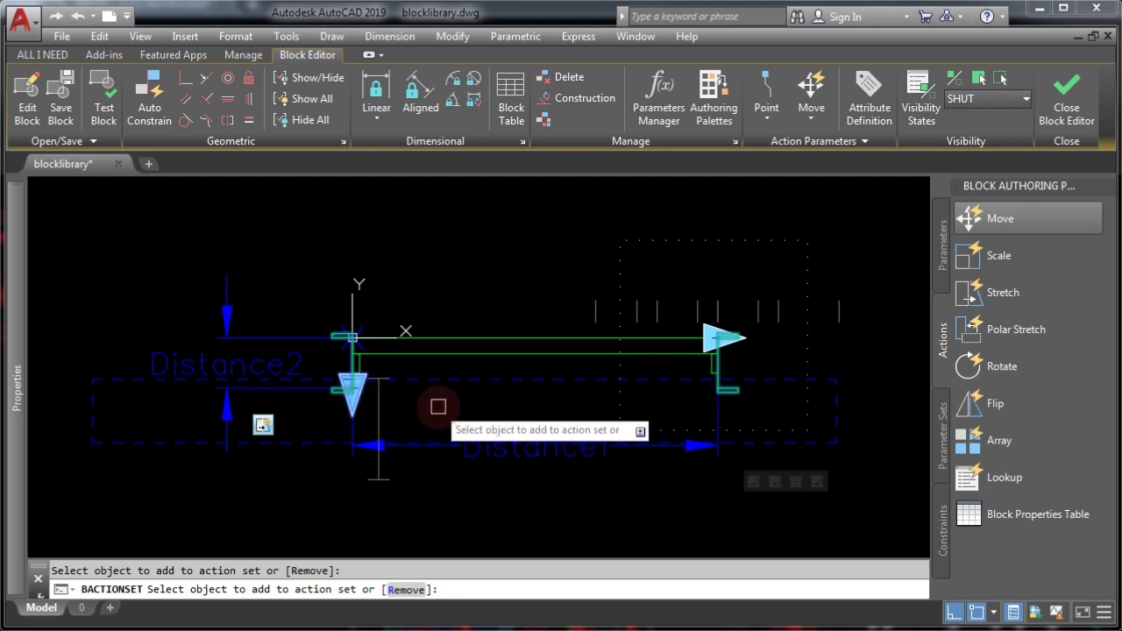
key("Return")
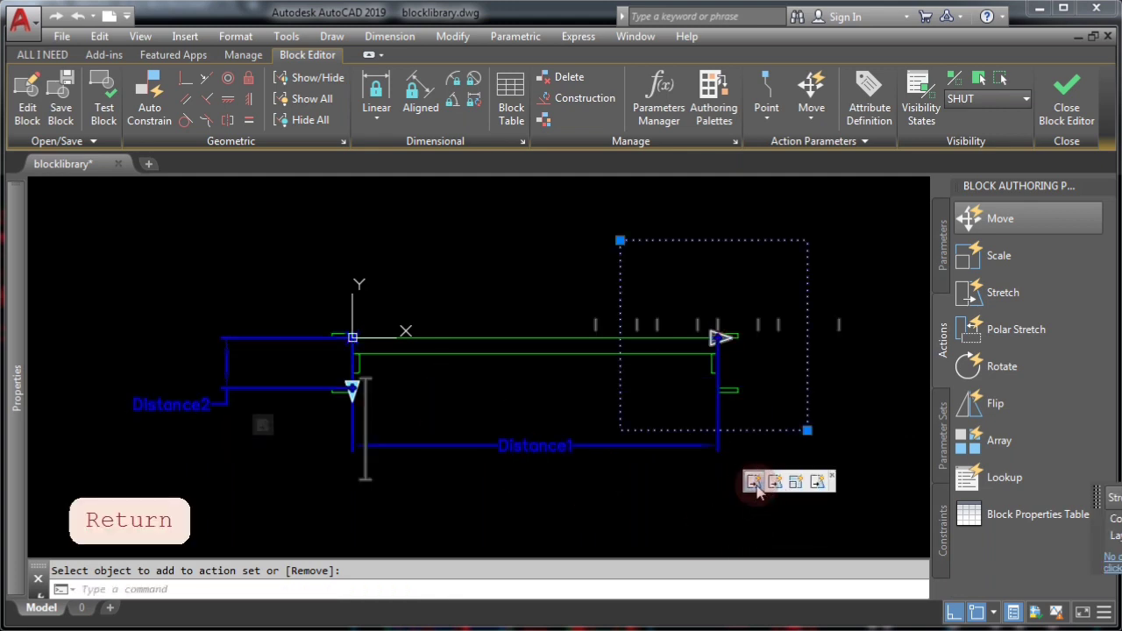
- Modify the first Distance1 stretch action's selection set, reusing its existing stretch frame and adding the SHUT door's right jamb geometry
right_click(757, 490)
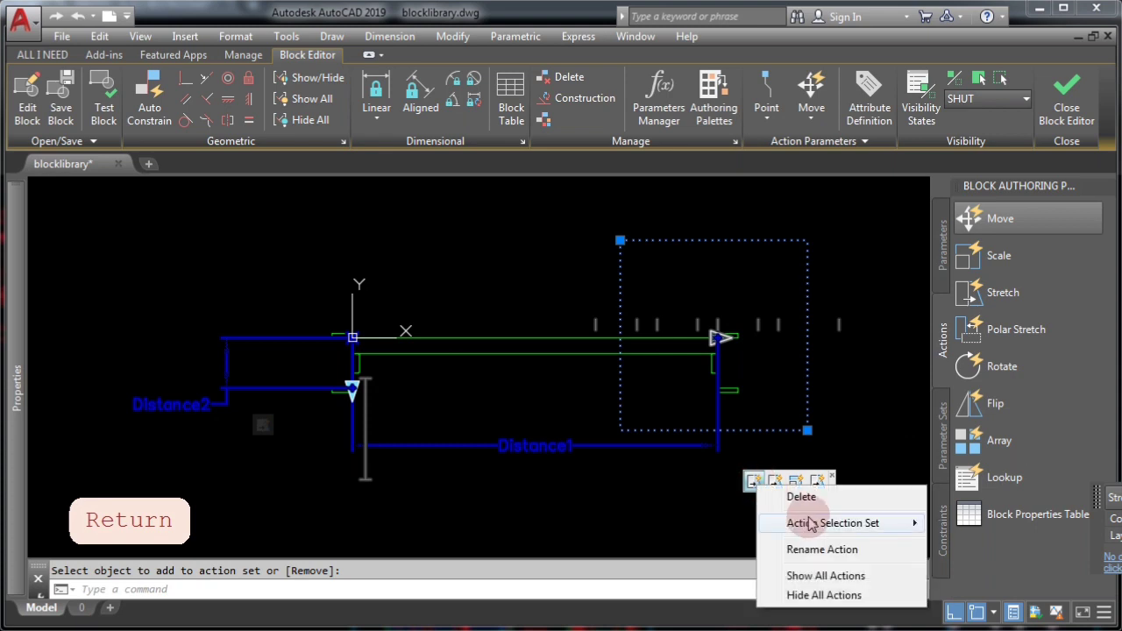
mouse_move(810, 525)
left_click(971, 543)
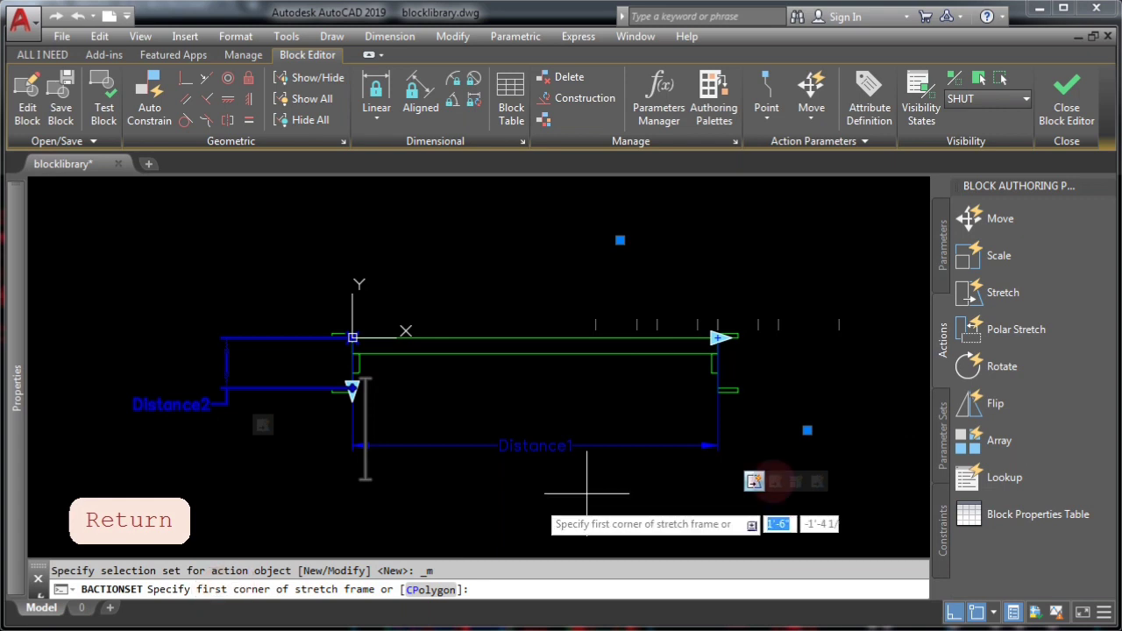
left_click(806, 430)
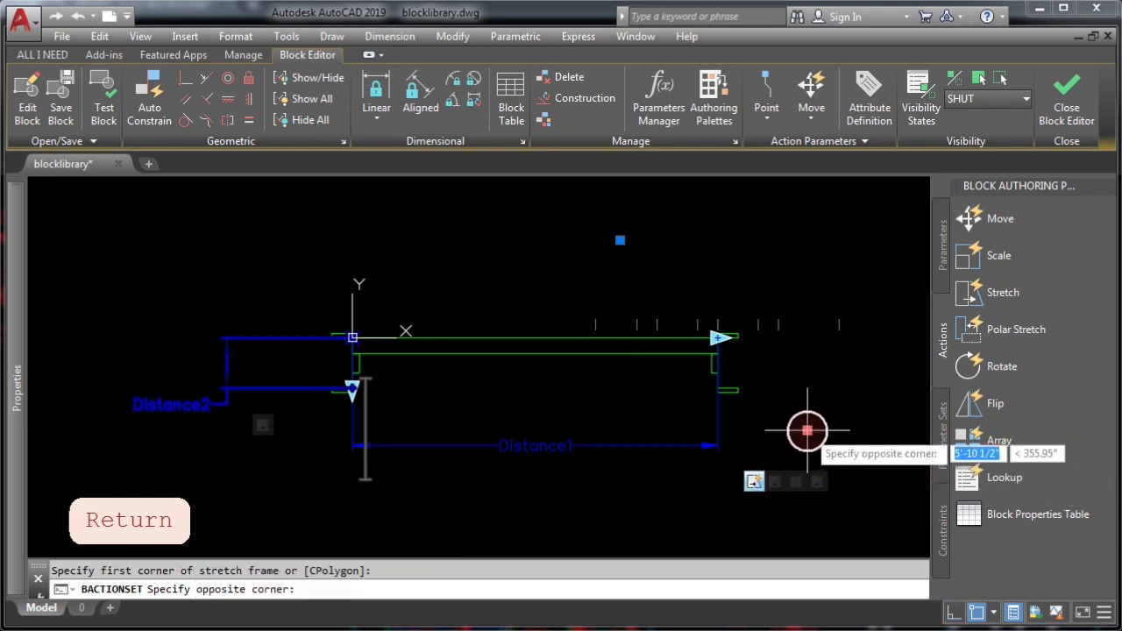
left_click(620, 239)
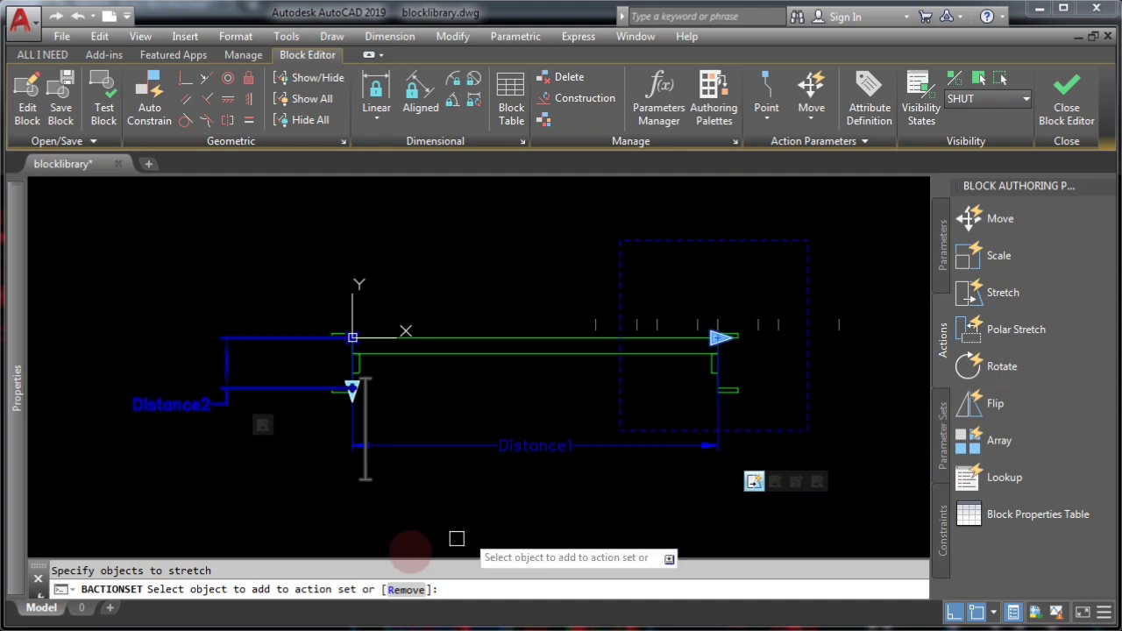
left_click(715, 377)
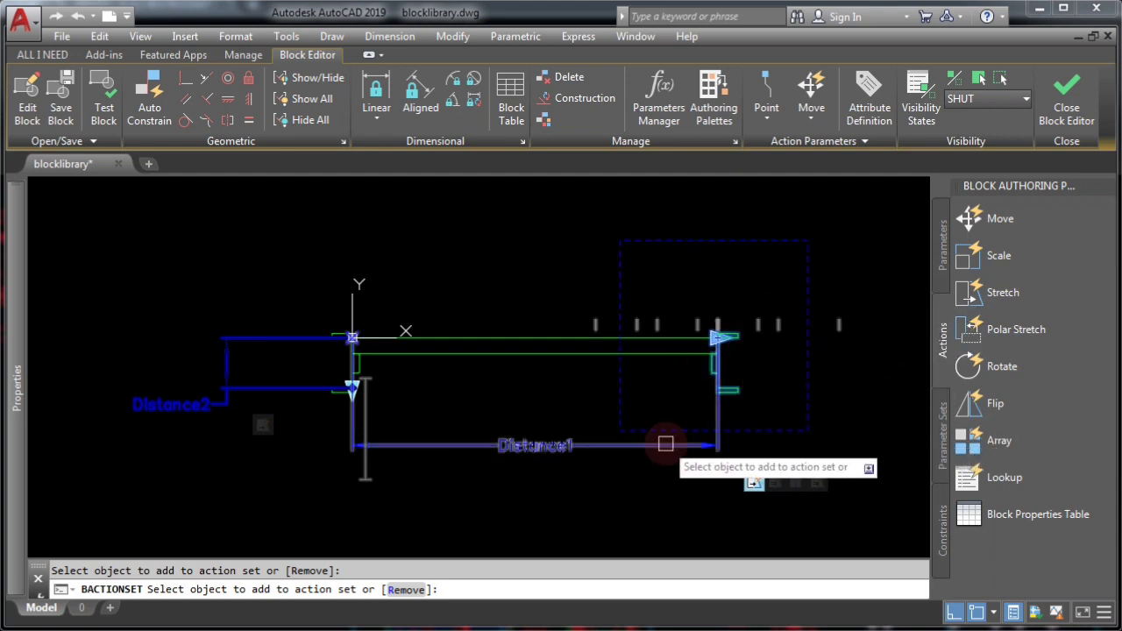
key("Return")
key("Return")
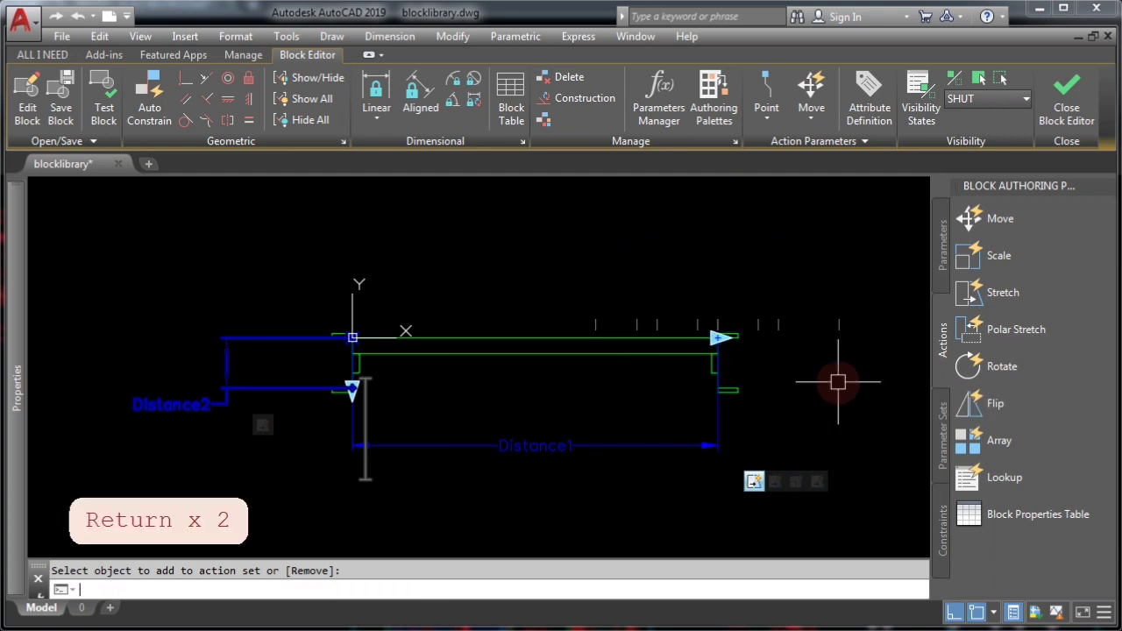
- Open the test block window and try the door's width grip in the EXISTING and NEW visibility states
left_click(105, 99)
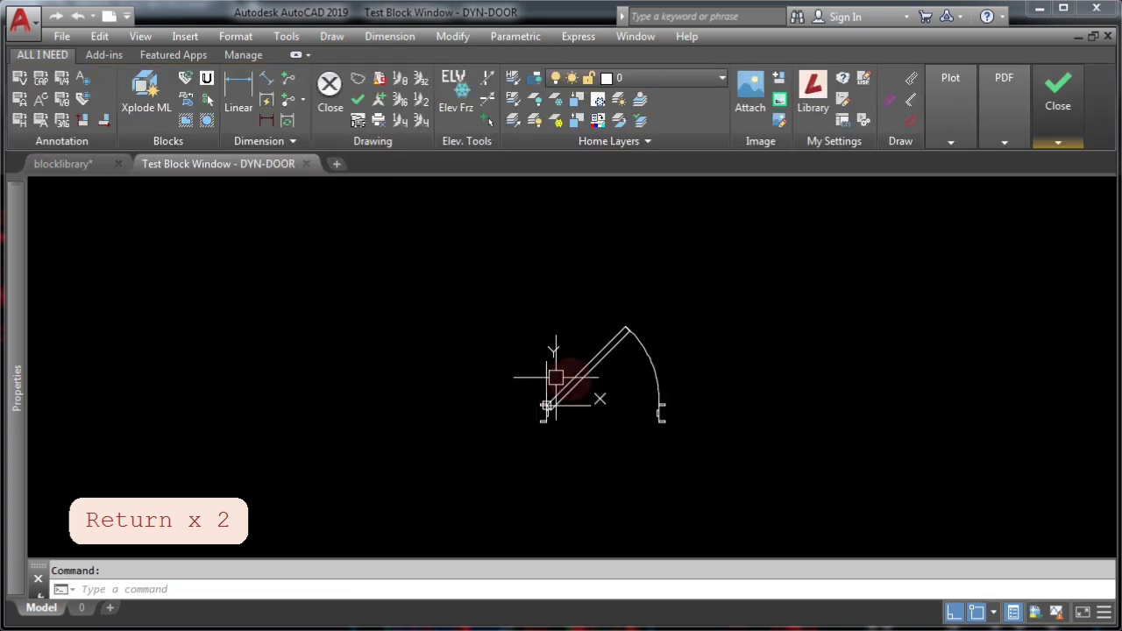
left_click(592, 368)
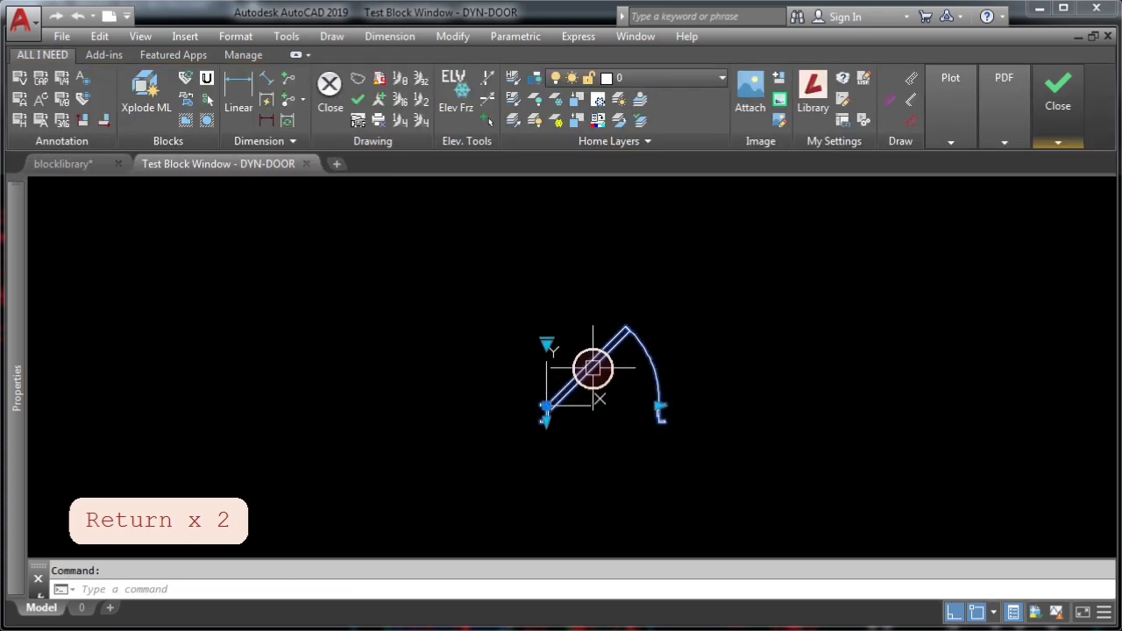
left_click(658, 406)
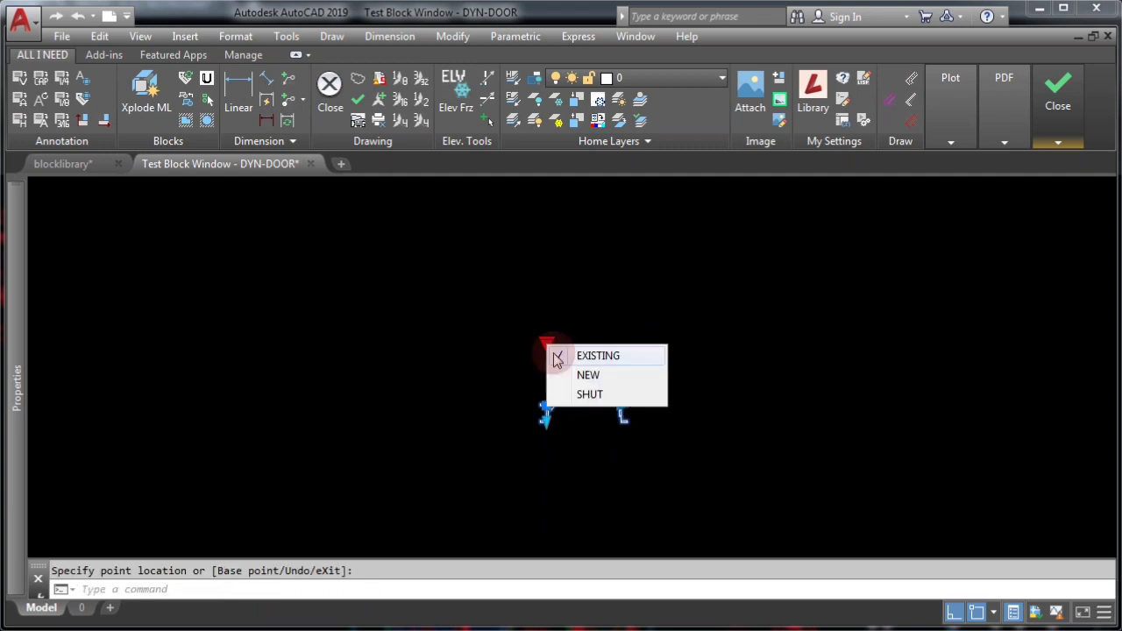
left_click(546, 342)
left_click(620, 406)
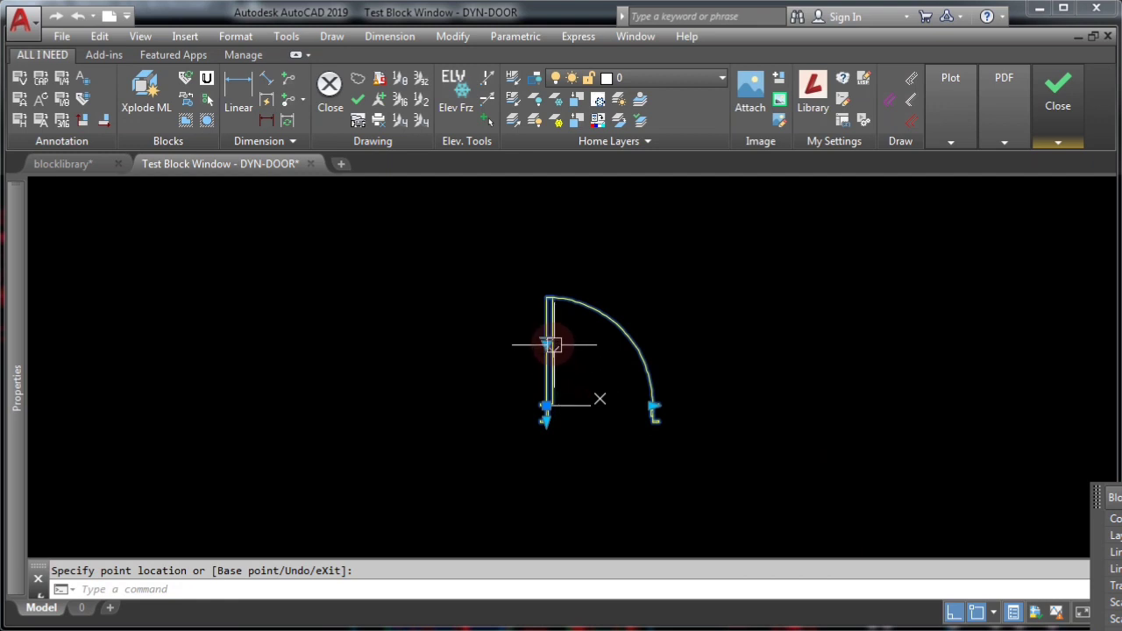
- Switch the test door to SHUT, try its width and jamb depth grips, and close the test block window
left_click(547, 342)
left_click(591, 393)
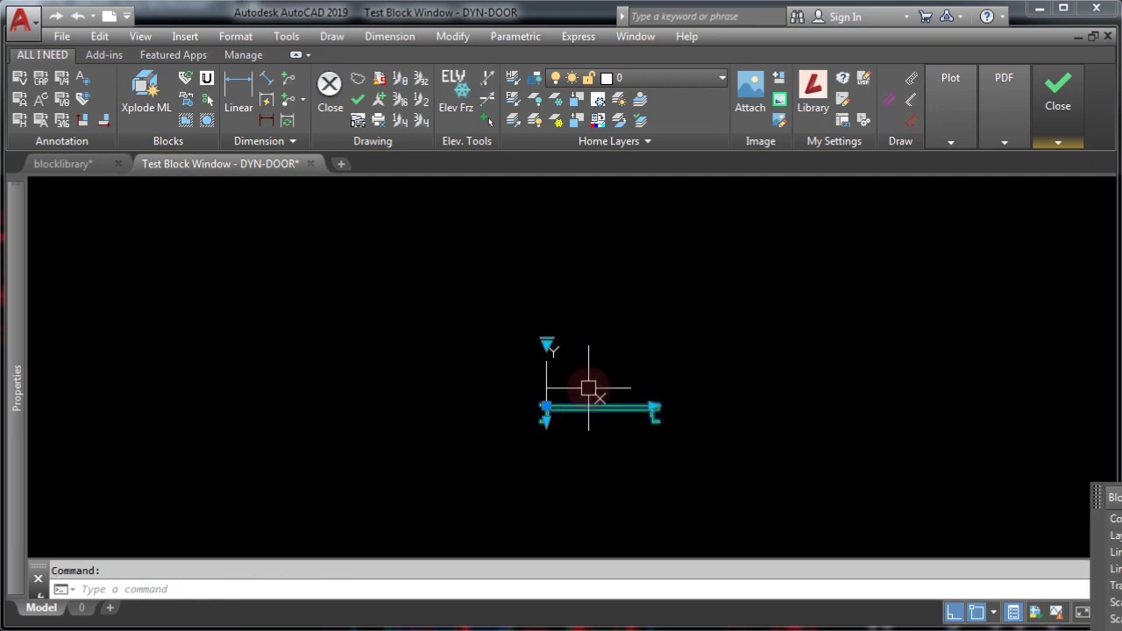
left_click(697, 411)
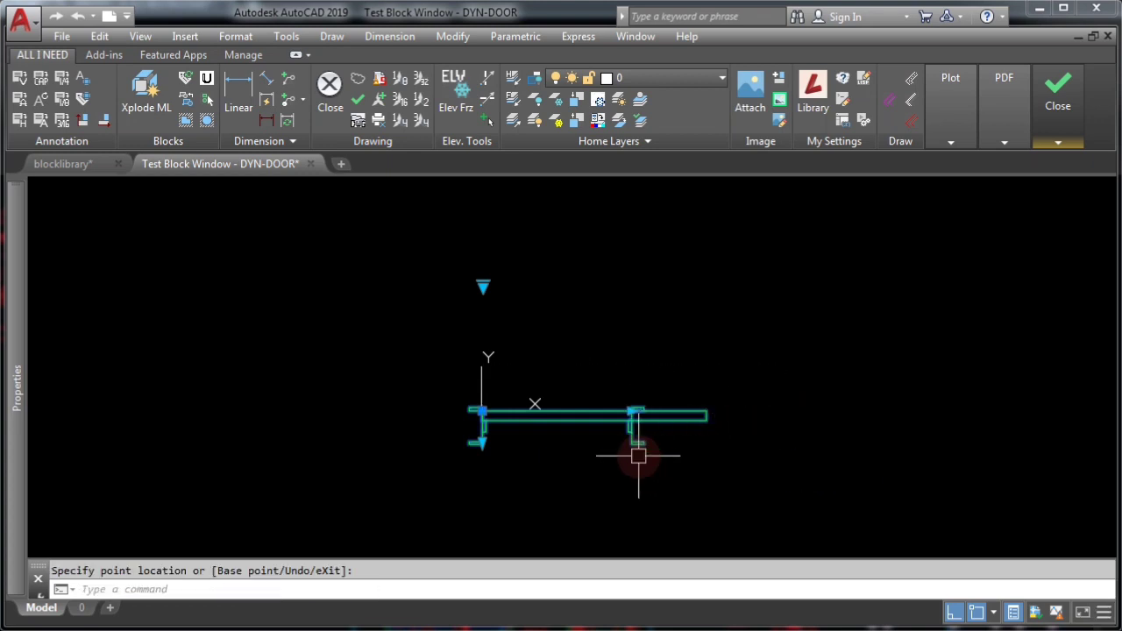
left_click(695, 416)
left_click(480, 443)
left_click(480, 517)
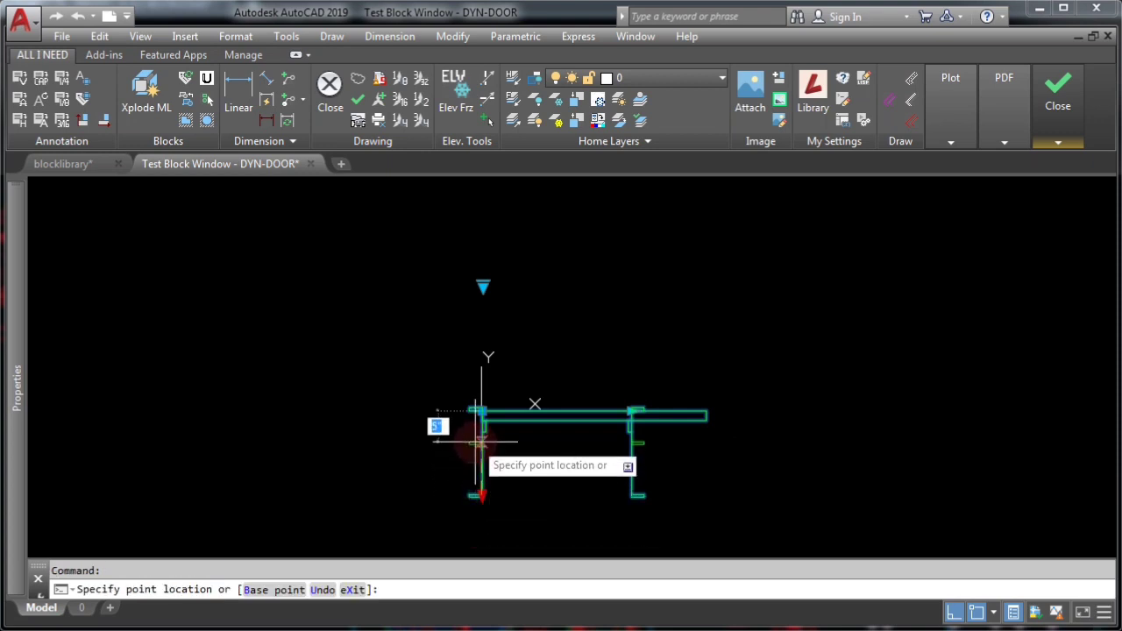
left_click(479, 442)
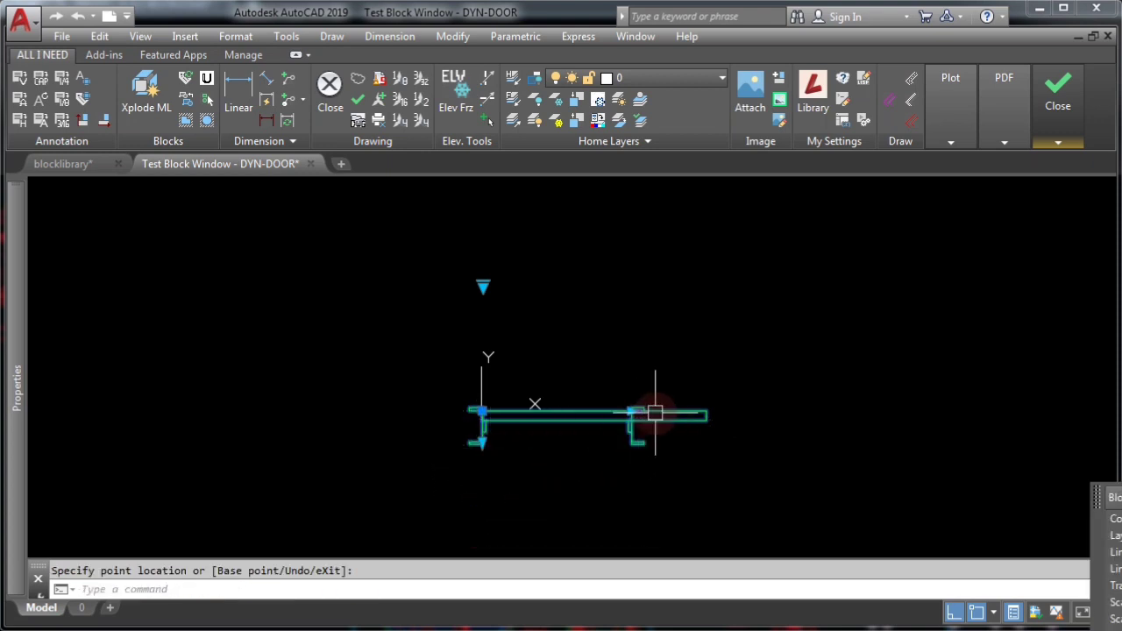
left_click(1058, 142)
left_click(1057, 180)
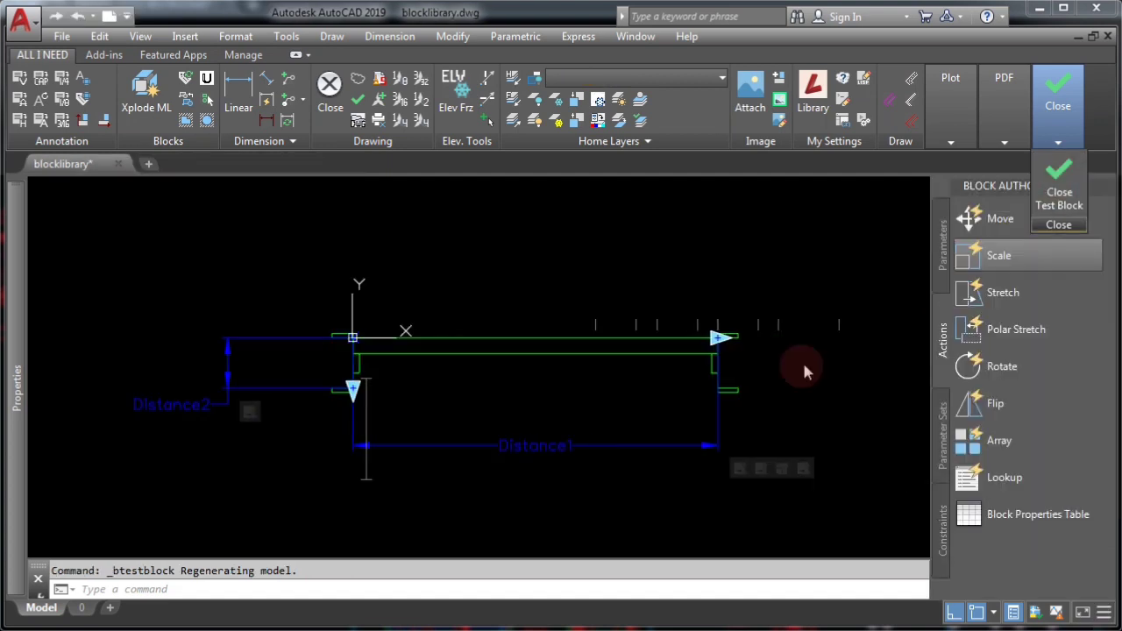
- Add the SHUT door panel to the first Distance1 stretch action's selection set, reusing the existing stretch frame
left_click(741, 471)
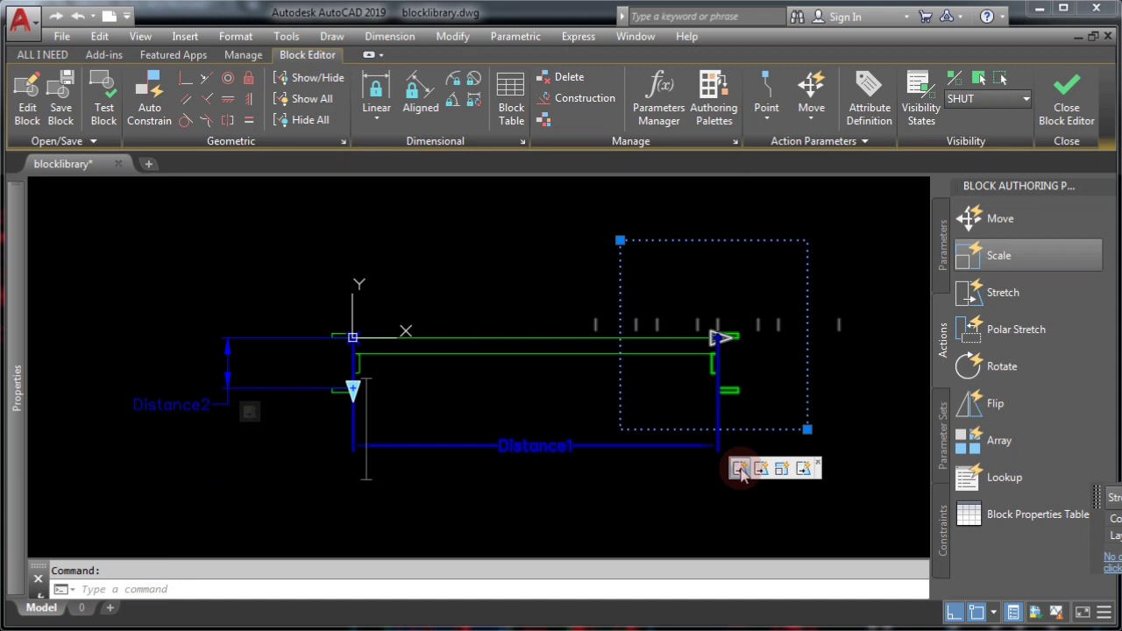
right_click(741, 471)
mouse_move(810, 507)
left_click(936, 526)
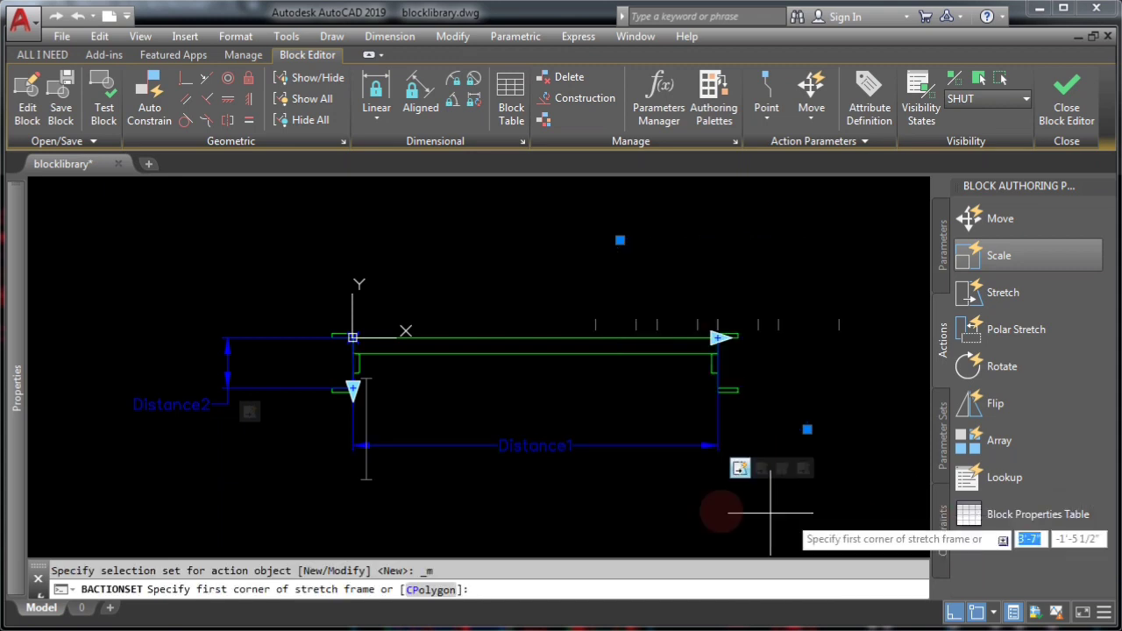
left_click(807, 429)
left_click(620, 239)
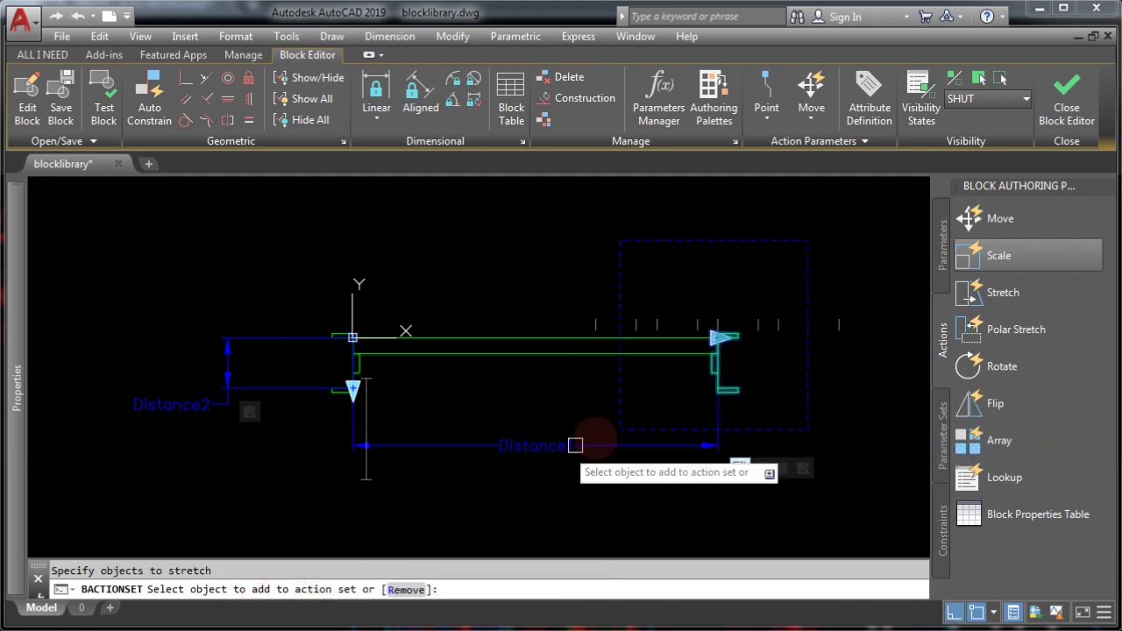
left_click(666, 354)
key("Return")
key("Return")
key("Return")
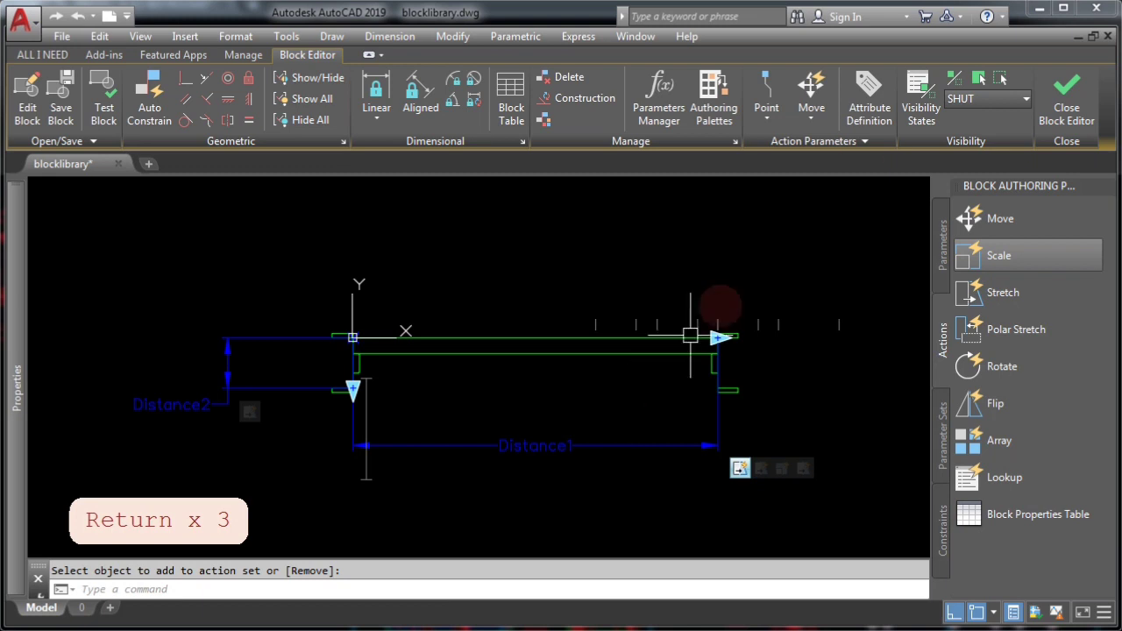
- Make EXISTING the current visibility state and fit the whole door block in view
left_click(990, 102)
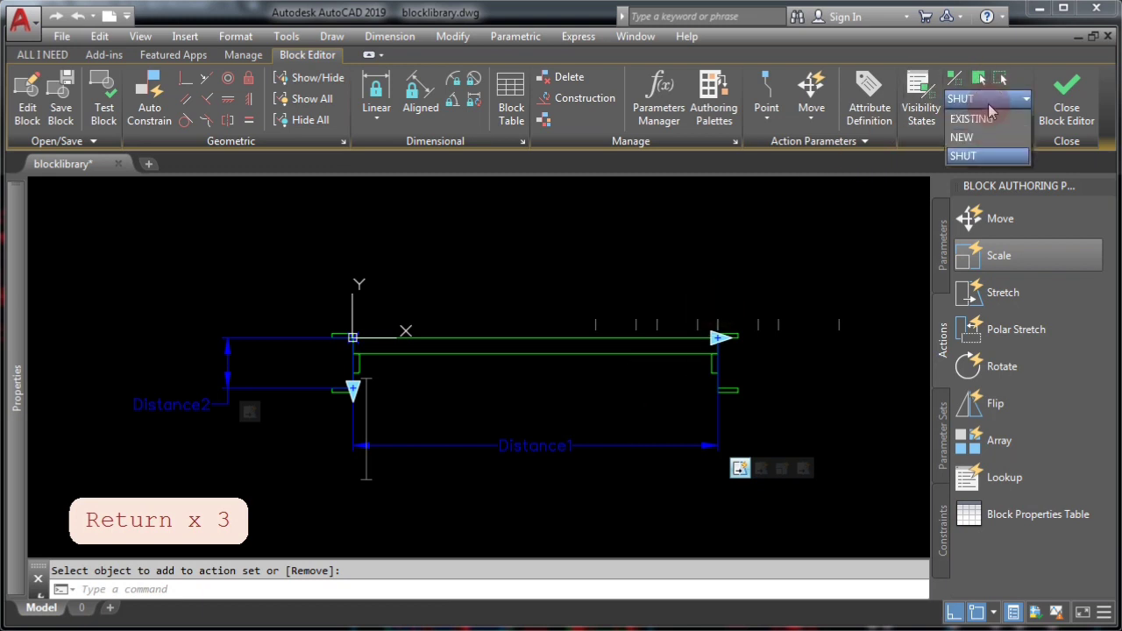
left_click(971, 123)
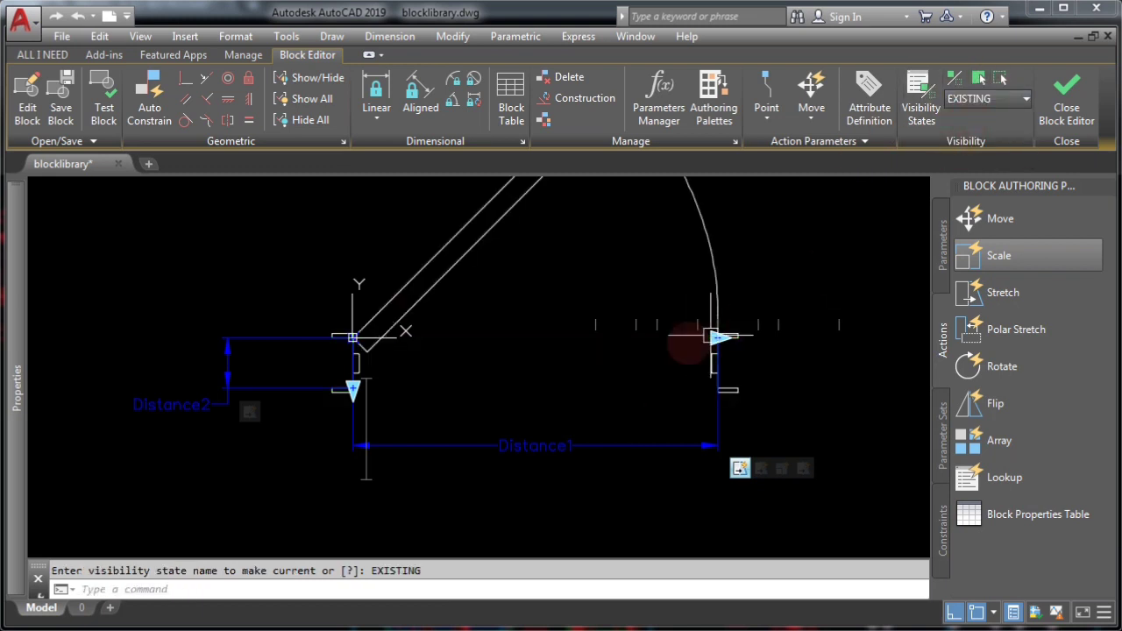
middle_click_drag(622, 351, 678, 449)
middle_click(677, 449)
middle_click(677, 448)
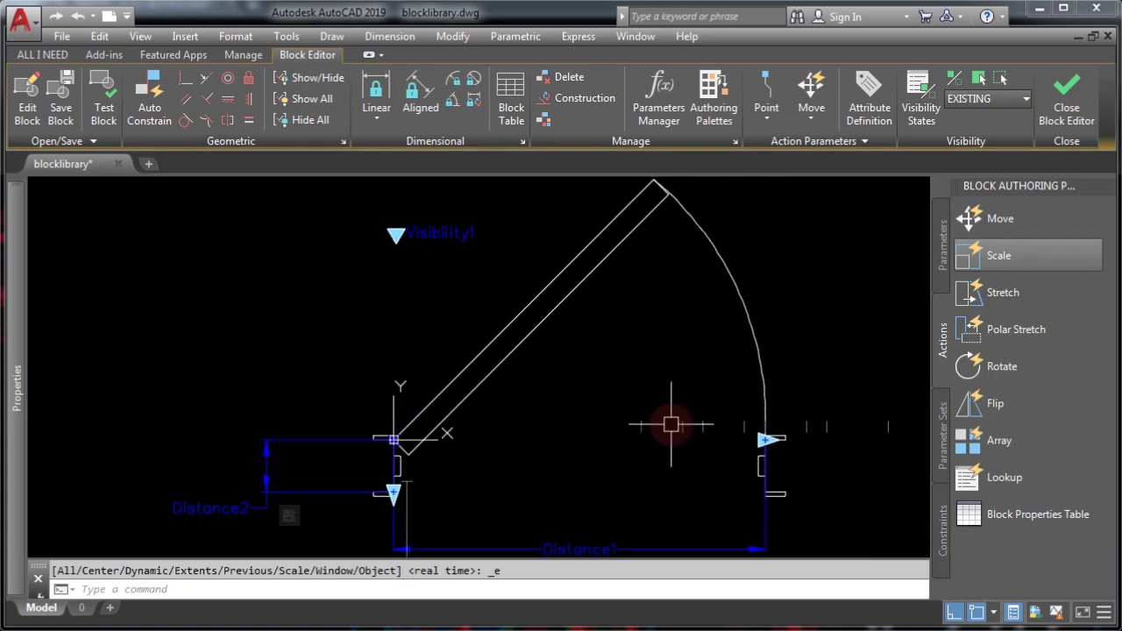